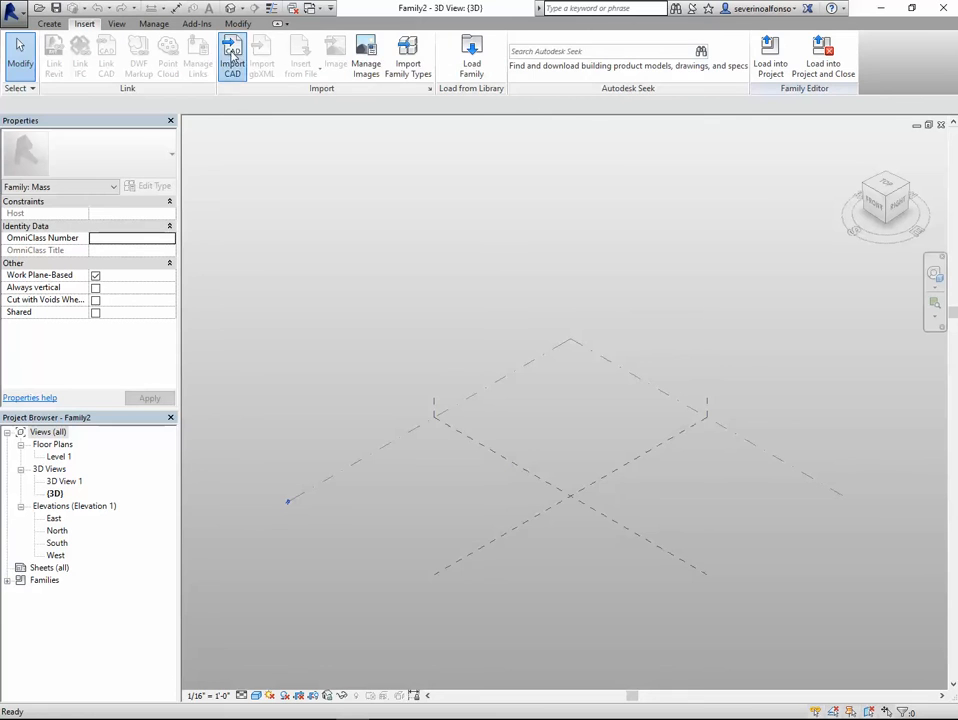
- Import ProjectSkin.sat into the mass family using Auto - Origin to Origin positioning at Level 1
click(232, 55)
click(346, 242)
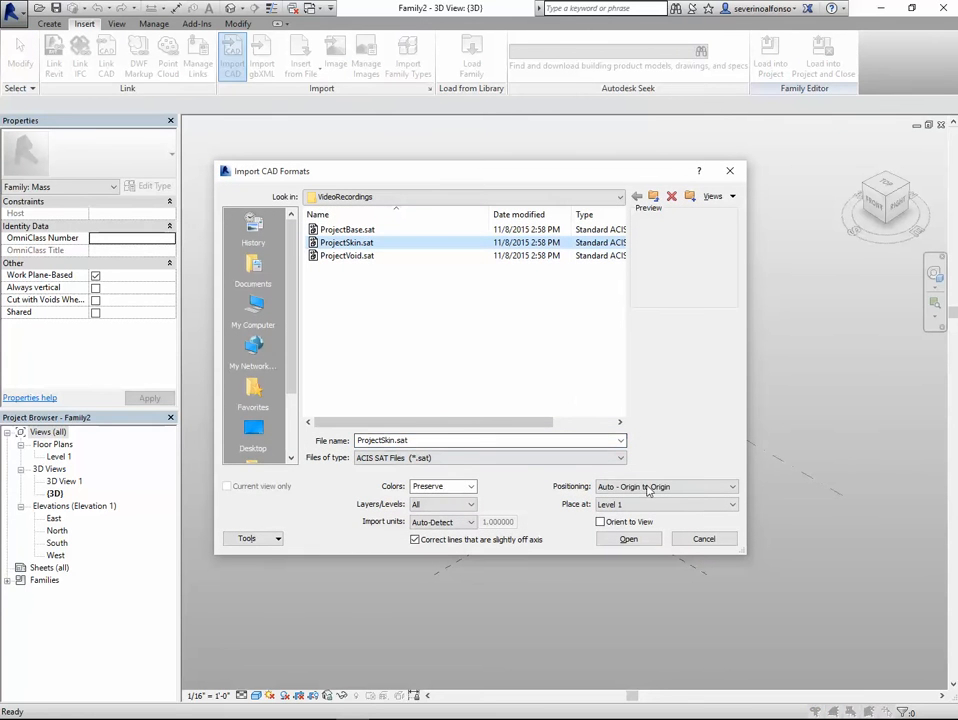
click(630, 540)
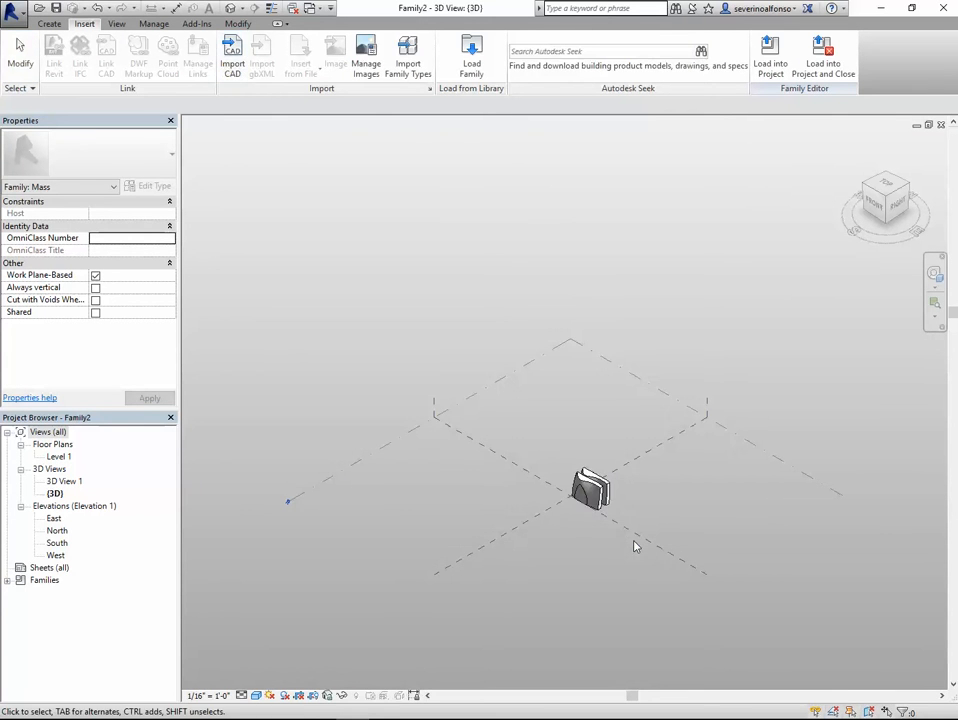
- Partially explode the imported ProjectSkin.sat geometry into free form elements
click(590, 488)
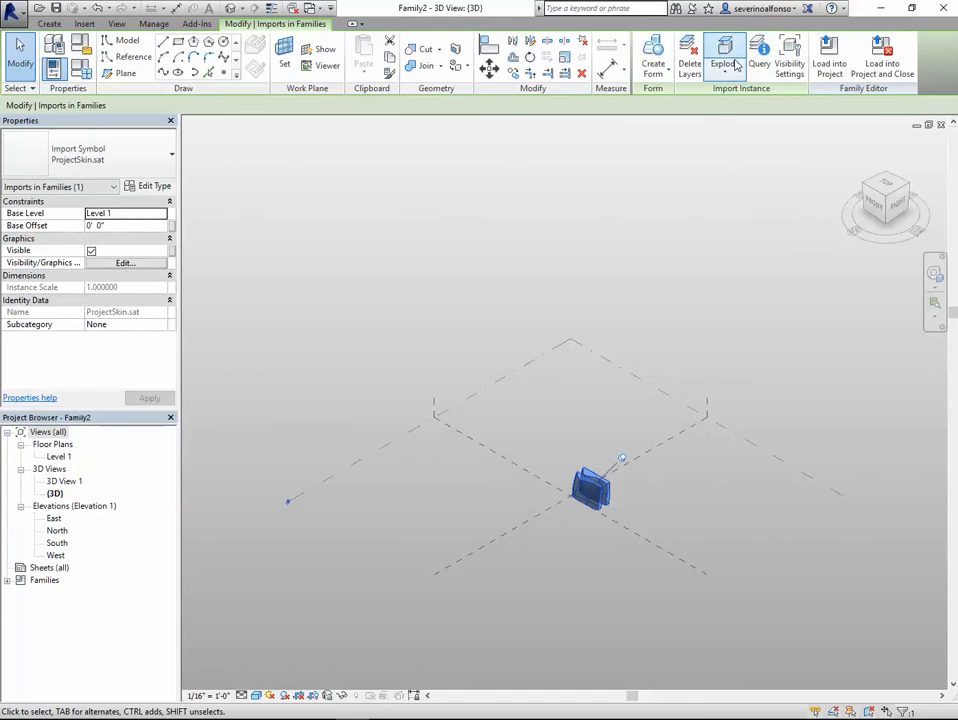
click(726, 68)
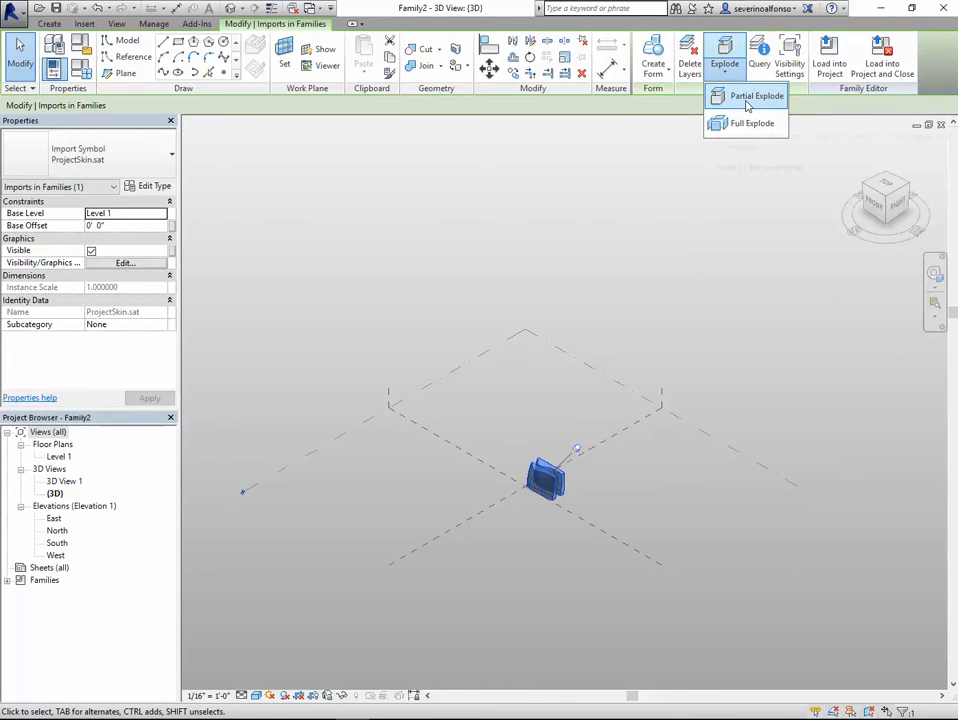
click(746, 104)
scroll(573, 460, up, 3)
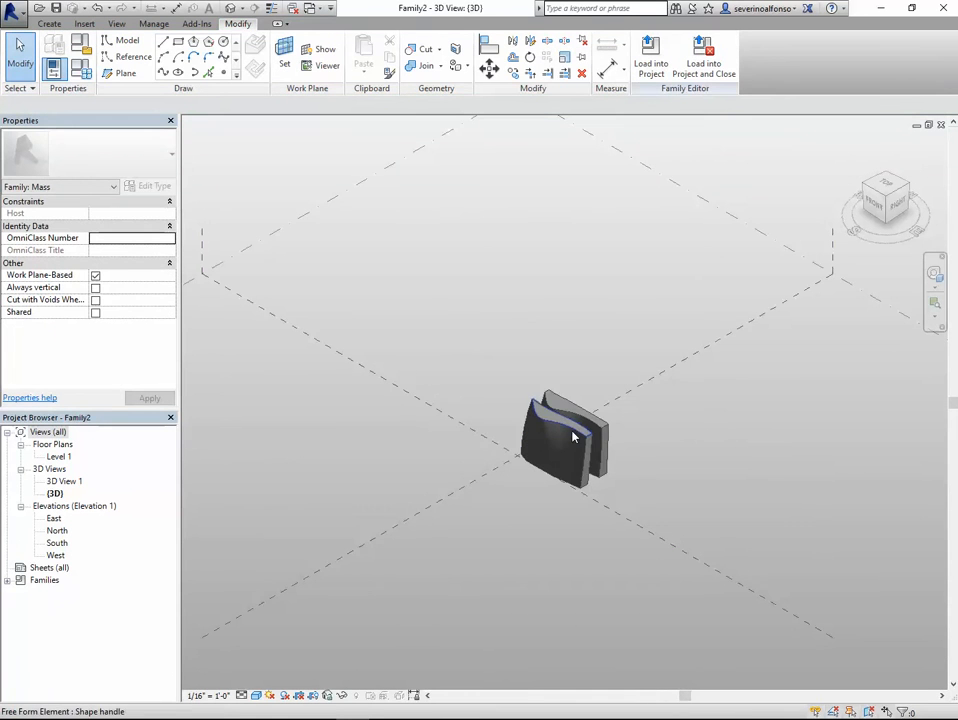
- Try to reshape the exploded skin form by pulling the shape handles on its top faces
click(574, 433)
scroll(539, 400, up, 5)
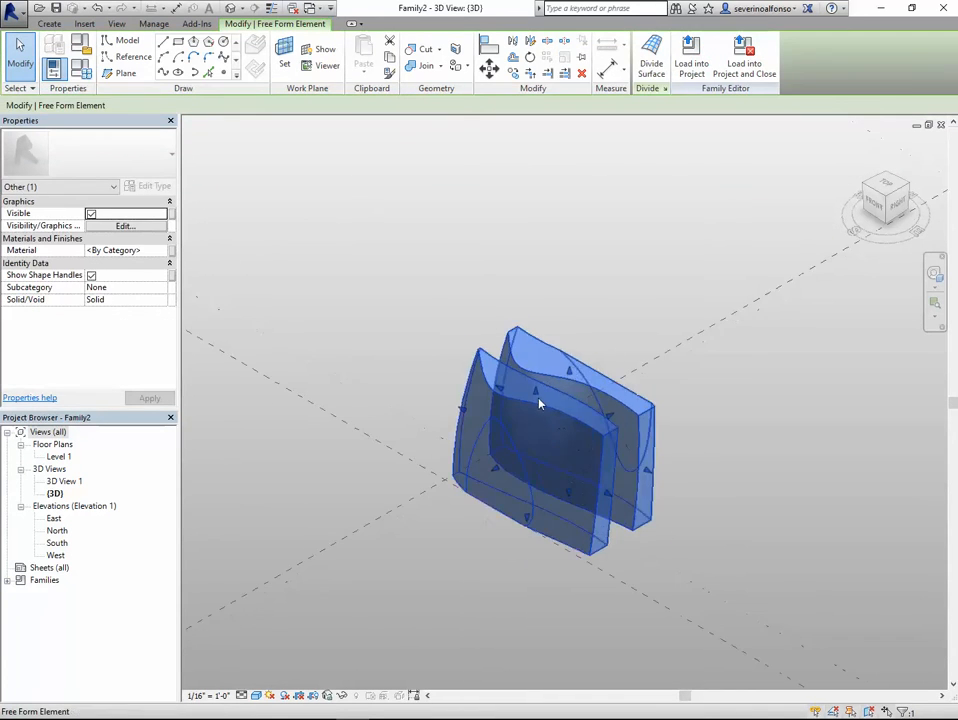
drag(535, 398, 573, 457)
drag(580, 364, 589, 433)
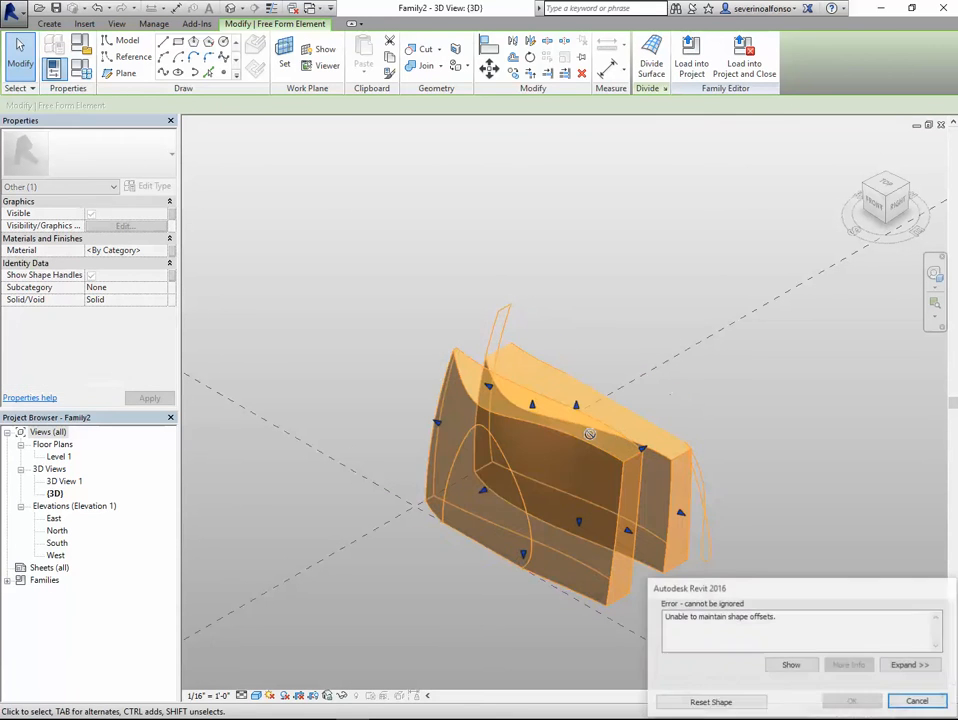
click(917, 701)
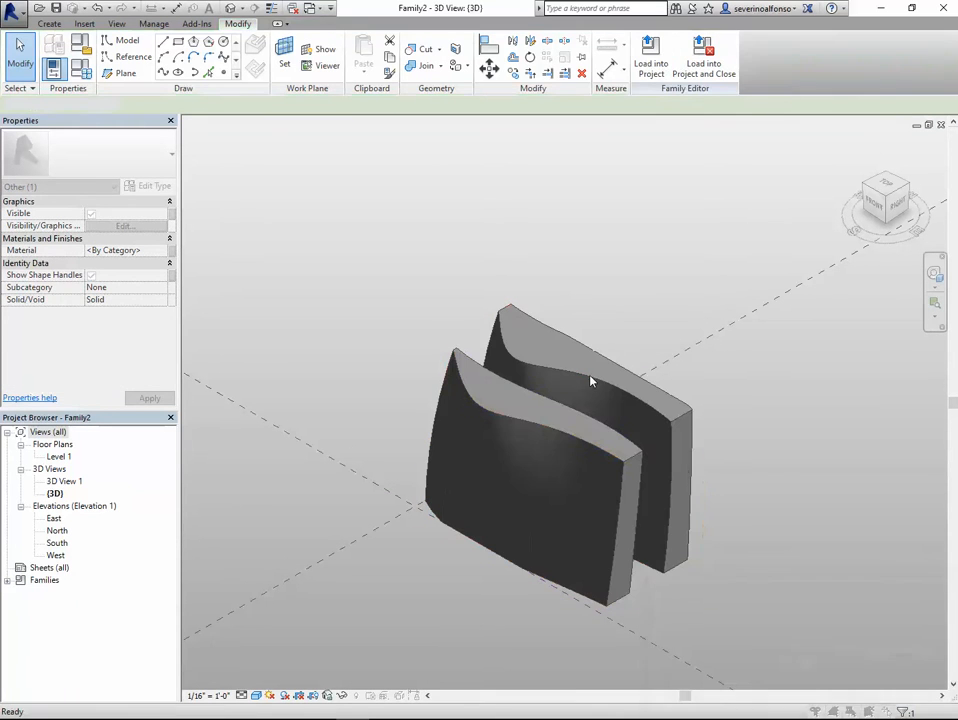
click(524, 430)
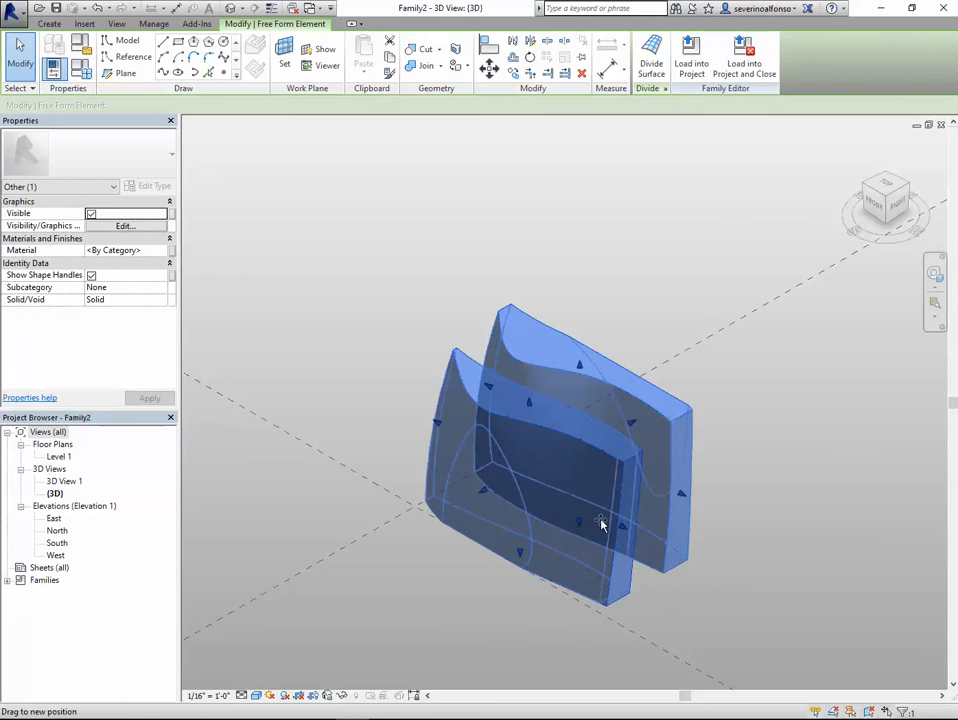
key(Escape)
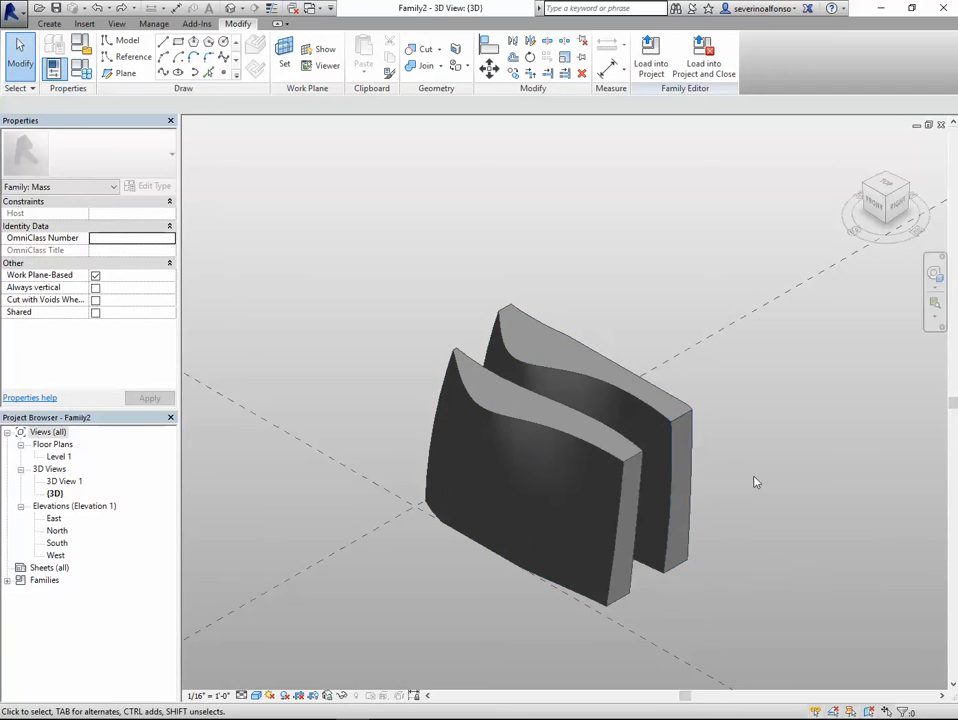
- Save the family as ProjectSkin.rfa in the VideoRecordings folder
shift+middle_drag(753, 481, 594, 428)
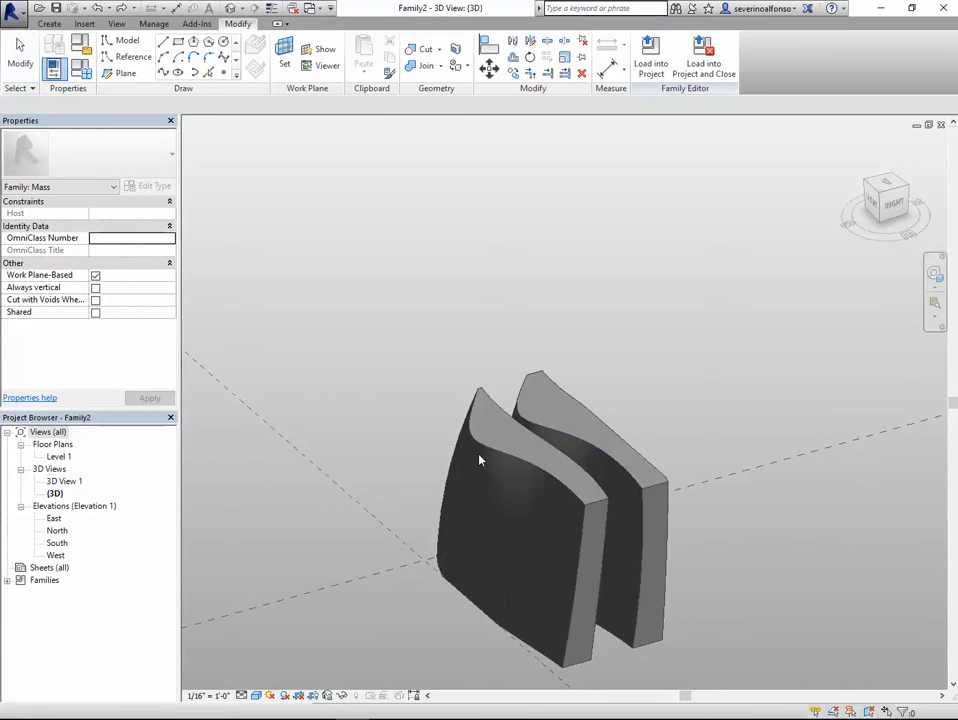
shift+middle_drag(481, 457, 549, 415)
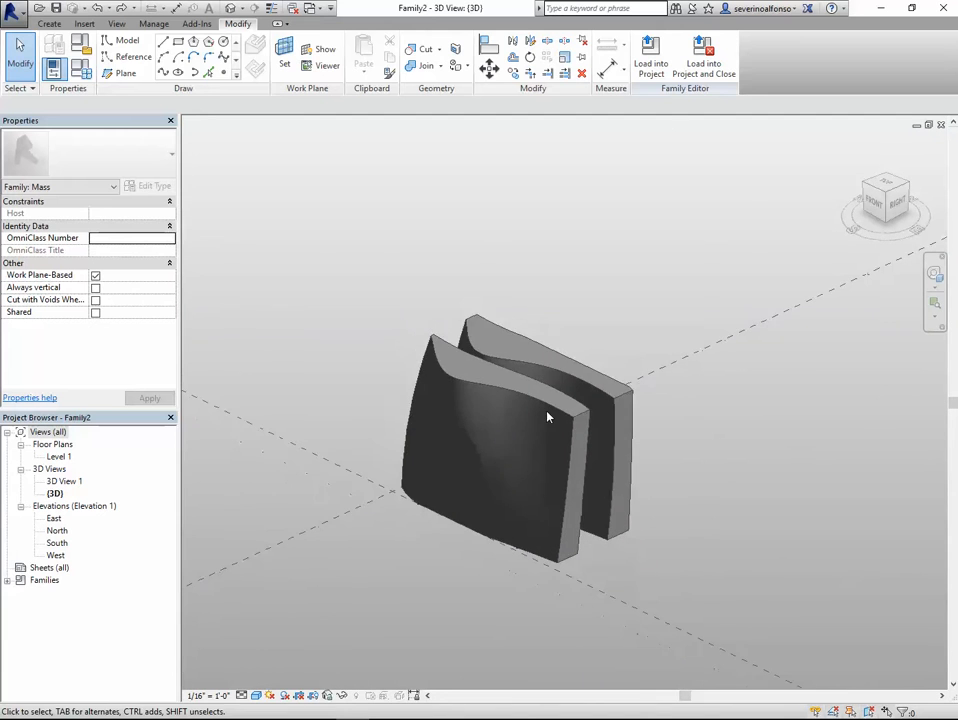
key(ctrl+s)
click(346, 259)
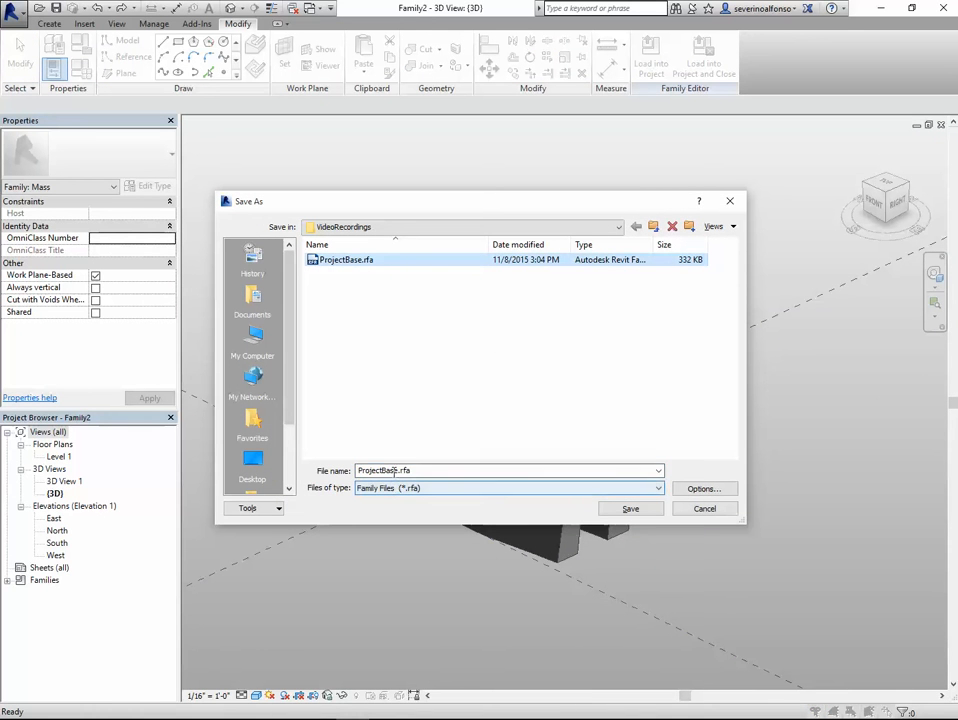
double_click(398, 470)
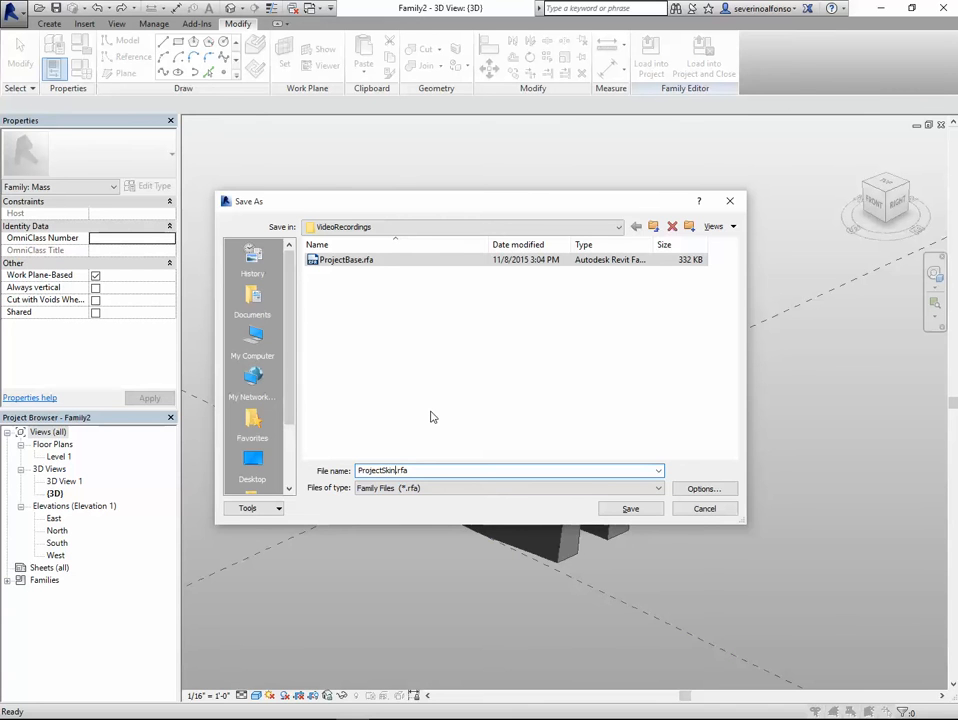
text(ProjectSkin)
key(Return)
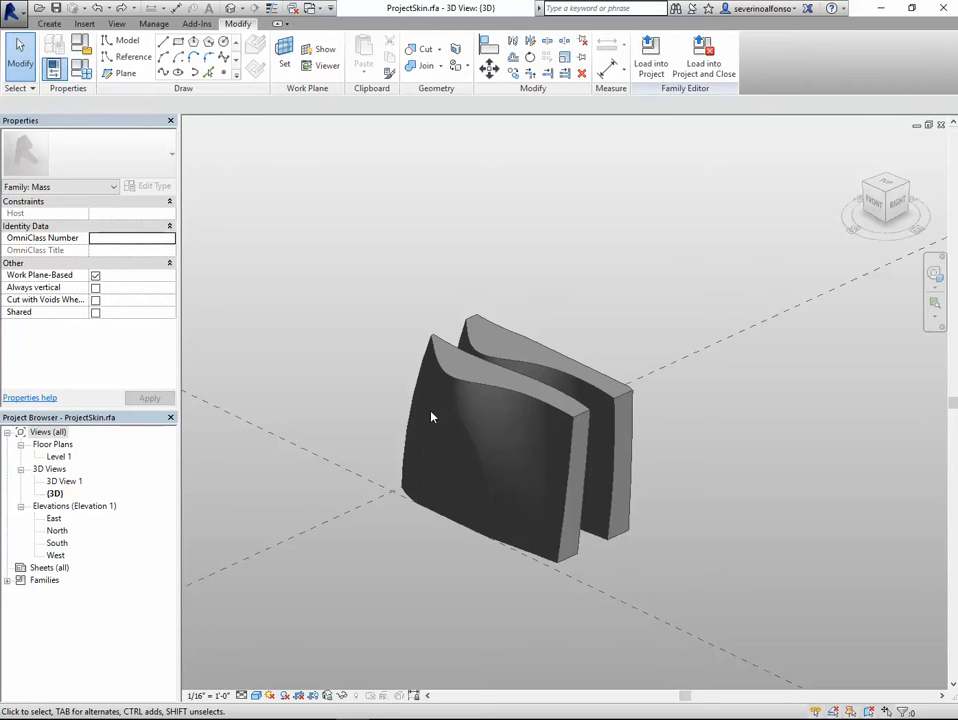
- Load the ProjectSkin family into Project1 only and leave the mass placement command
click(651, 68)
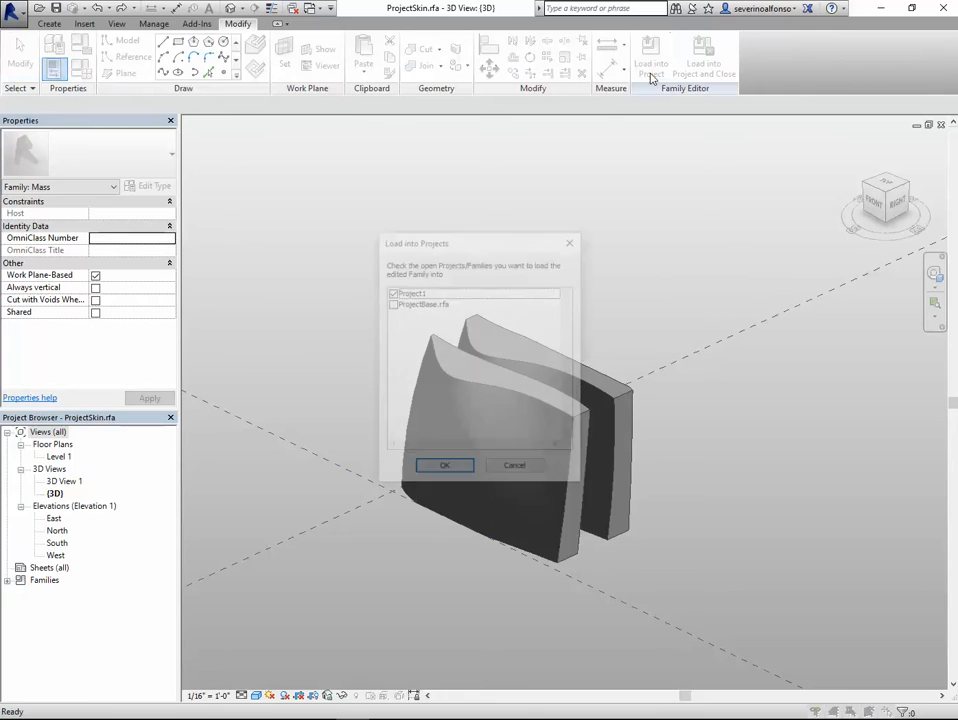
drag(432, 234, 577, 179)
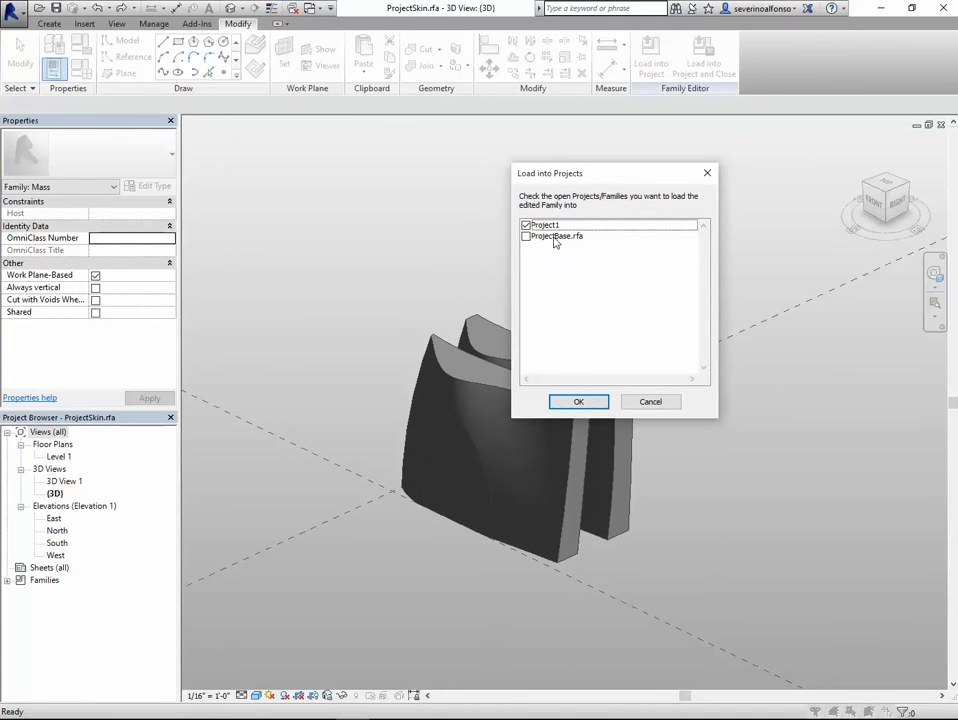
click(575, 402)
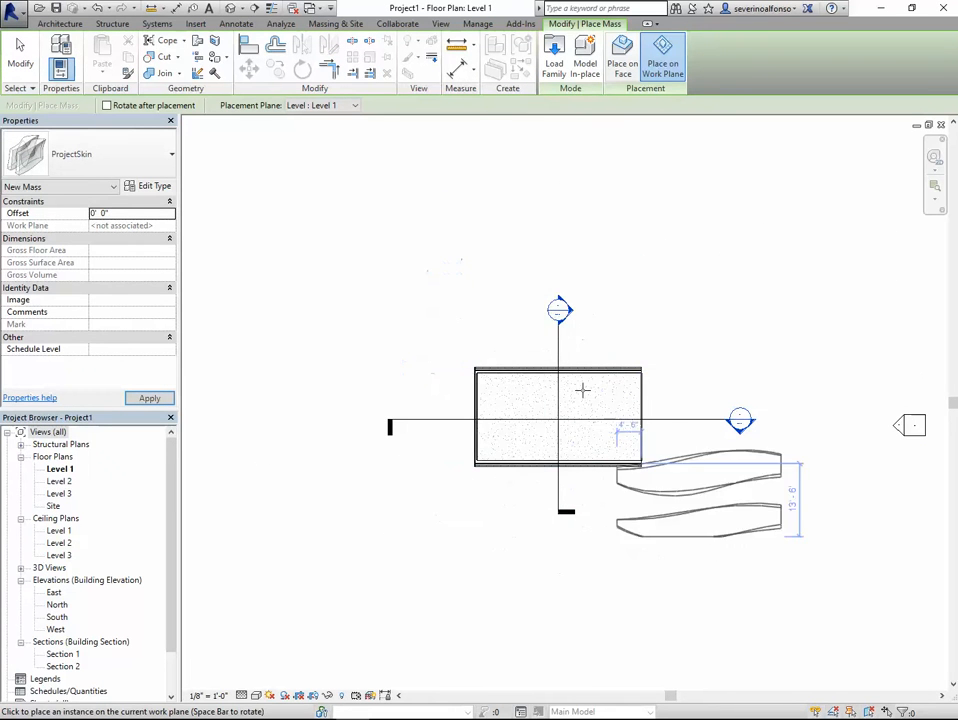
key(Escape)
key(Escape)
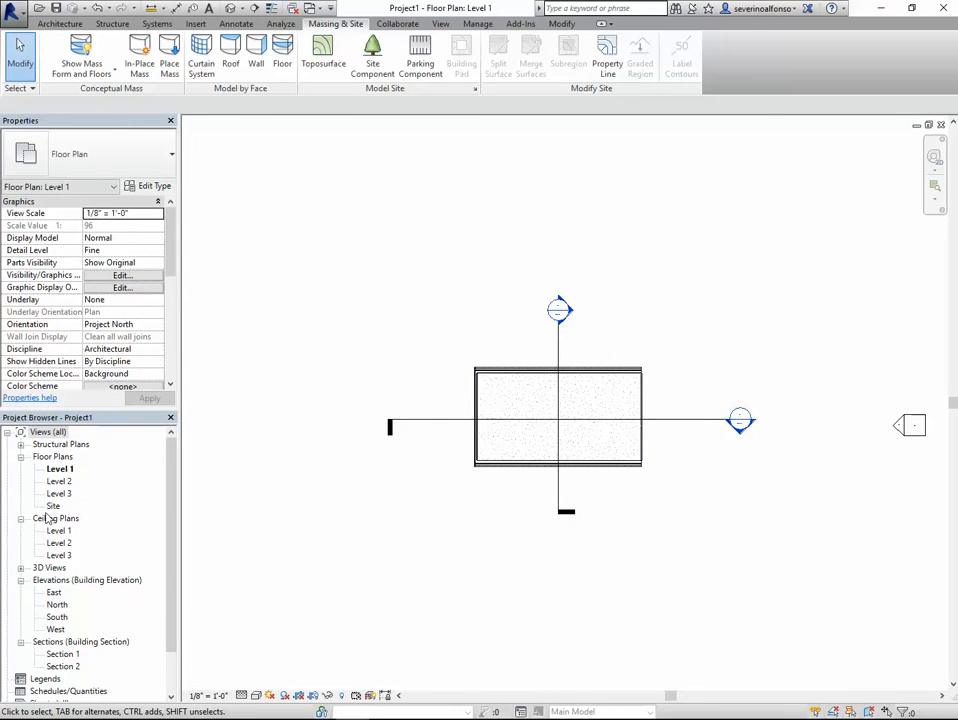
- Place the ProjectSkin mass in the Site plan on Level 1, aligned to the lower-left corner of the ProjectBase mass
double_click(53, 506)
scroll(603, 479, up, 4)
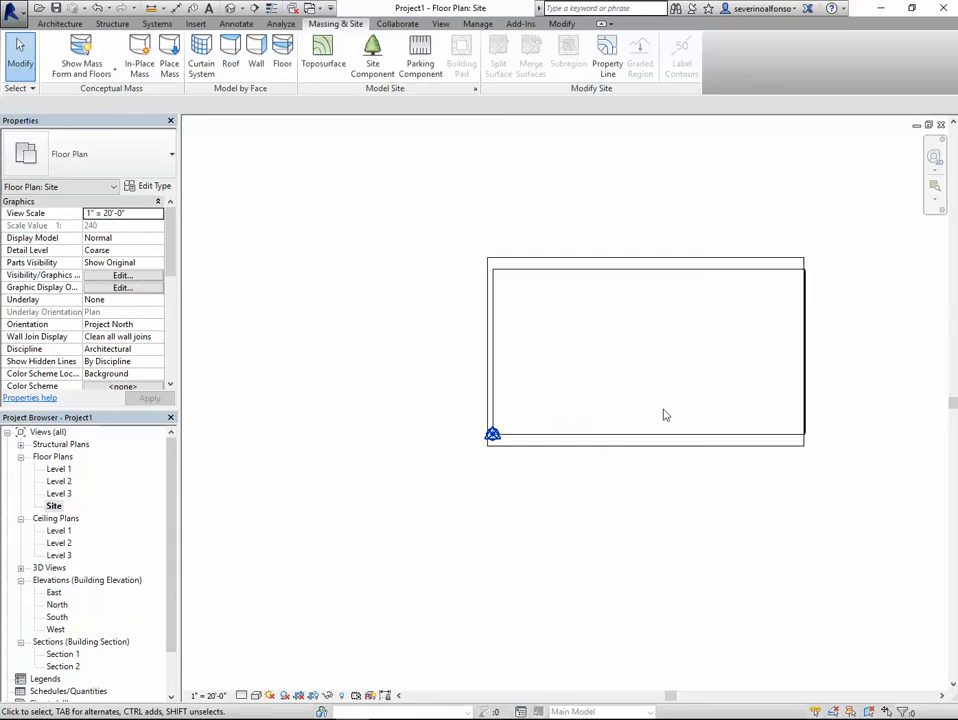
middle_drag(665, 413, 561, 470)
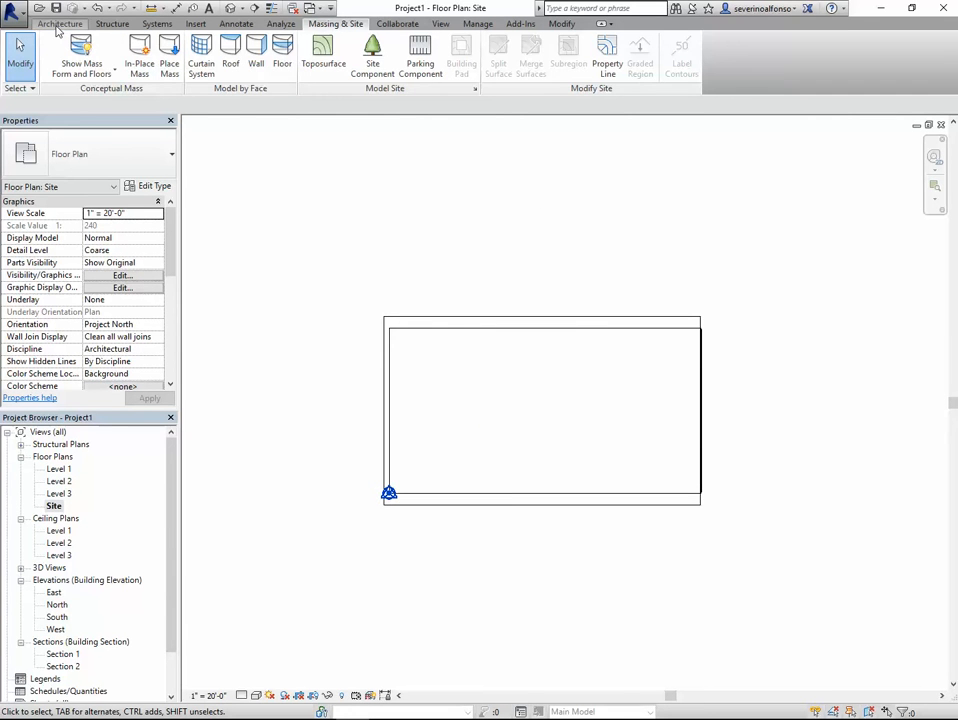
click(60, 23)
click(172, 48)
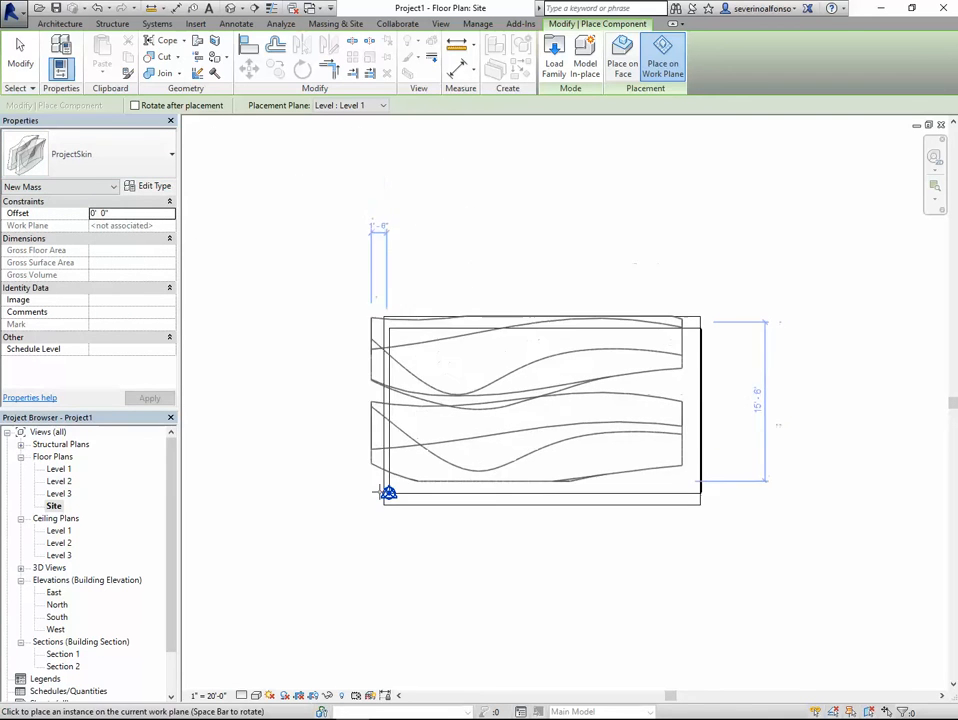
scroll(388, 493, up, 5)
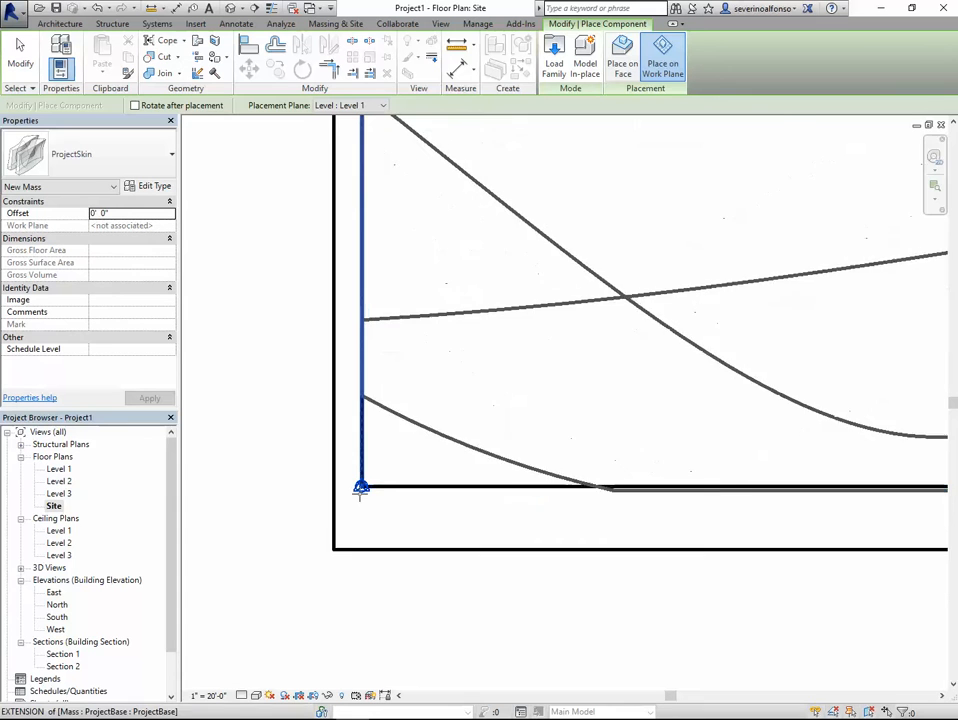
scroll(363, 483, down, 5)
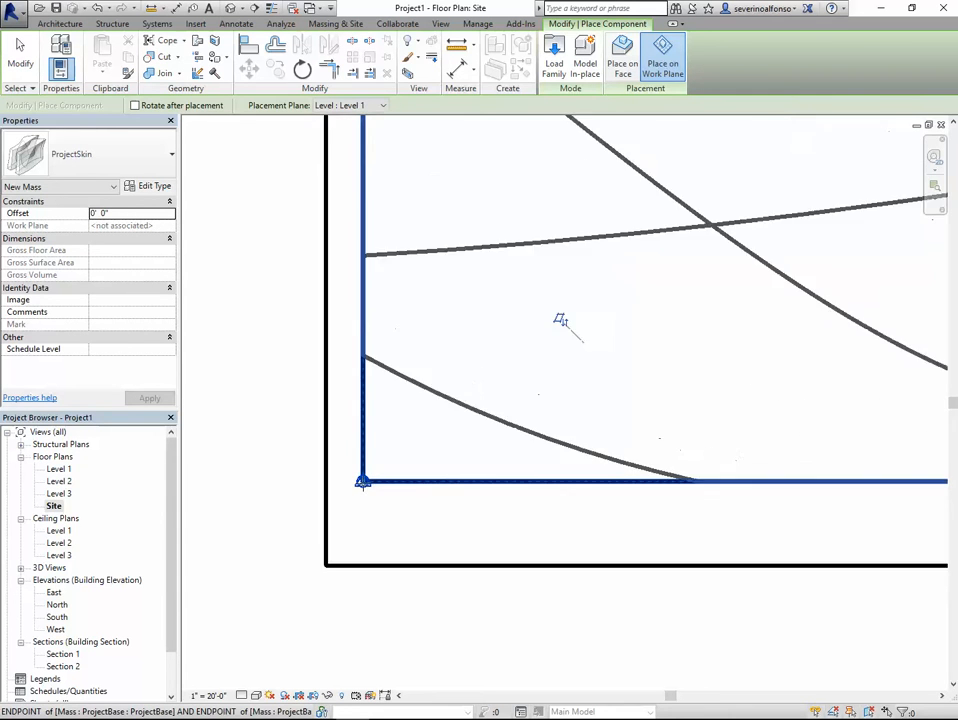
key(Escape)
key(Escape)
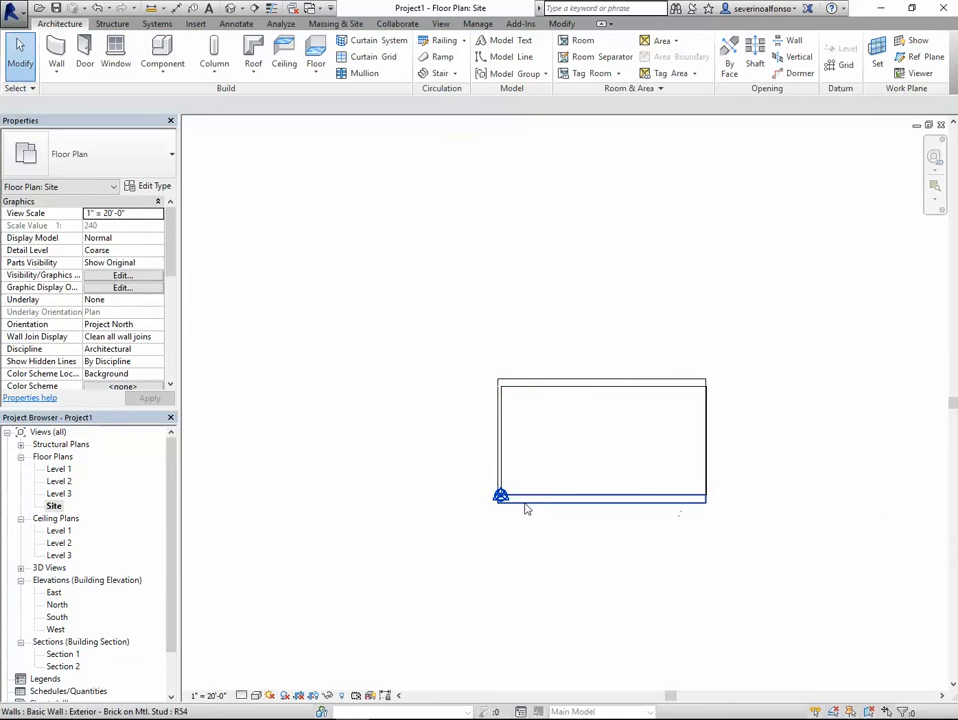
- Open the project's default 3D view
scroll(526, 509, up, 2)
middle_drag(511, 423, 332, 453)
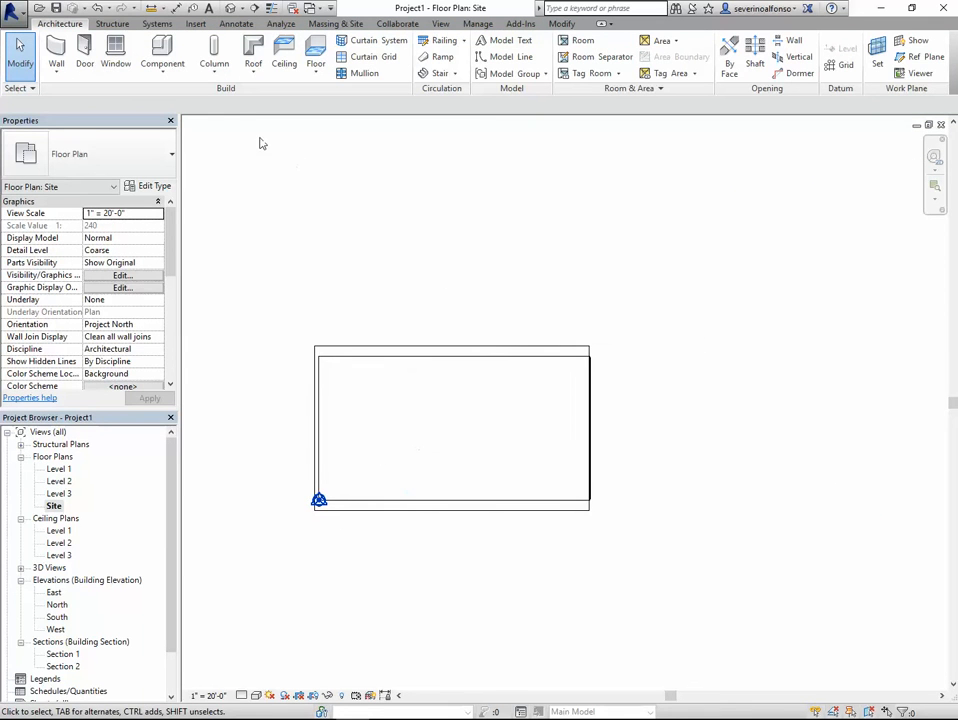
click(229, 9)
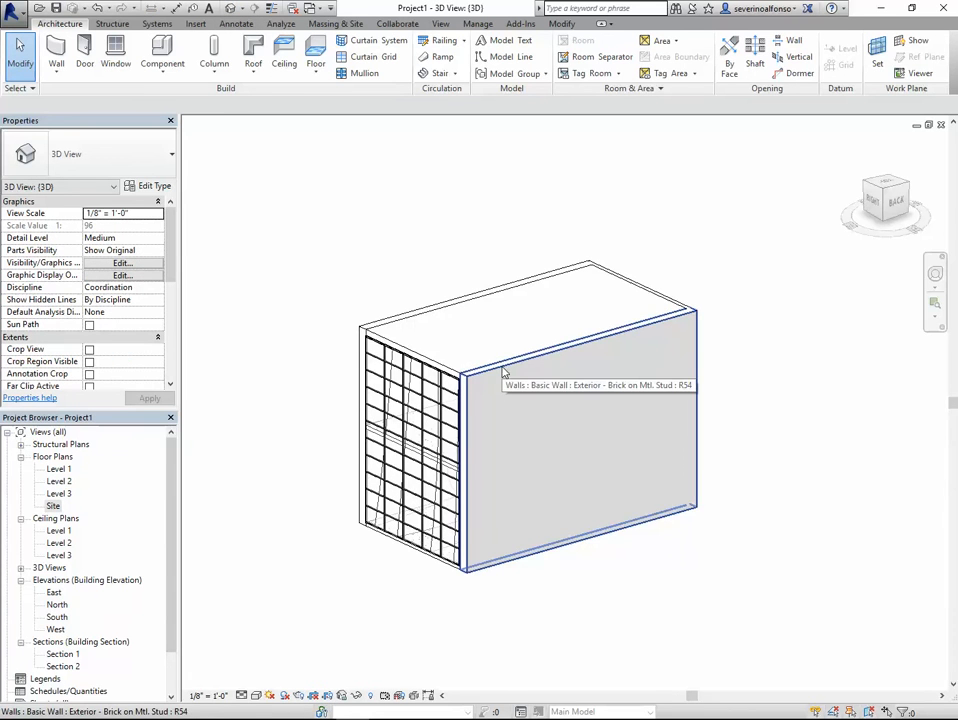
- Turn off the Walls category in the 3D view's visibility overrides, and undo that change
key(v)
key(g)
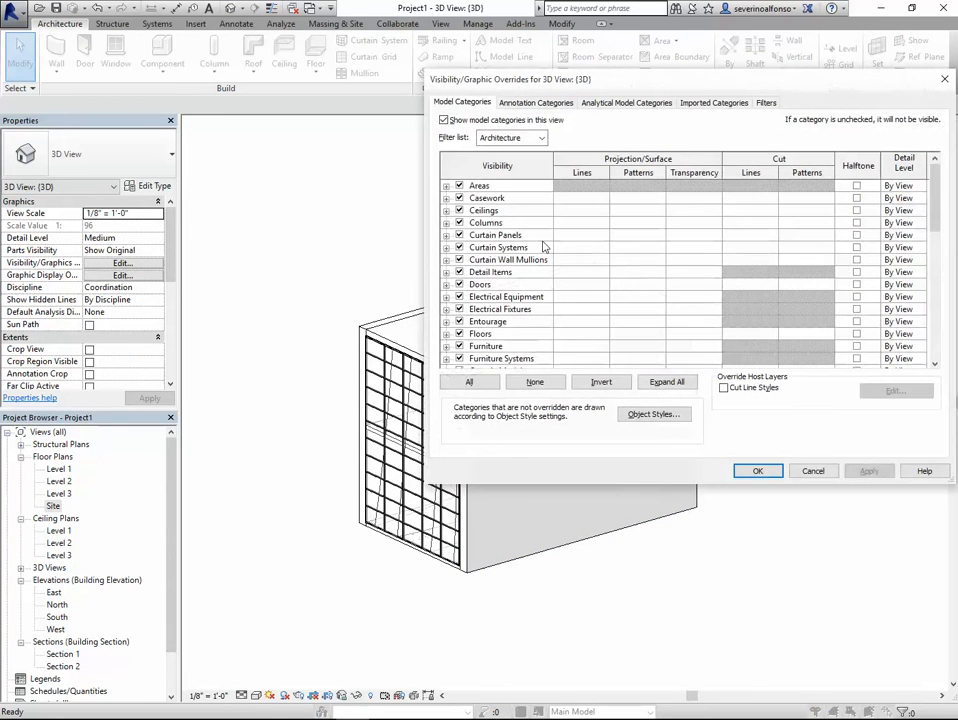
click(519, 241)
key(w)
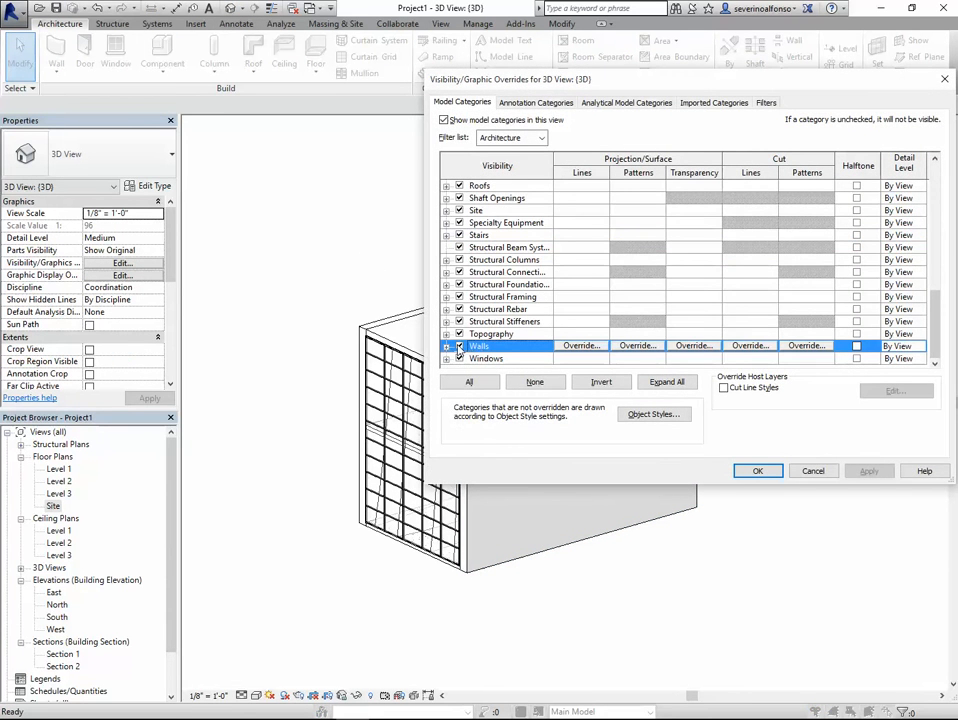
click(758, 471)
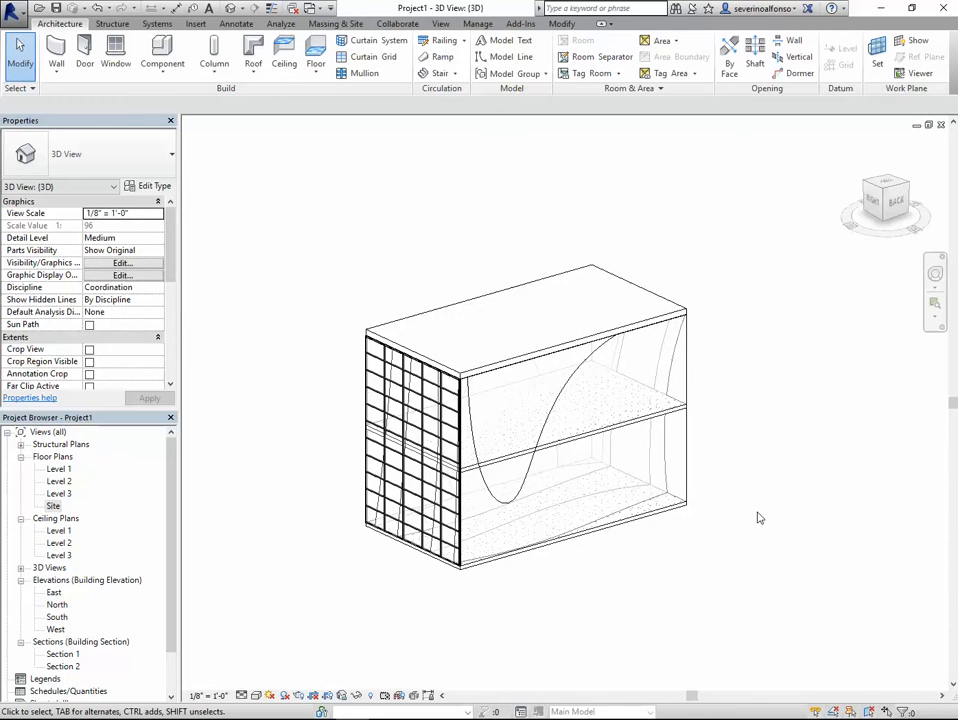
shift+middle_drag(759, 477, 780, 466)
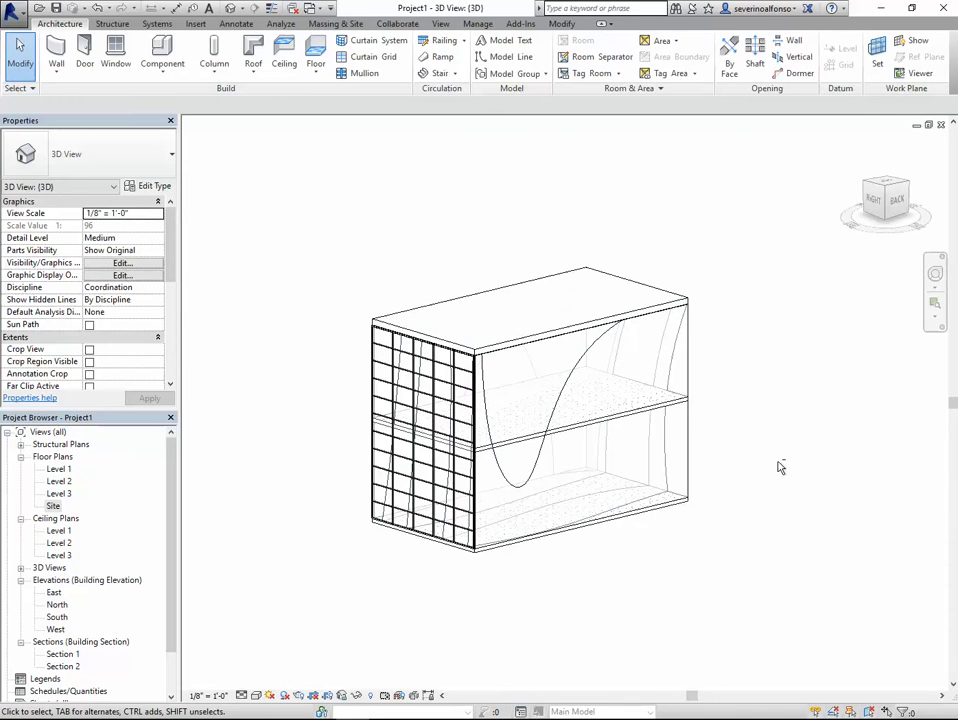
key(ctrl+z)
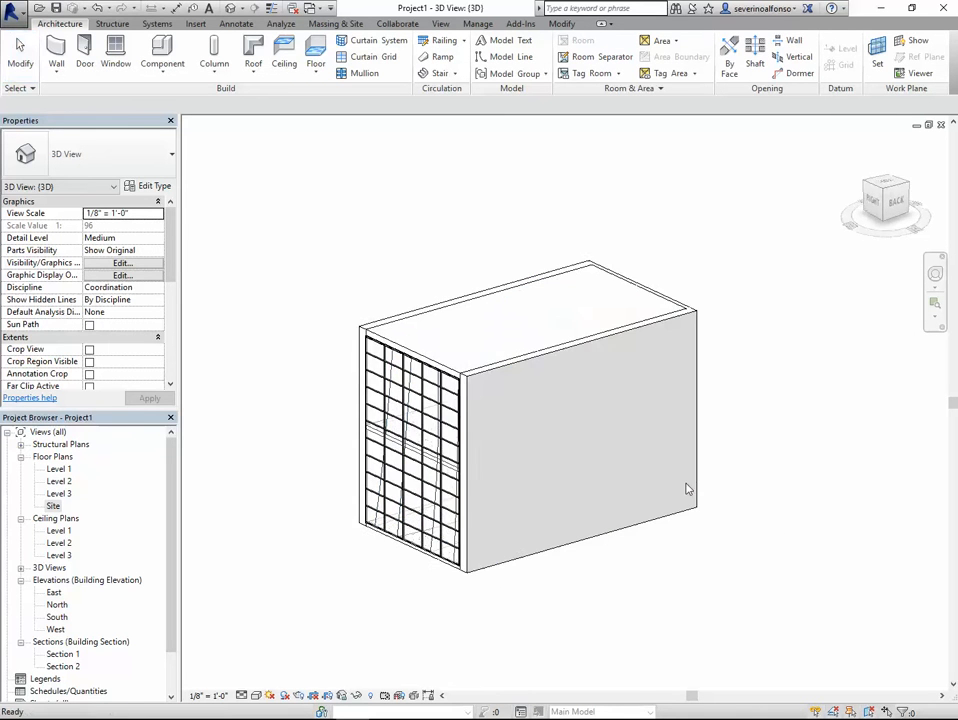
- Hide the whole category of the exterior brick wall in the 3D view to expose the skin mass
middle_drag(766, 426, 728, 426)
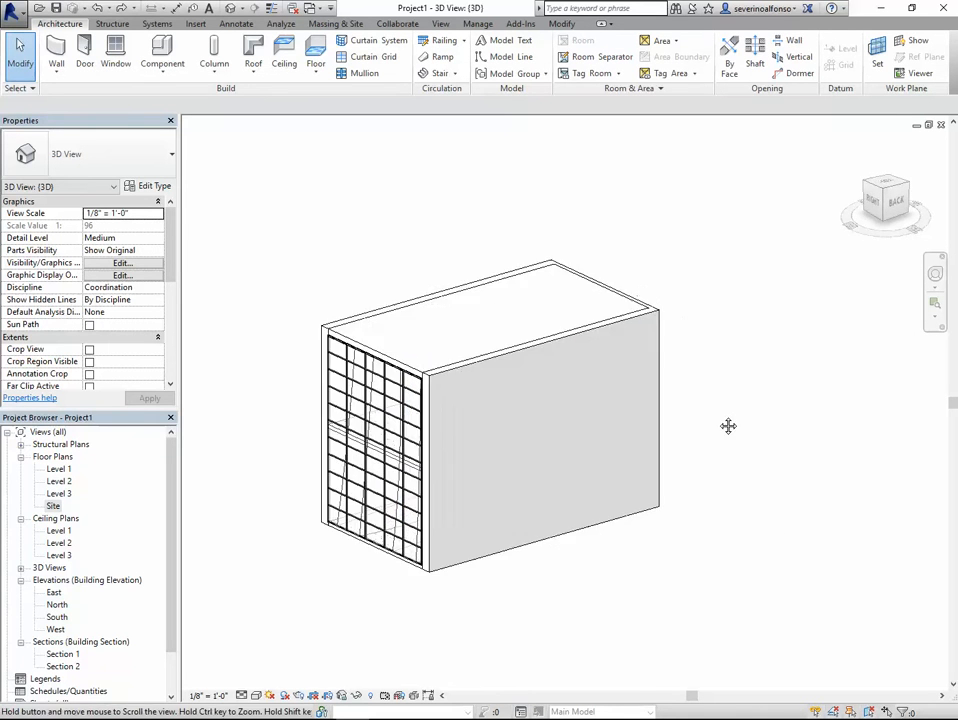
click(544, 346)
right_click(542, 345)
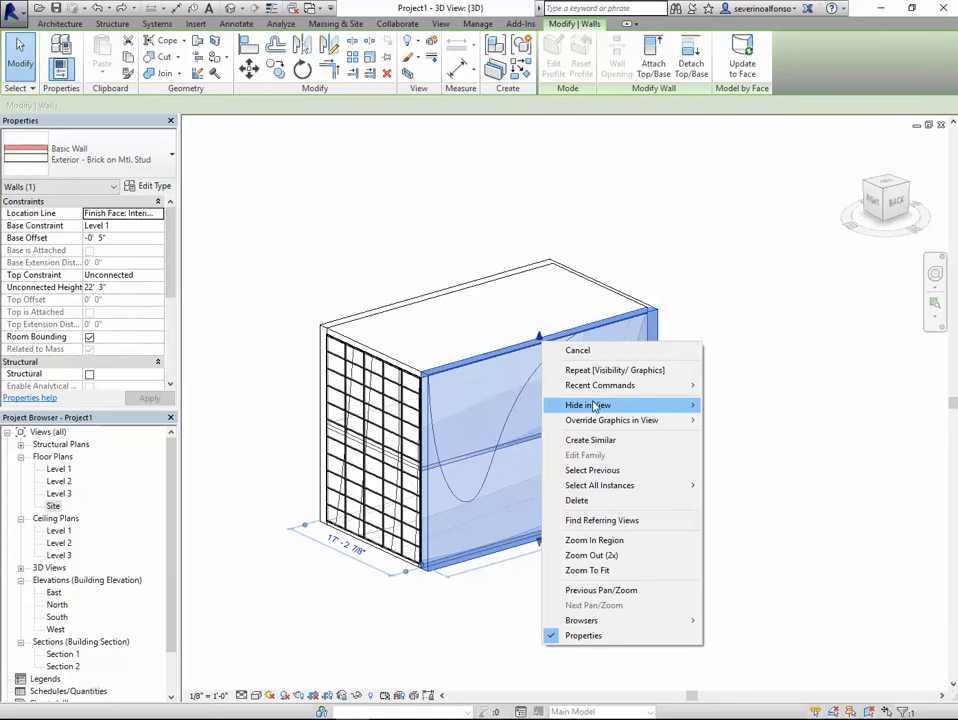
mouse_move(637, 405)
click(758, 424)
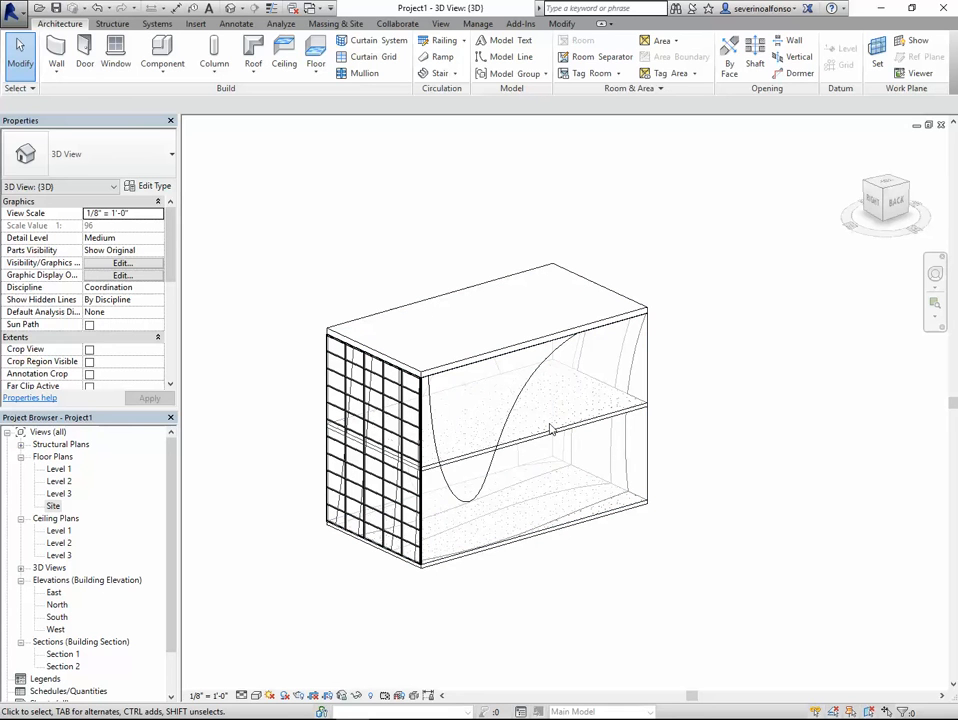
- Hide the whole category of the flat roof on top of the building in the 3D view
click(458, 369)
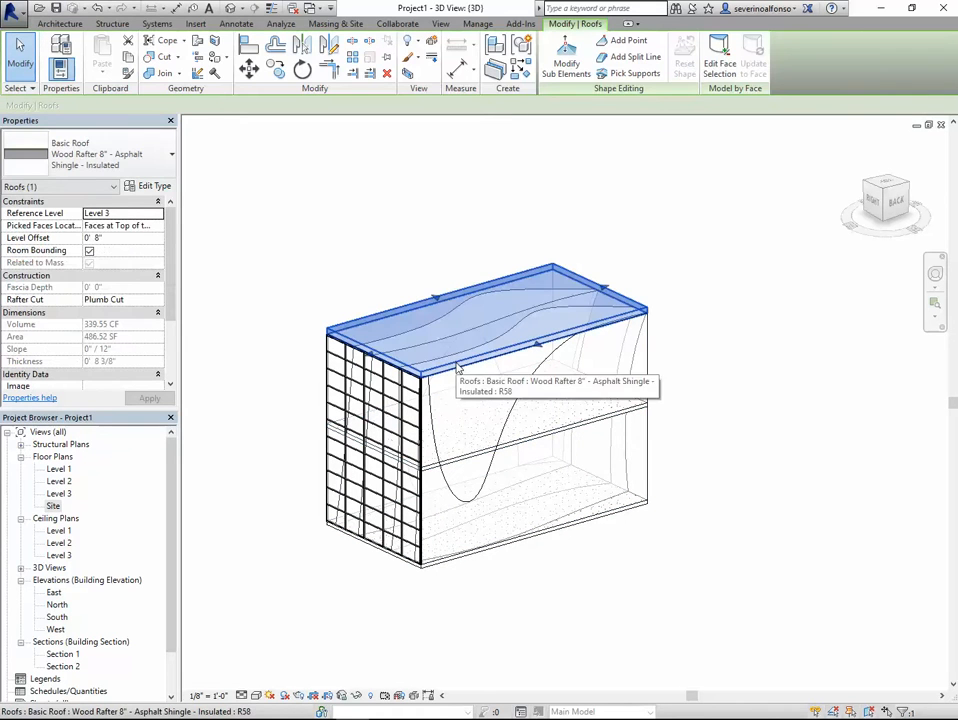
right_click(458, 369)
mouse_move(532, 427)
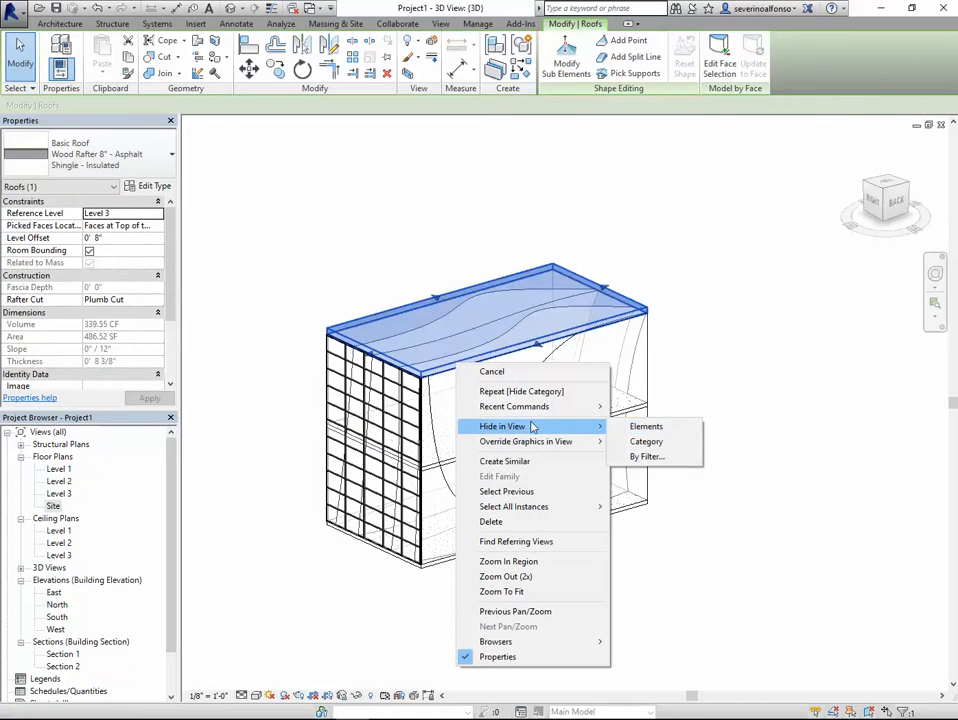
click(640, 442)
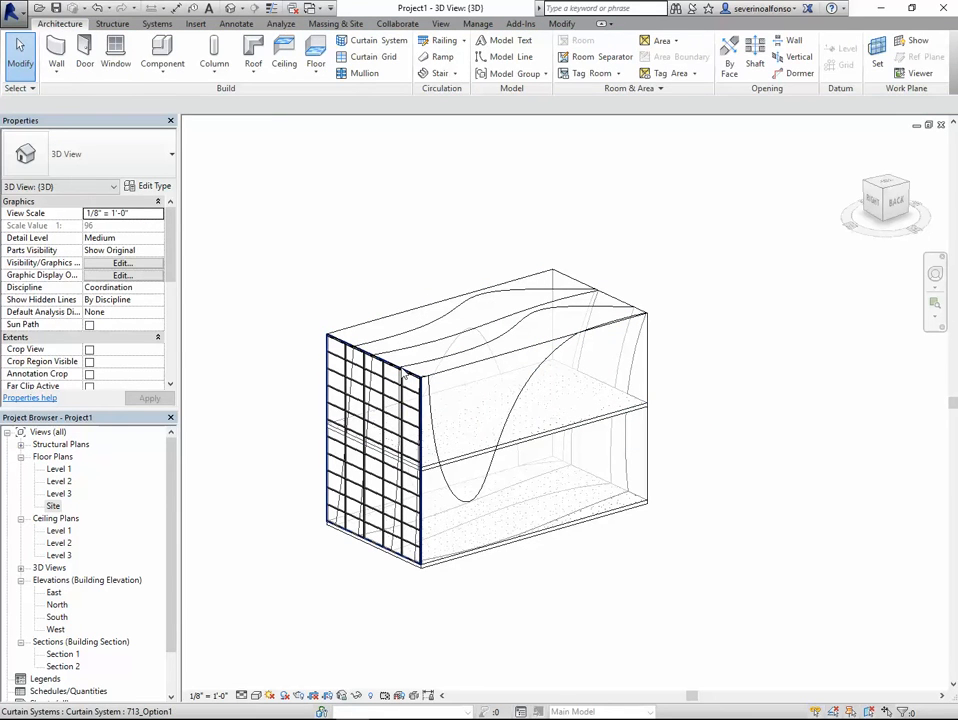
- Hide the whole category of the 713_Option1 curtain system on the building's end face in the 3D view
click(405, 375)
right_click(405, 375)
mouse_move(447, 466)
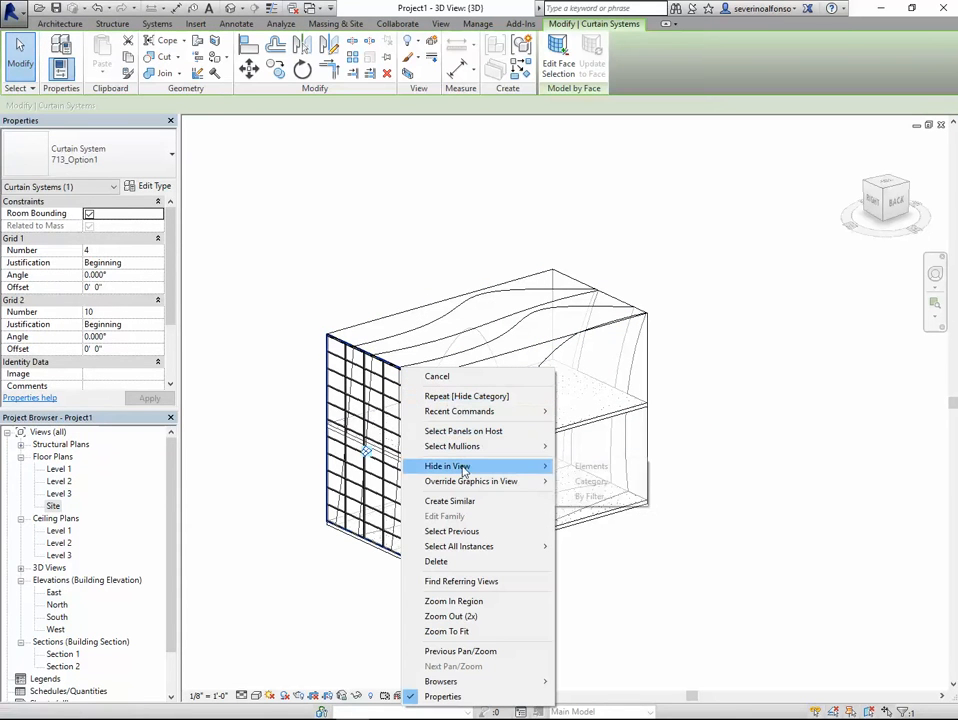
click(604, 482)
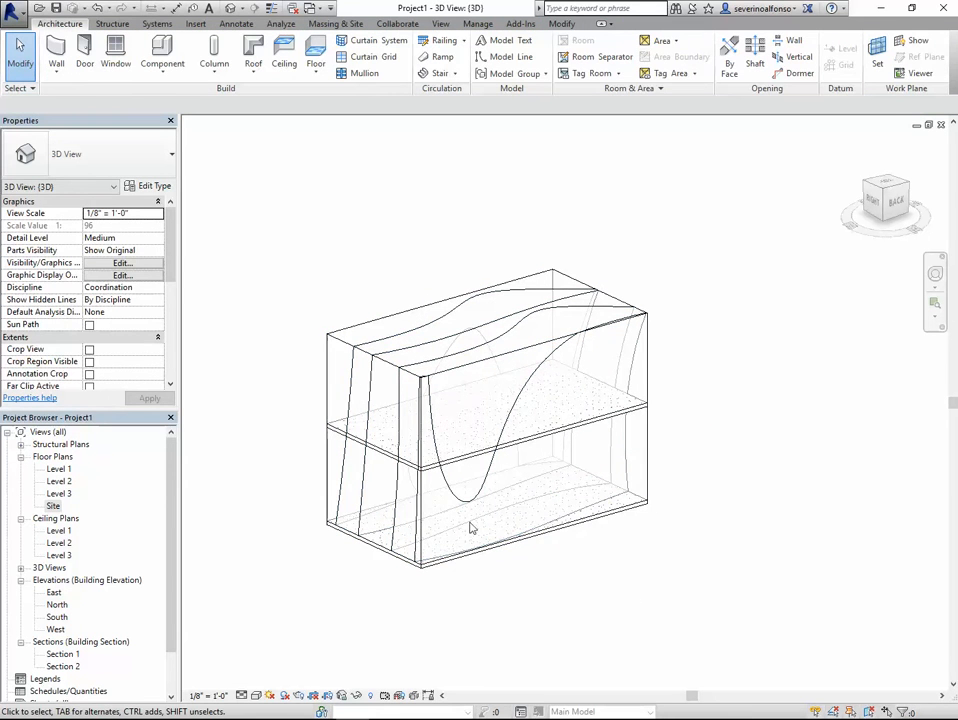
- Delete the Level 2 floor slab and the ProjectBase mass floor on Level 2
shift+middle_drag(471, 528, 316, 449)
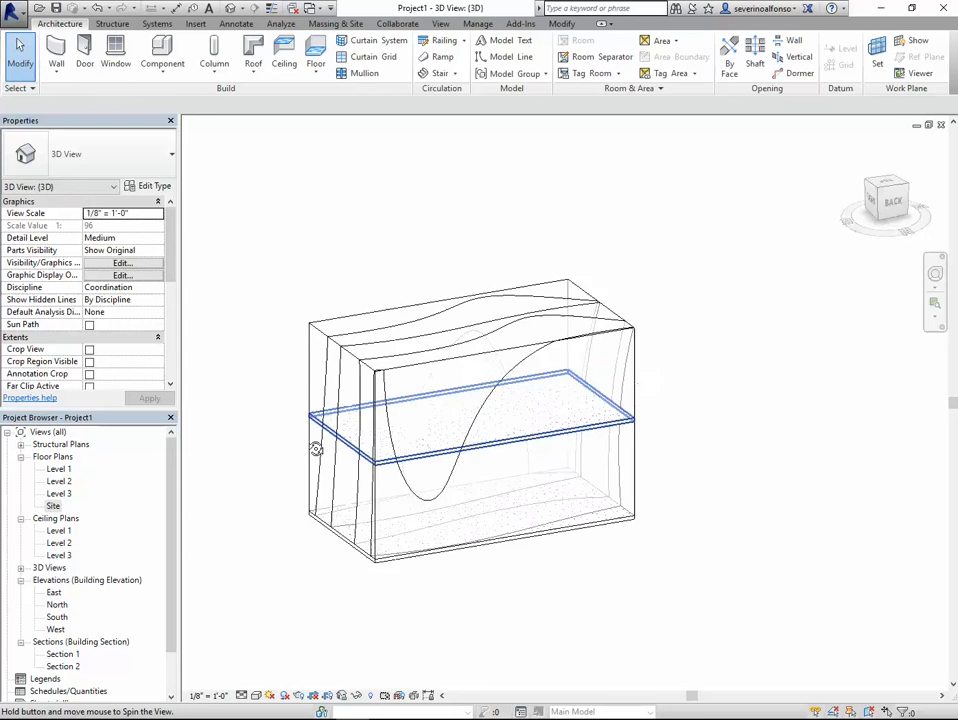
click(500, 453)
key(Escape)
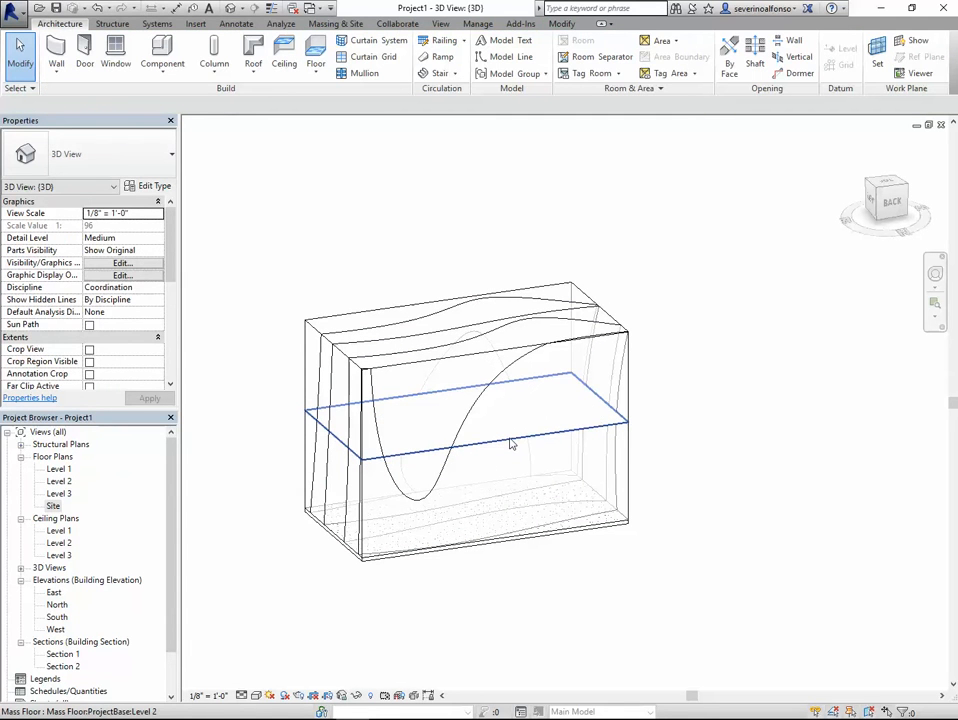
click(510, 443)
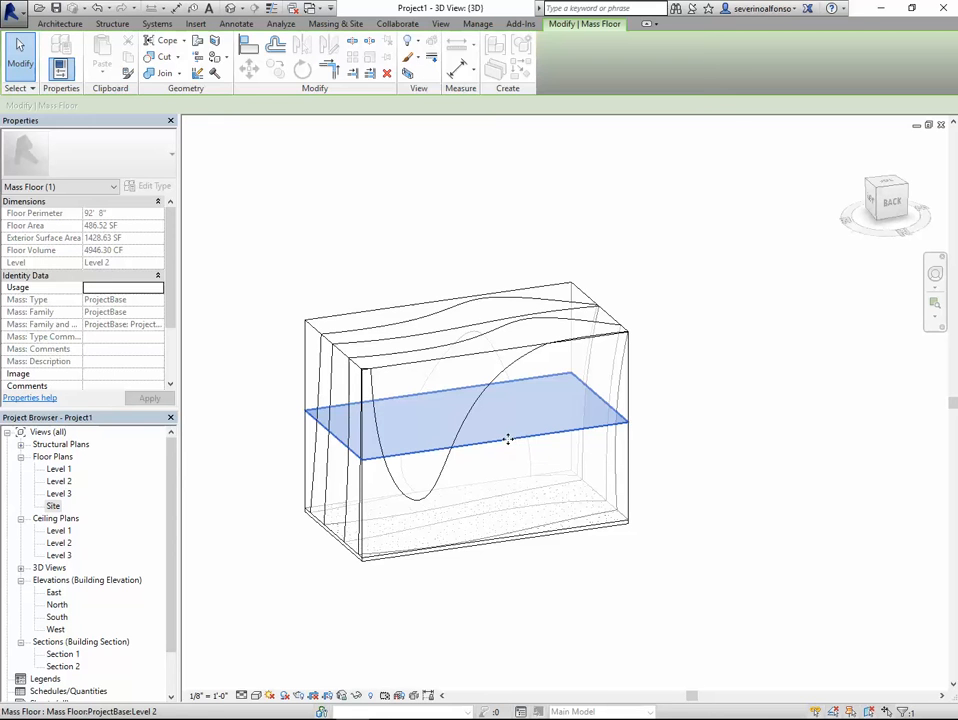
key(Delete)
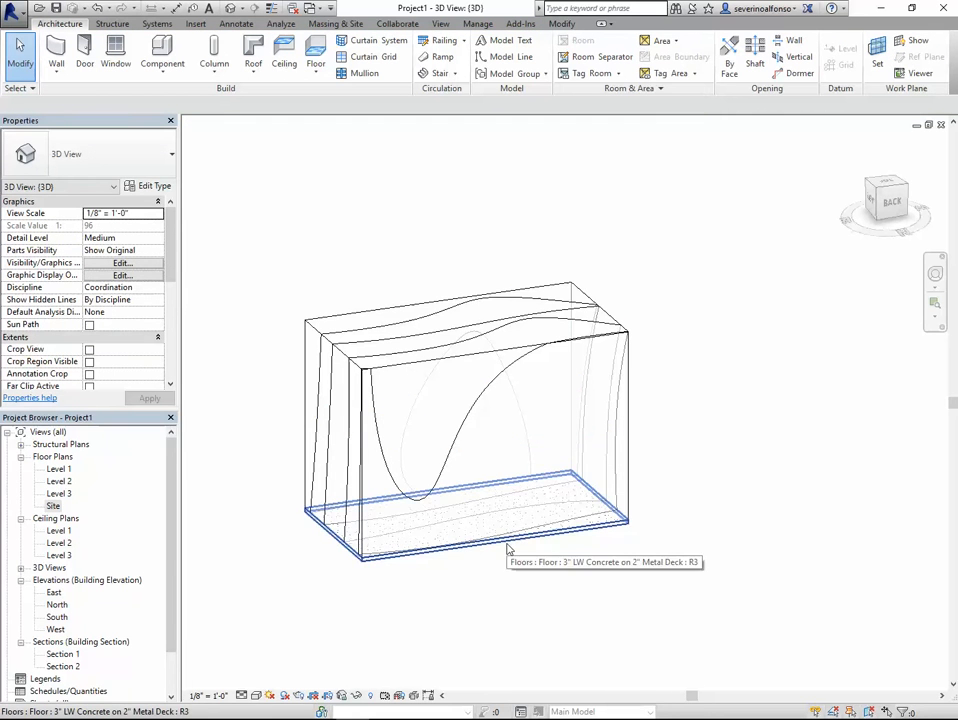
- Hide the whole category of the Level 1 concrete-on-metal-deck floor in the 3D view
shift+middle_drag(507, 549, 582, 537)
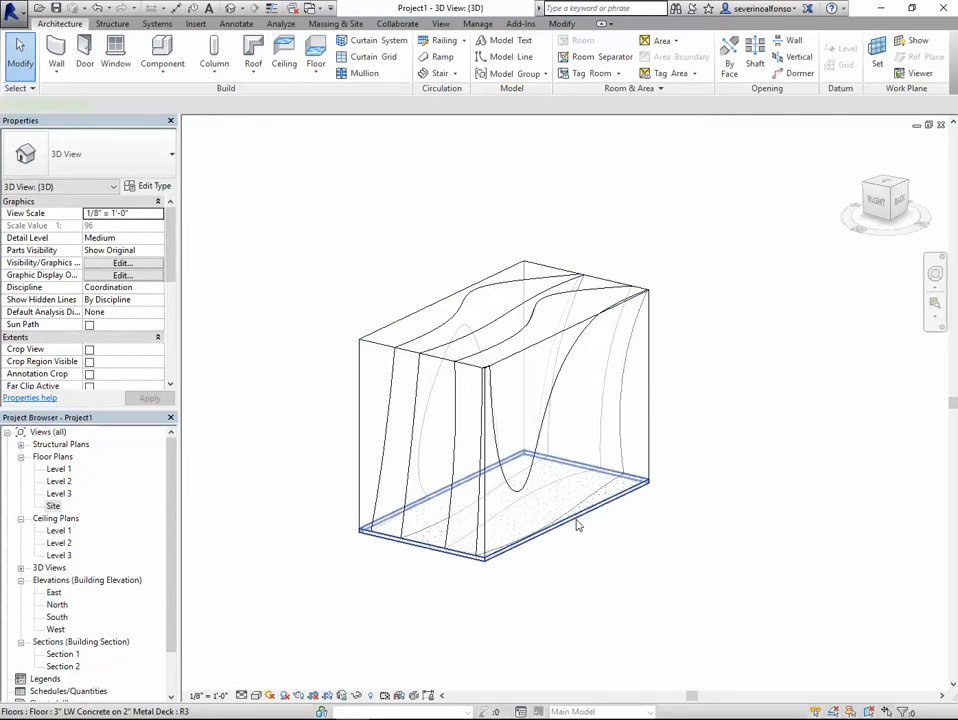
click(576, 525)
right_click(576, 525)
mouse_move(650, 279)
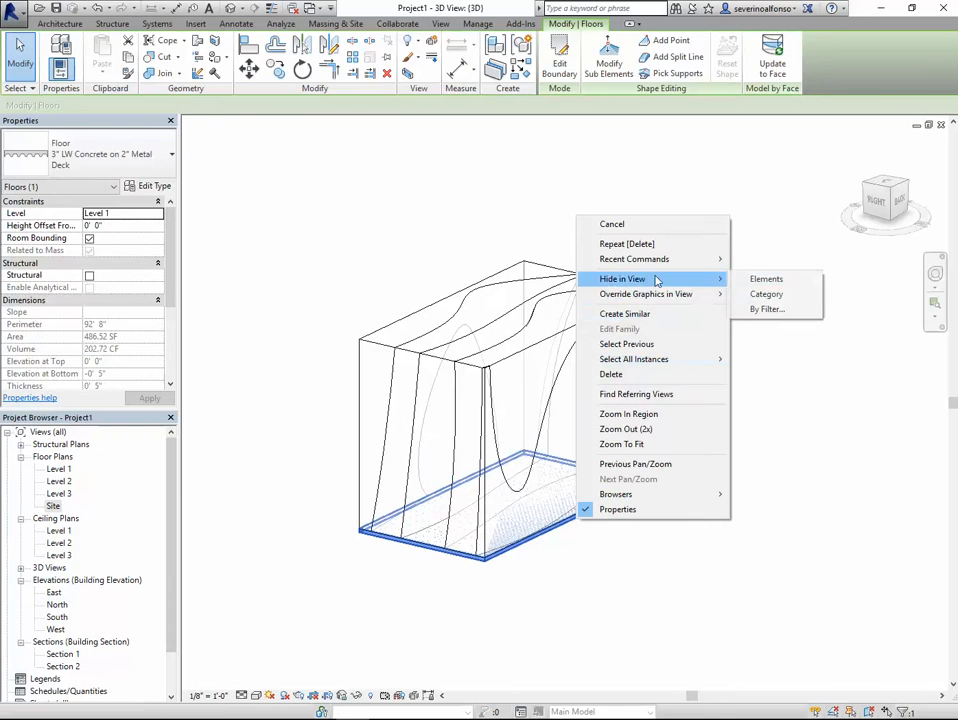
click(768, 294)
shift+middle_drag(629, 438, 404, 390)
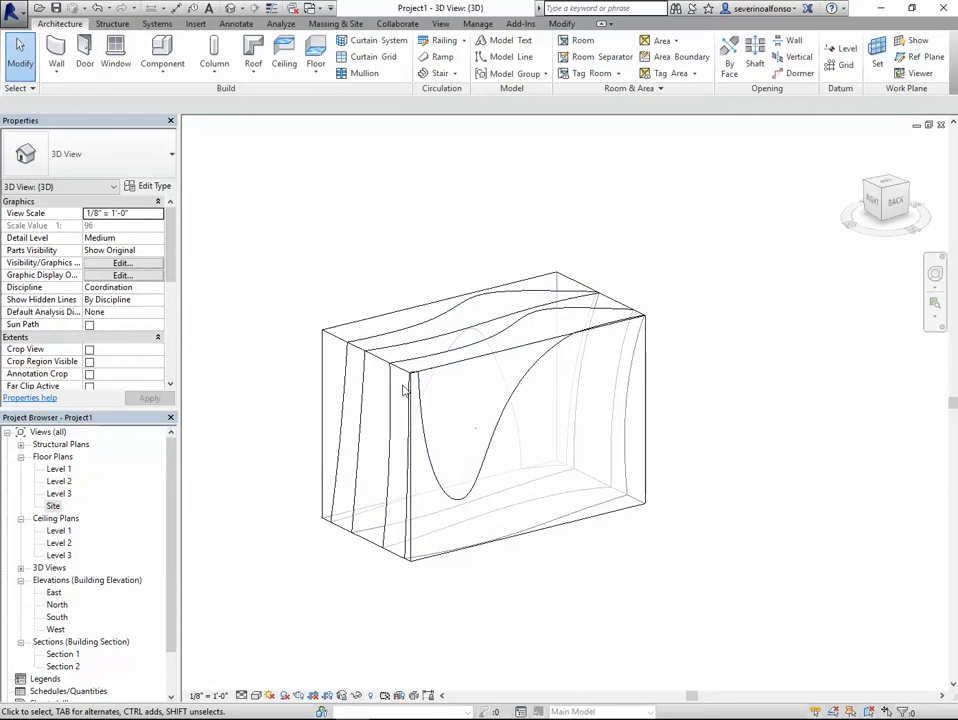
scroll(420, 376, up, 3)
scroll(423, 374, down, 2)
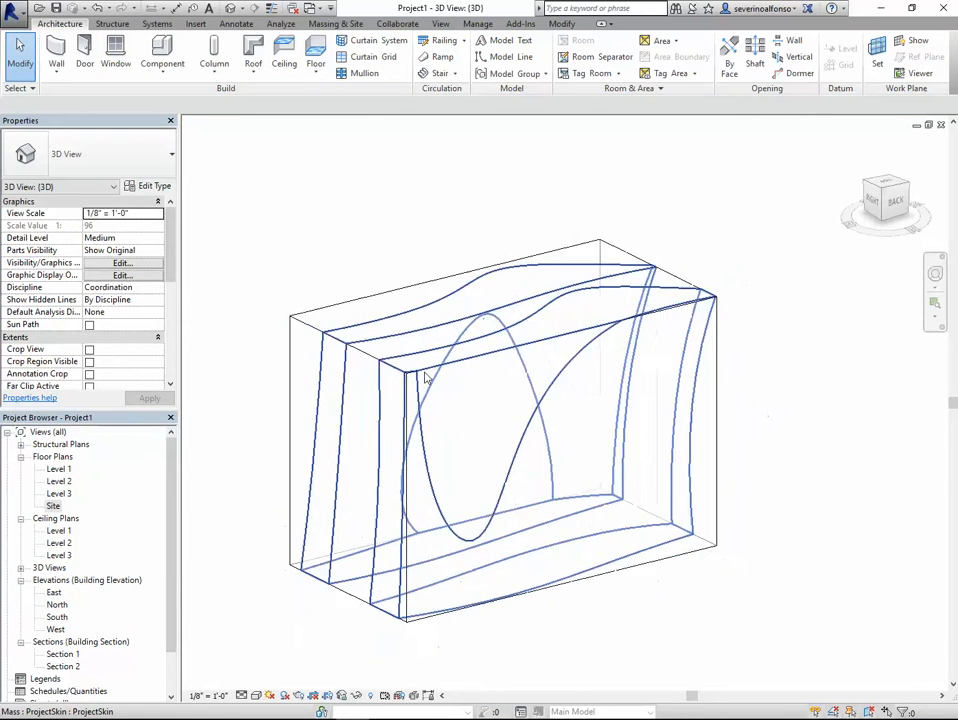
click(338, 320)
click(319, 246)
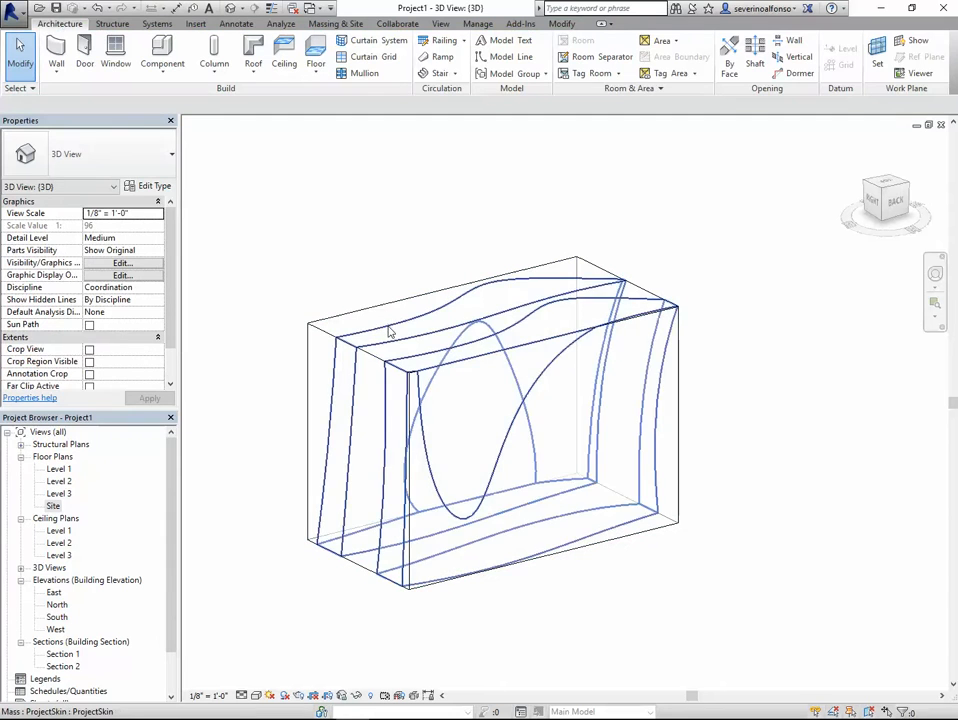
click(391, 332)
click(380, 267)
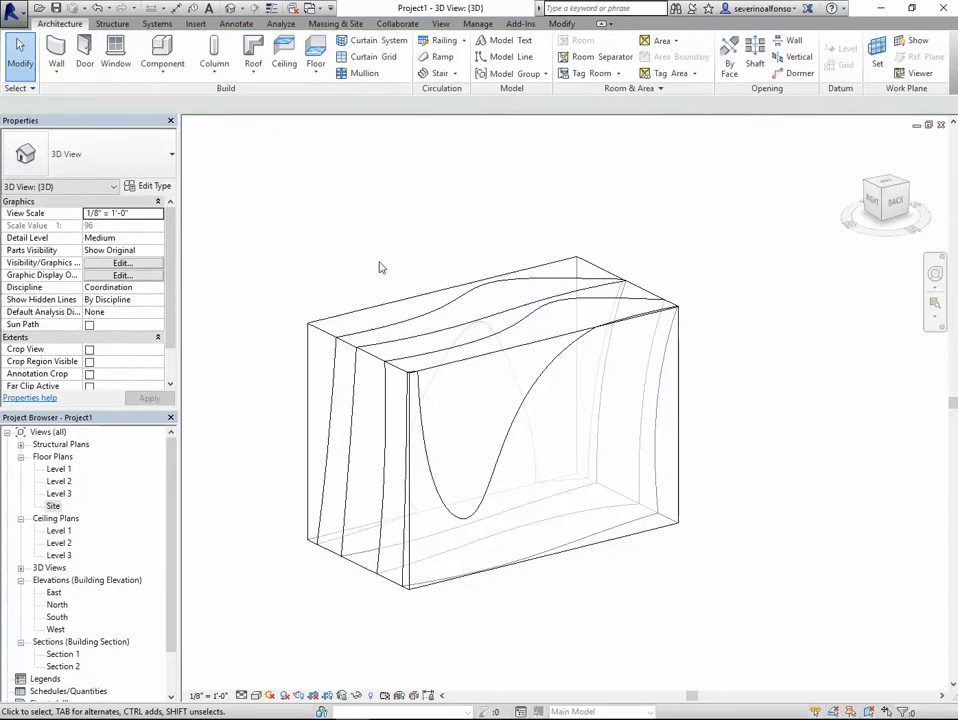
click(374, 312)
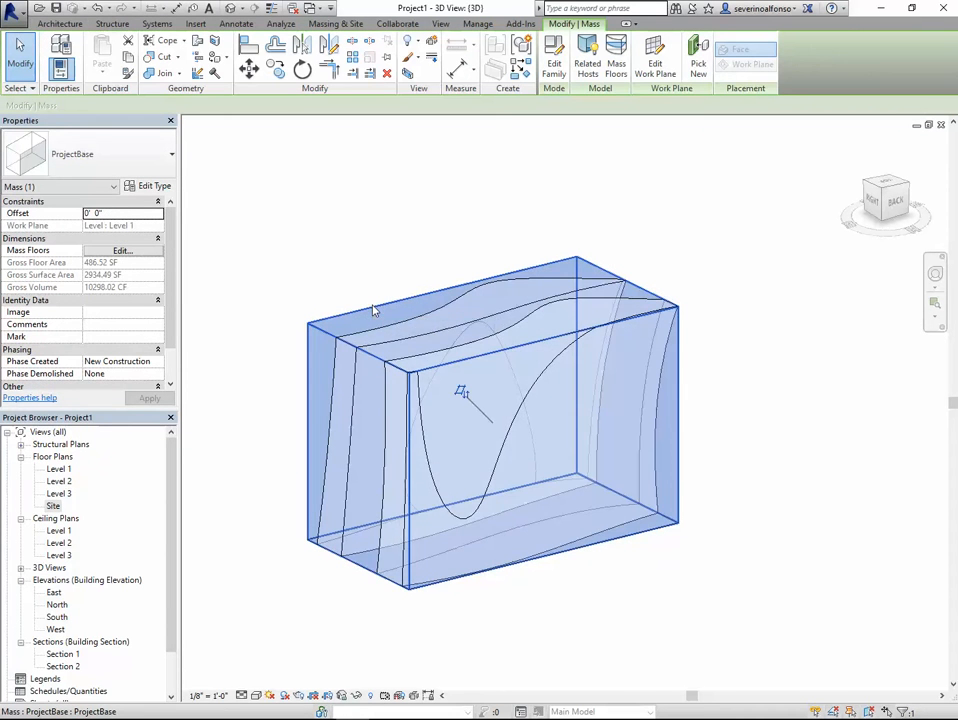
right_click(374, 311)
key(Escape)
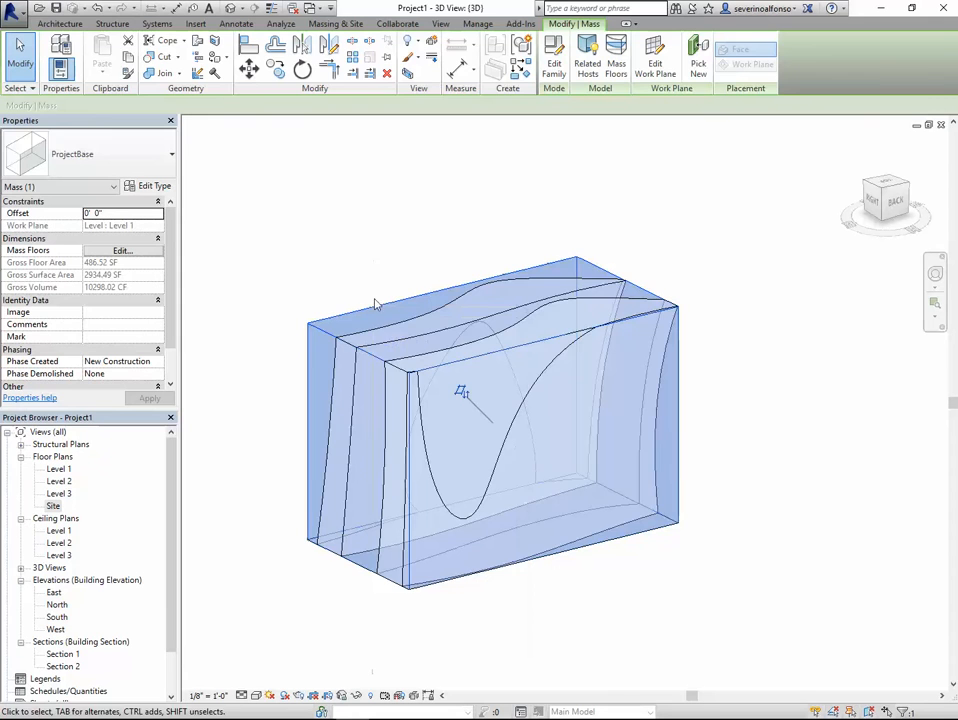
key(Escape)
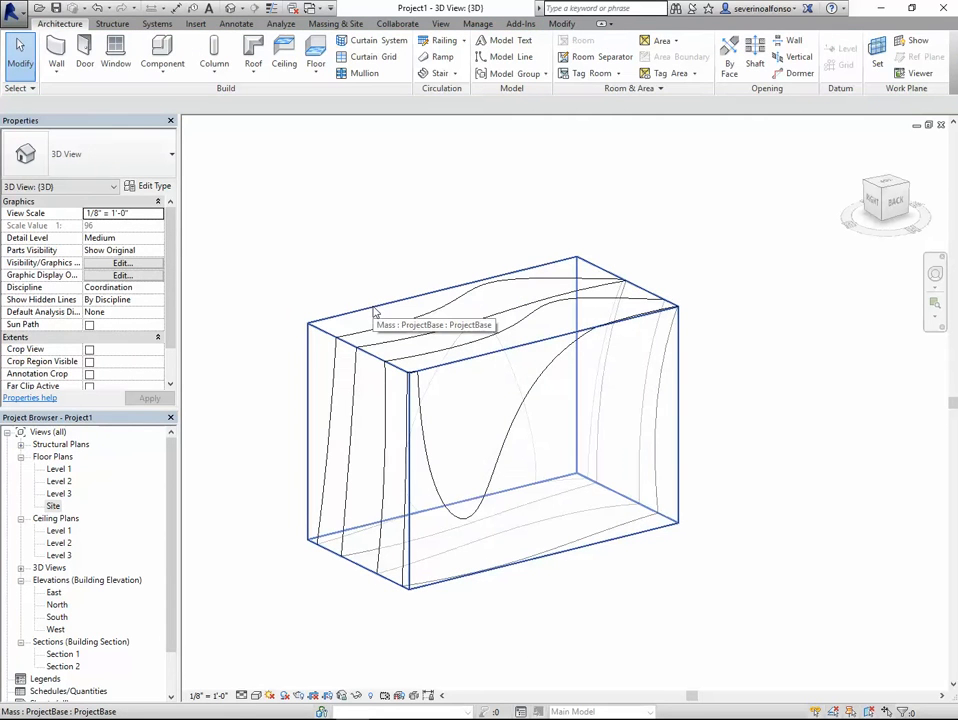
- Hide only the ProjectBase mass element in the 3D view, leaving the rest of the Mass category shown
click(374, 311)
right_click(374, 311)
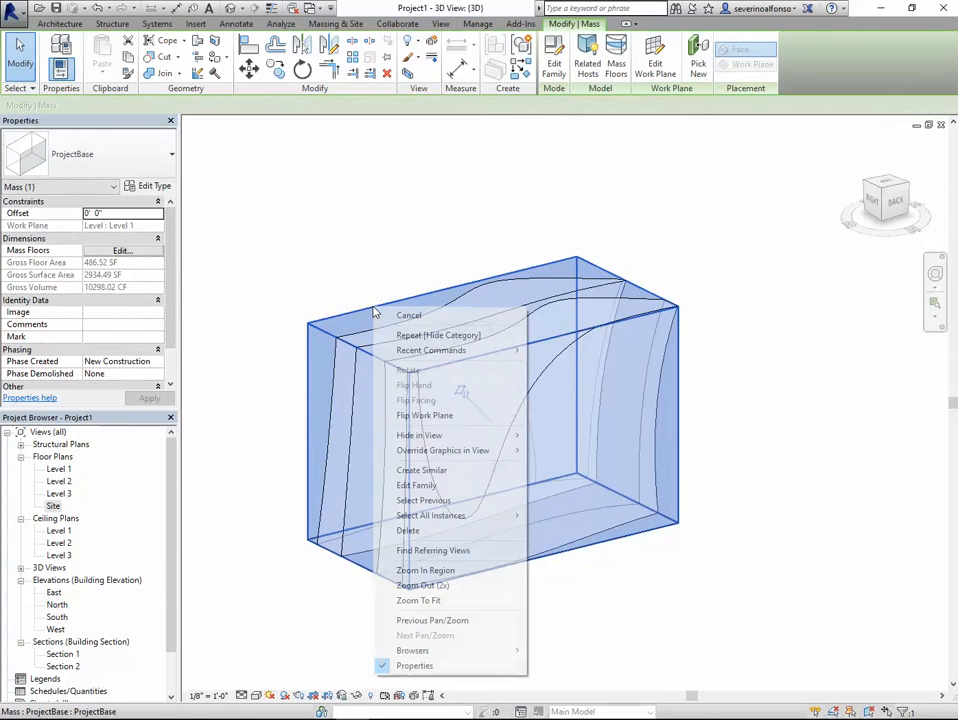
mouse_move(440, 435)
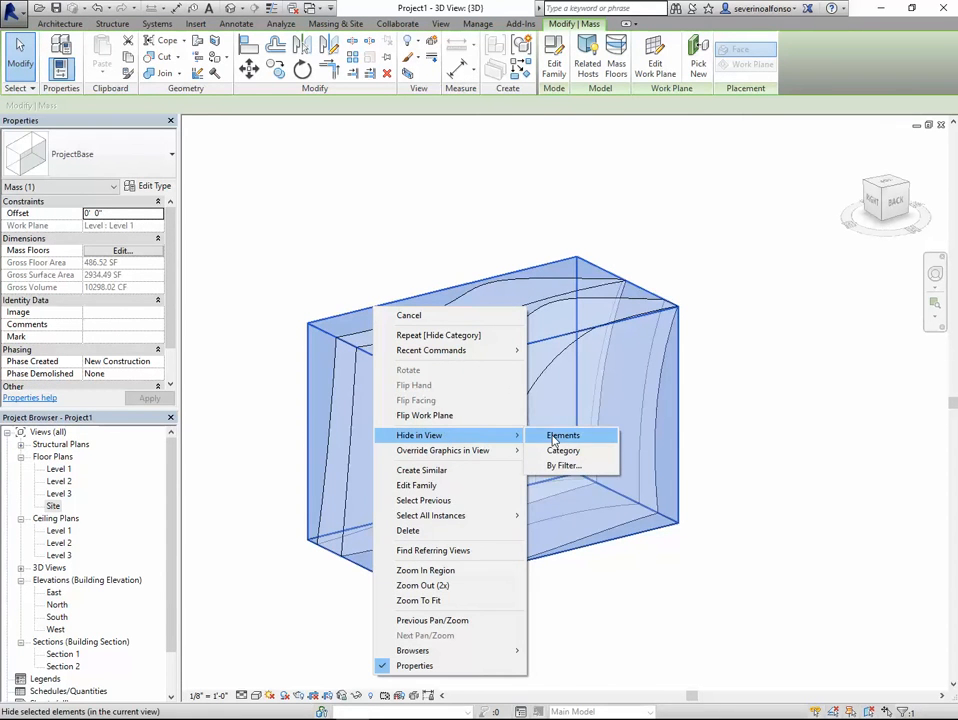
click(556, 436)
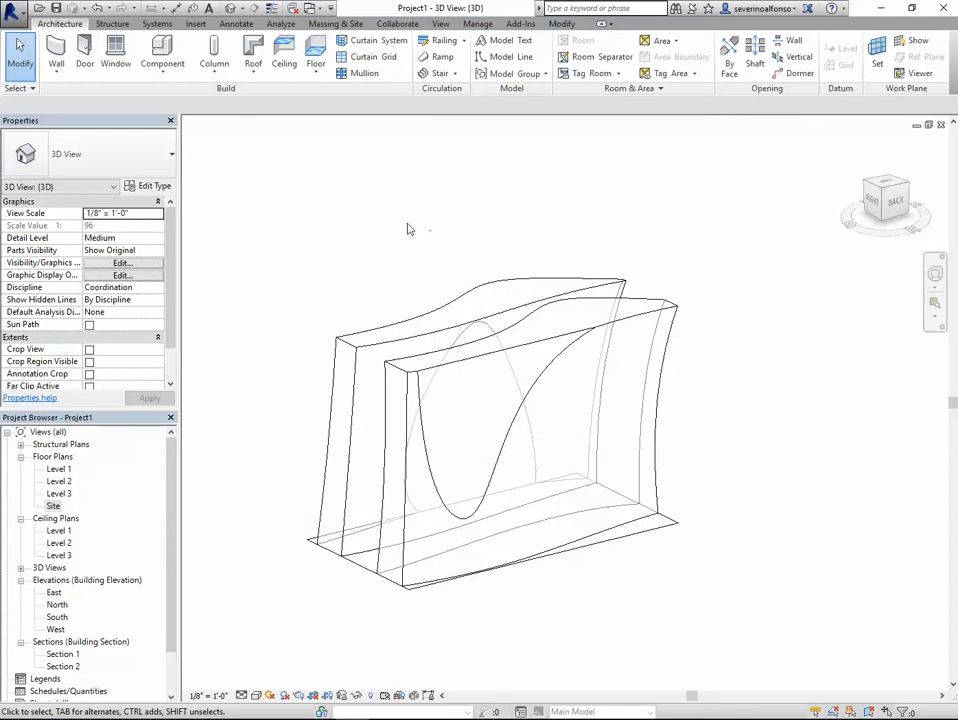
- Inspect the exposed ProjectSkin mass and the Level 1 mass floor from several sides
shift+middle_drag(321, 349, 384, 388)
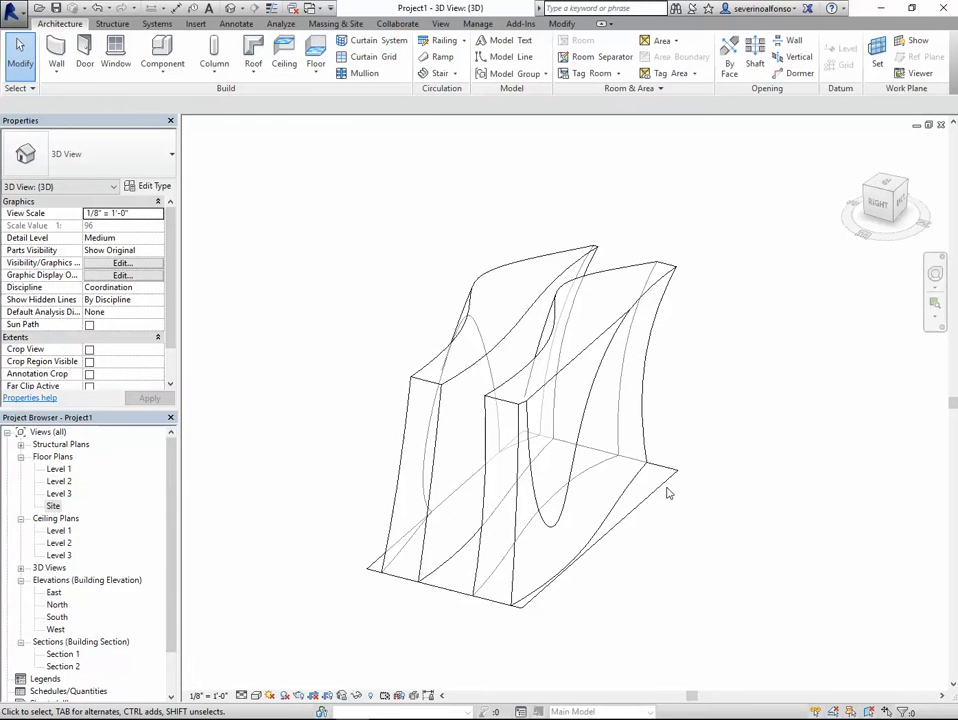
click(669, 492)
shift+middle_drag(712, 524, 606, 538)
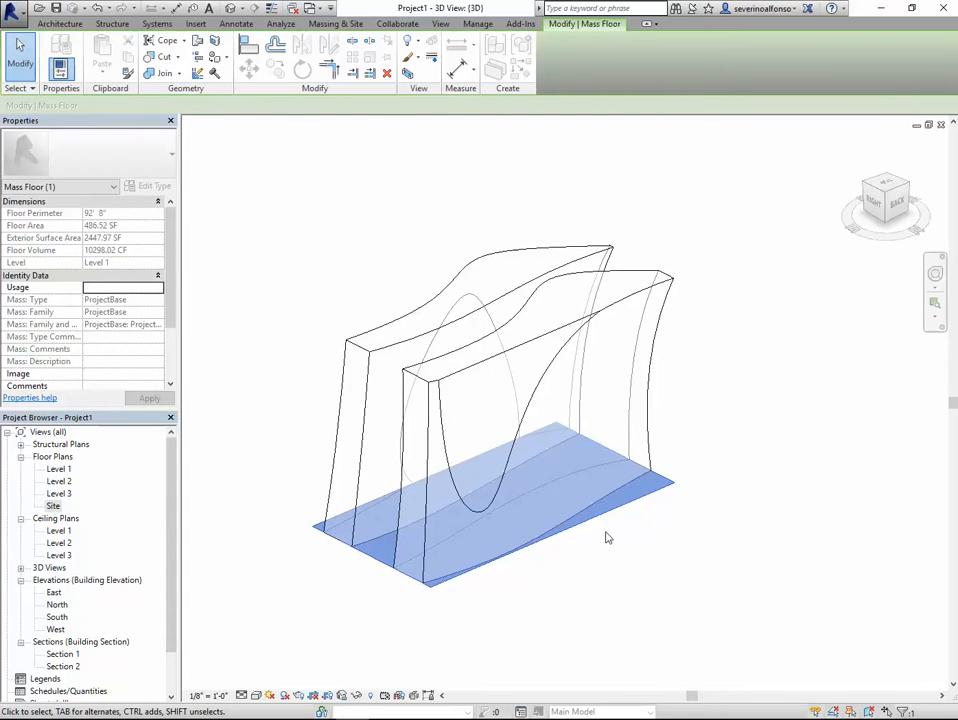
click(635, 526)
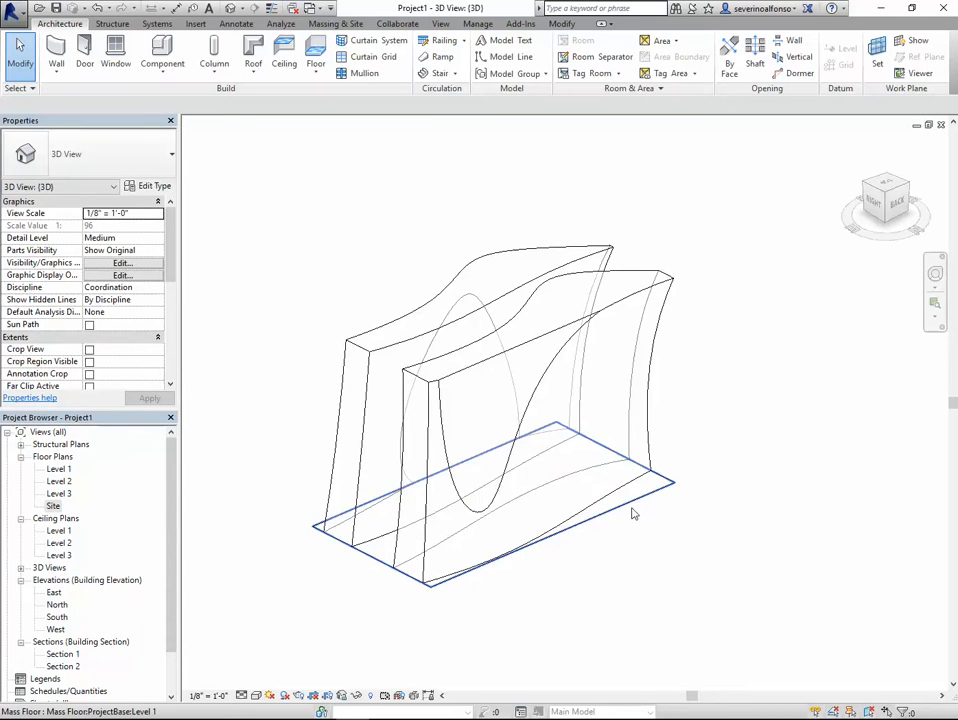
shift+middle_drag(633, 526, 695, 402)
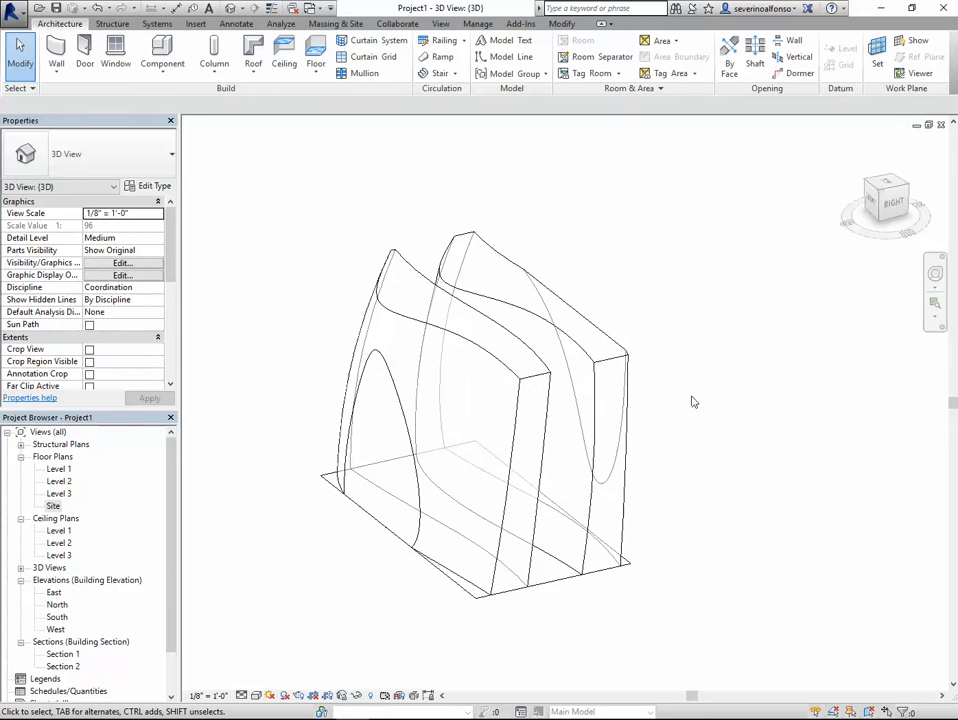
shift+middle_drag(683, 403, 625, 278)
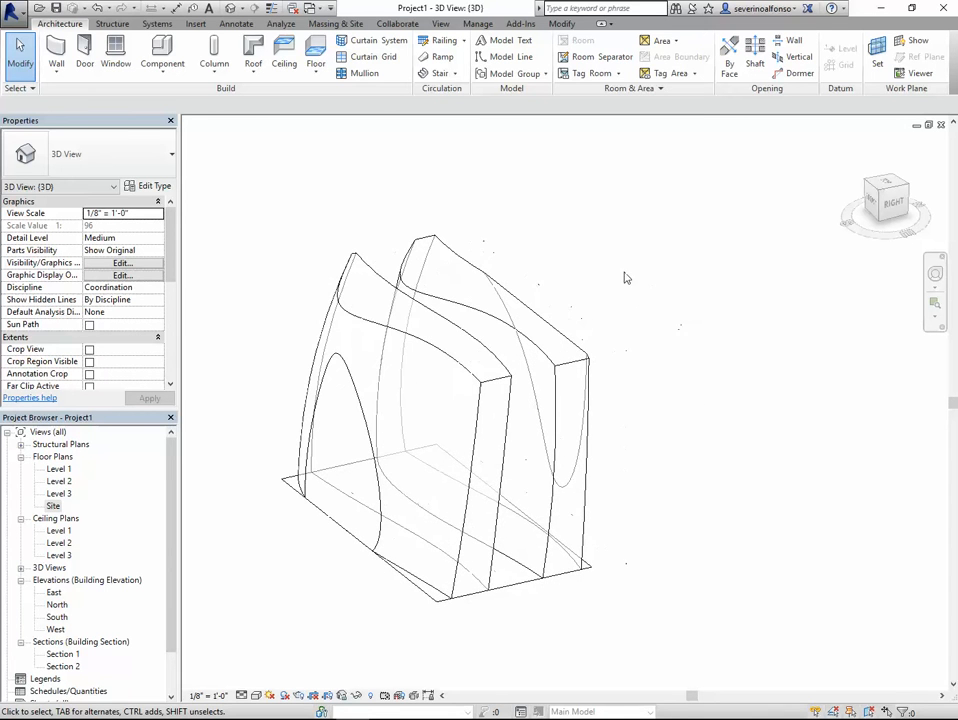
- Create a 713_Option1 curtain system by face on the ProjectSkin's curved outer face with the arched opening
click(333, 24)
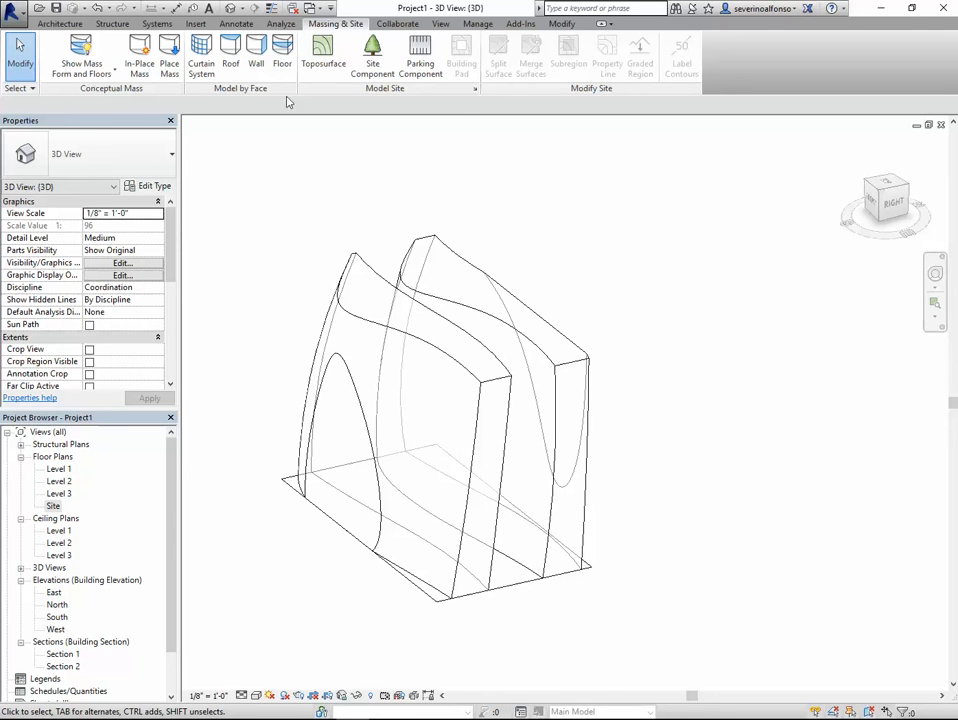
click(209, 69)
shift+middle_drag(368, 391, 440, 303)
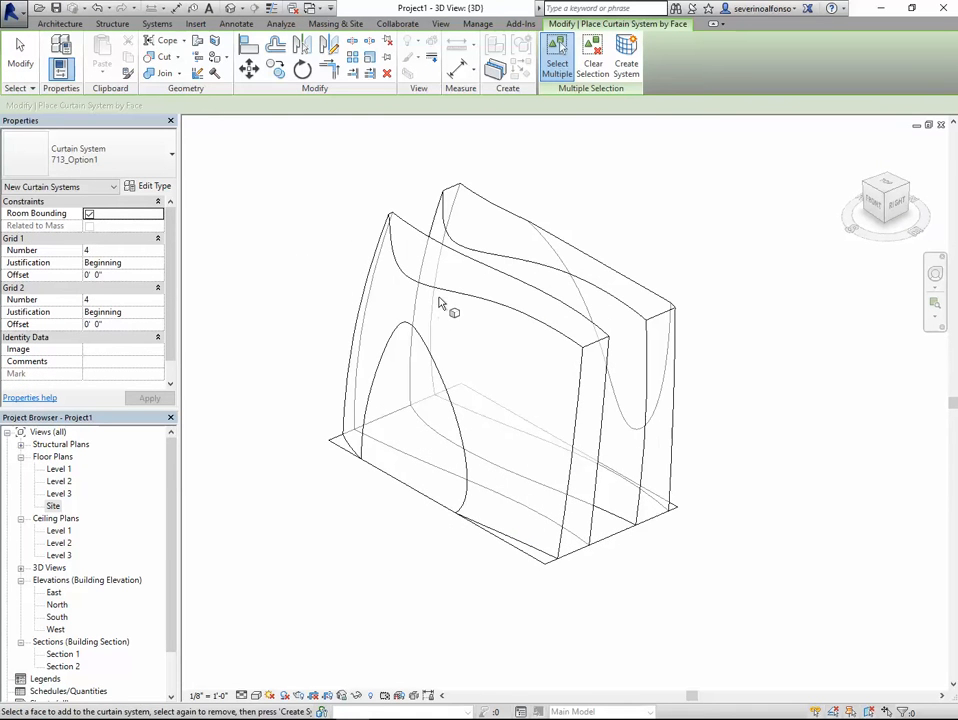
click(446, 298)
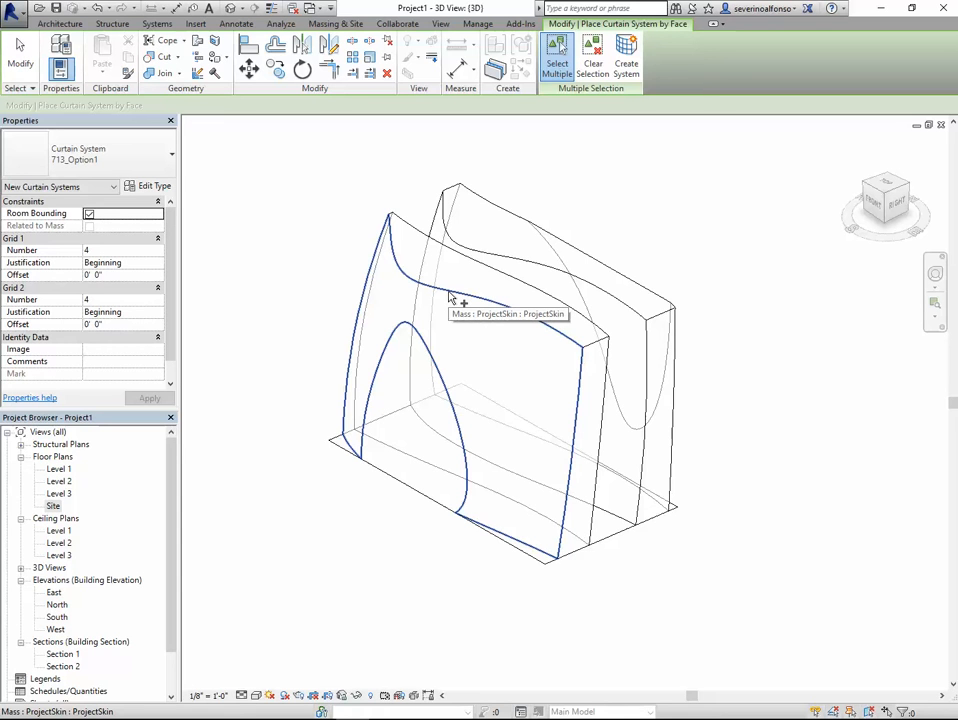
click(449, 298)
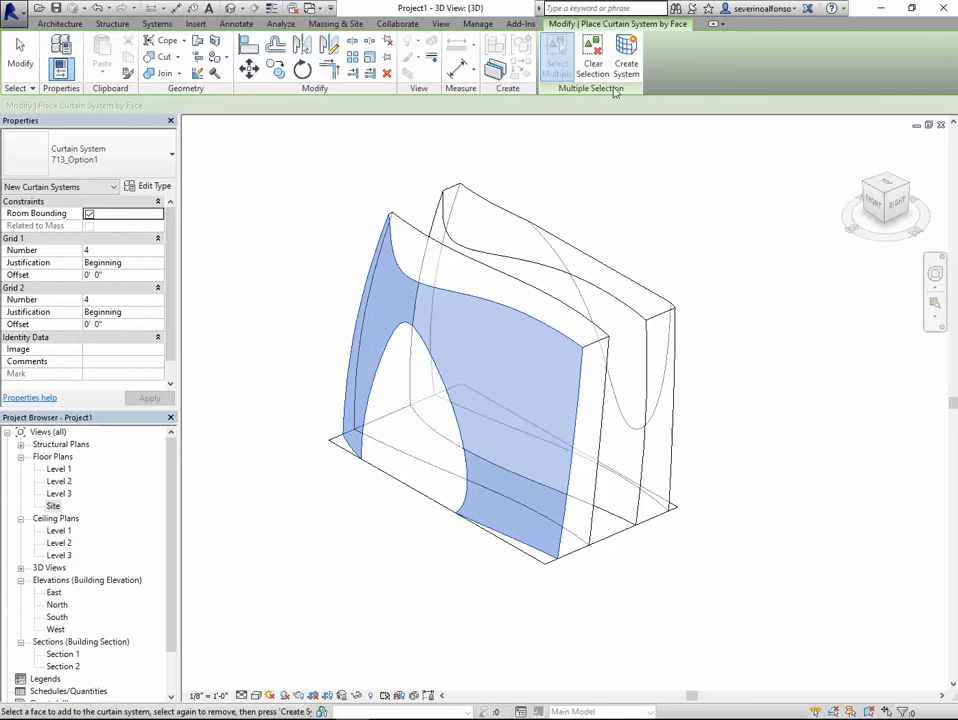
click(628, 68)
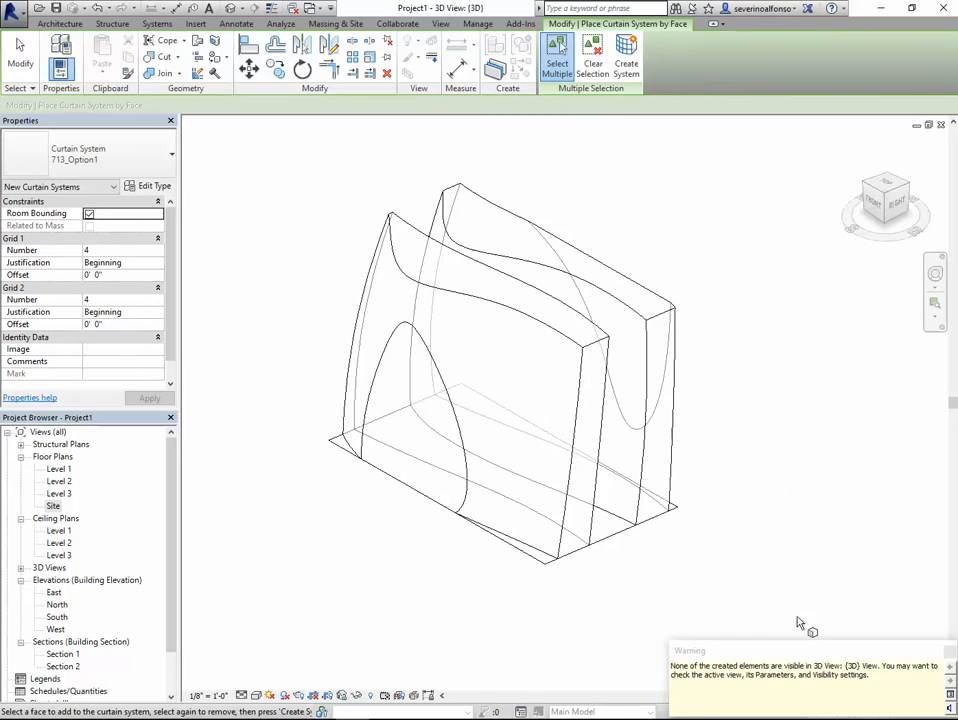
drag(671, 678, 316, 300)
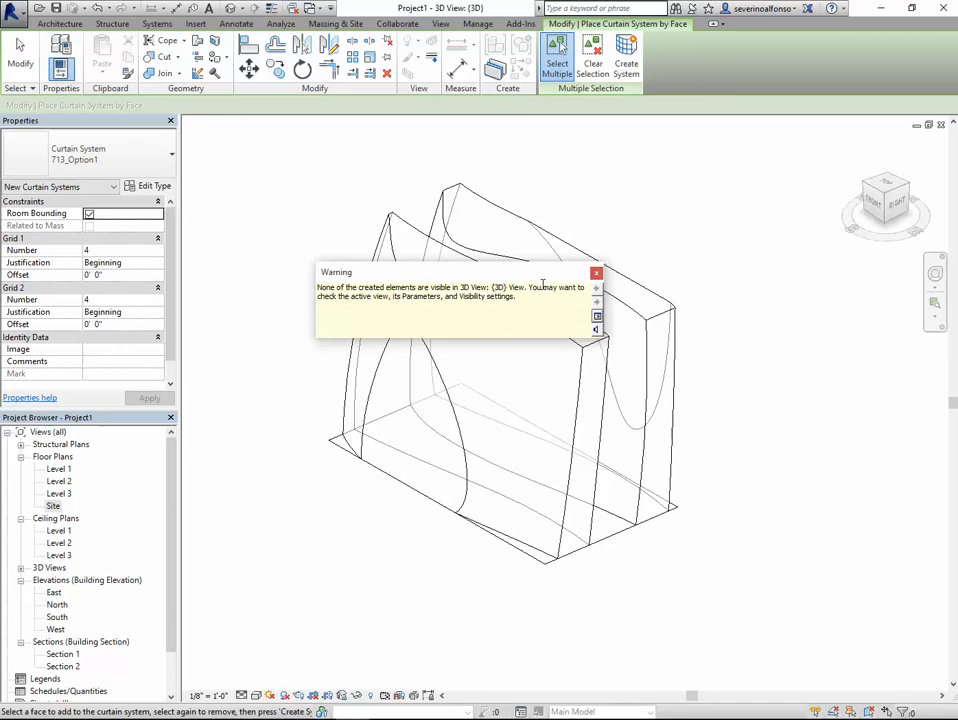
drag(579, 281, 508, 240)
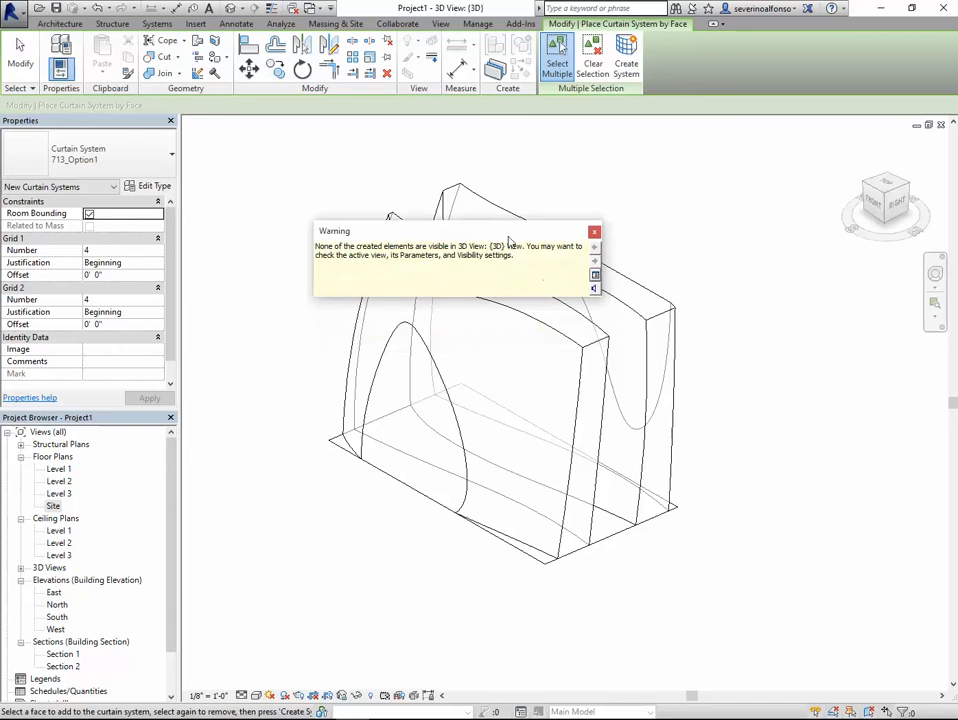
click(594, 232)
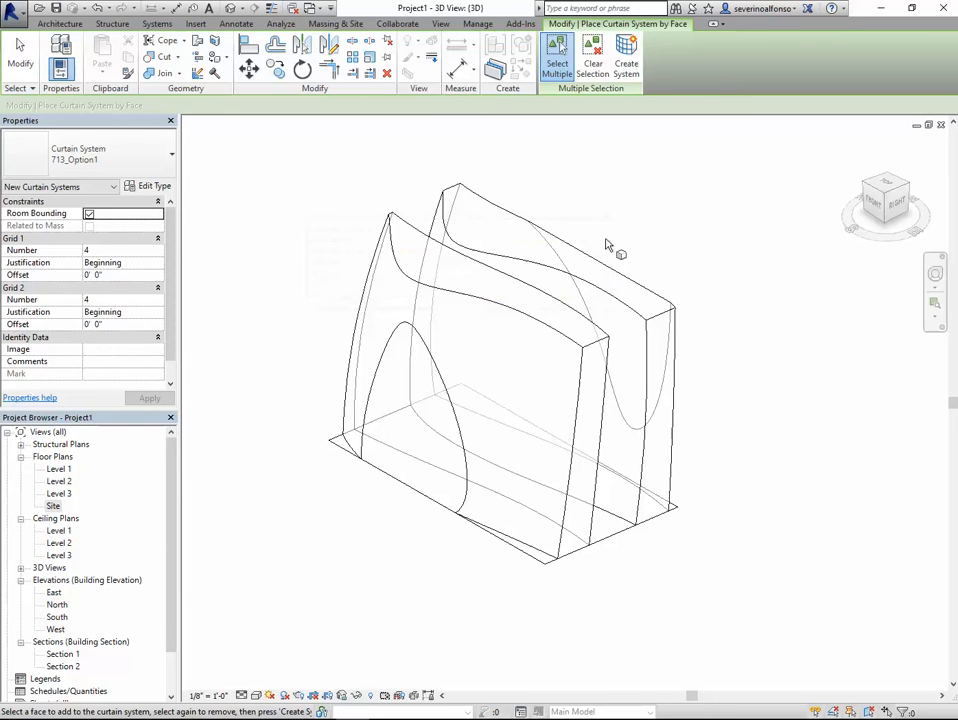
key(Escape)
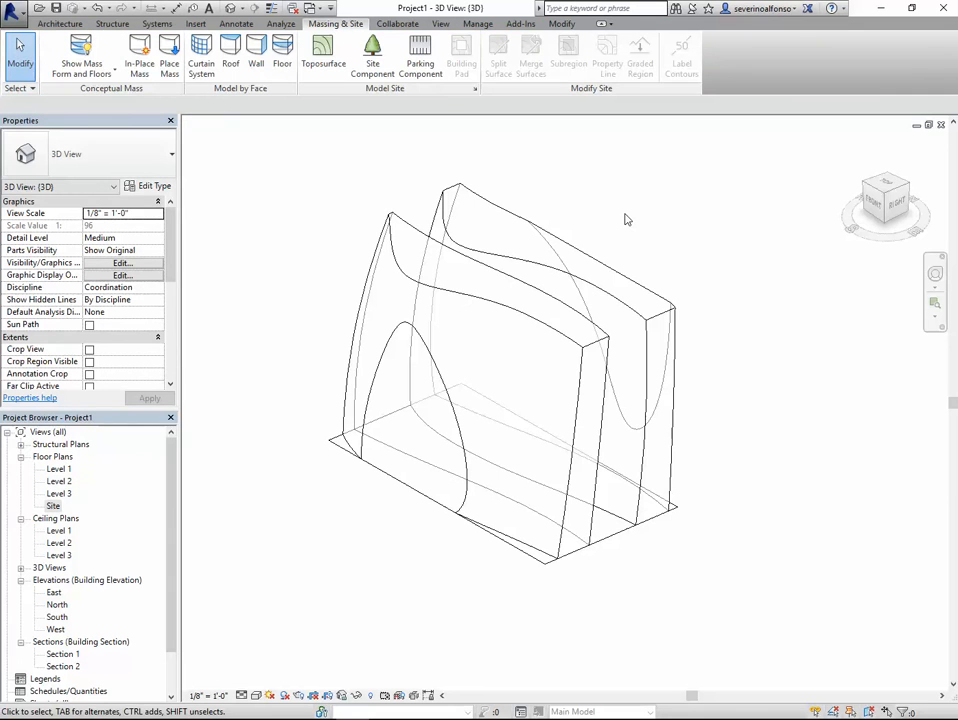
- Turn on the Curtain Systems category in the 3D view's visibility overrides
key(v)
key(v)
click(492, 236)
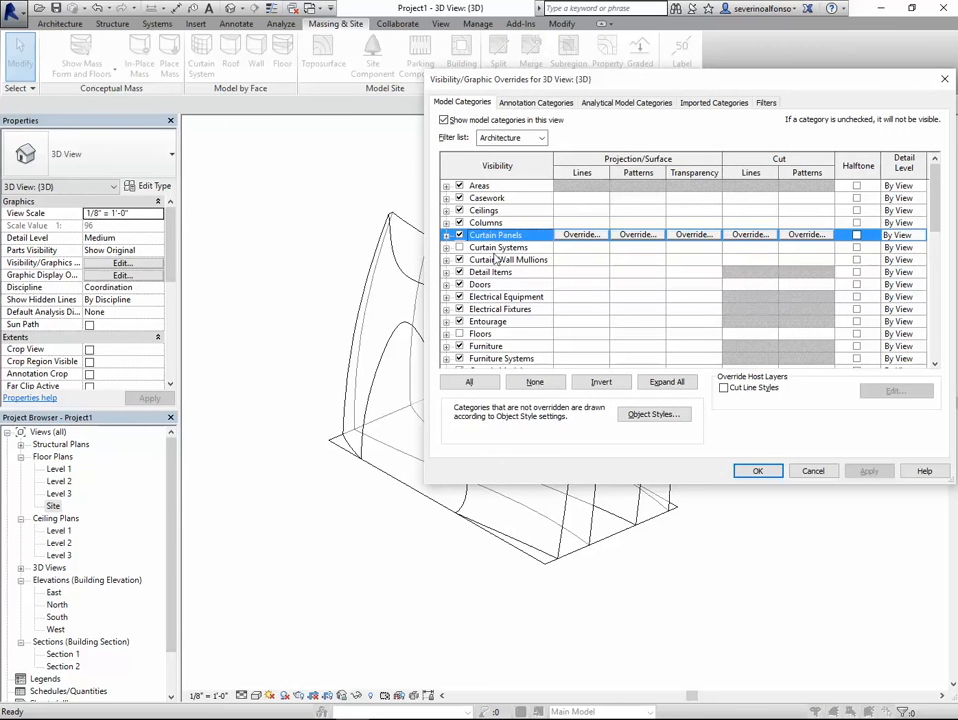
click(459, 247)
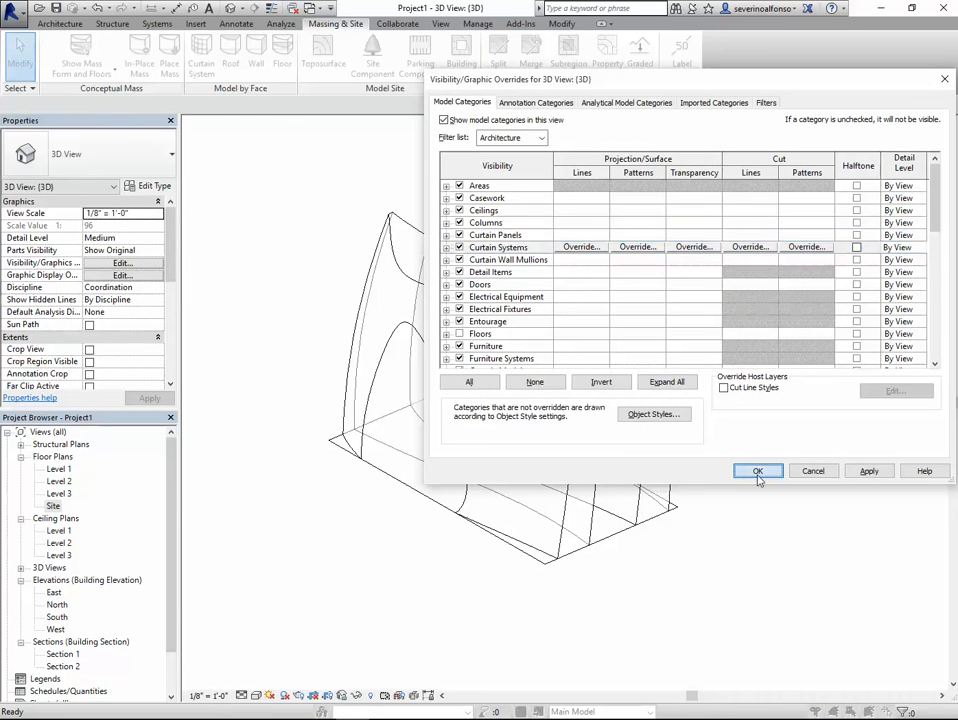
click(758, 471)
shift+middle_drag(744, 338, 766, 352)
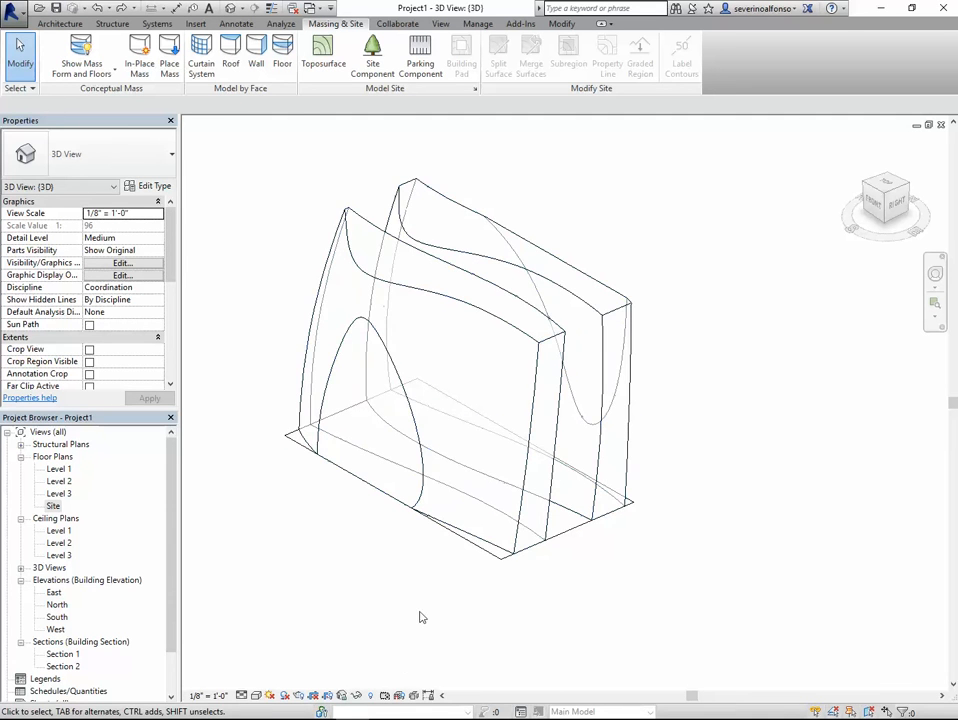
- Reveal the hidden elements of the 3D view to inspect the hidden walls and curtain systems, and return to the normal display
click(371, 696)
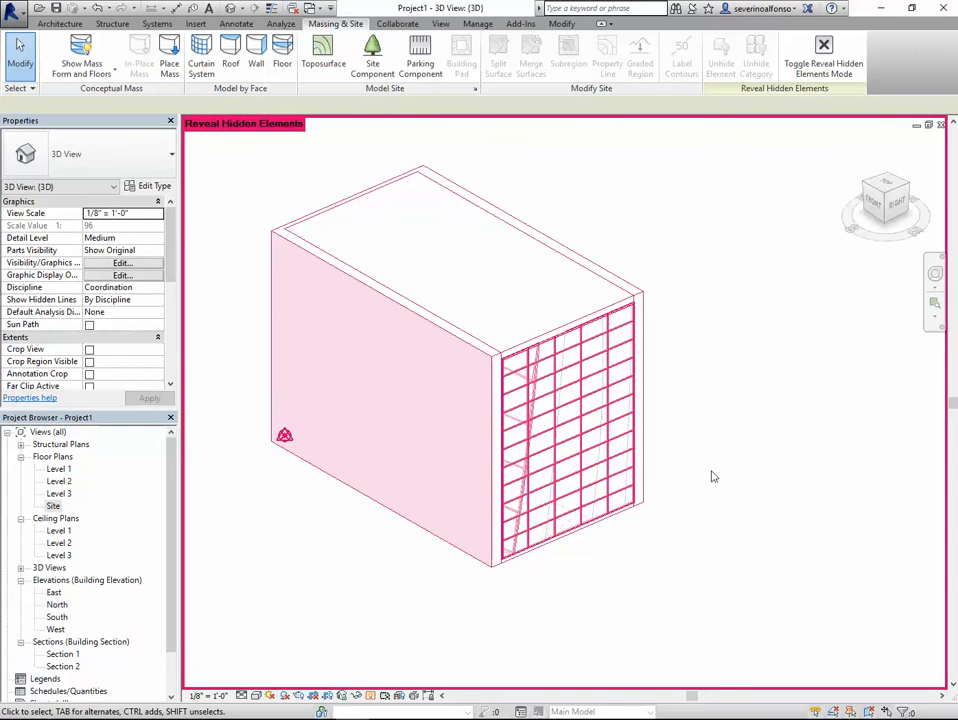
shift+middle_drag(713, 477, 708, 433)
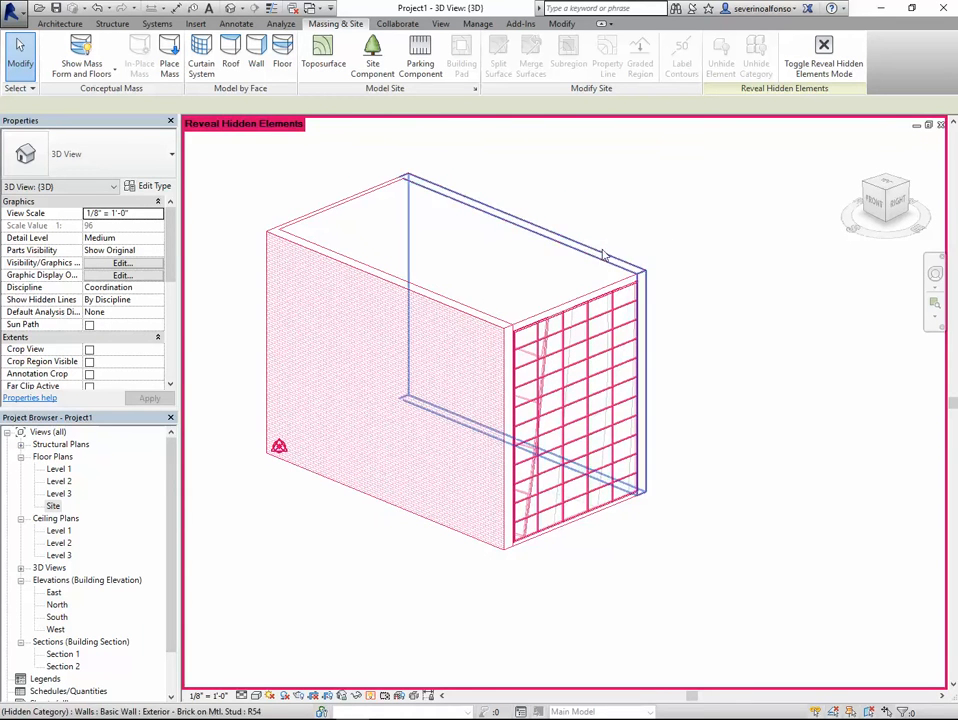
click(386, 696)
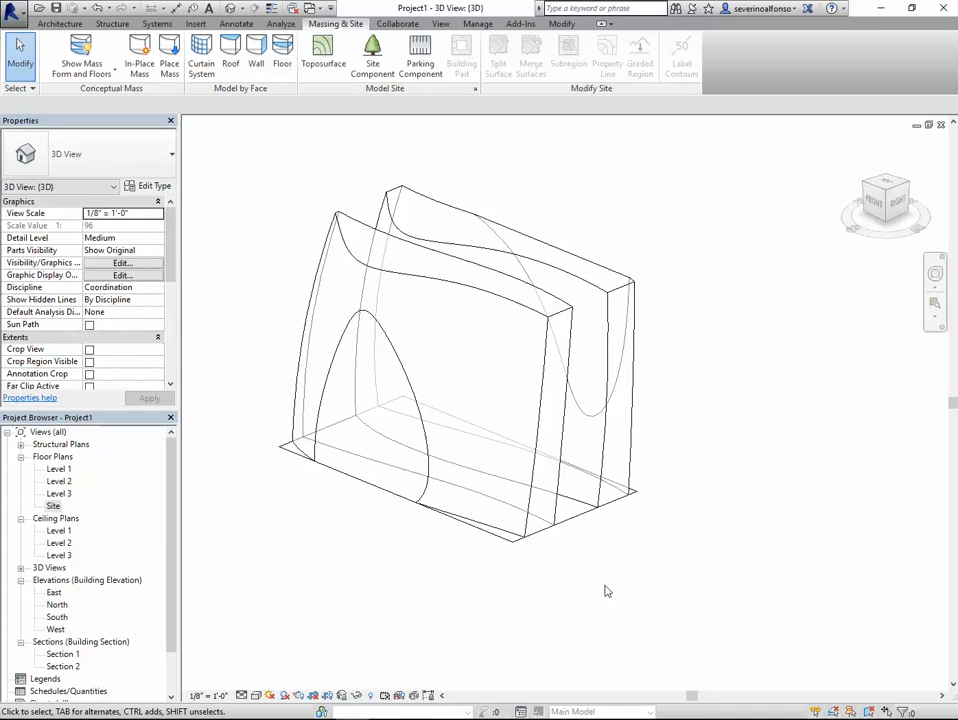
click(372, 696)
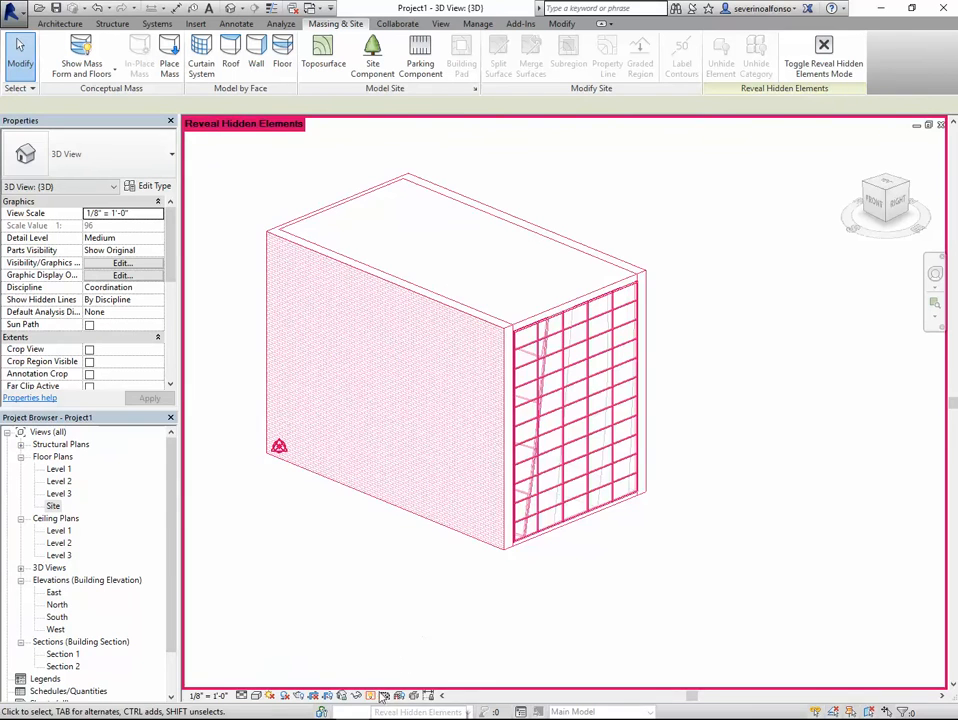
click(371, 696)
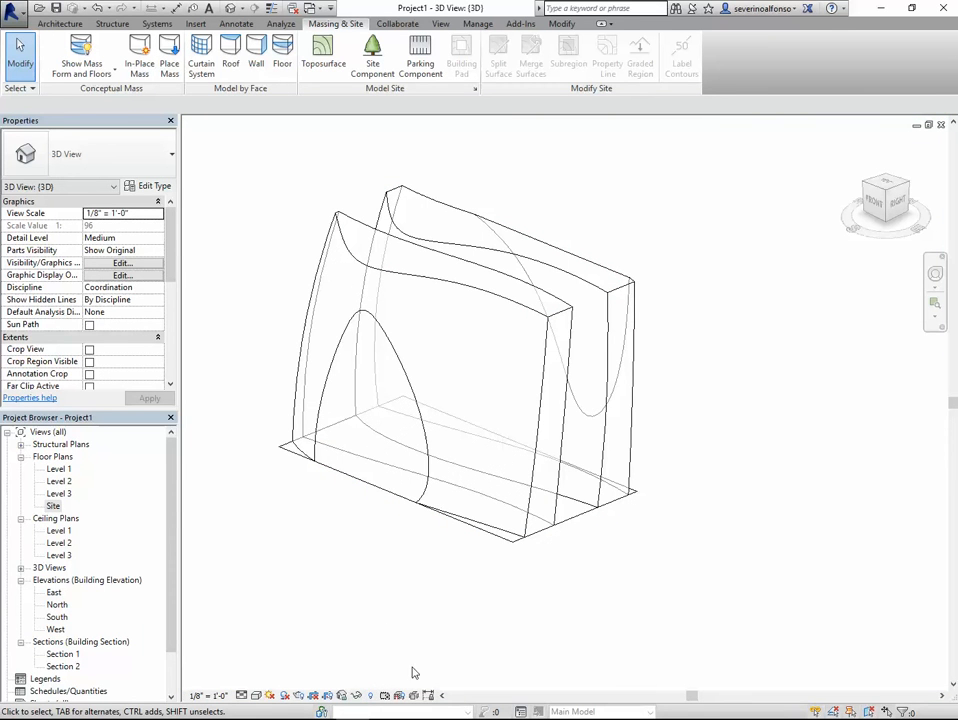
- Reveal hidden elements, unhide the whole category of the flat end face's 713_Option1 curtain system, and leave the reveal mode
click(371, 696)
click(567, 317)
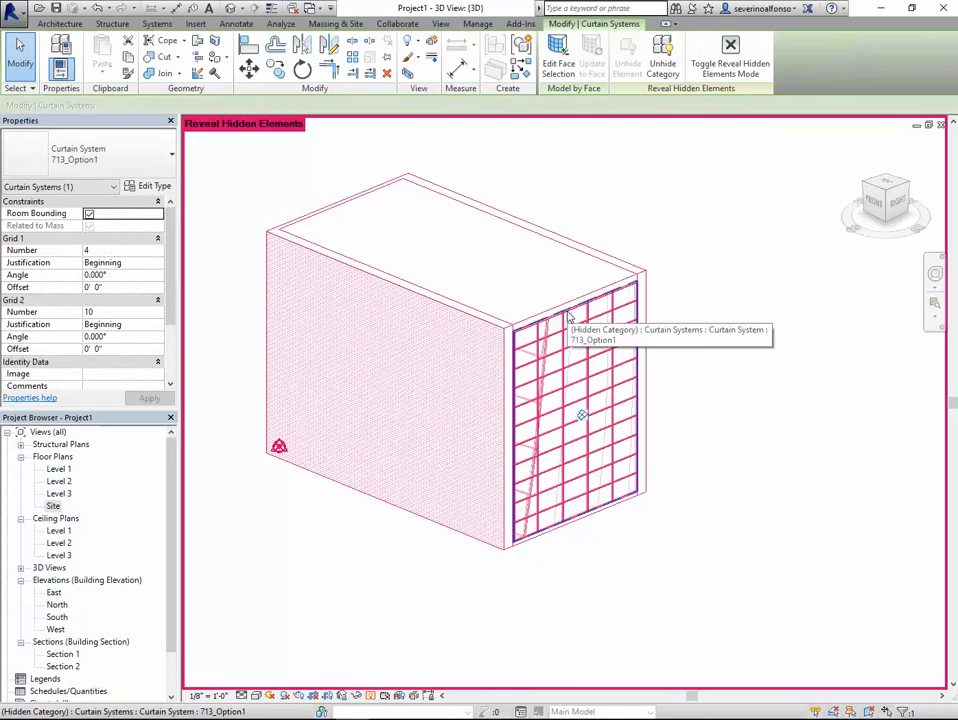
right_click(567, 317)
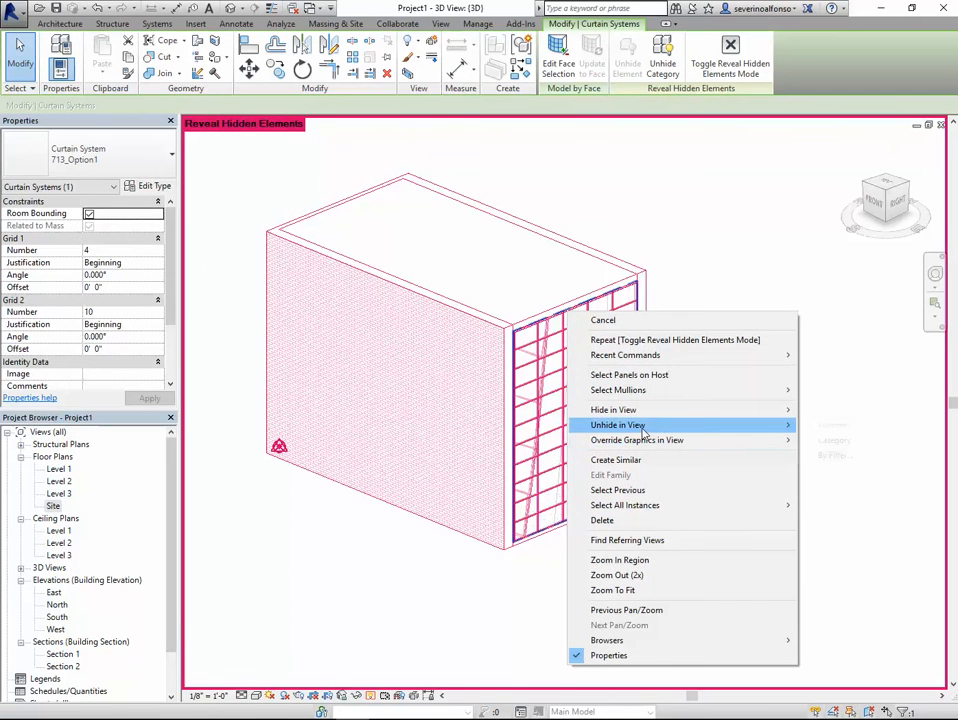
mouse_move(660, 425)
click(843, 441)
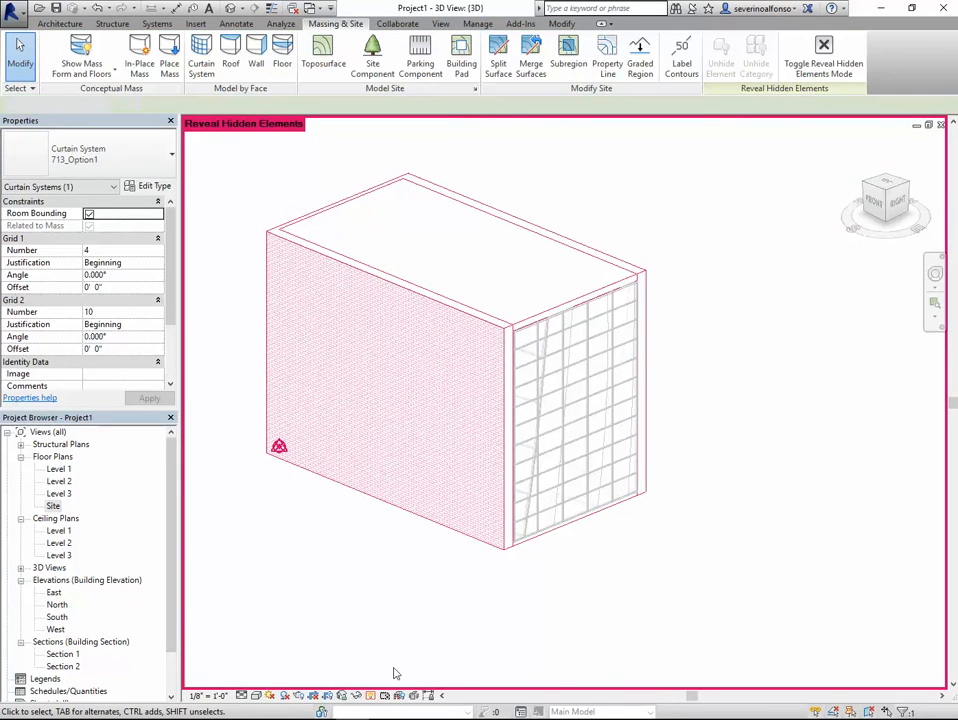
click(383, 696)
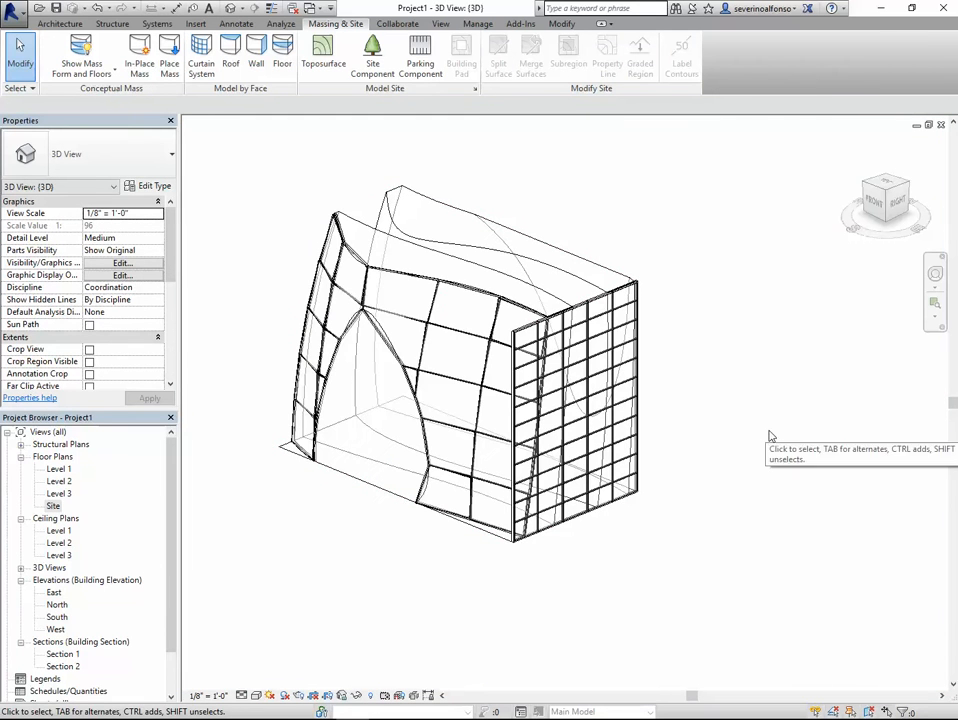
- Duplicate the type of the curtain system on the curved arched face as 713_Option2, and check the flat end face's type
shift+middle_drag(608, 400, 430, 286)
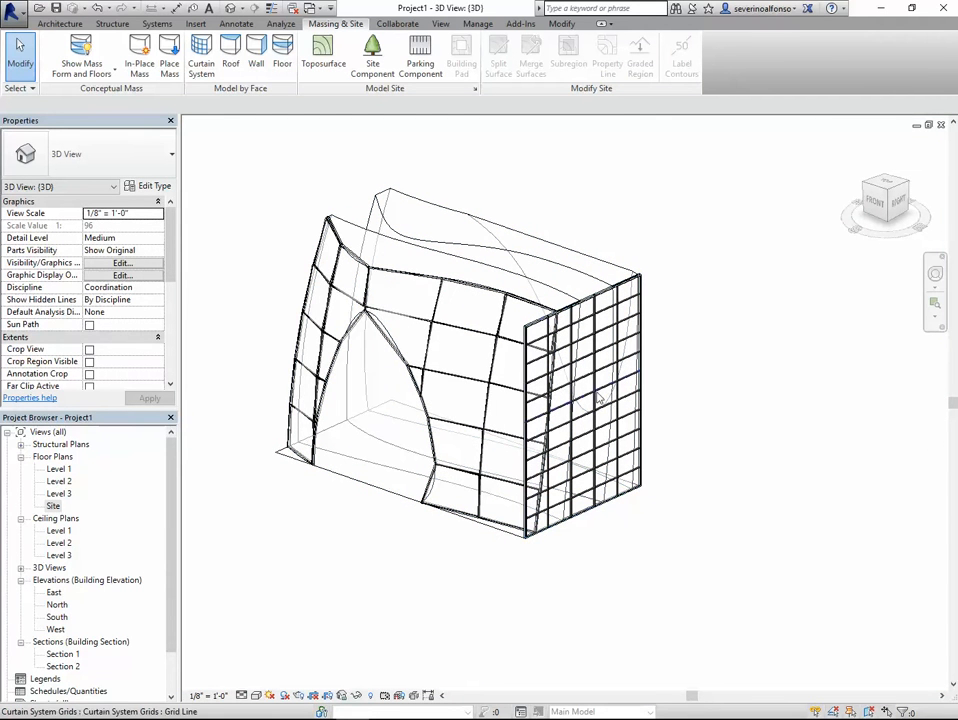
click(428, 283)
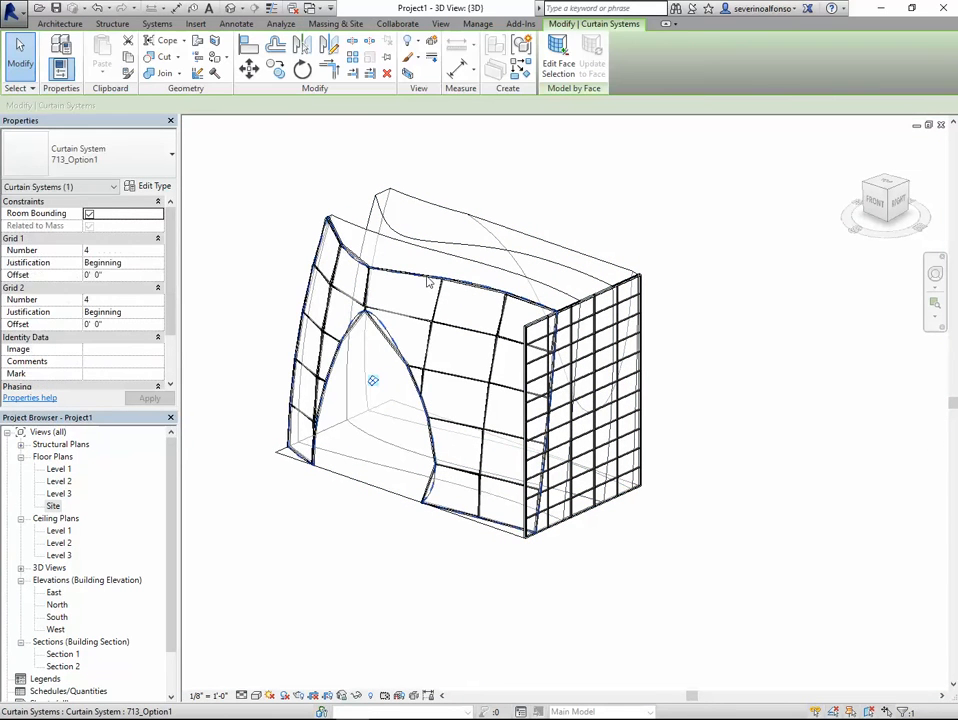
click(152, 186)
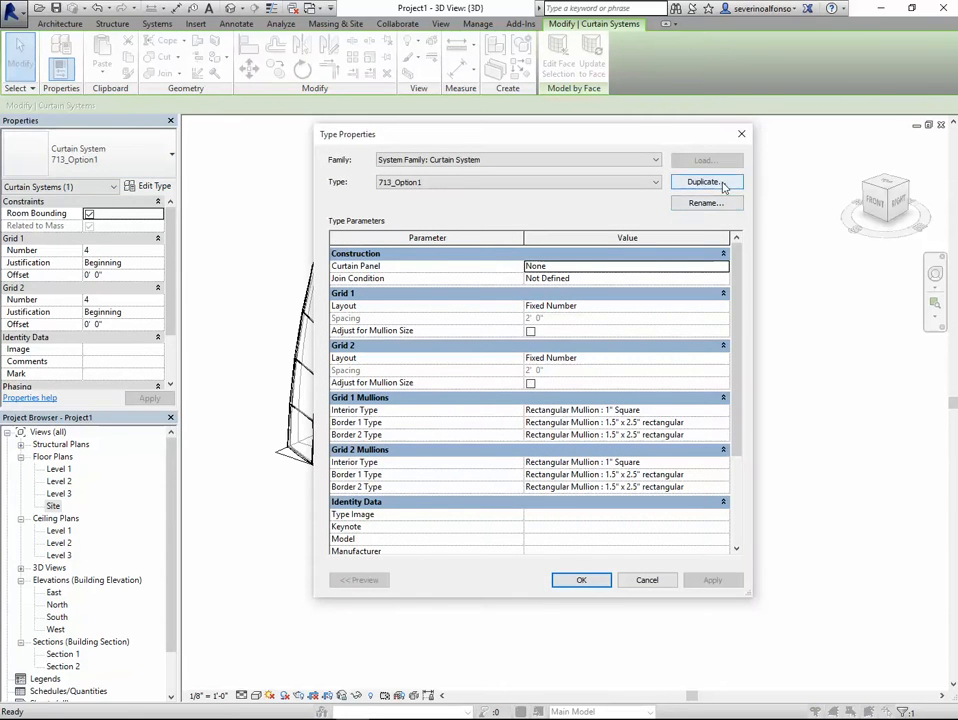
click(726, 185)
click(678, 171)
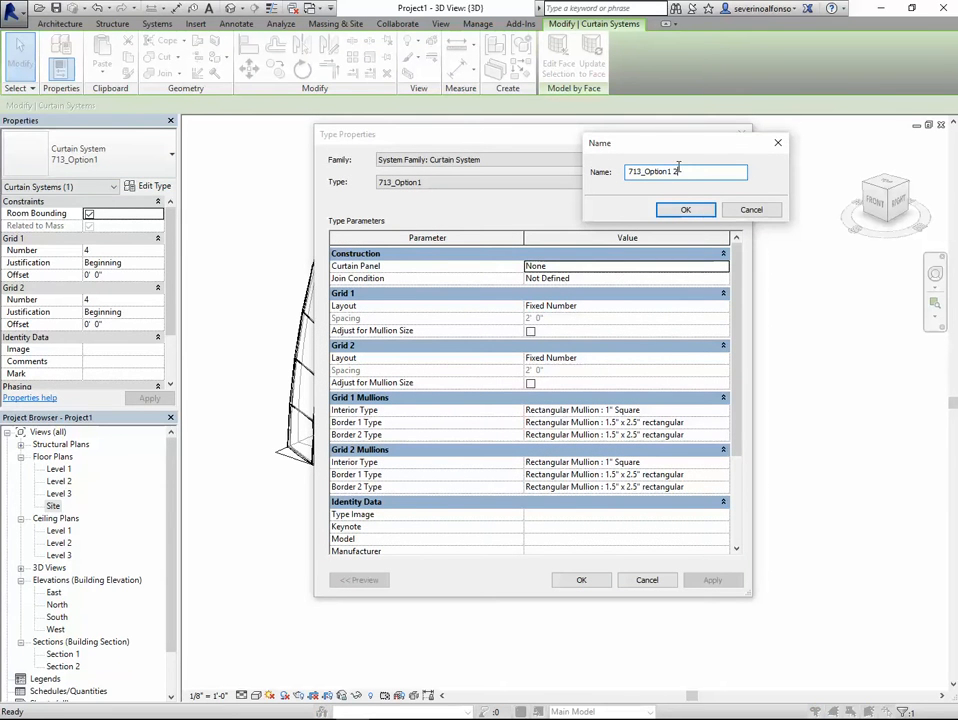
click(686, 209)
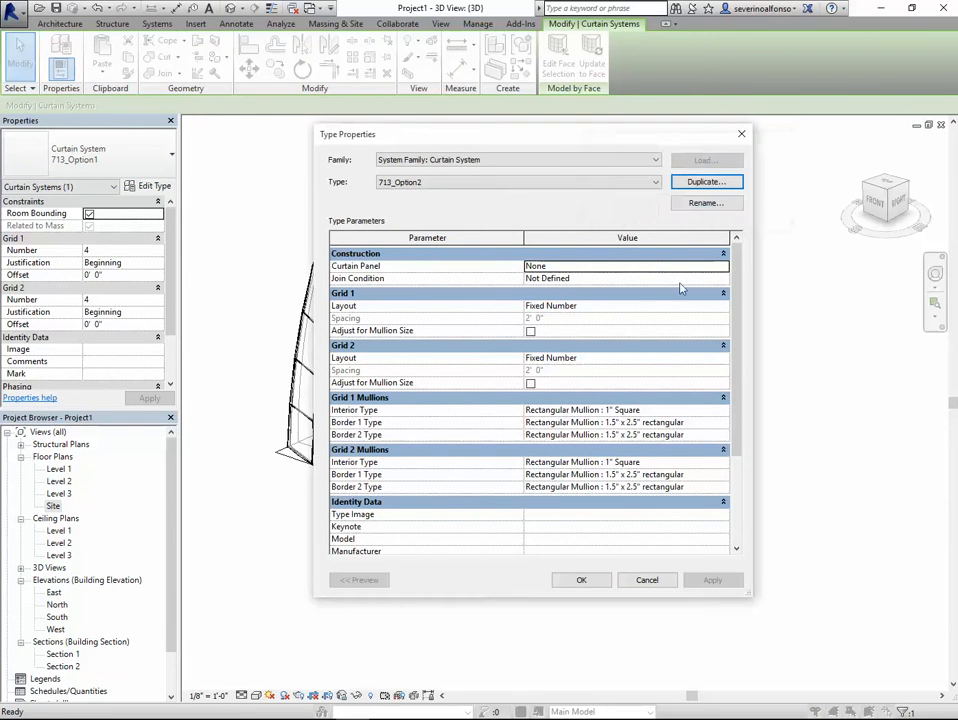
click(593, 587)
click(824, 355)
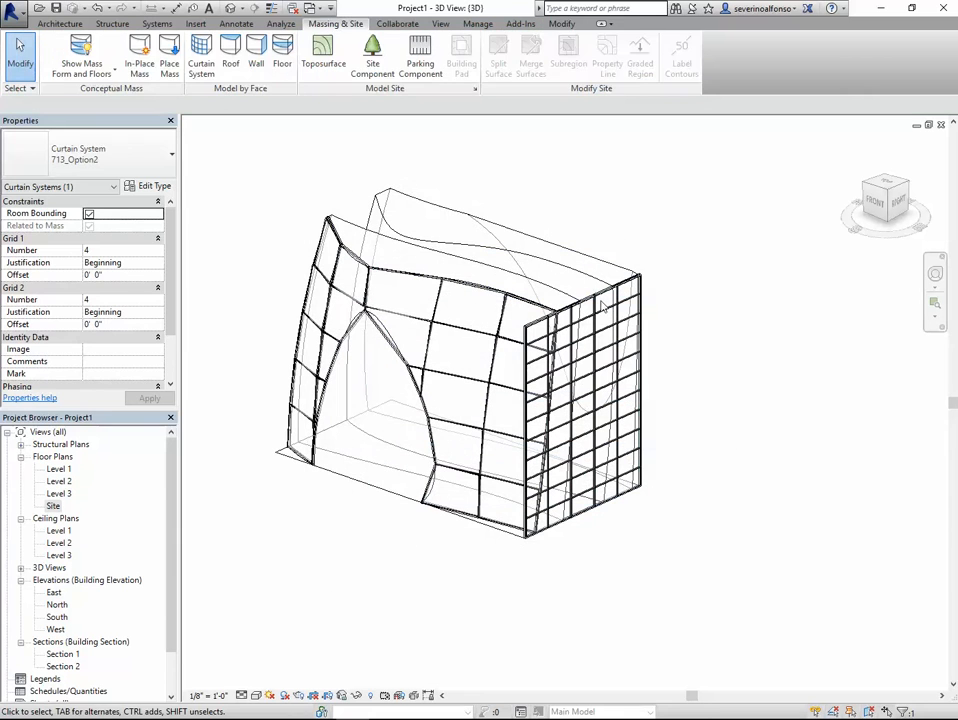
click(592, 302)
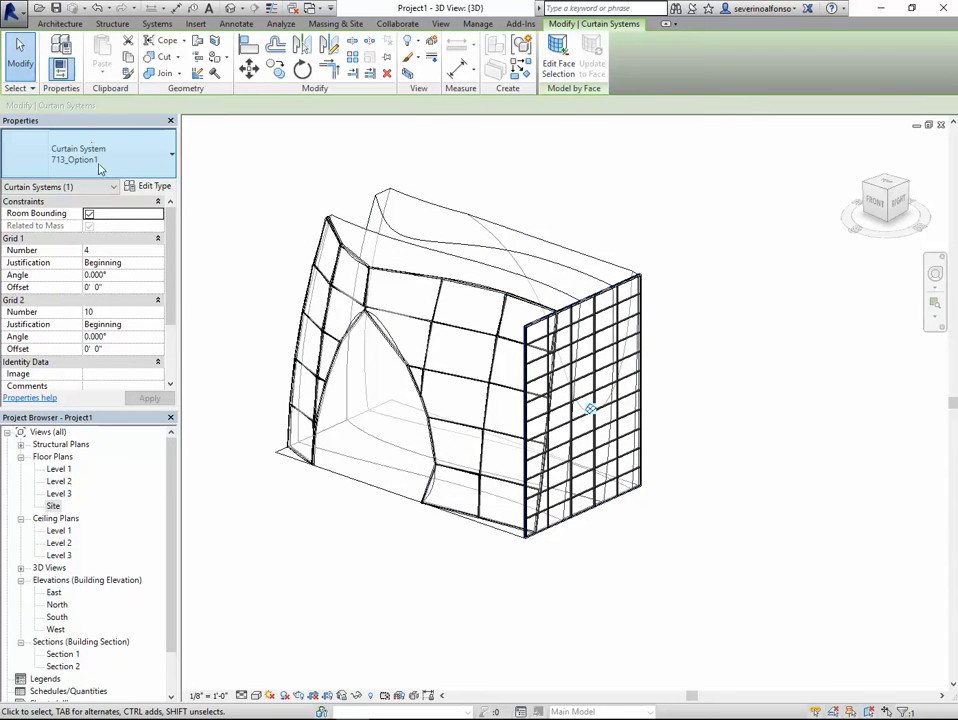
click(353, 137)
- Set both the Grid 1 and Grid 2 numbers of the arched face's 713_Option2 curtain system to 20
click(345, 258)
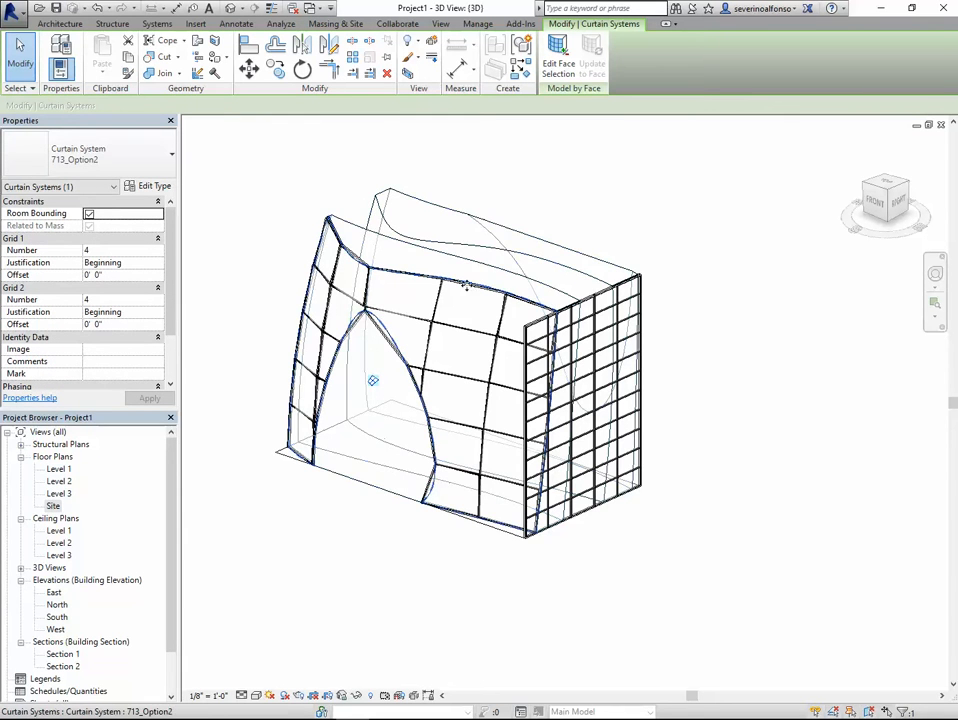
click(112, 251)
text(20)
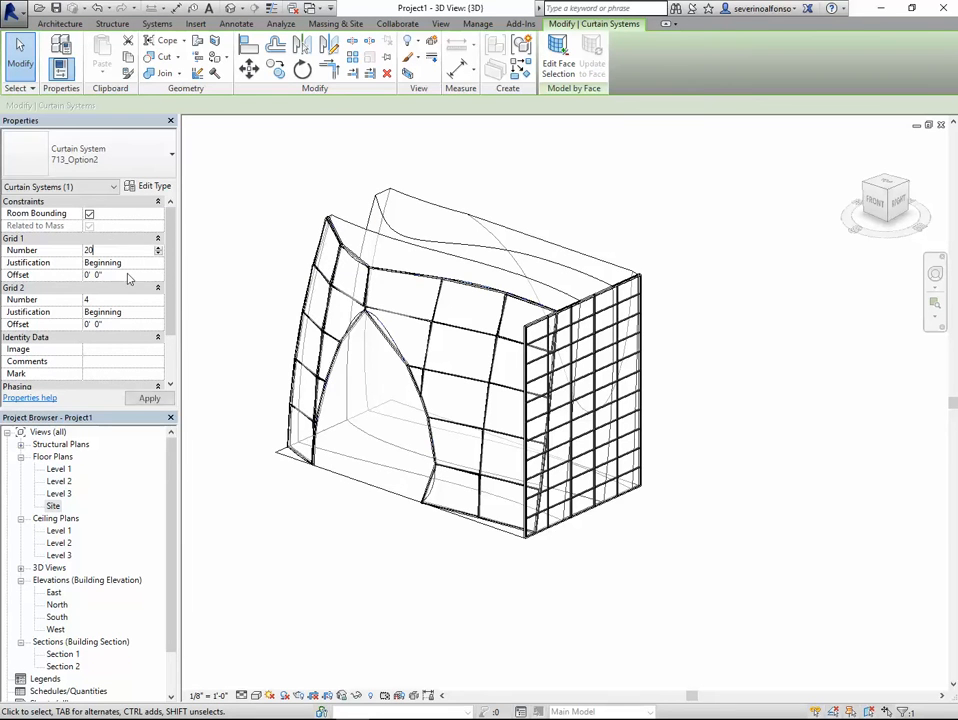
click(152, 398)
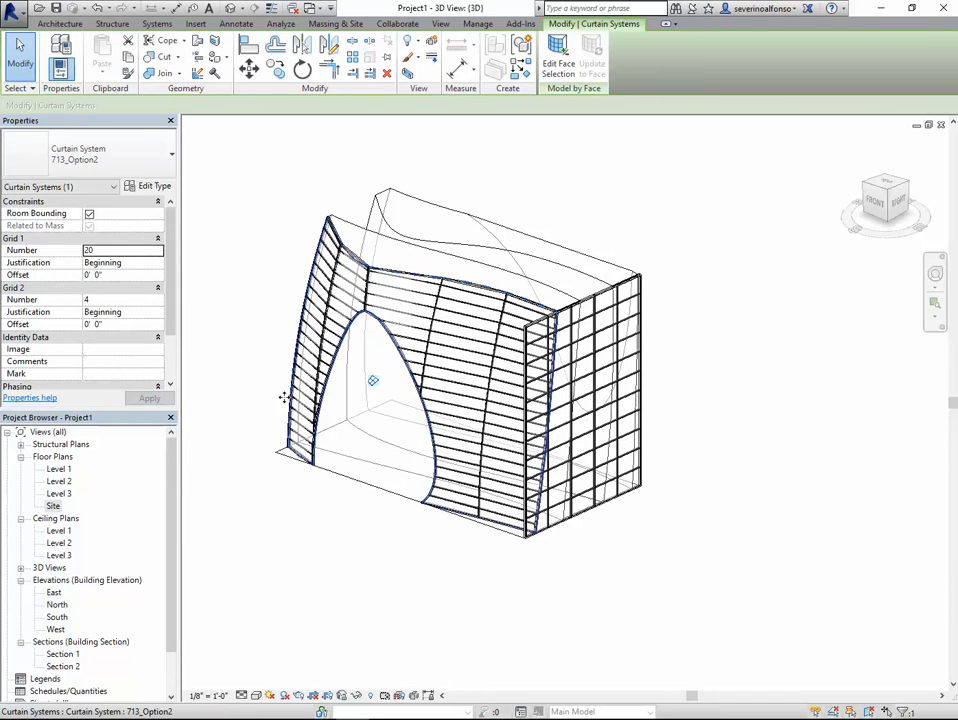
click(132, 298)
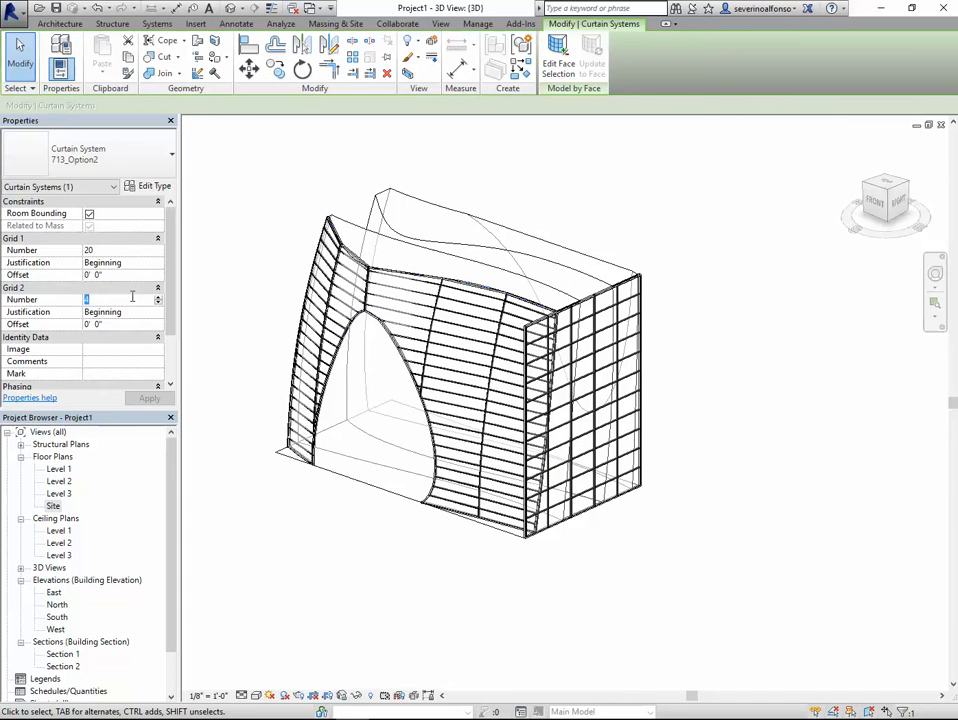
text(20)
click(149, 398)
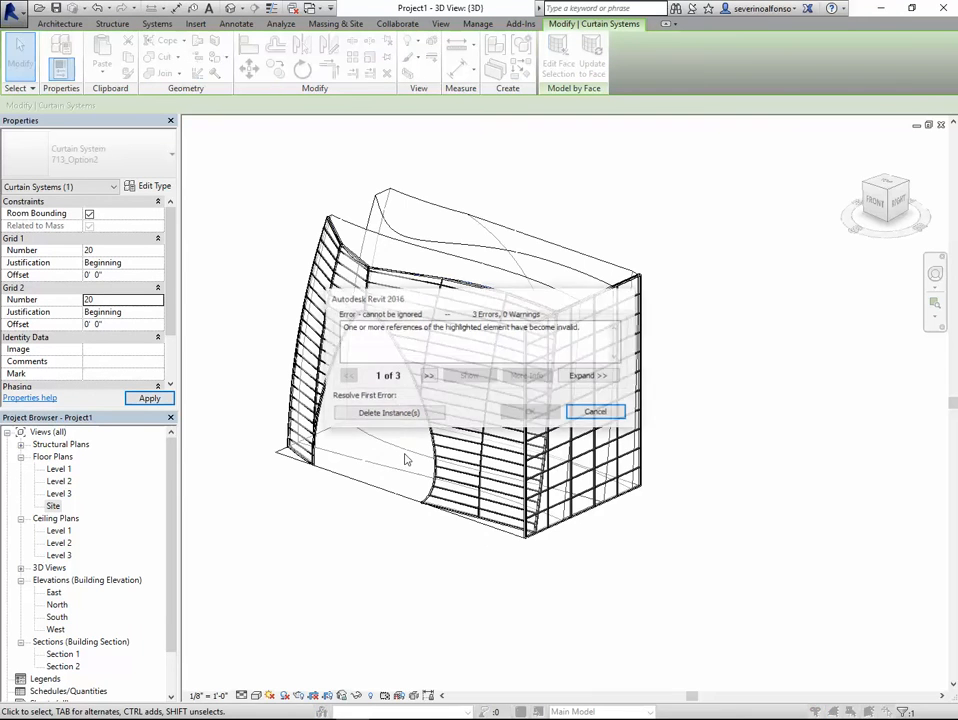
- Try to resolve the Grid 2 change errors by deleting the invalid instances and replacing the missing curtain panels with system panels
drag(462, 308, 673, 168)
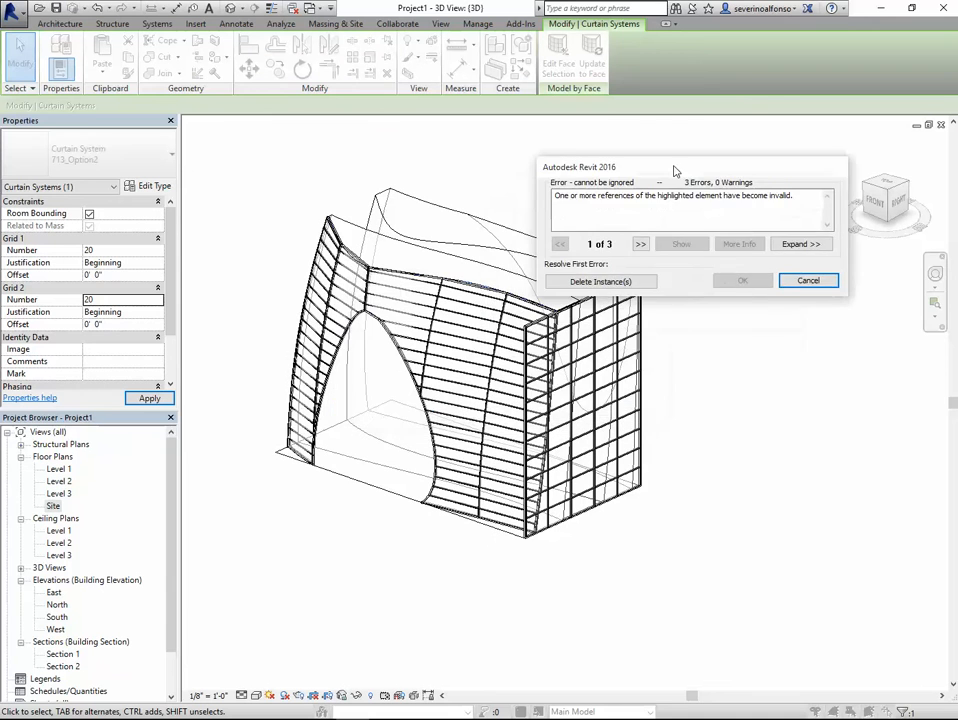
click(556, 398)
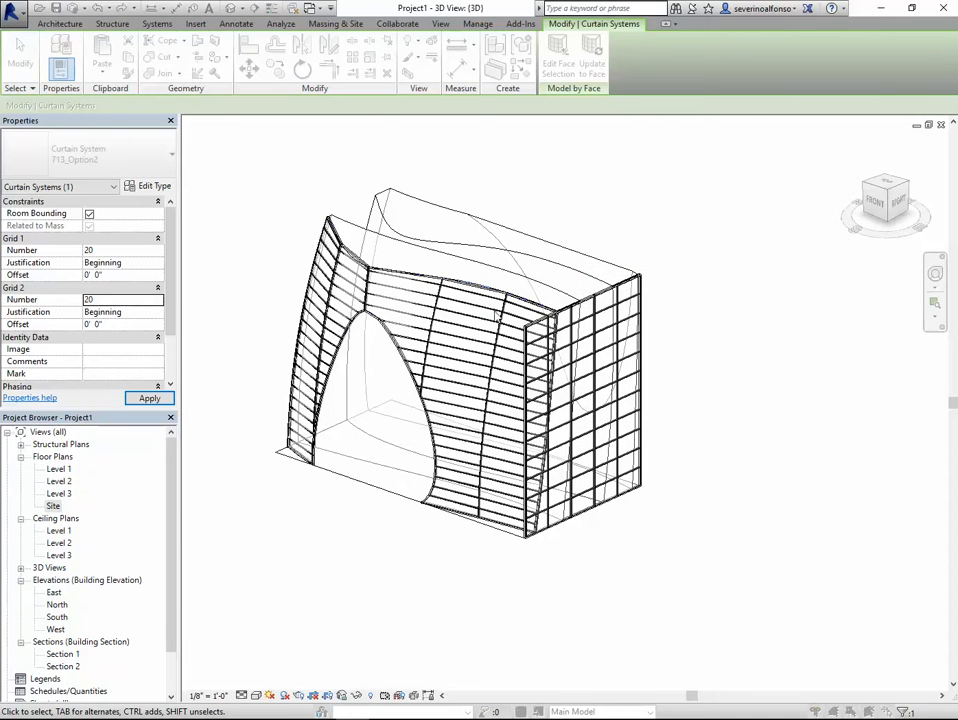
click(395, 414)
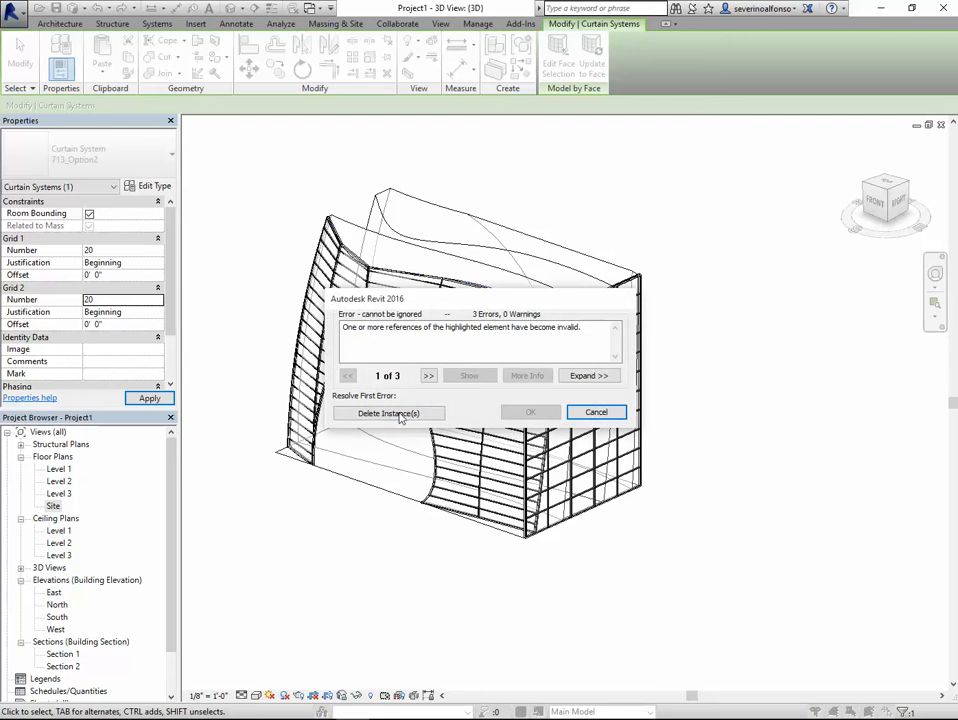
click(374, 413)
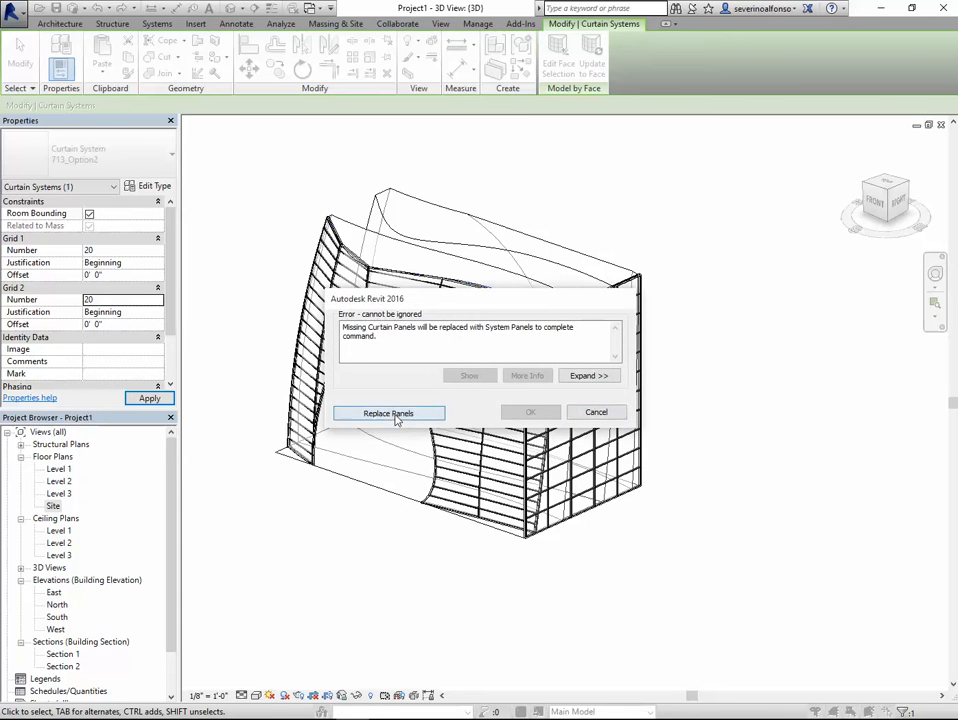
click(395, 414)
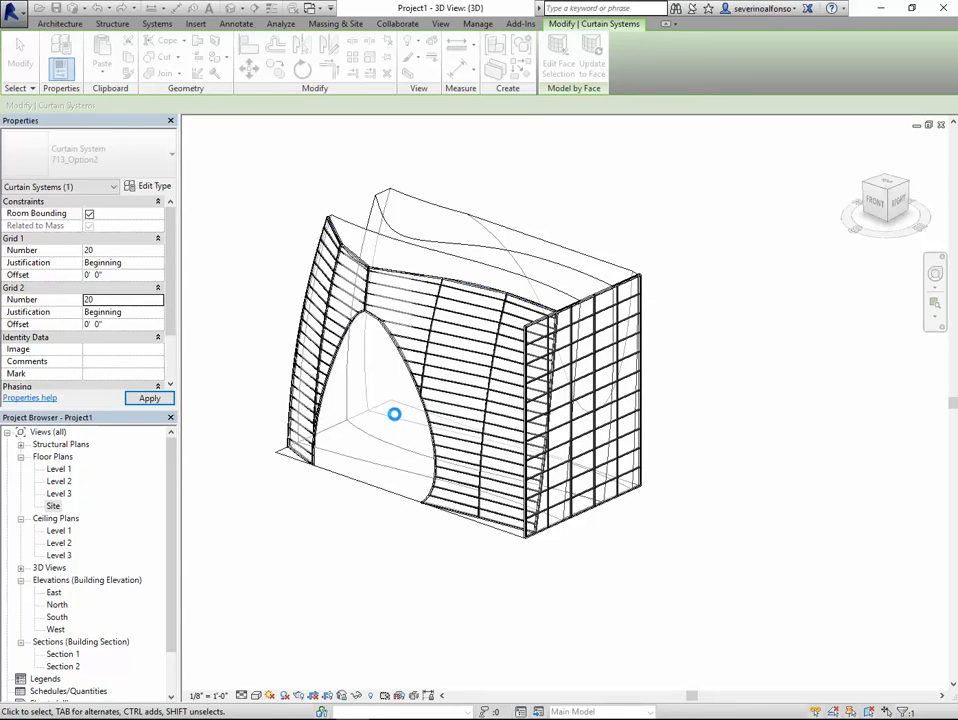
click(395, 416)
click(395, 413)
click(393, 416)
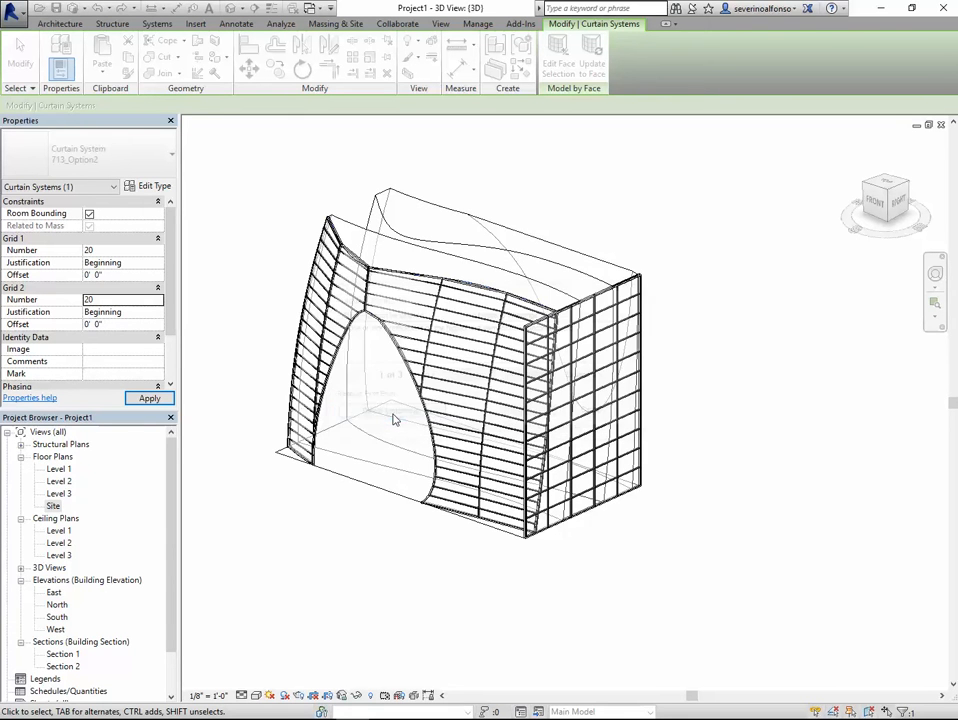
click(392, 413)
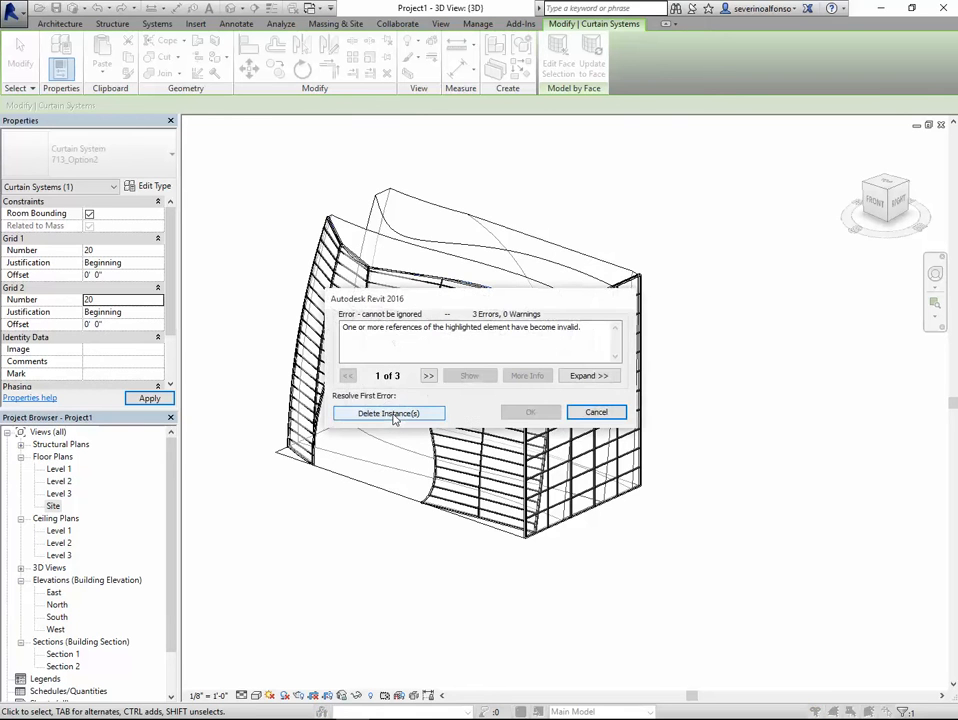
click(393, 416)
click(392, 413)
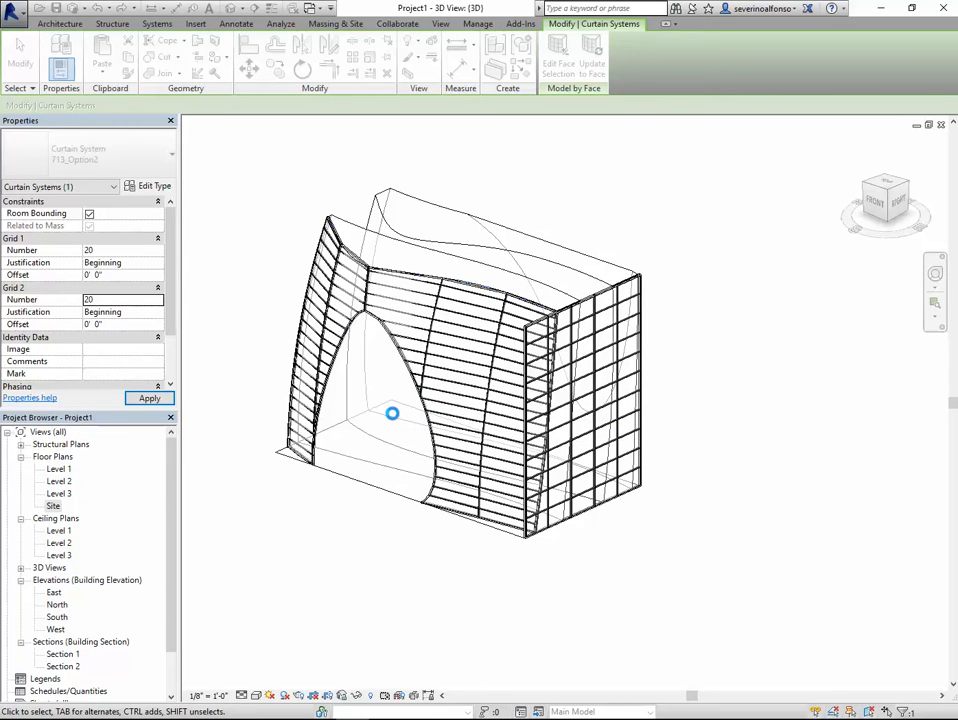
click(392, 414)
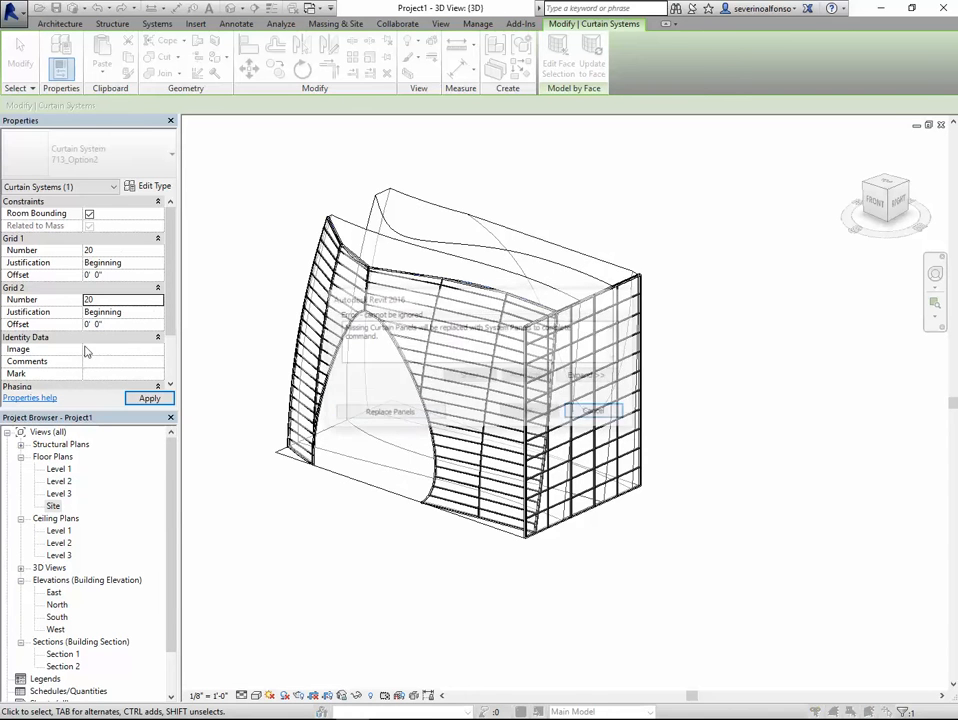
click(412, 416)
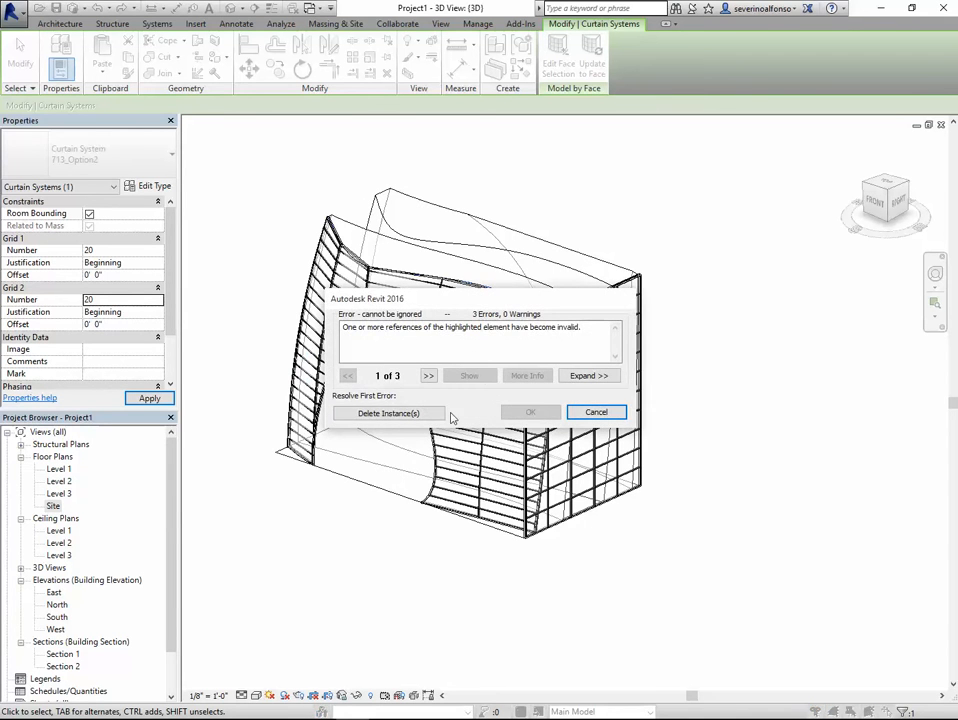
click(392, 414)
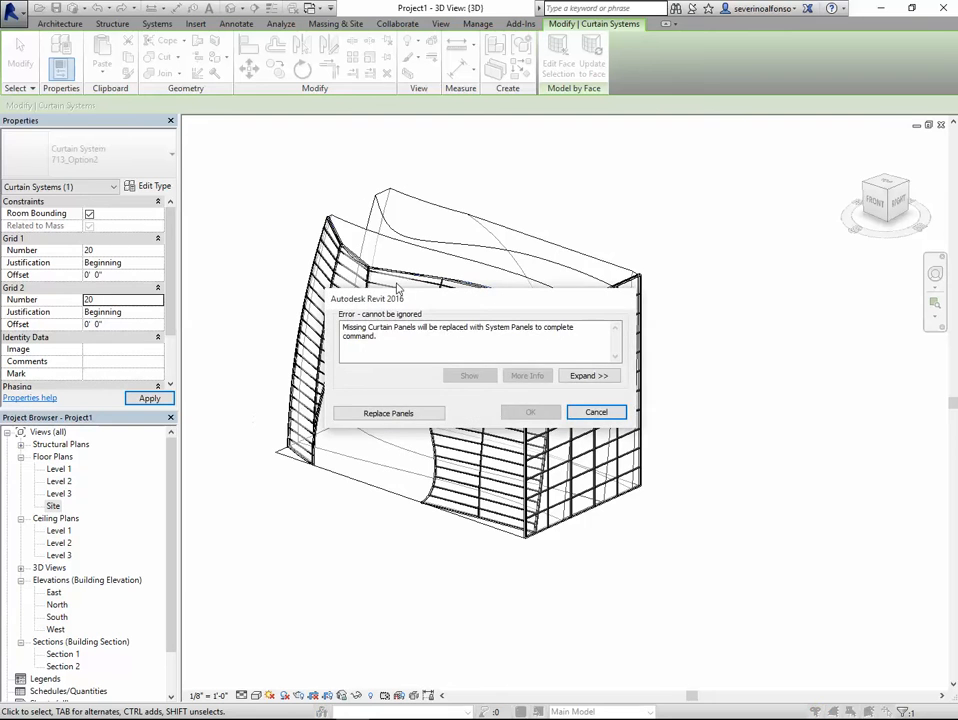
drag(419, 310, 577, 205)
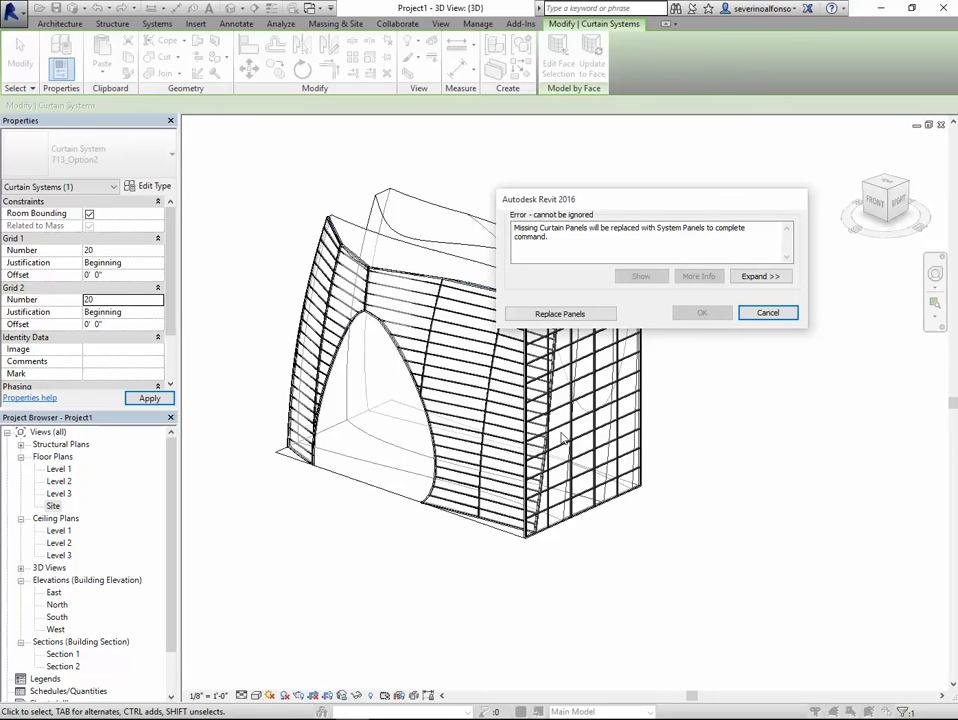
click(576, 315)
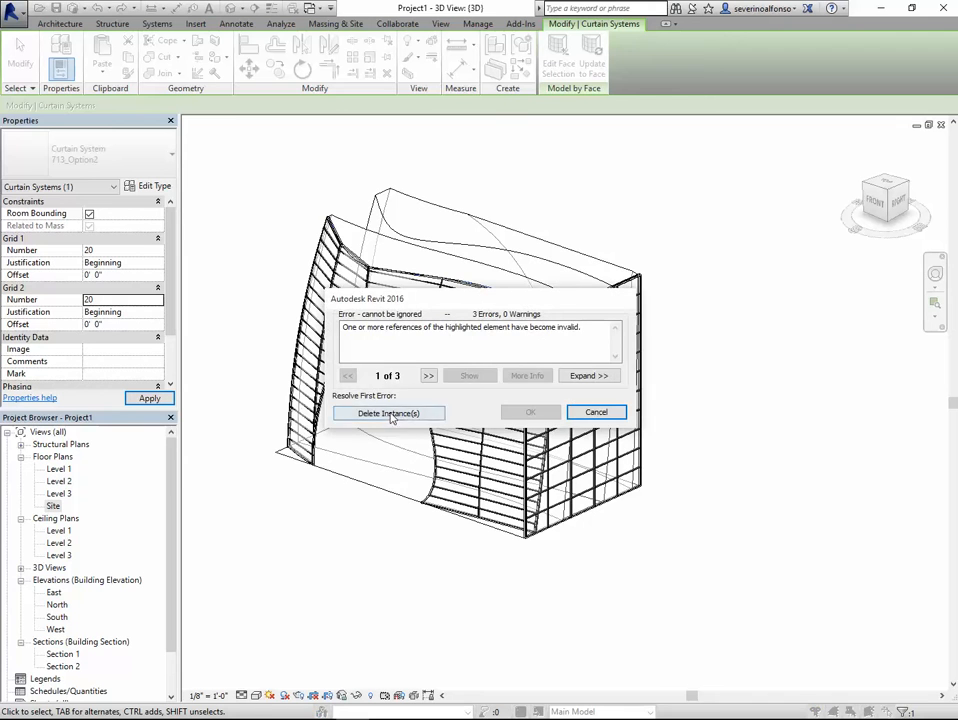
click(389, 475)
drag(524, 278, 676, 182)
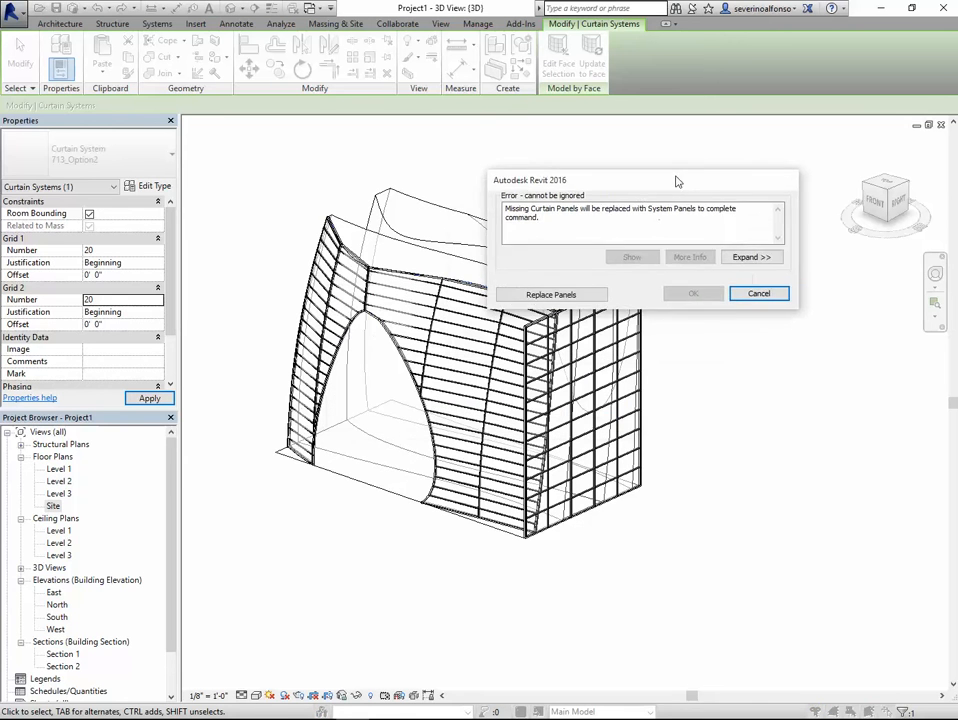
click(566, 463)
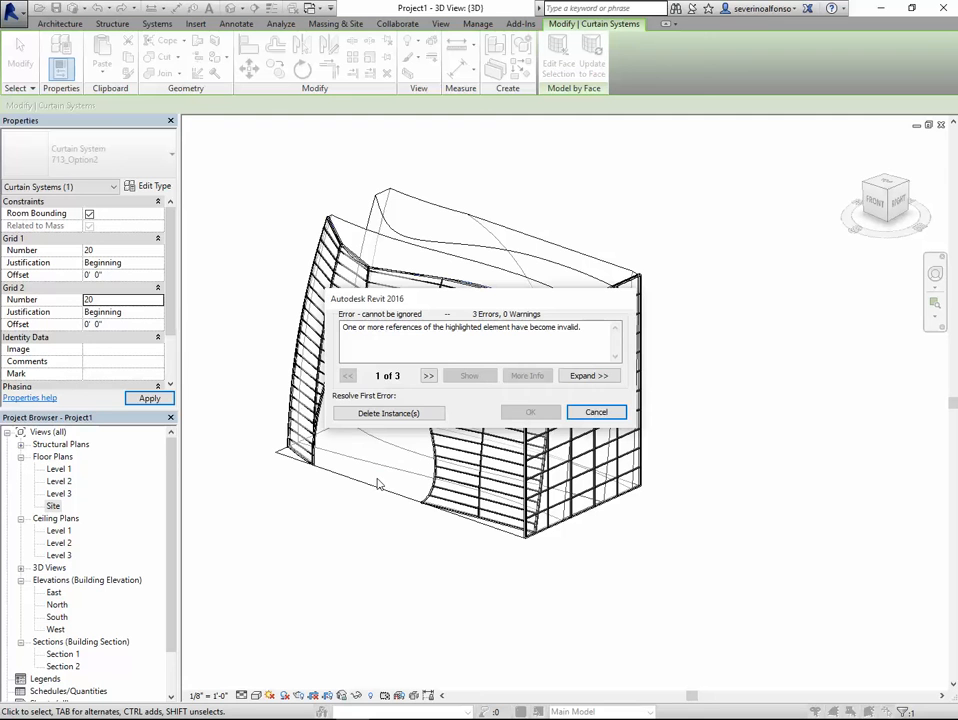
click(386, 416)
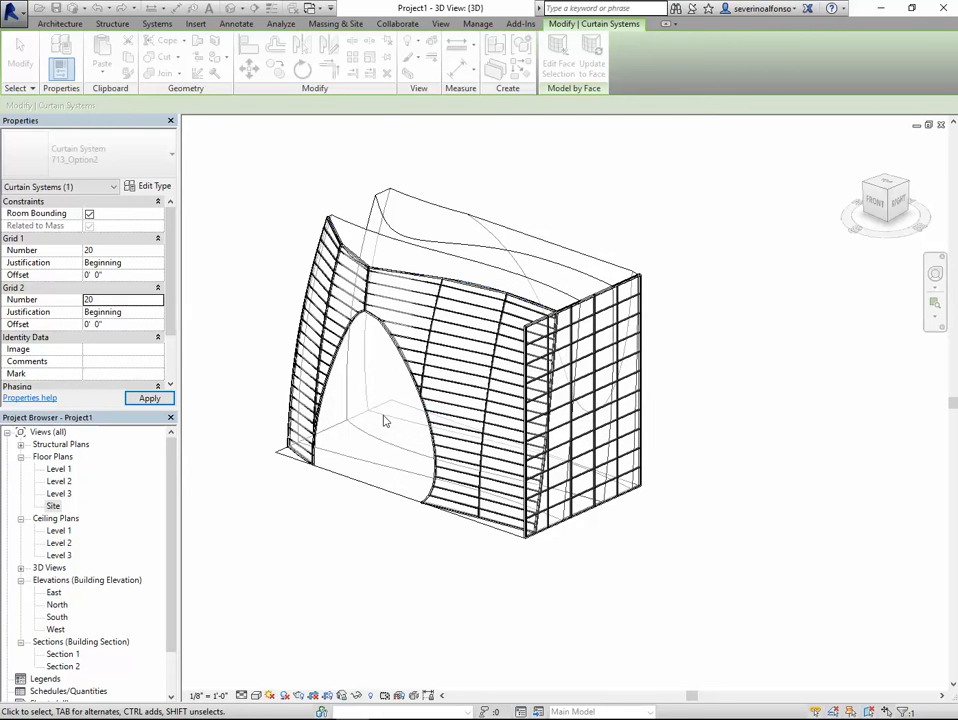
click(387, 414)
click(385, 416)
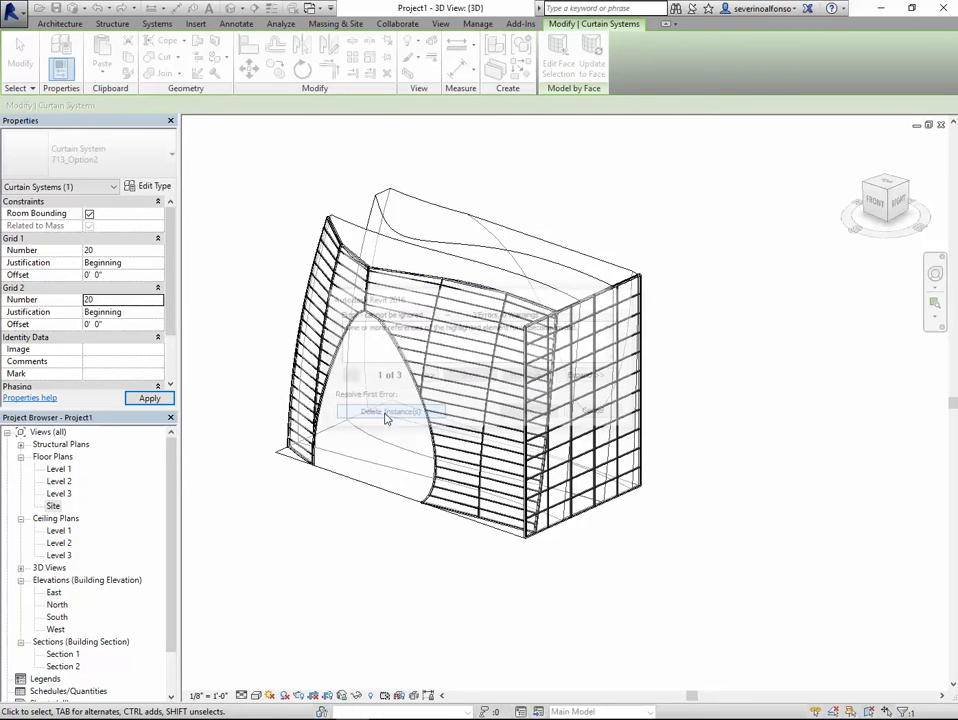
click(387, 414)
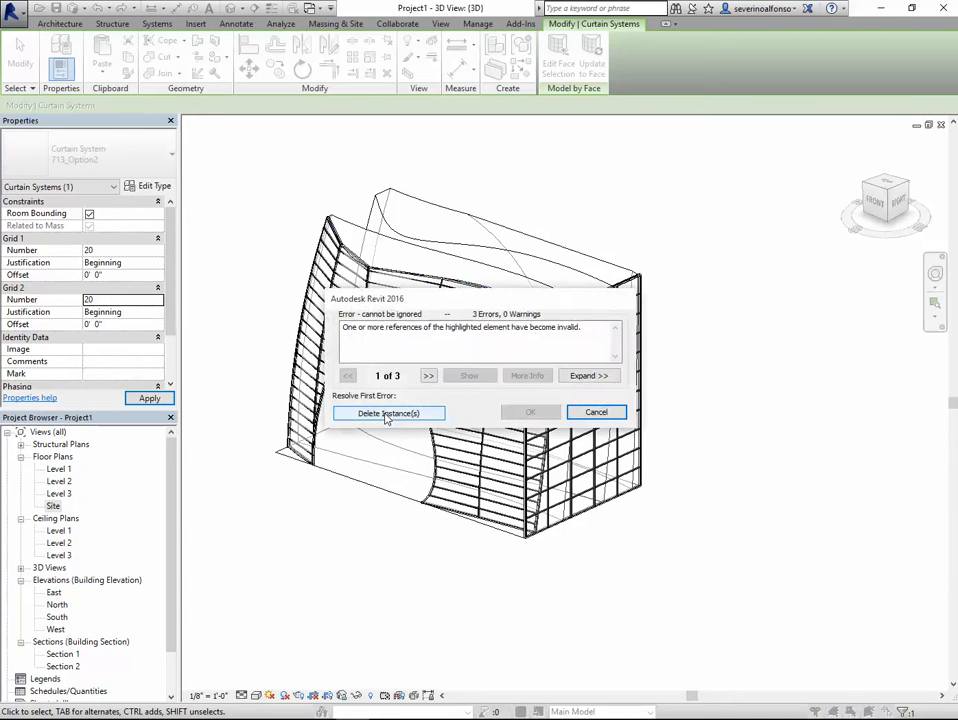
click(387, 415)
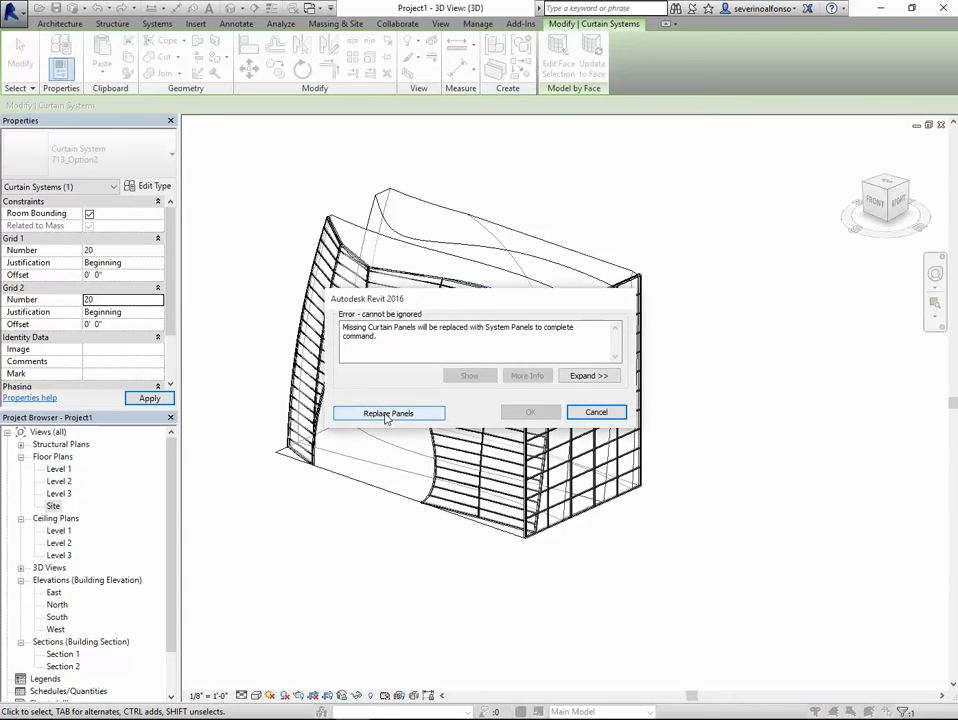
click(386, 414)
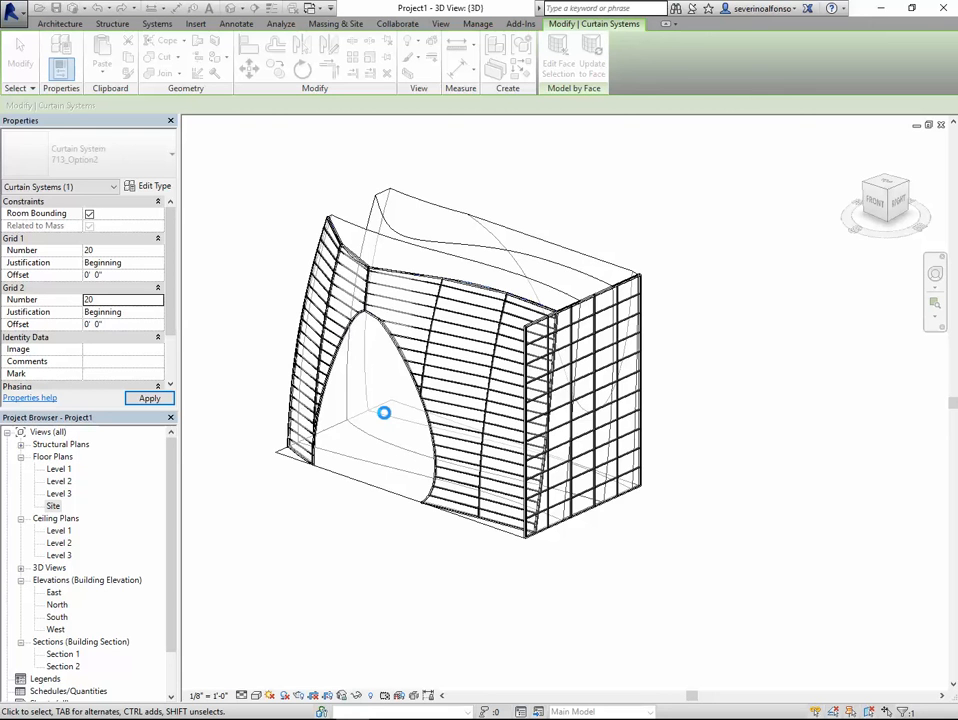
click(386, 417)
click(386, 416)
click(386, 416)
click(386, 416)
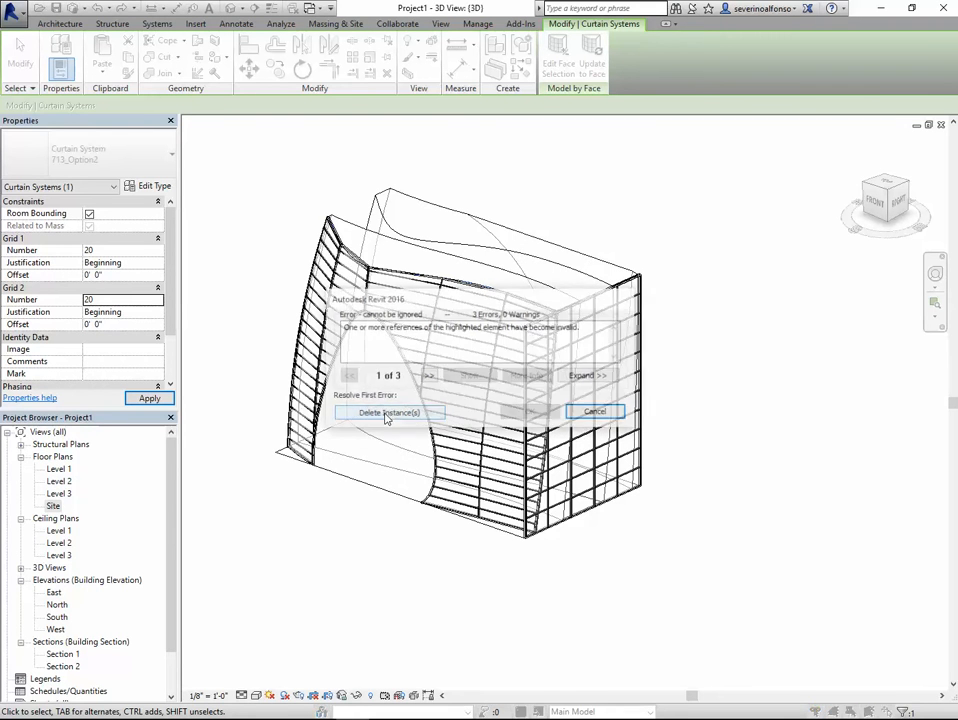
click(385, 471)
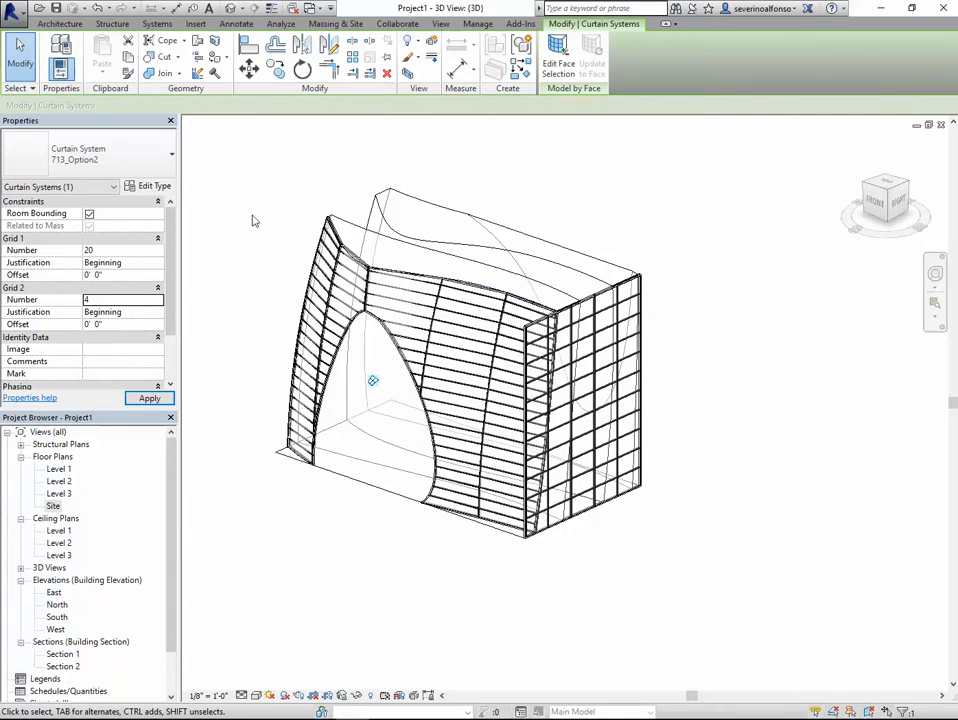
- Set the Interior, Border 1 and Border 2 types of the Grid 1 mullions to None in the 713_Option2 type
click(156, 187)
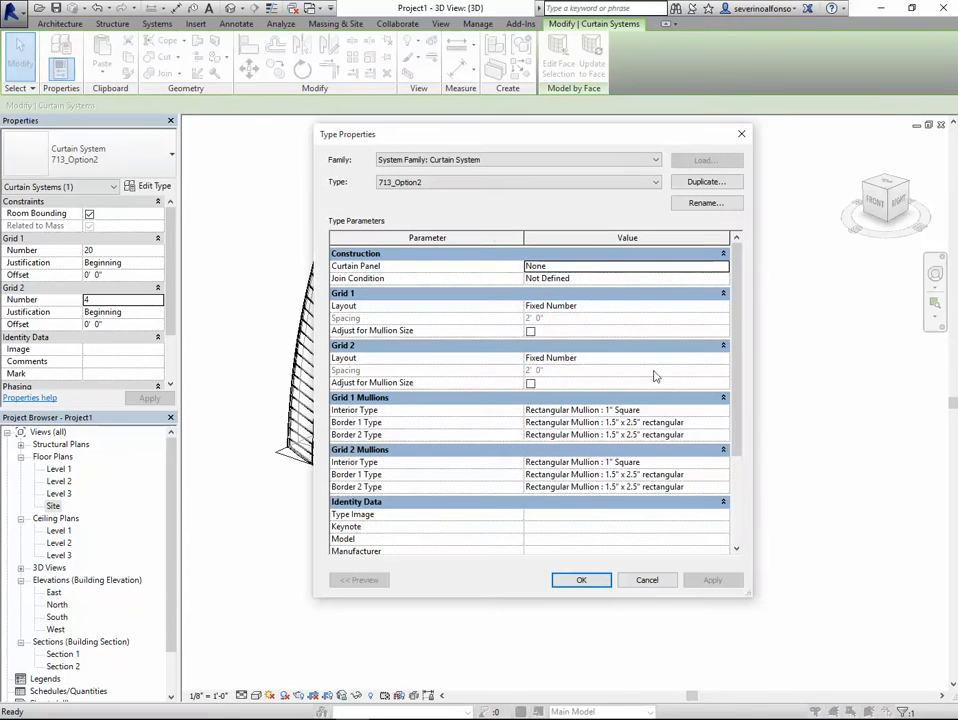
click(724, 411)
click(690, 420)
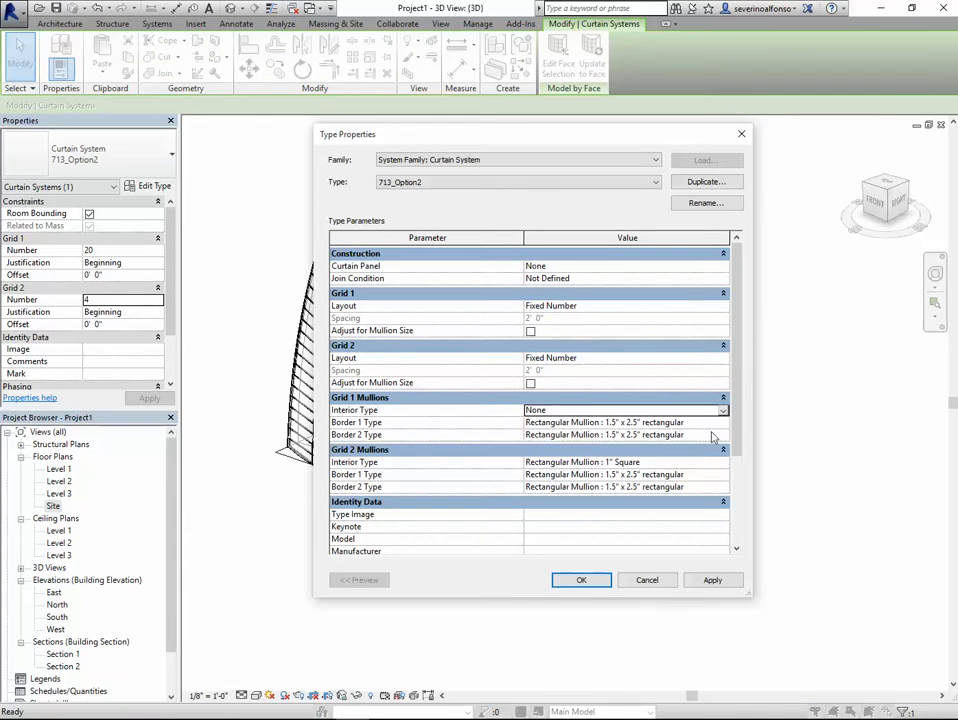
click(724, 423)
scroll(570, 441, up, 1)
click(565, 434)
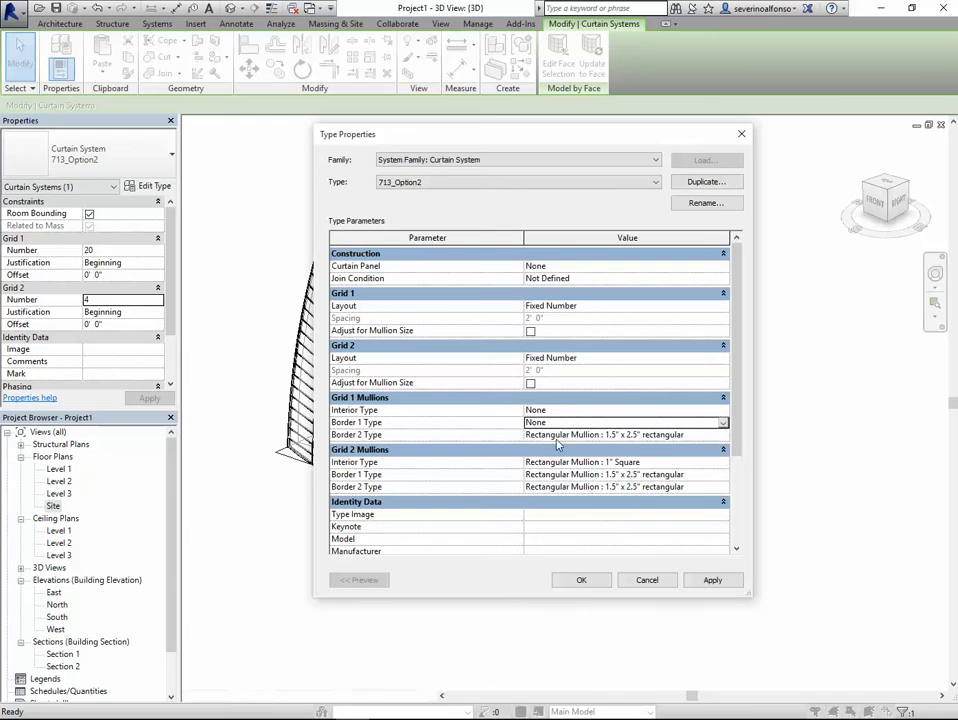
click(724, 437)
click(724, 437)
click(560, 447)
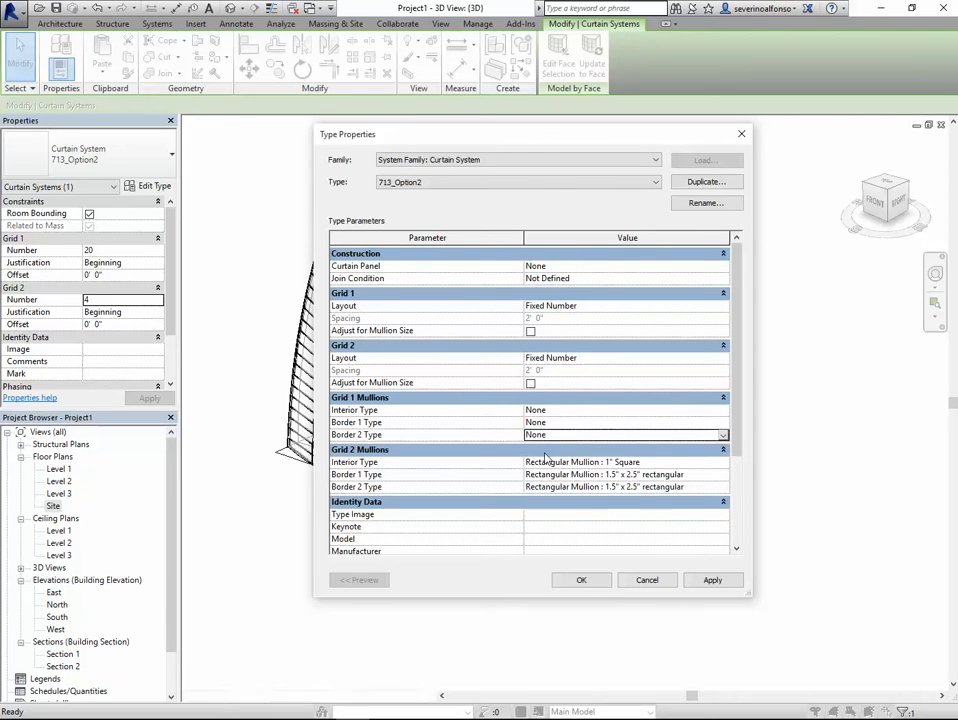
- Set the Grid 2 mullions' Interior, Border 1 and Border 2 types to None in 713_Option2 and delete the existing mullions
click(724, 462)
click(540, 474)
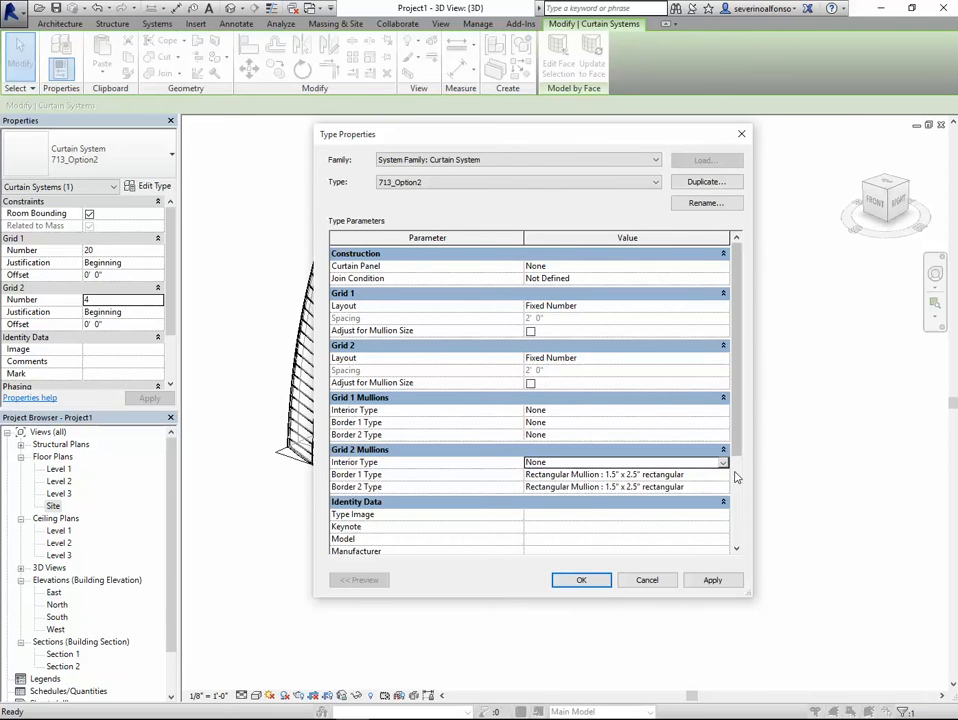
click(724, 474)
scroll(548, 492, up, 1)
click(548, 487)
click(716, 487)
click(694, 487)
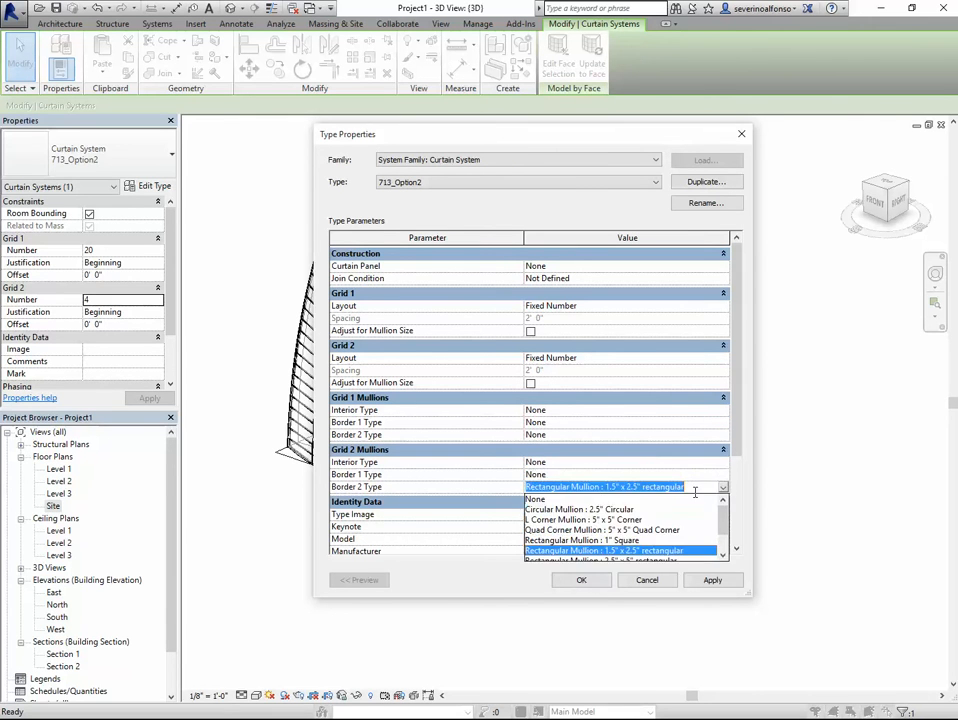
click(533, 499)
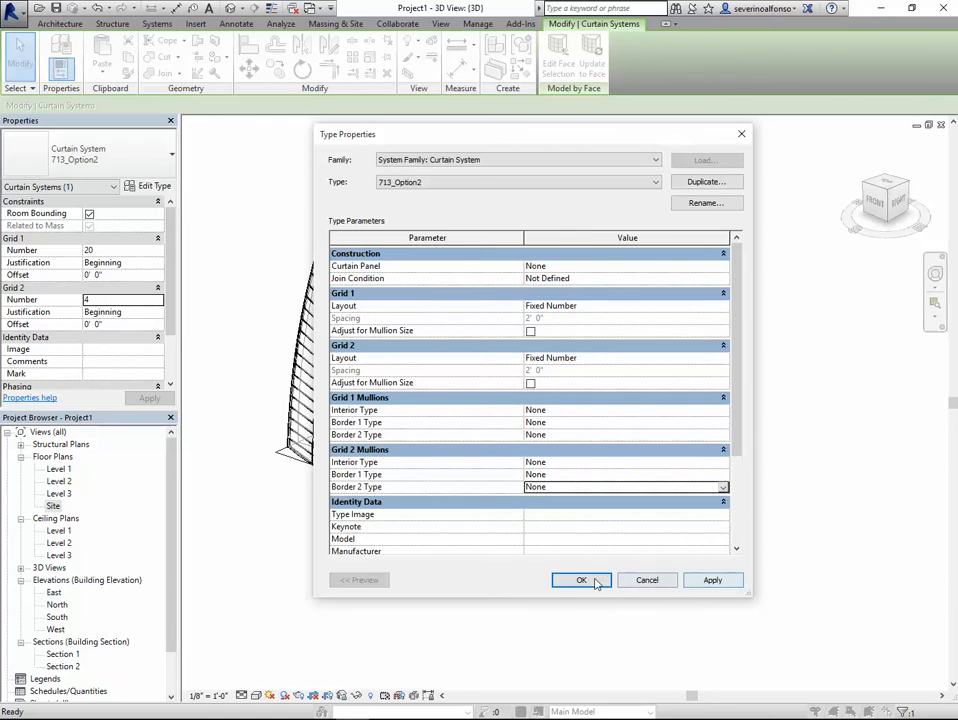
click(584, 581)
click(408, 418)
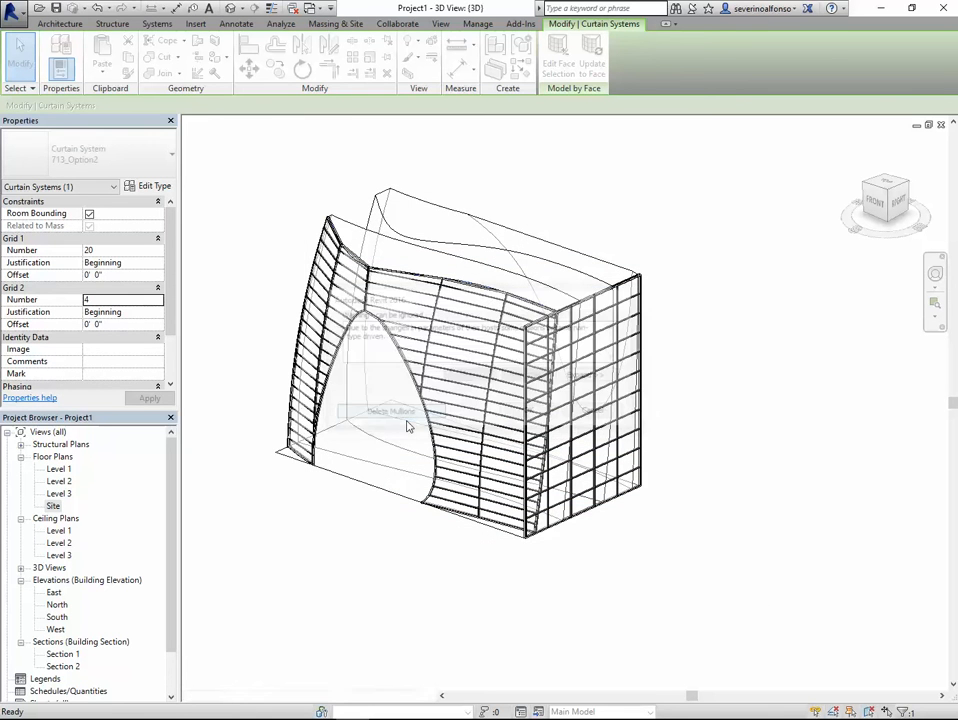
click(367, 620)
- Select the arched face's curtain system and check the mullion settings in its type properties
scroll(324, 307, up, 2)
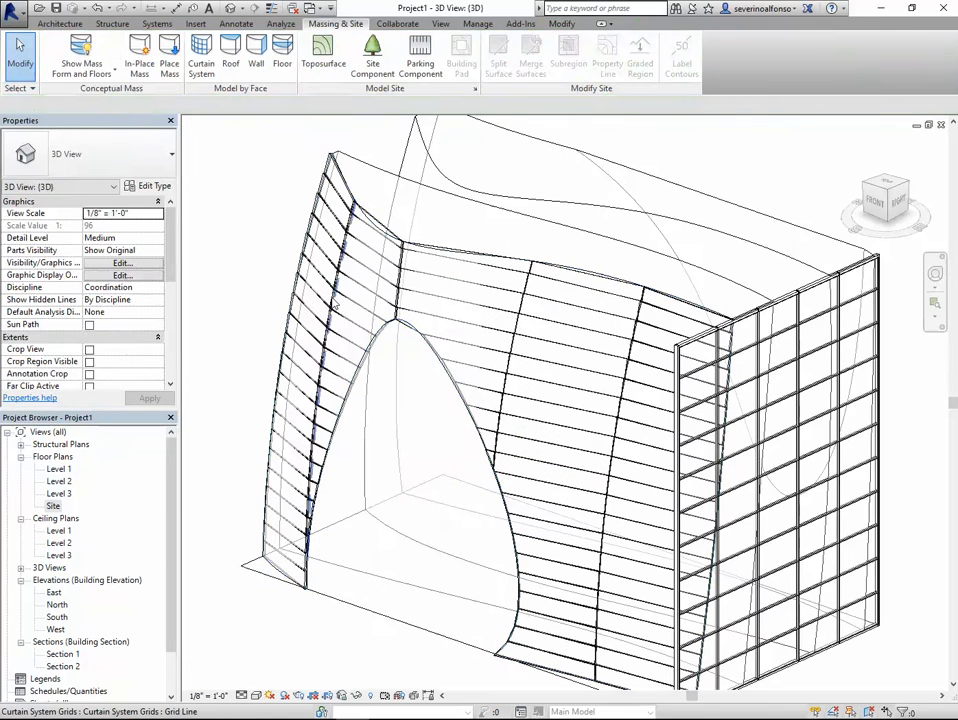
click(324, 307)
click(245, 203)
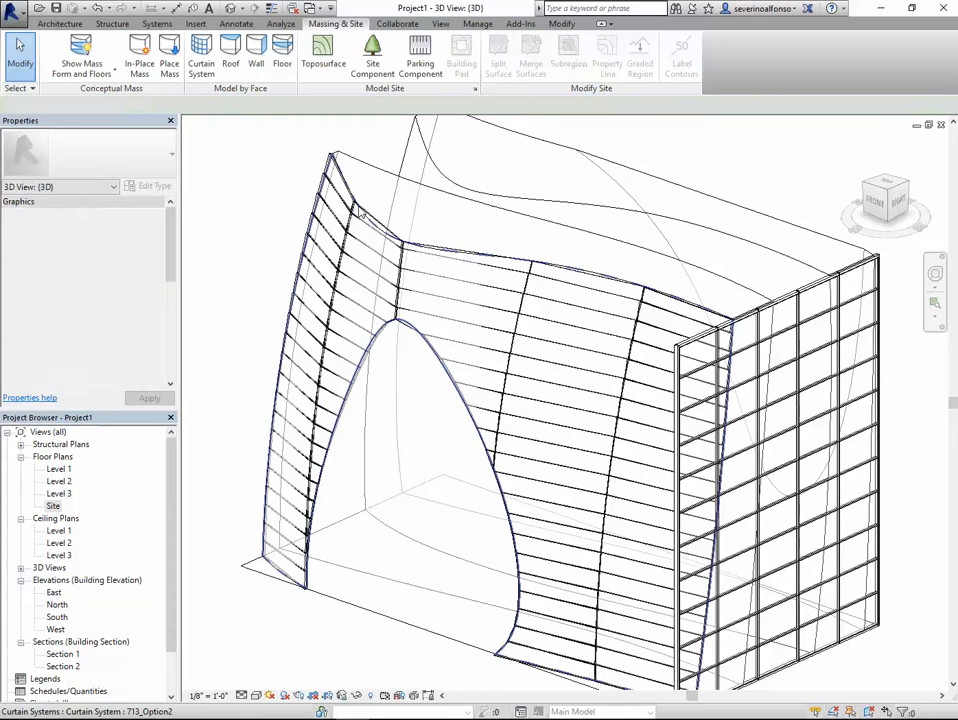
click(357, 212)
click(149, 187)
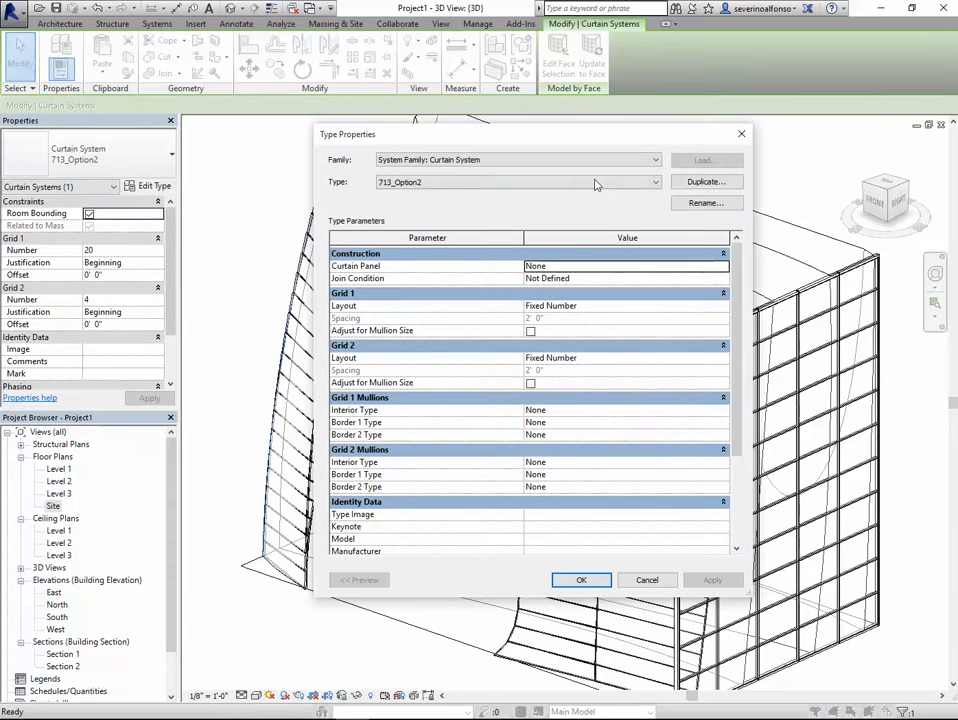
click(647, 580)
- Set the Grid 2 number of the arched face's curtain system to 10
scroll(487, 427, down, 3)
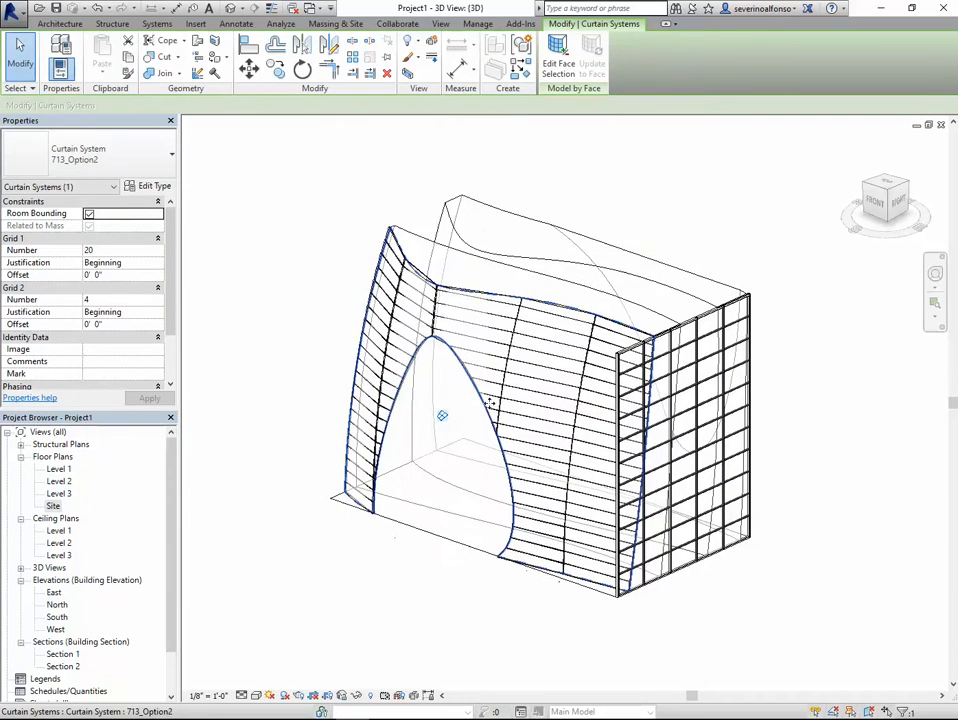
click(150, 300)
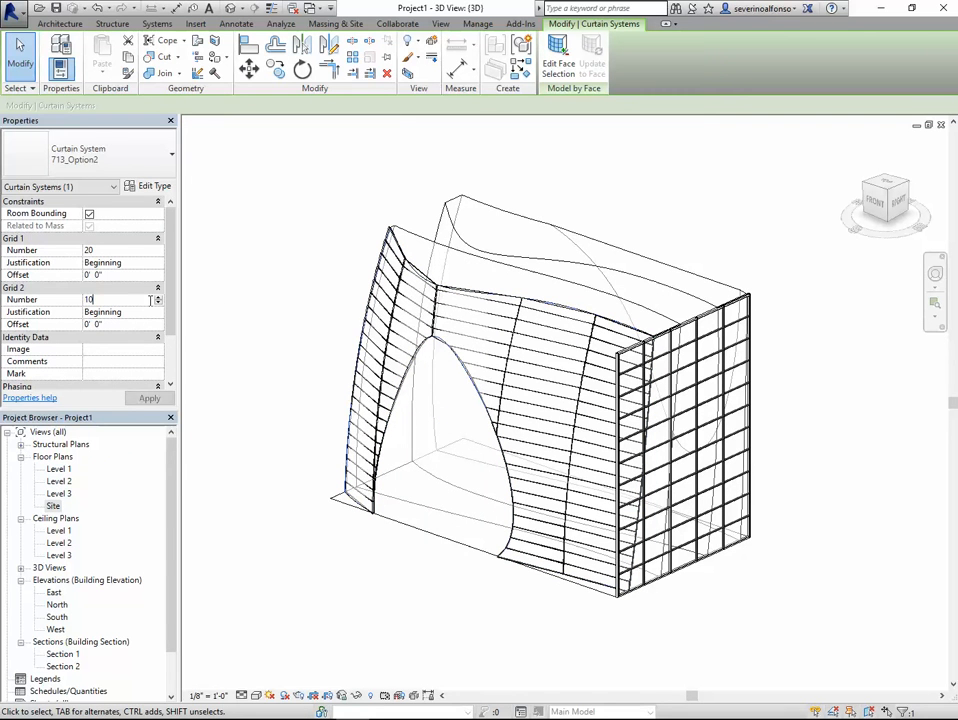
key(Return)
click(166, 398)
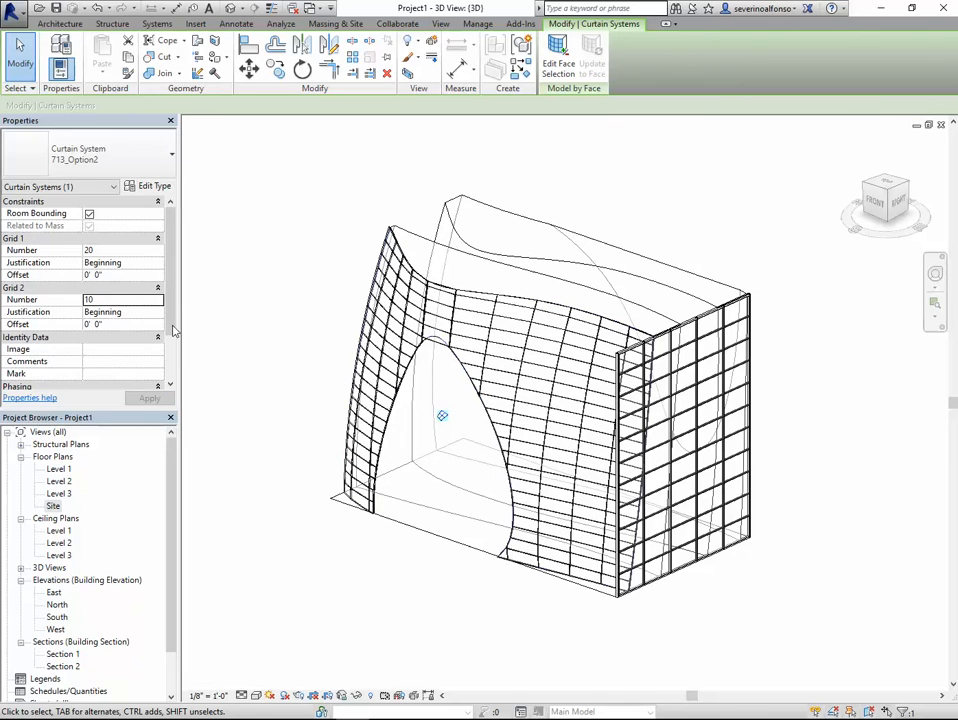
- Set the curtain system's Grid 2 number to 20 and inspect the denser grid on the arched face
click(123, 292)
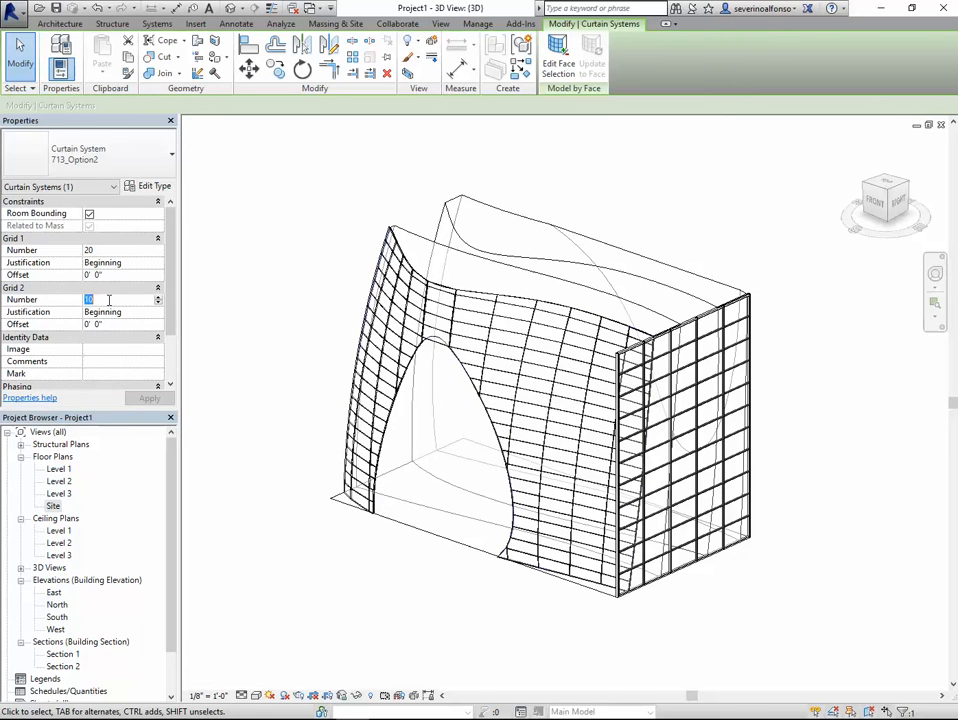
text(20)
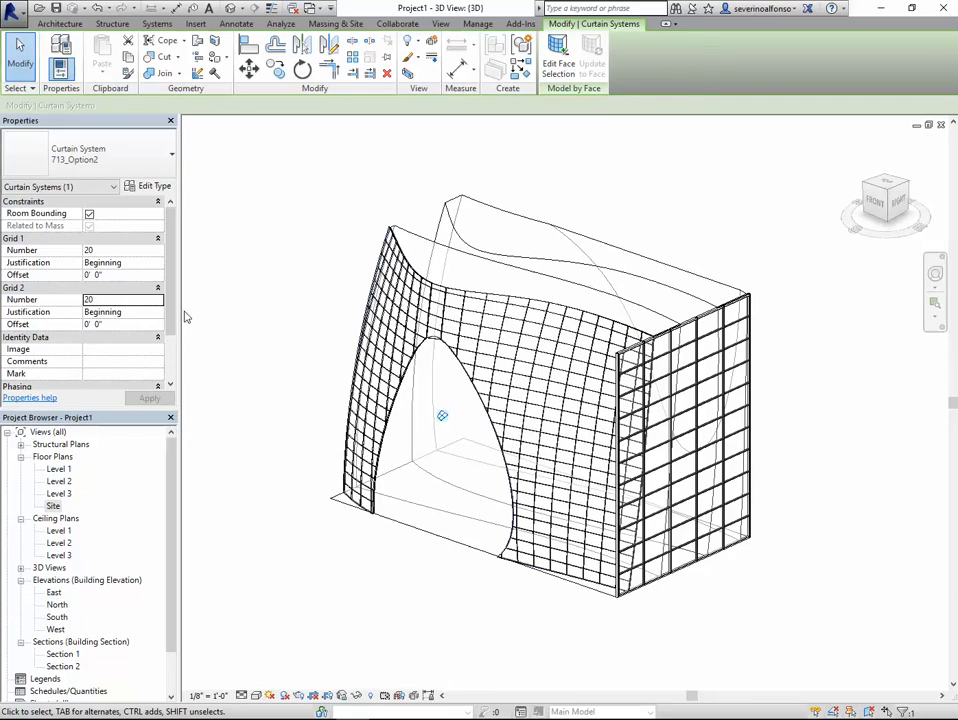
click(289, 310)
scroll(436, 428, up, 5)
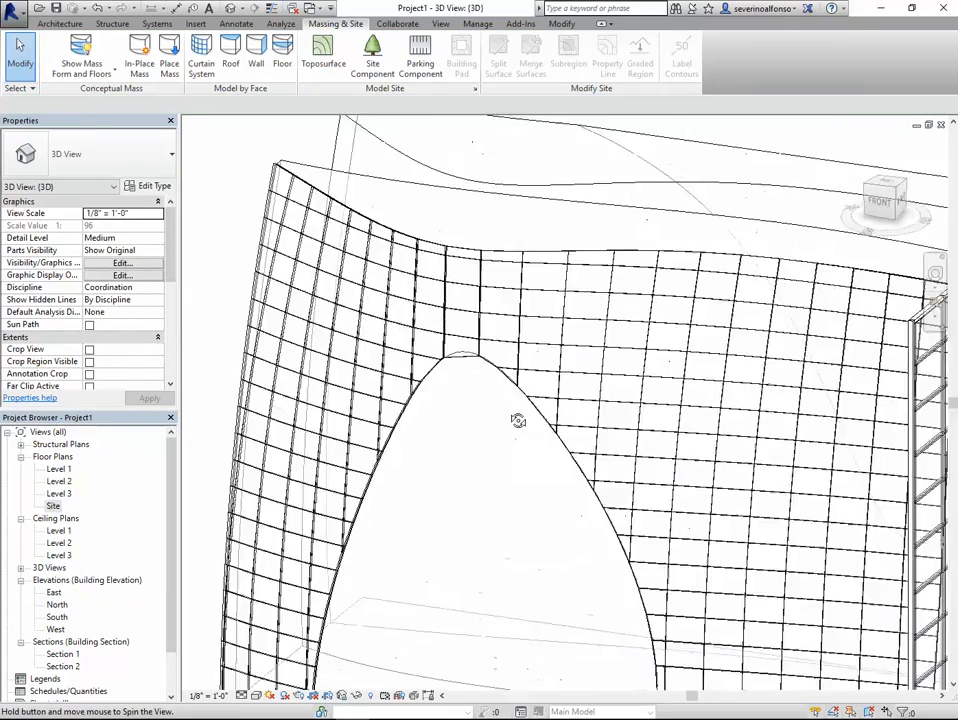
shift+middle_drag(517, 420, 434, 428)
scroll(434, 428, down, 3)
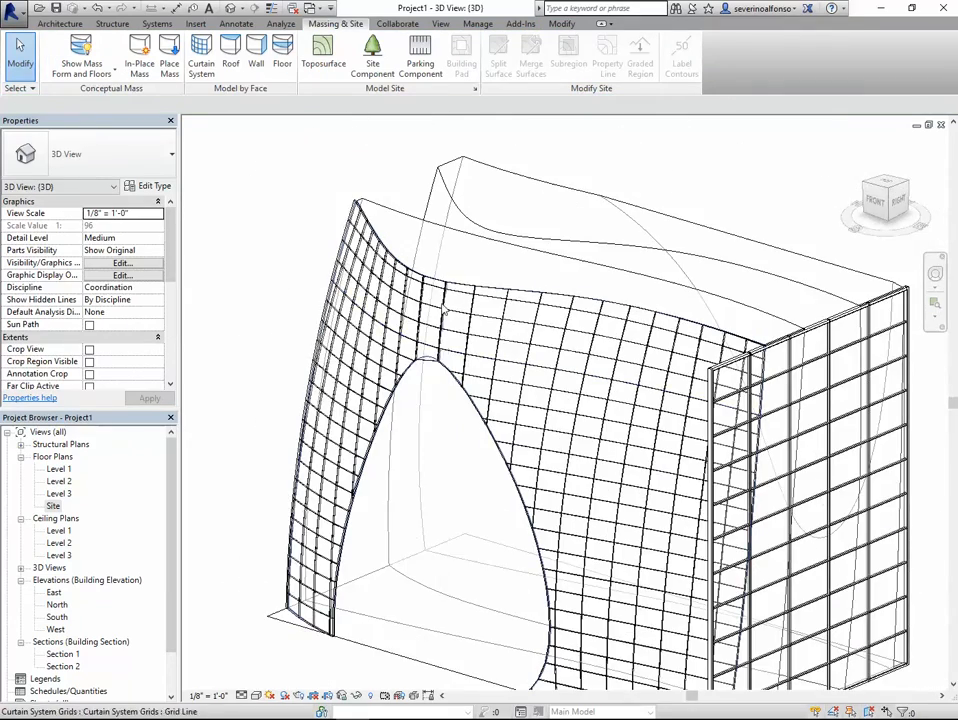
- Select the arched face's curtain system and set its Grid 1 number to 15
click(445, 312)
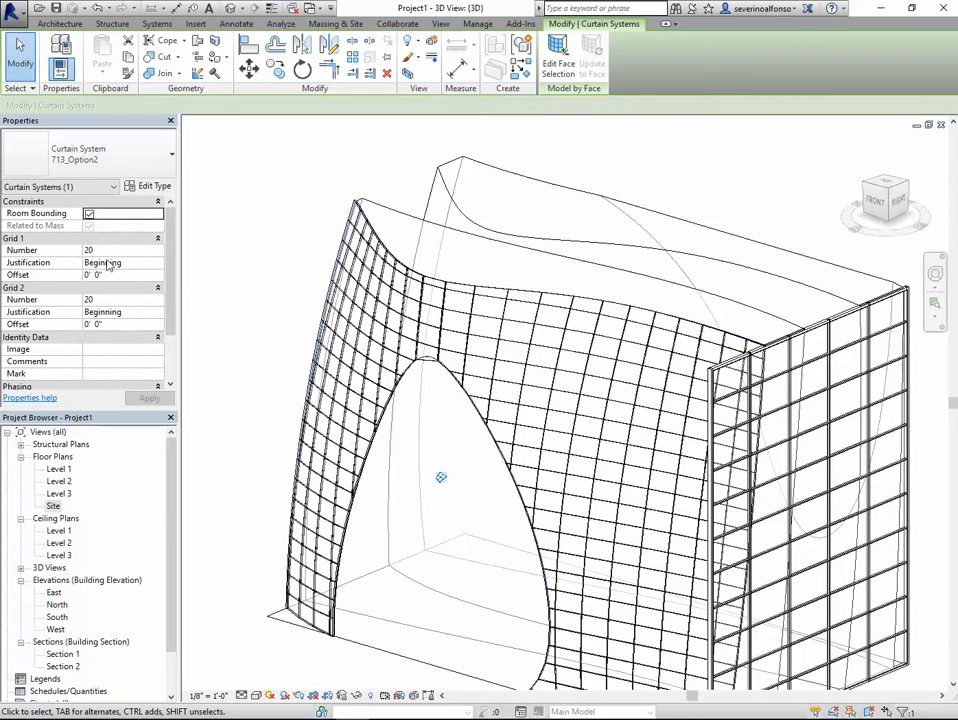
click(107, 250)
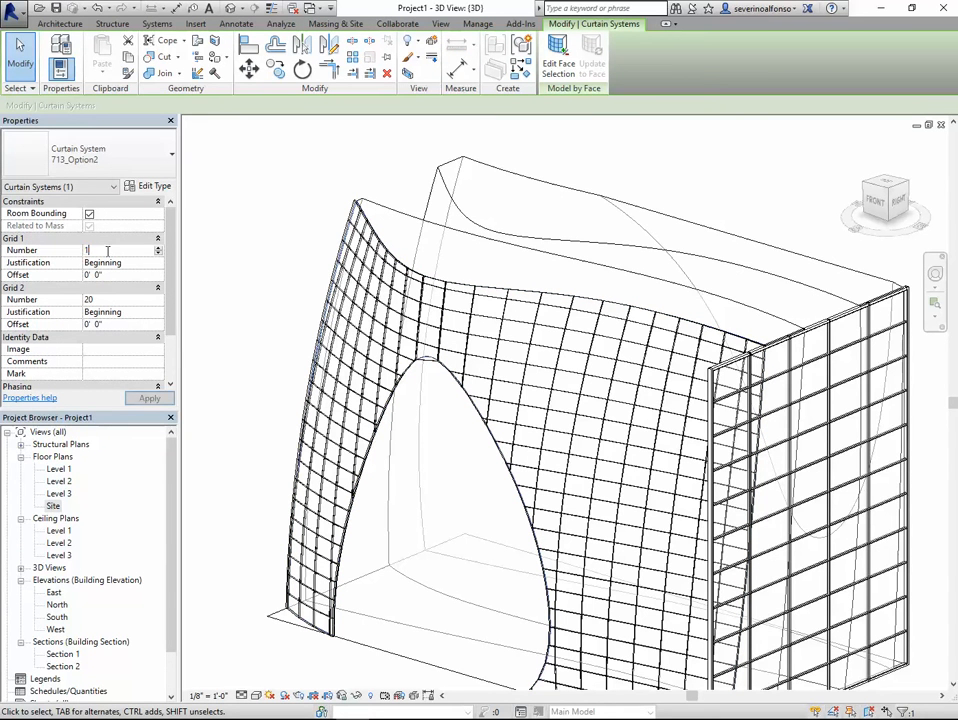
text(15)
scroll(269, 372, down, 1)
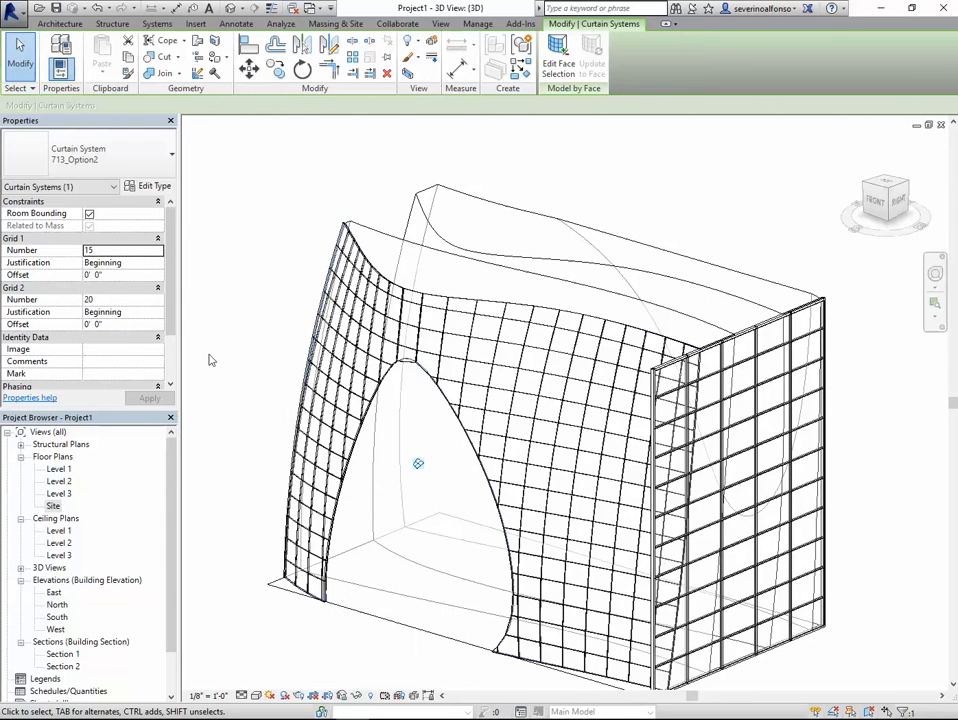
- Set the arched face's curtain system to a Grid 1 number of 12 and a Grid 2 number of 15
click(111, 252)
text(12)
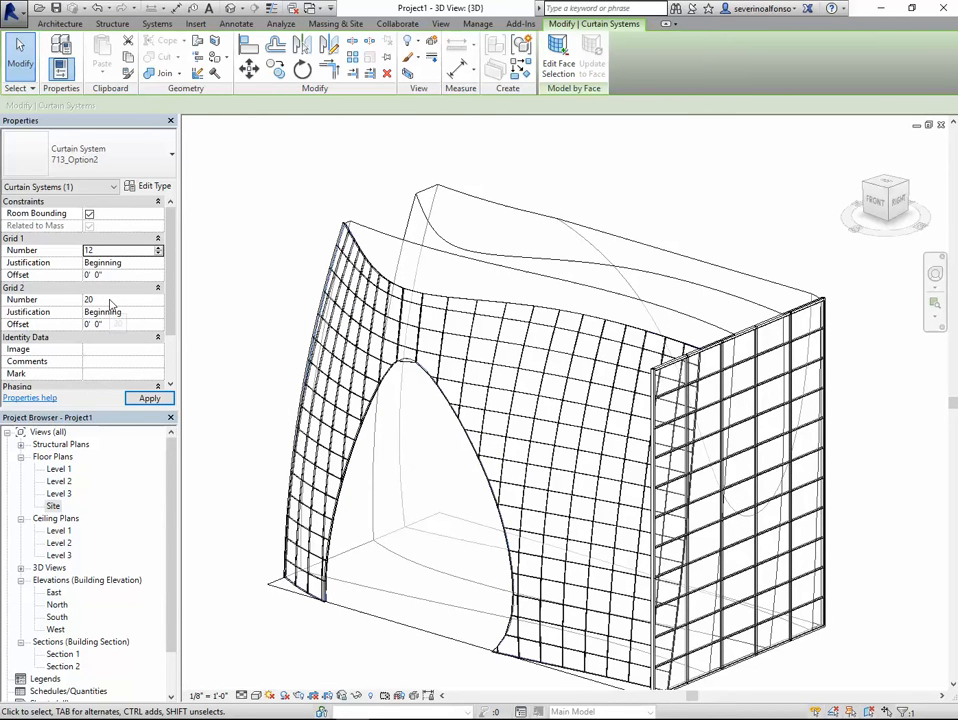
click(149, 399)
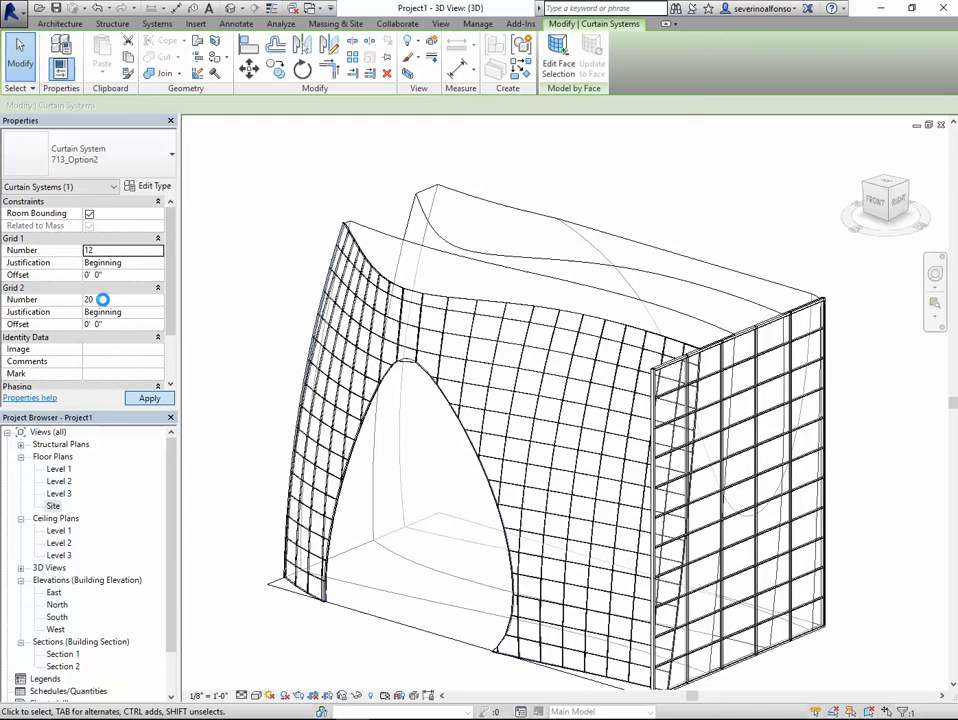
click(104, 300)
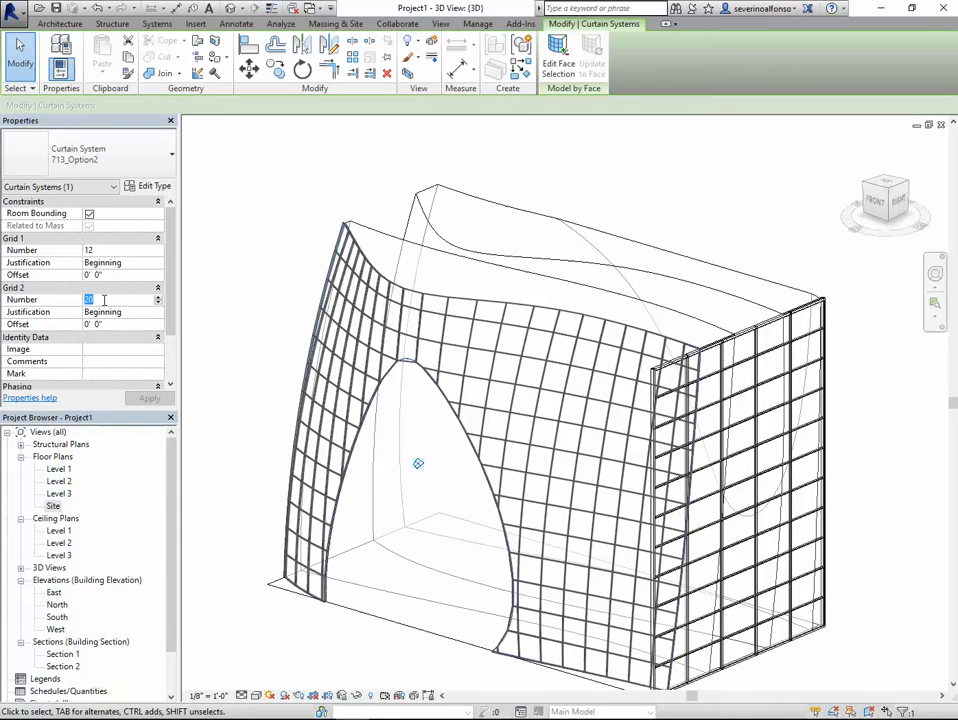
text(15)
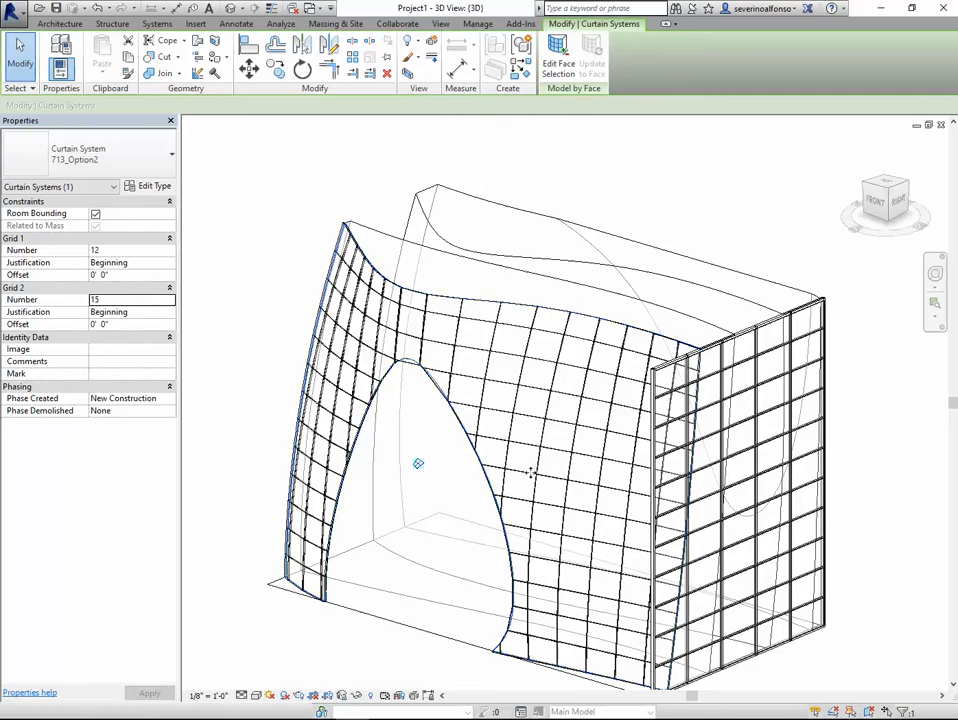
scroll(406, 438, down, 2)
click(627, 233)
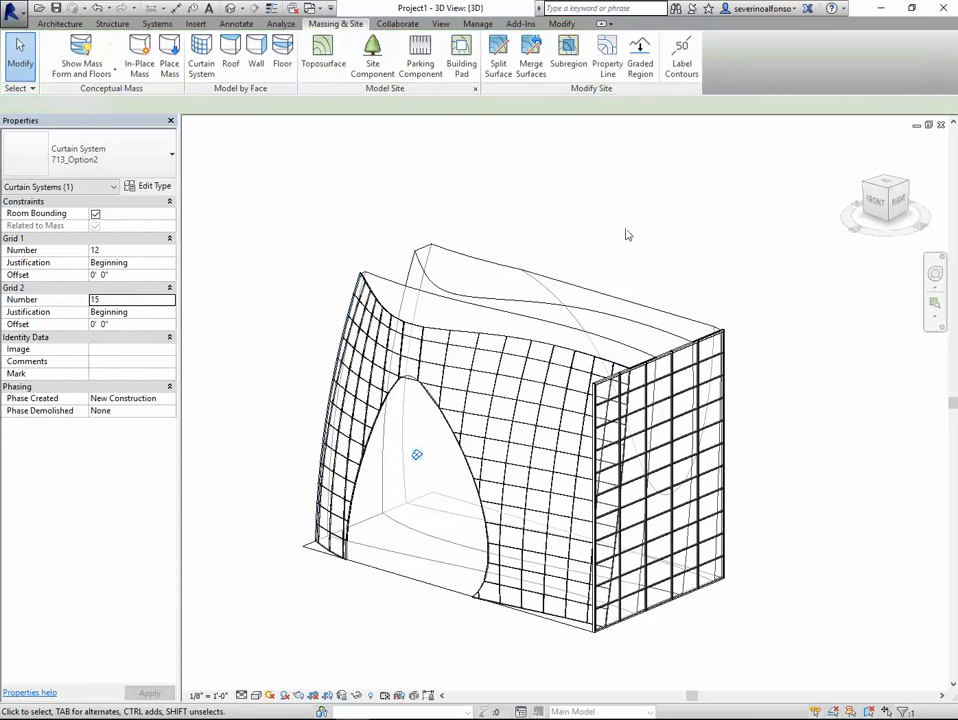
- Change the 713_Option2 type's curtain panel to Empty System Panel : Empty for the arched face's curtain system
click(520, 346)
click(160, 188)
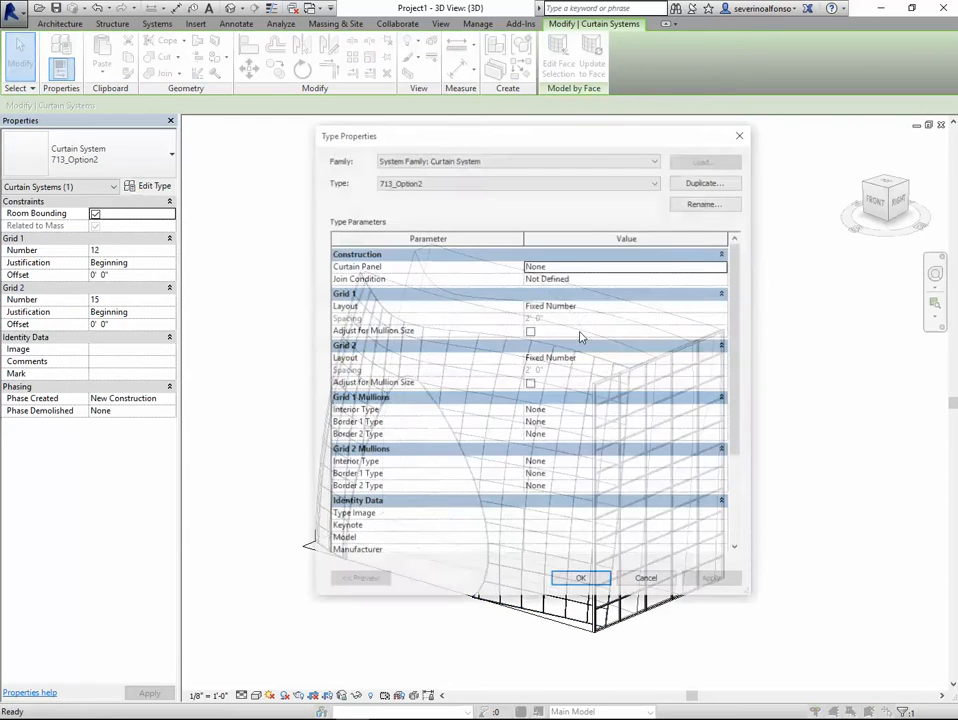
drag(736, 334, 743, 393)
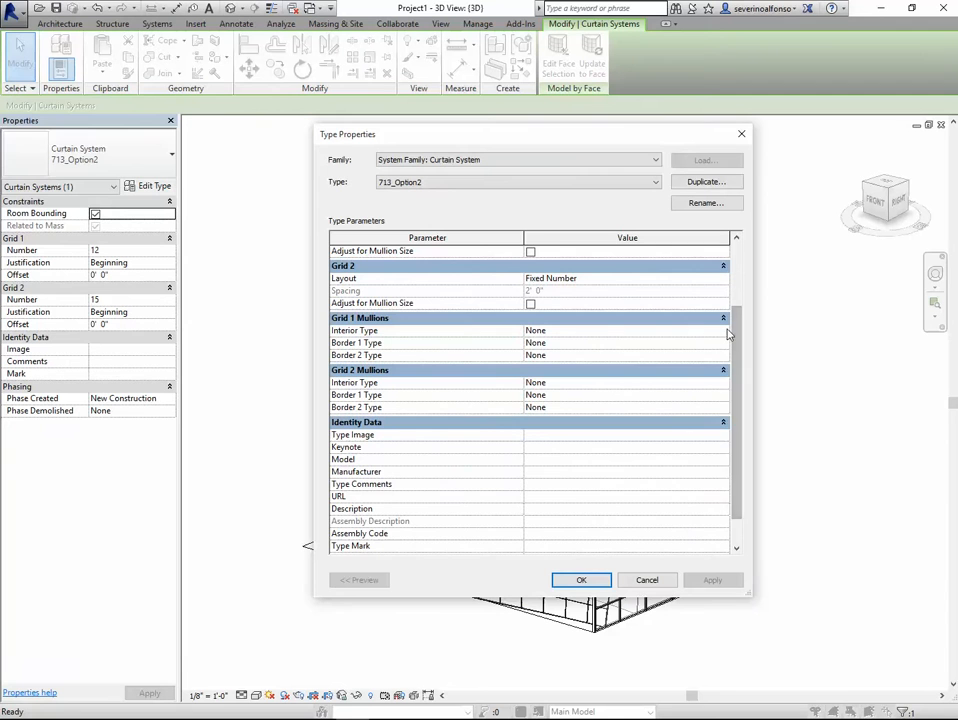
click(741, 258)
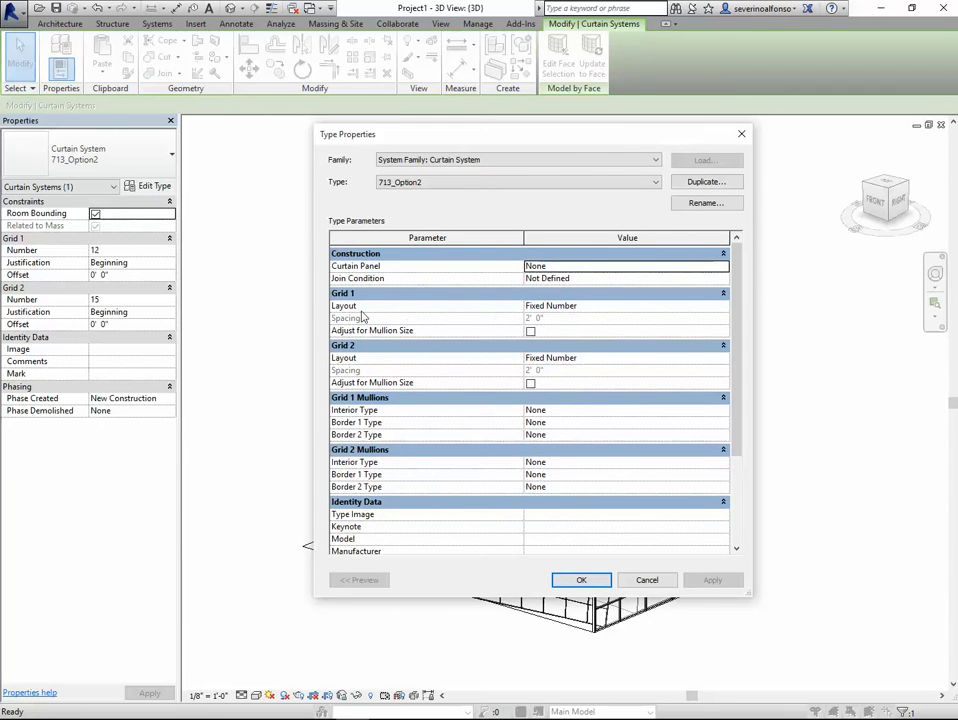
click(724, 268)
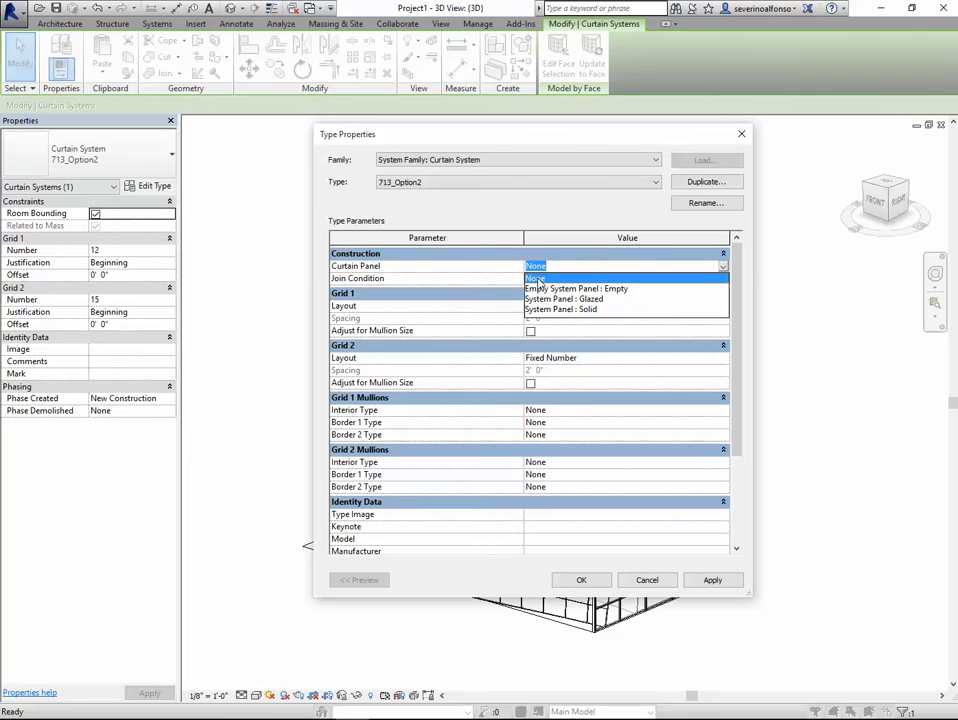
click(577, 289)
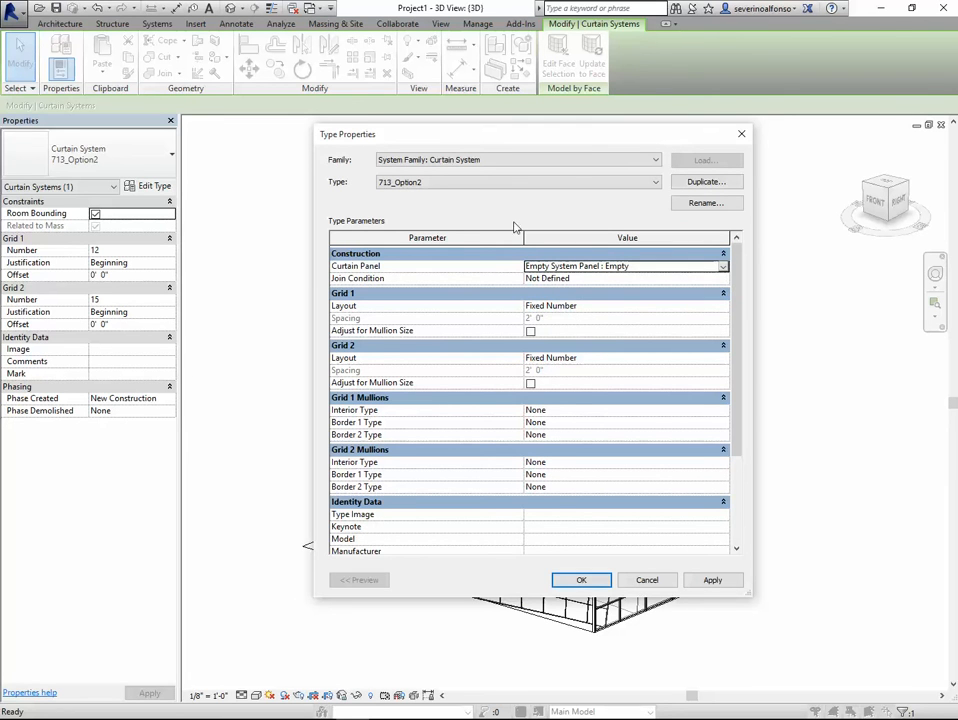
click(706, 582)
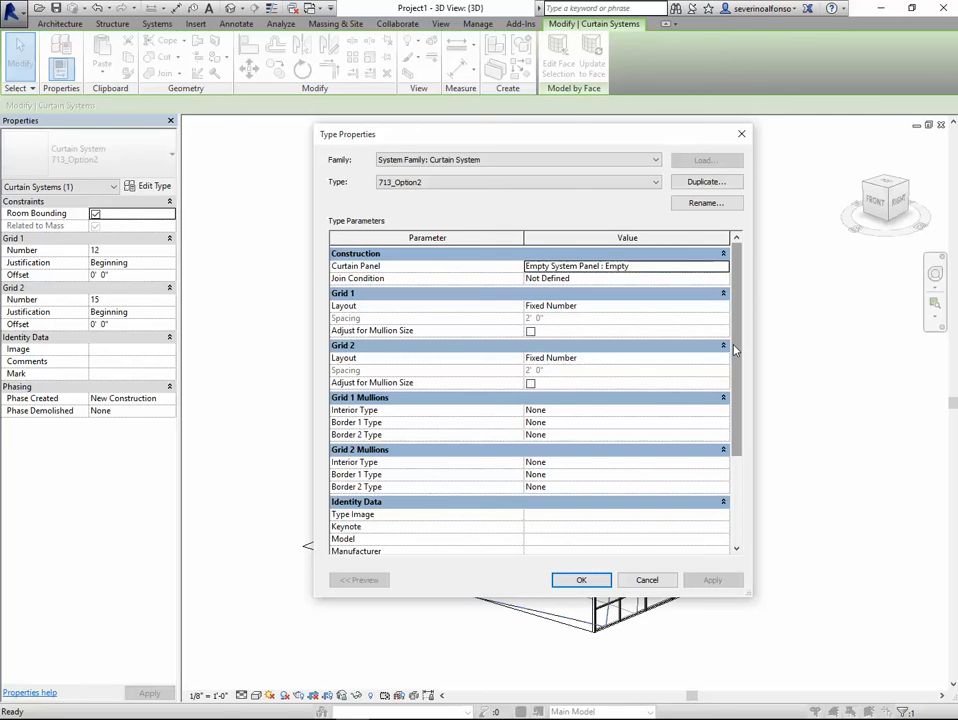
- Set the Grid 1 mullions in 713_Option2 to Rectangular Mullion 1" Square for the interior and 1.5" x 2.5" rectangular for both borders
scroll(737, 356, down, 1)
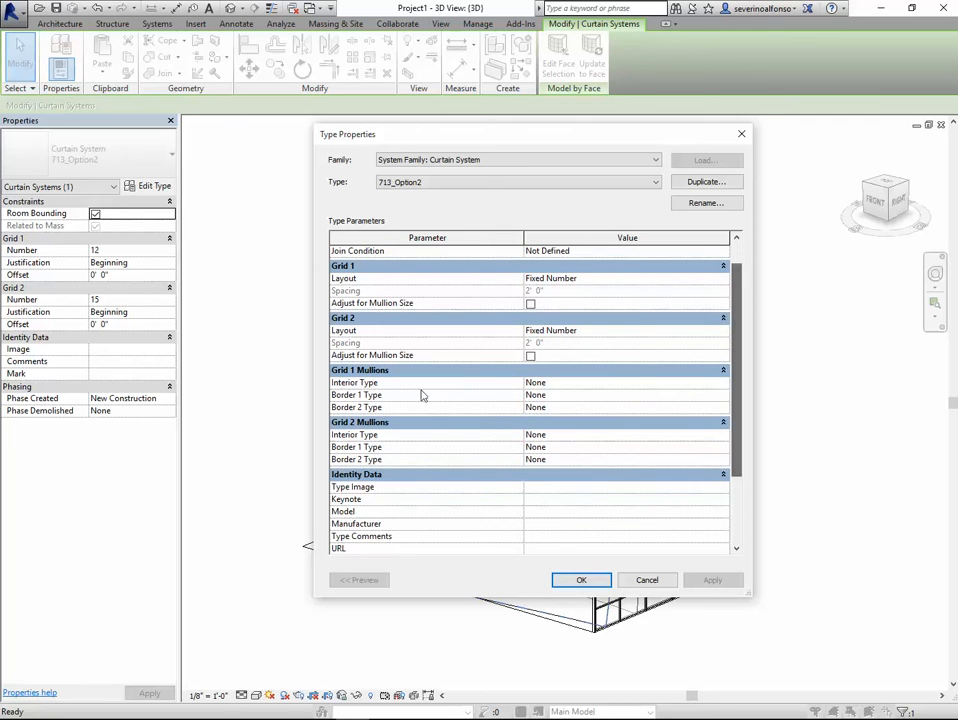
click(722, 386)
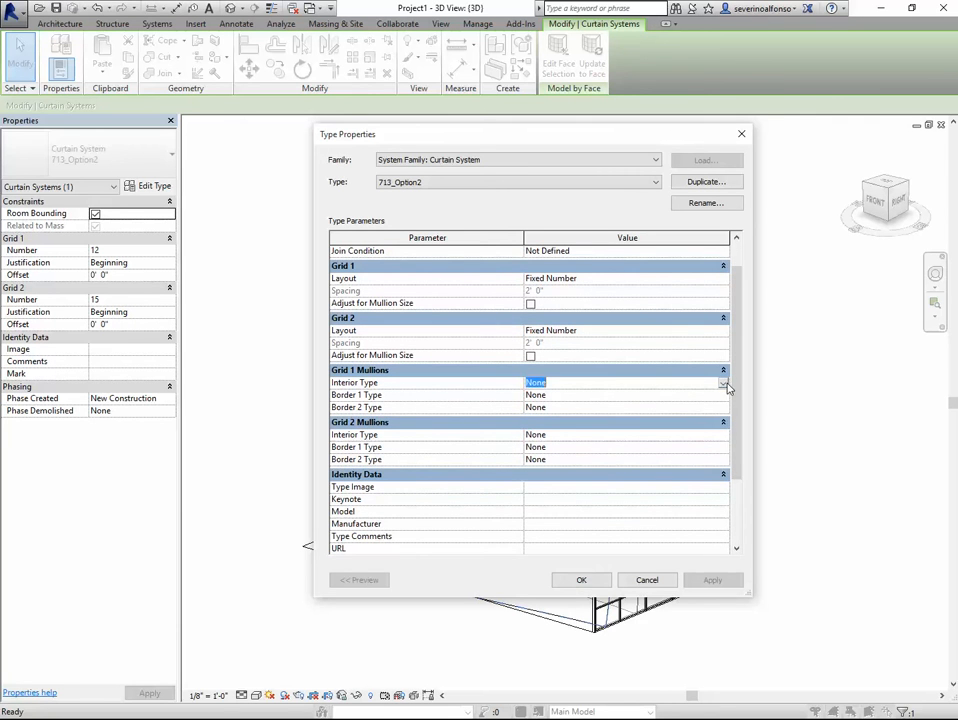
click(723, 383)
click(568, 415)
click(723, 395)
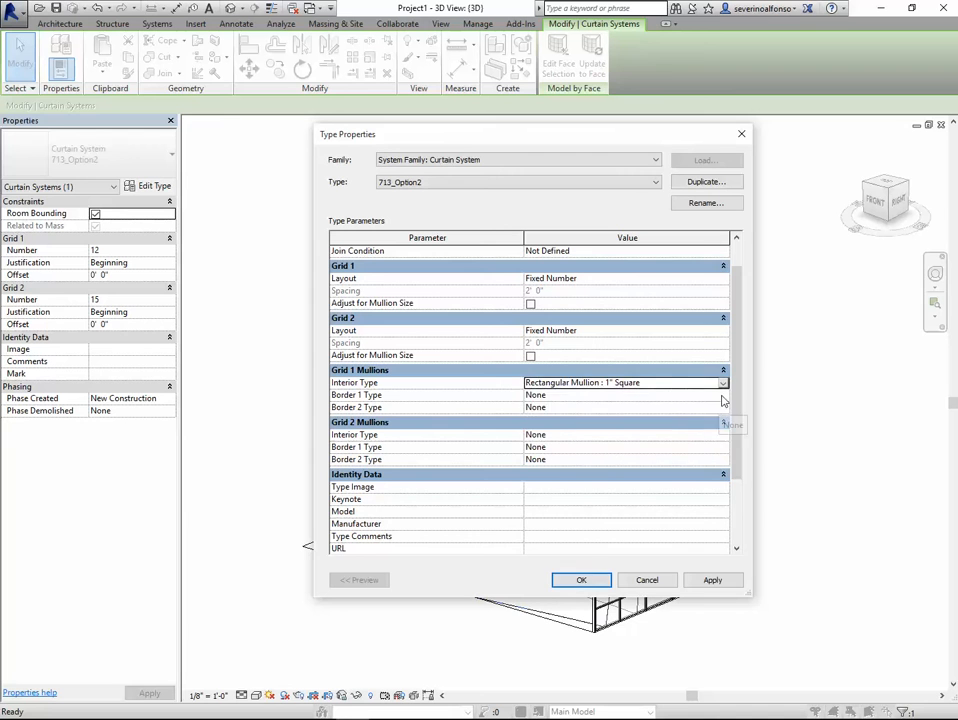
click(723, 395)
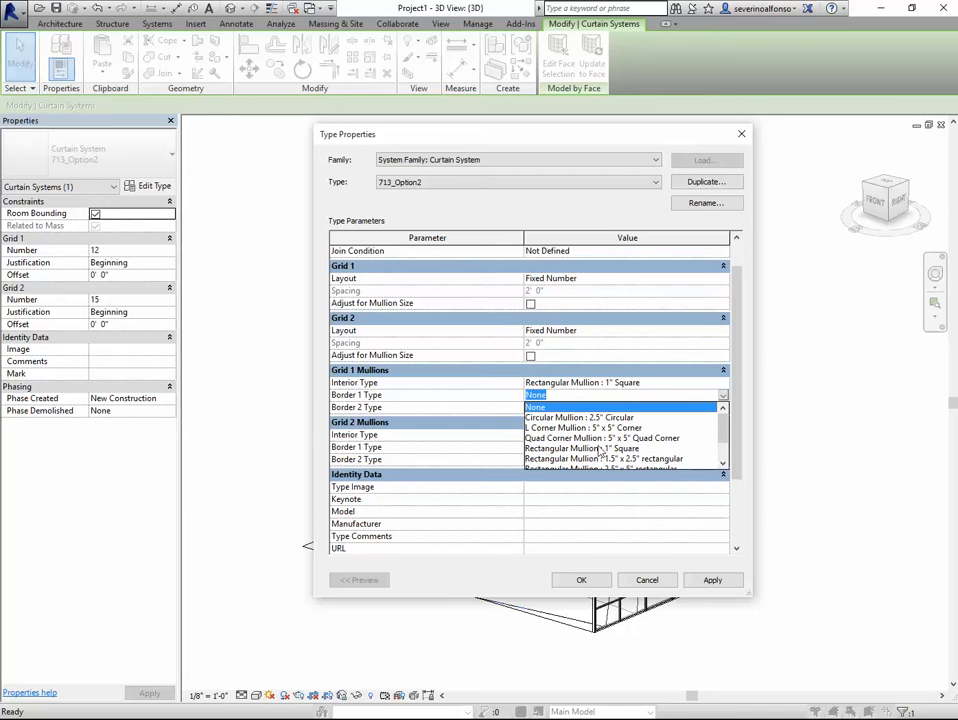
click(600, 459)
click(723, 407)
click(723, 407)
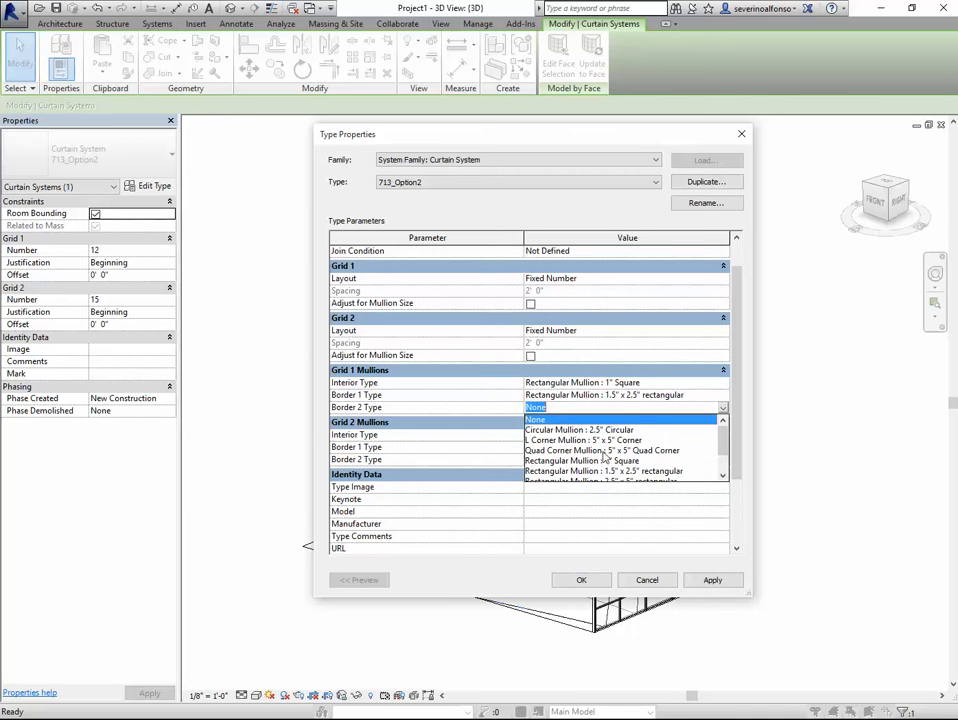
click(603, 477)
- Set the Grid 2 mullions to Rectangular Mullion 1" Square for the interior and 1.5" x 2.5" rectangular for both borders, and apply the type changes
click(723, 434)
click(723, 434)
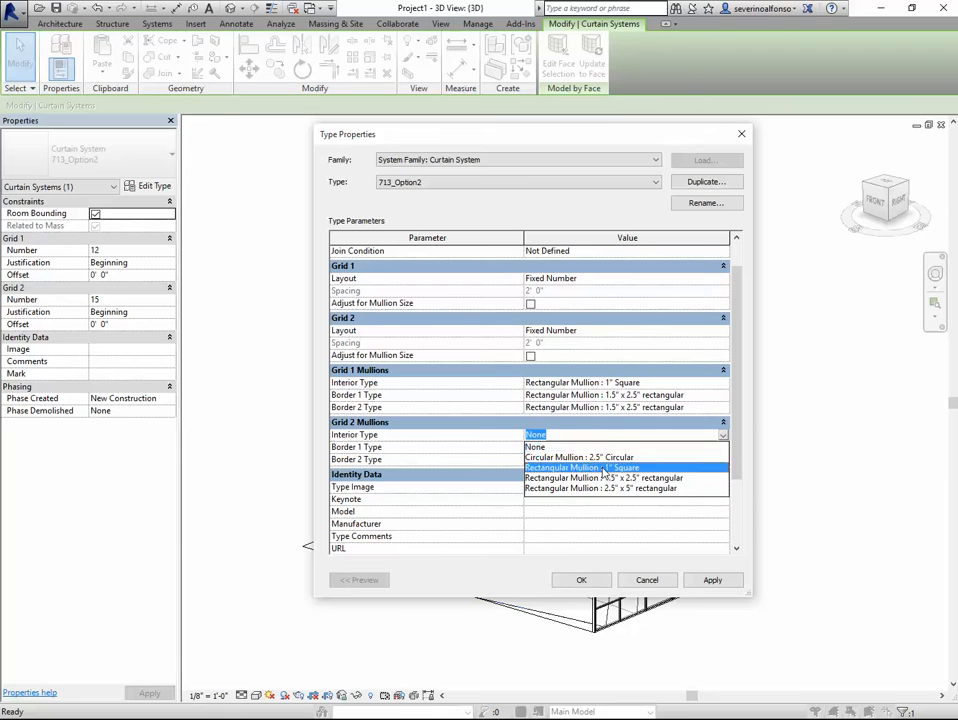
click(600, 468)
click(723, 447)
click(723, 447)
click(600, 507)
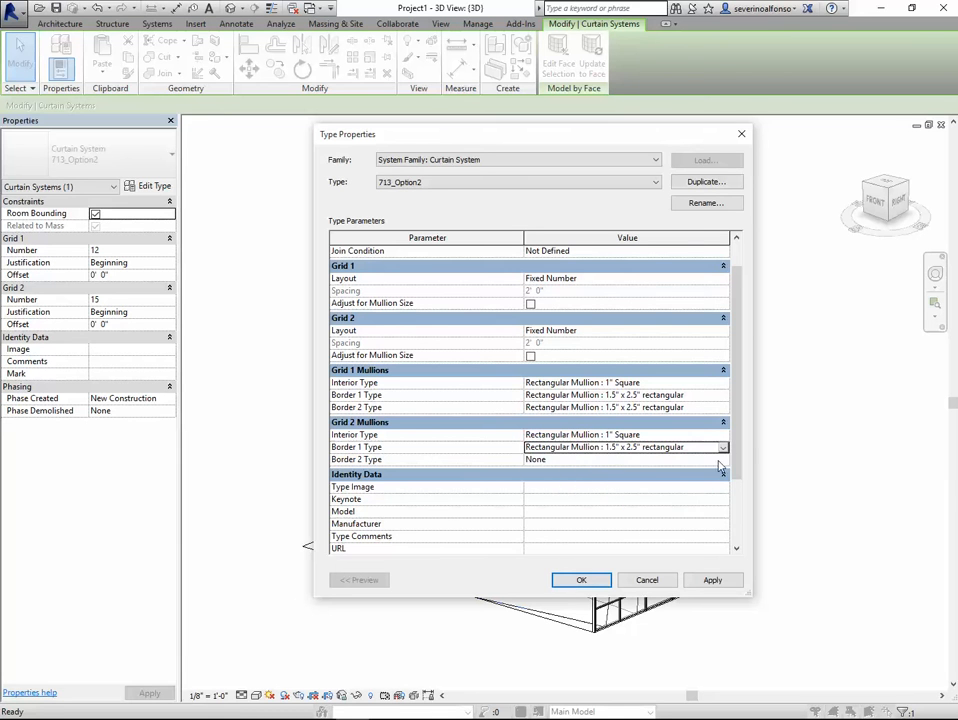
click(723, 459)
click(723, 459)
click(583, 523)
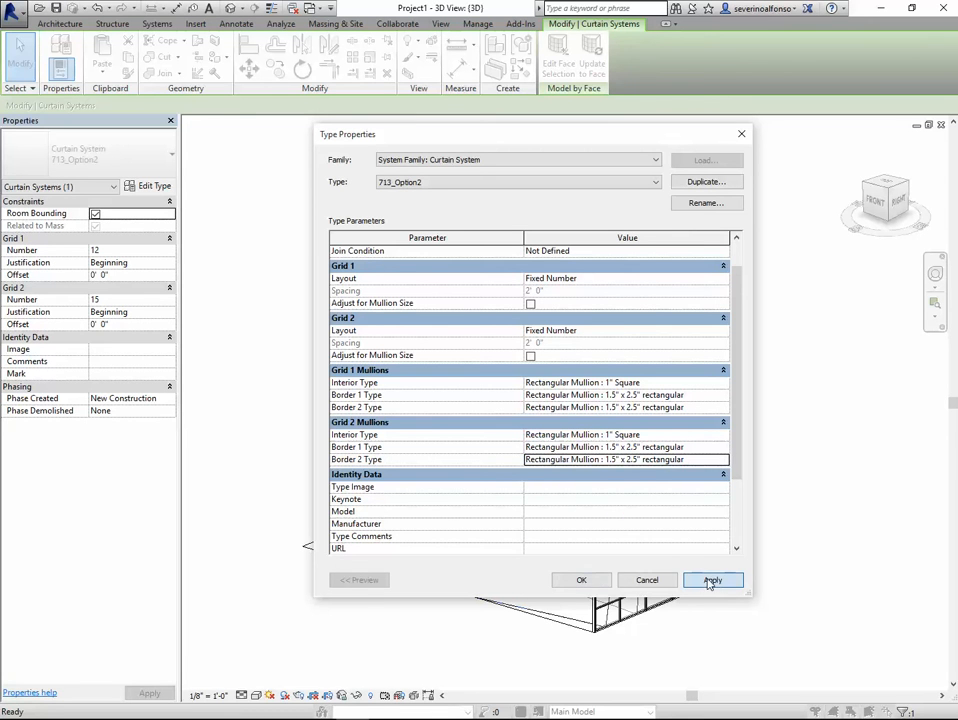
click(583, 580)
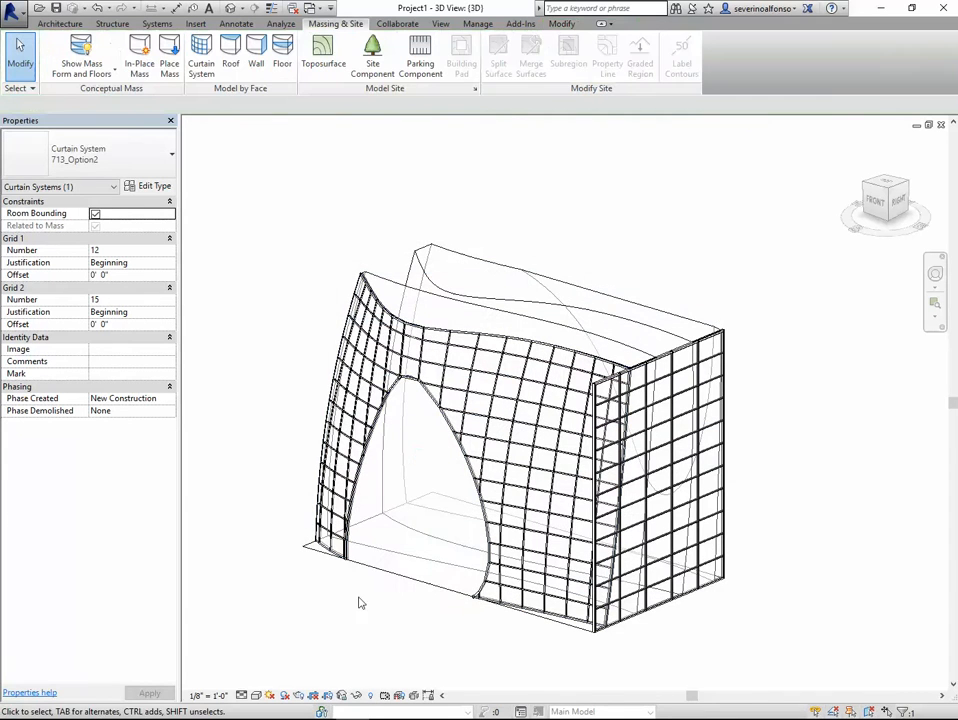
key(Escape)
- Save the project as Project713_1 in the VideoRecordings folder
shift+middle_drag(567, 455, 330, 300)
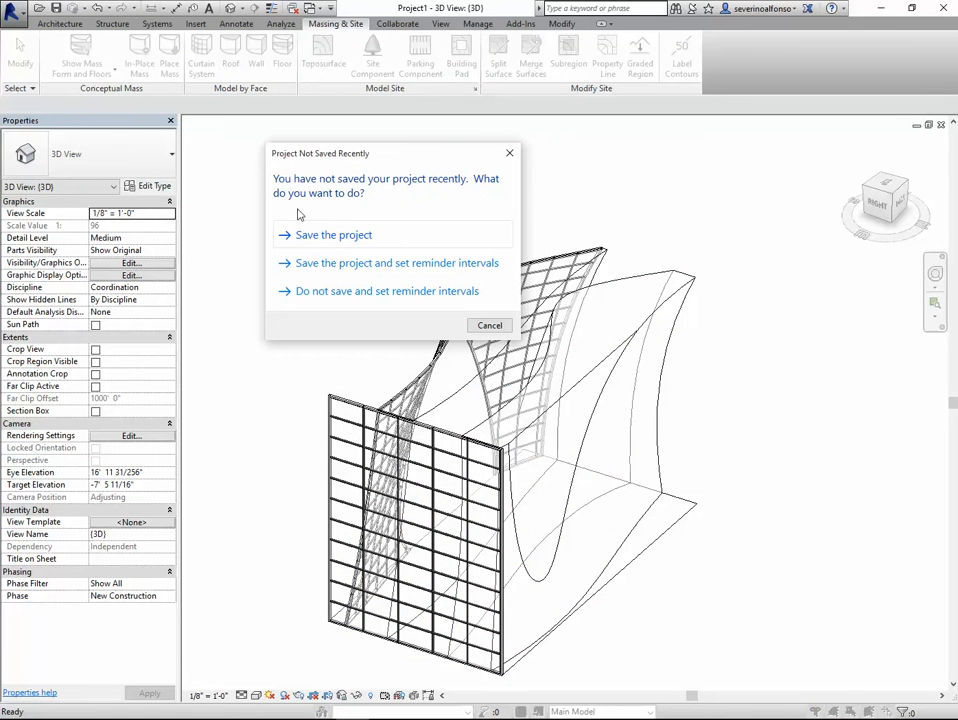
click(339, 235)
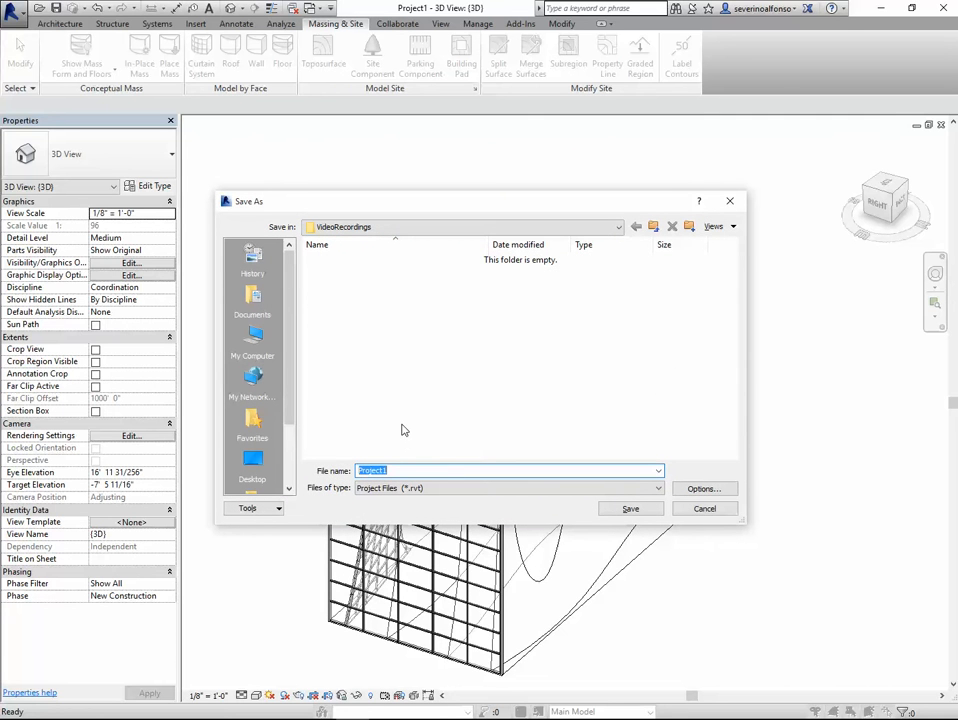
text(Proj)
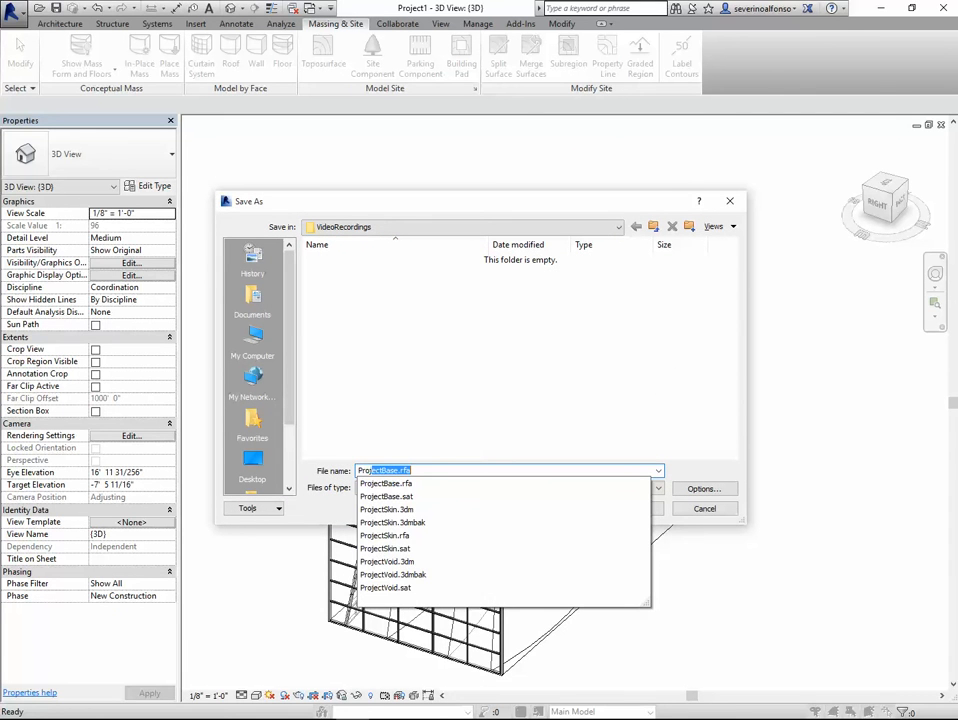
text(ect713_1)
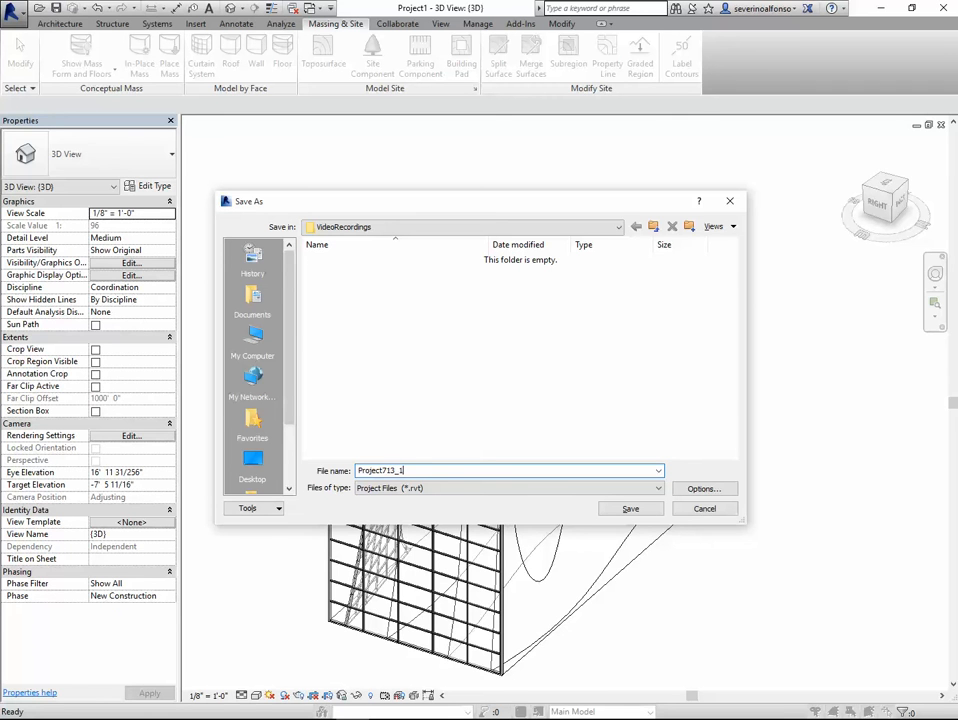
key(Return)
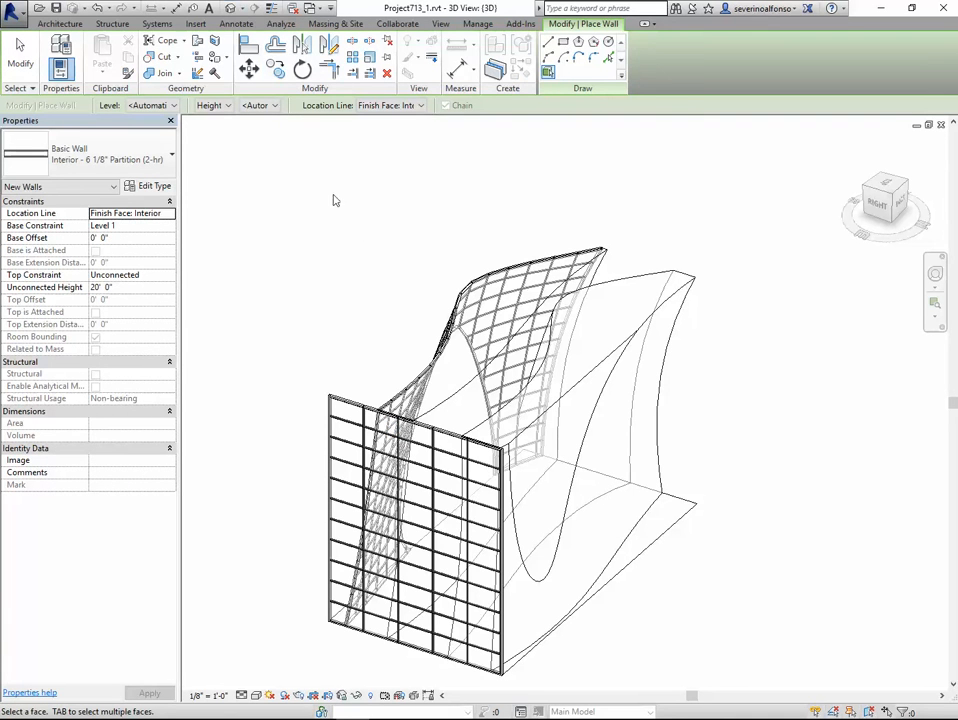
click(336, 23)
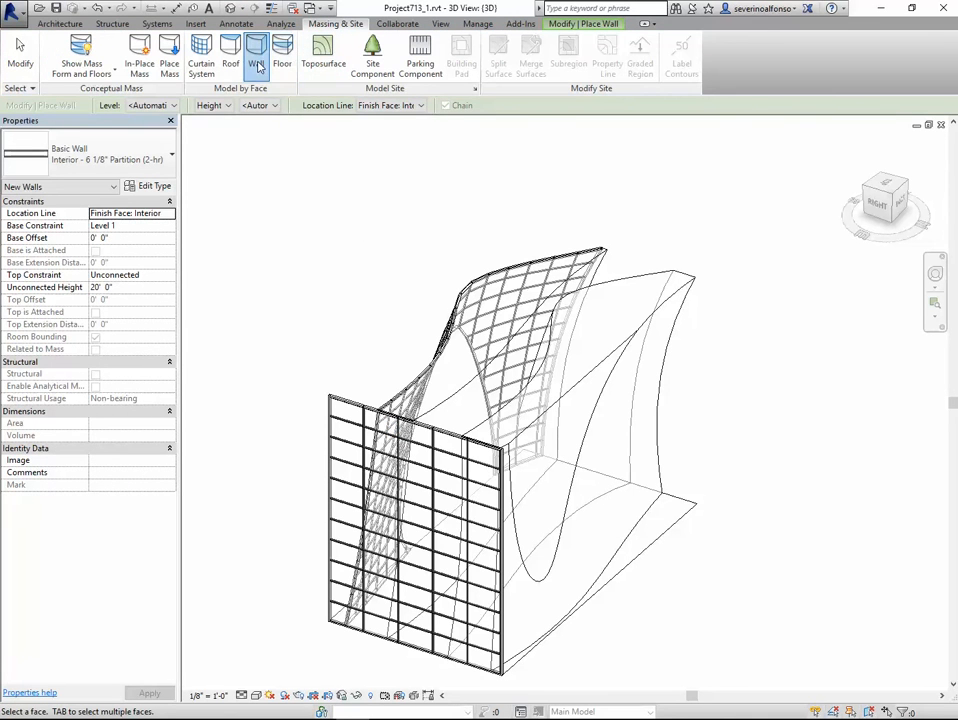
click(112, 152)
scroll(120, 312, up, 3)
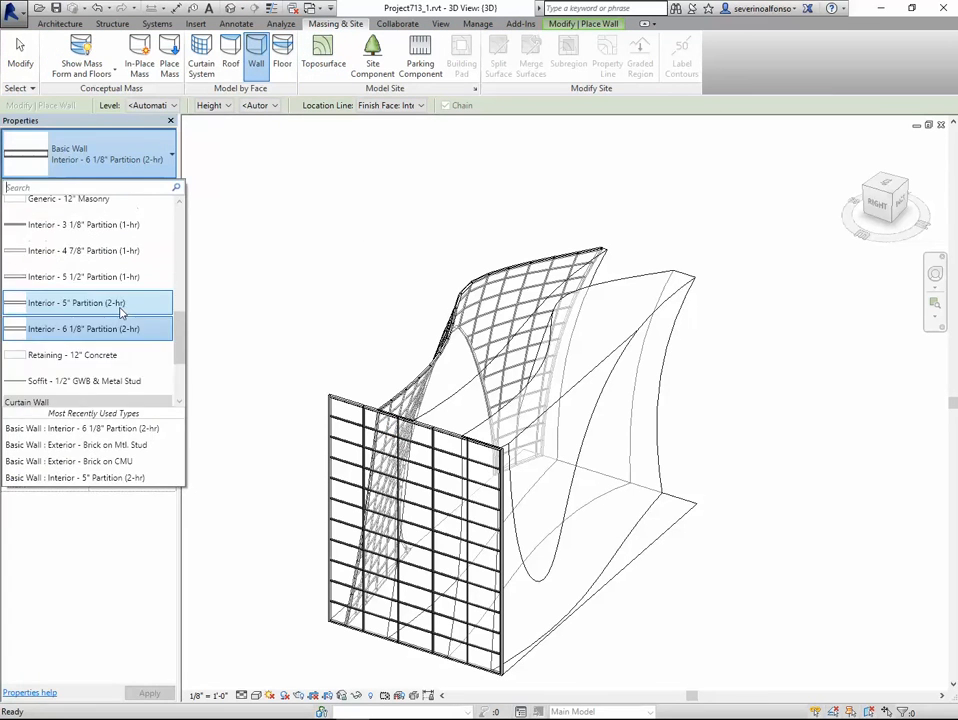
scroll(120, 304, down, 1)
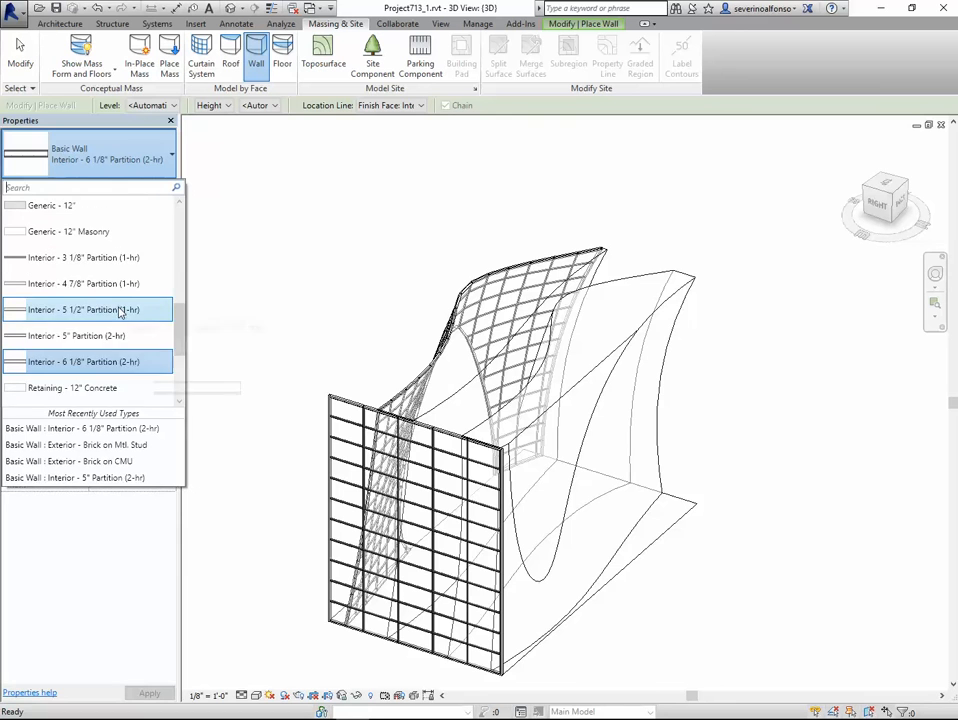
mouse_move(52, 289)
click(60, 258)
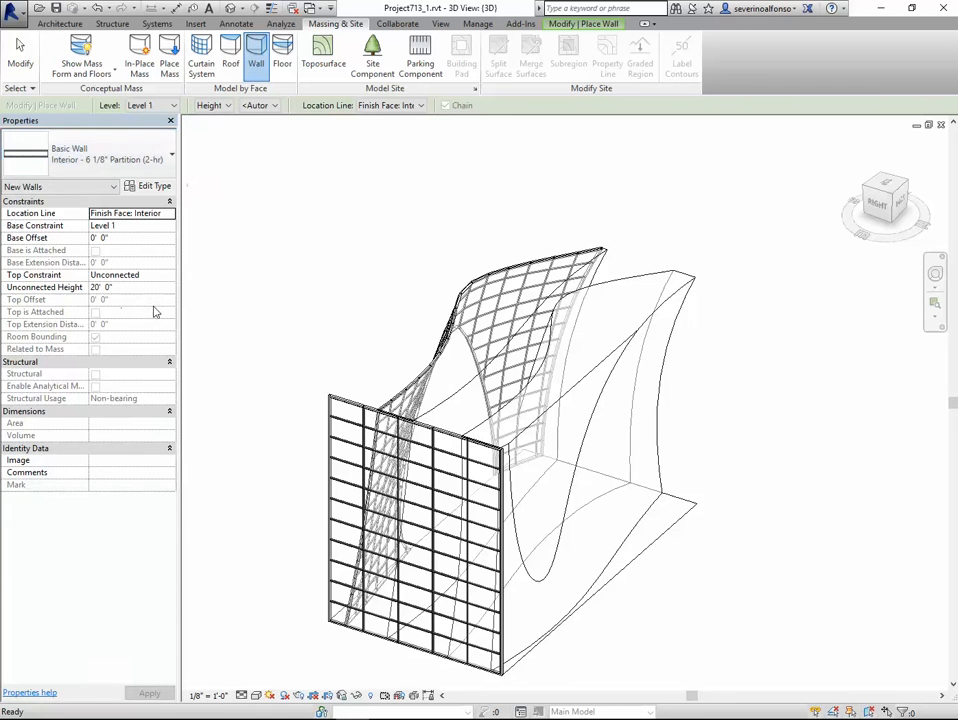
click(493, 373)
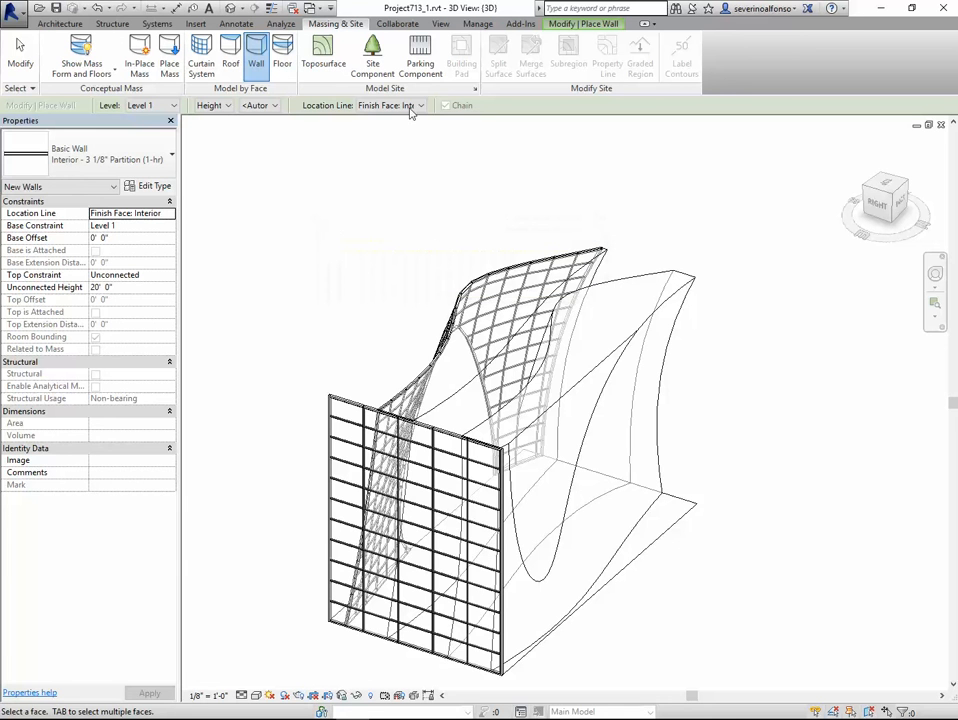
key(Escape)
key(Escape)
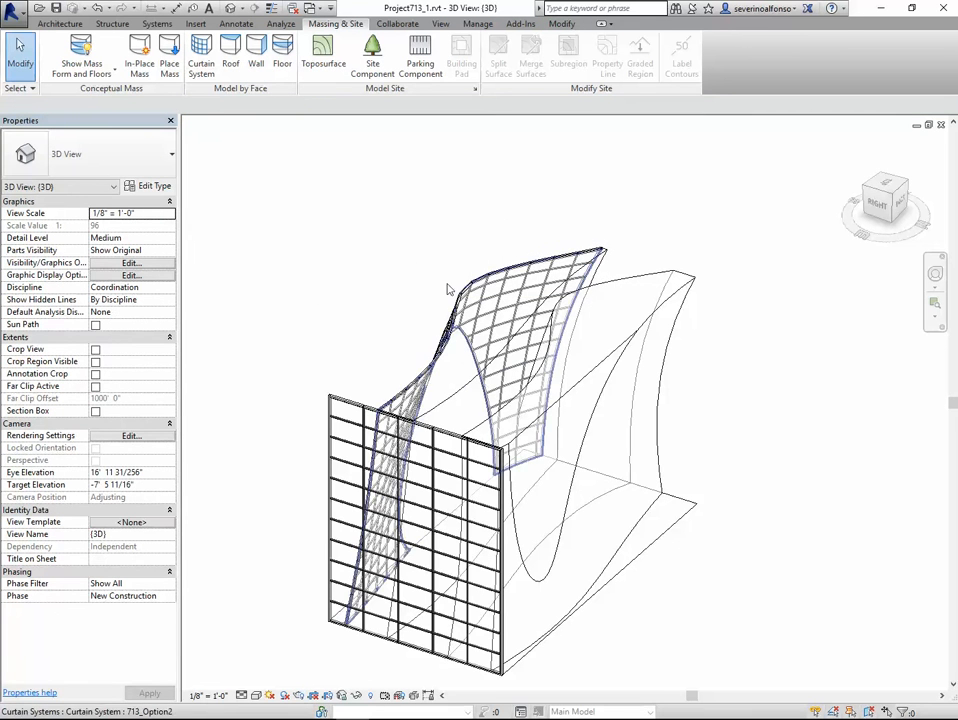
- Turn on the visibility of the Walls category in the 3D view's visibility/graphic overrides
middle_drag(419, 268, 404, 231)
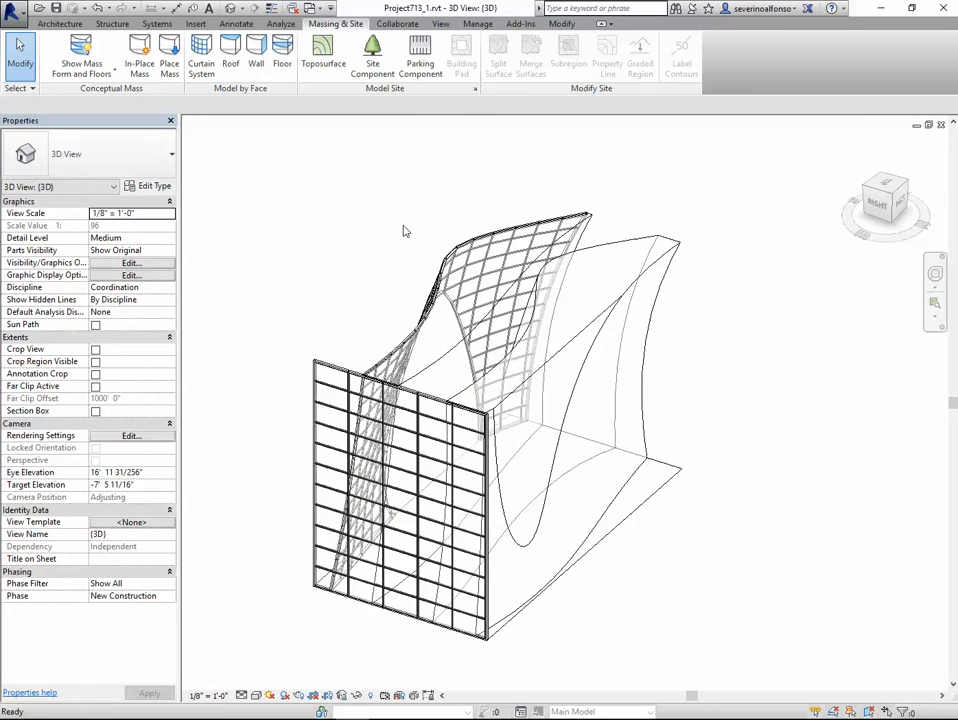
key(v)
key(g)
click(490, 260)
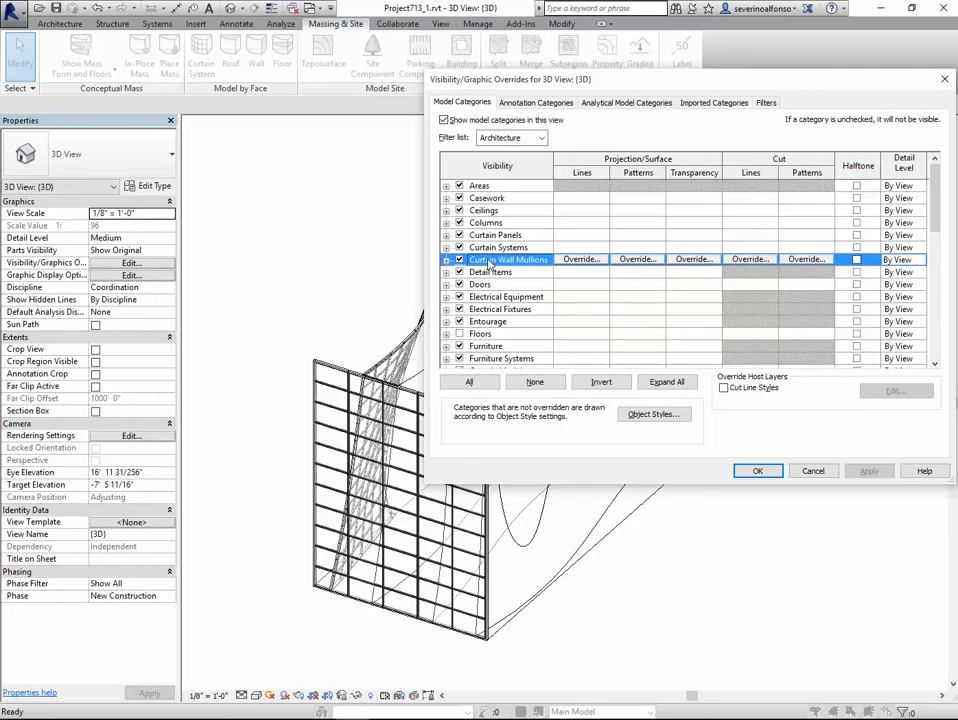
key(w)
click(459, 346)
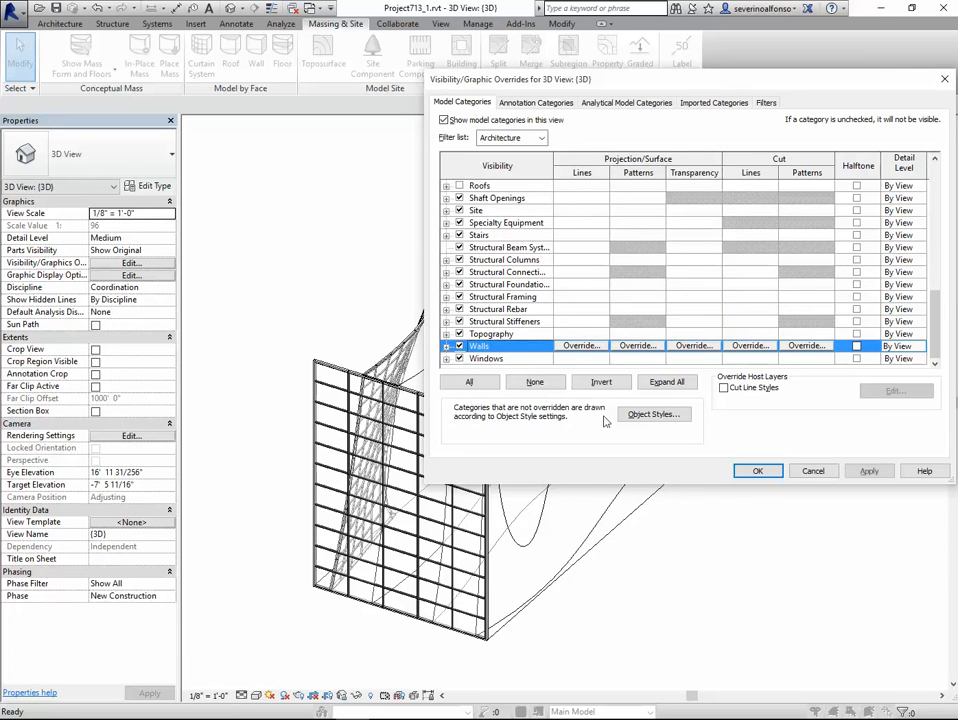
click(757, 470)
- Start a wall by face and duplicate the Generic - 8" basic wall type as Generic - 6" Concrete
mouse_move(528, 315)
shift+middle_down()
mouse_move(595, 327)
mouse_move(582, 338)
mouse_move(543, 325)
shift+middle_up()
click(256, 55)
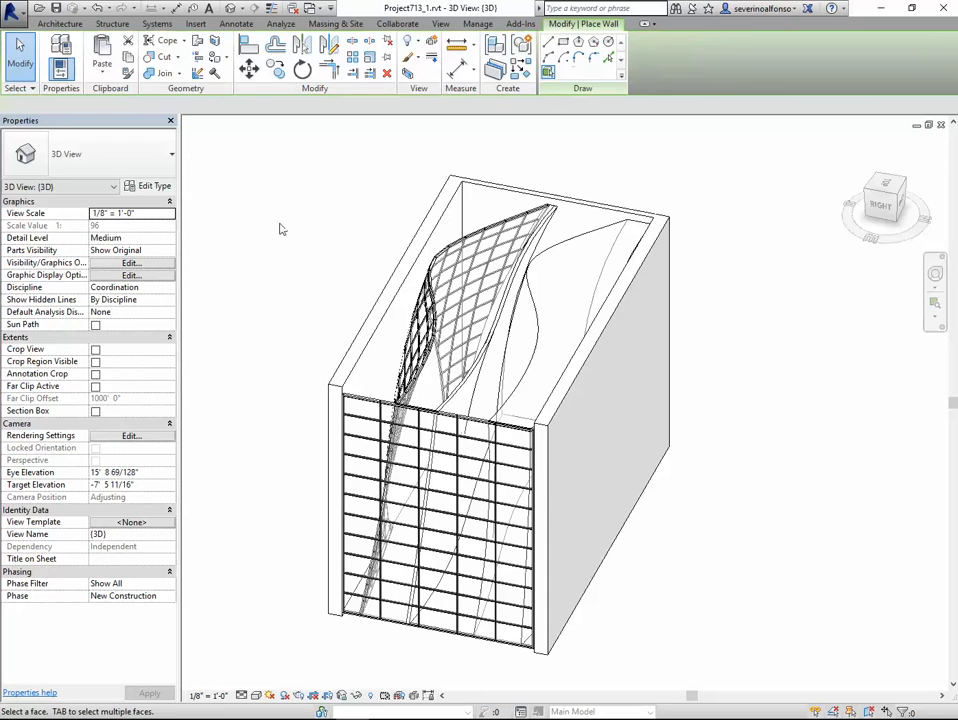
click(123, 159)
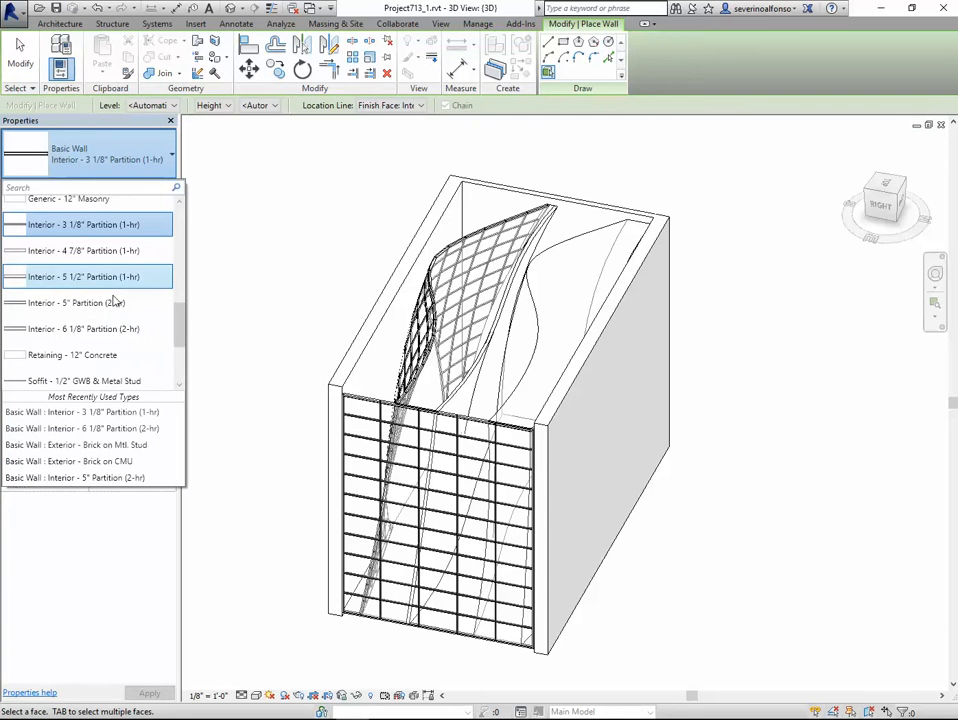
mouse_move(182, 325)
mouse_down()
mouse_move(184, 359)
mouse_move(188, 303)
mouse_up()
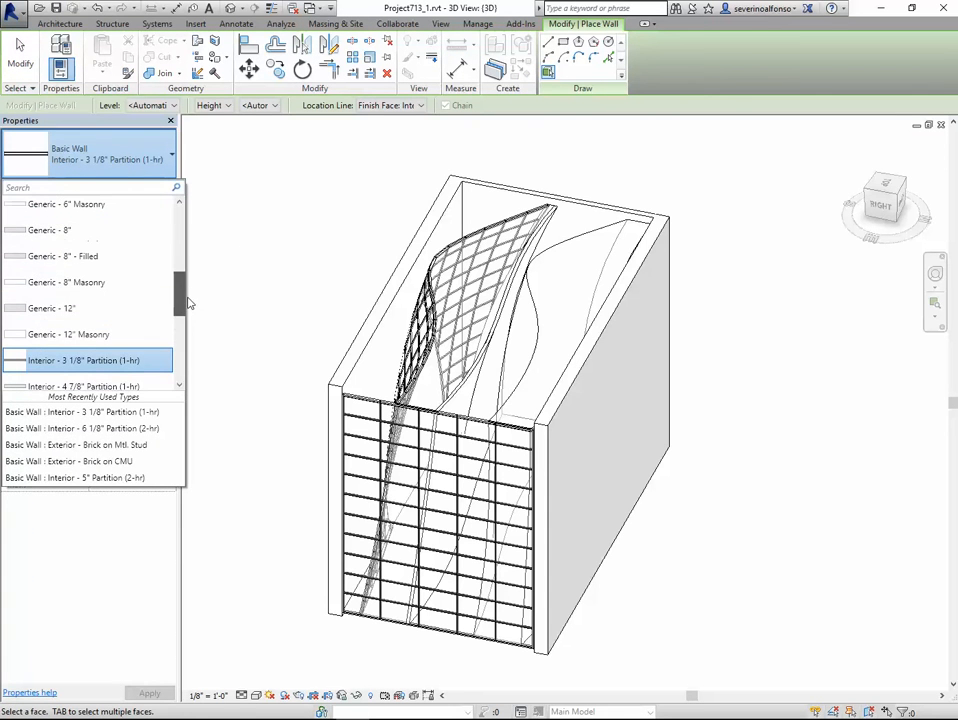
click(78, 238)
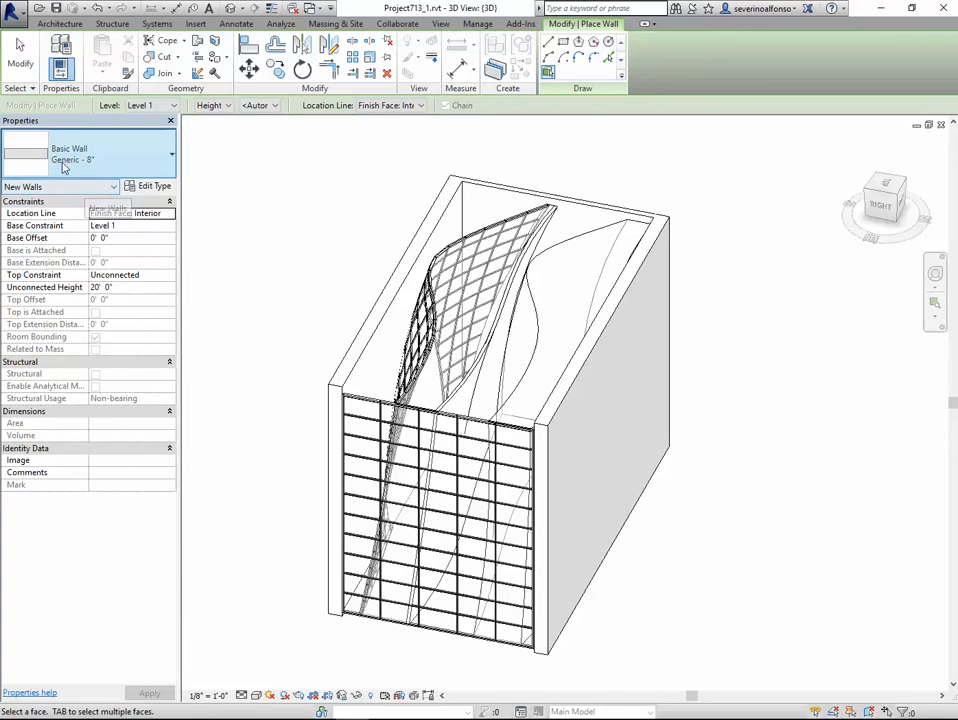
click(150, 188)
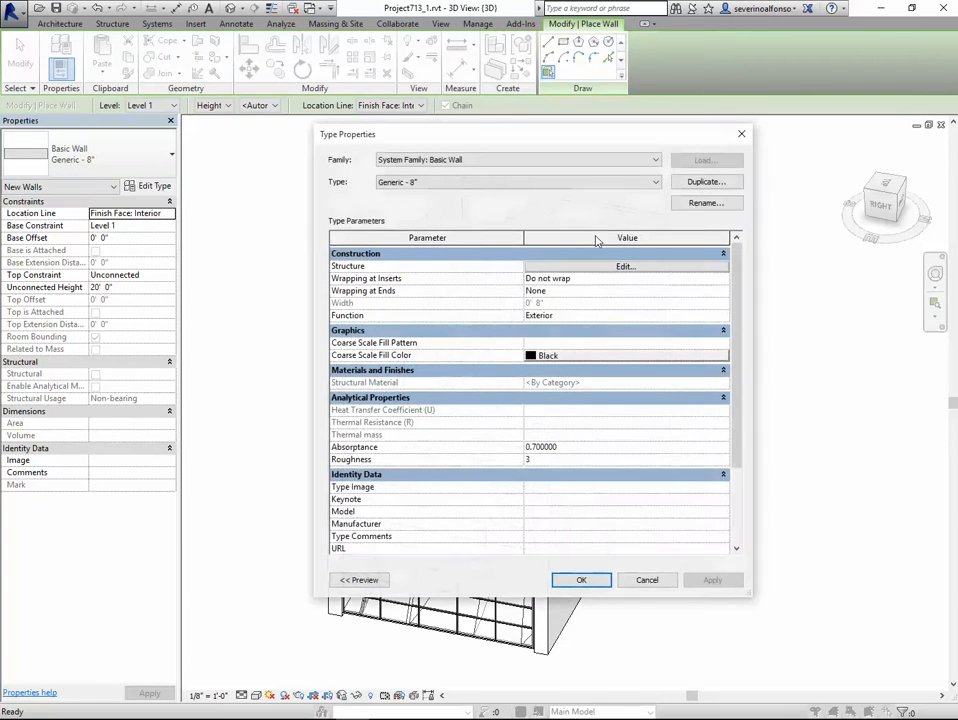
click(712, 185)
click(677, 170)
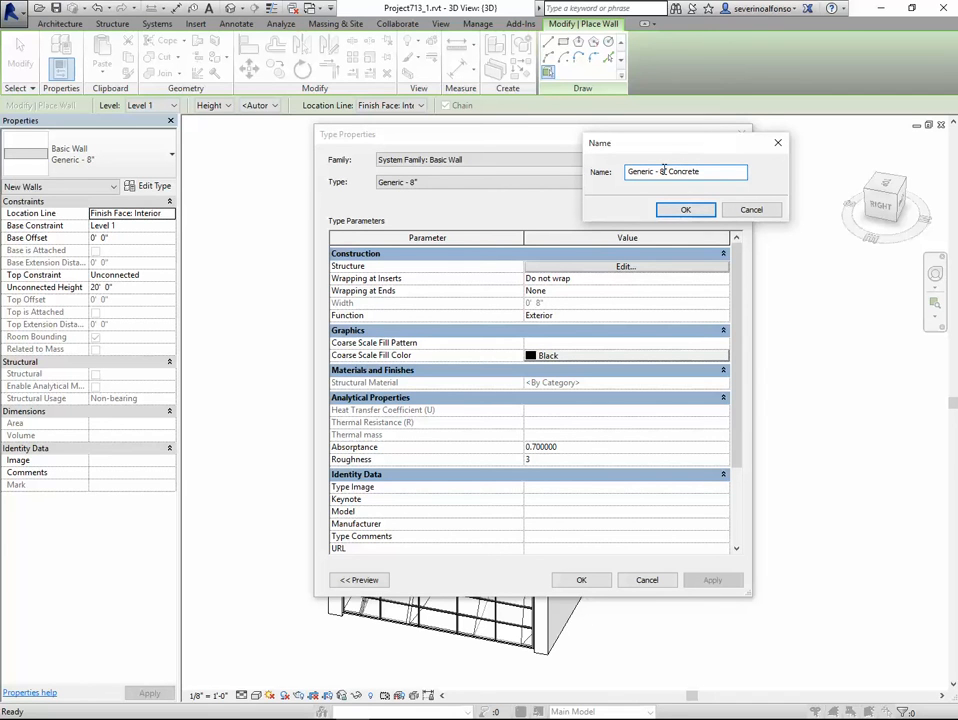
text(6")
click(685, 209)
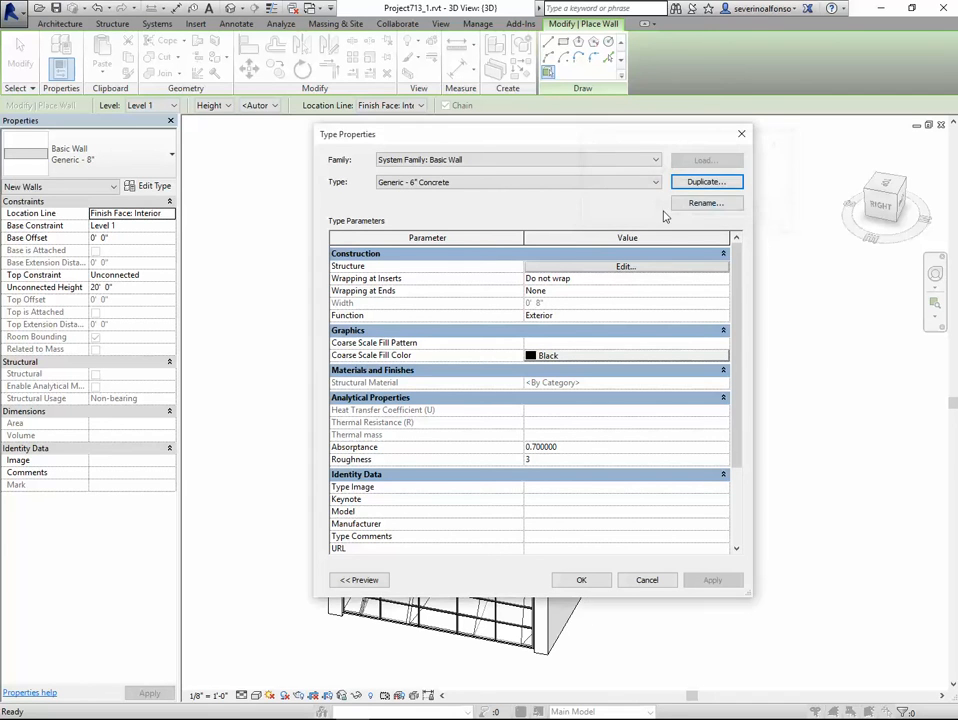
- Set the structure layer of Generic - 6" Concrete to 6" thick with the material Concrete, Cast-in-Place gray
click(612, 267)
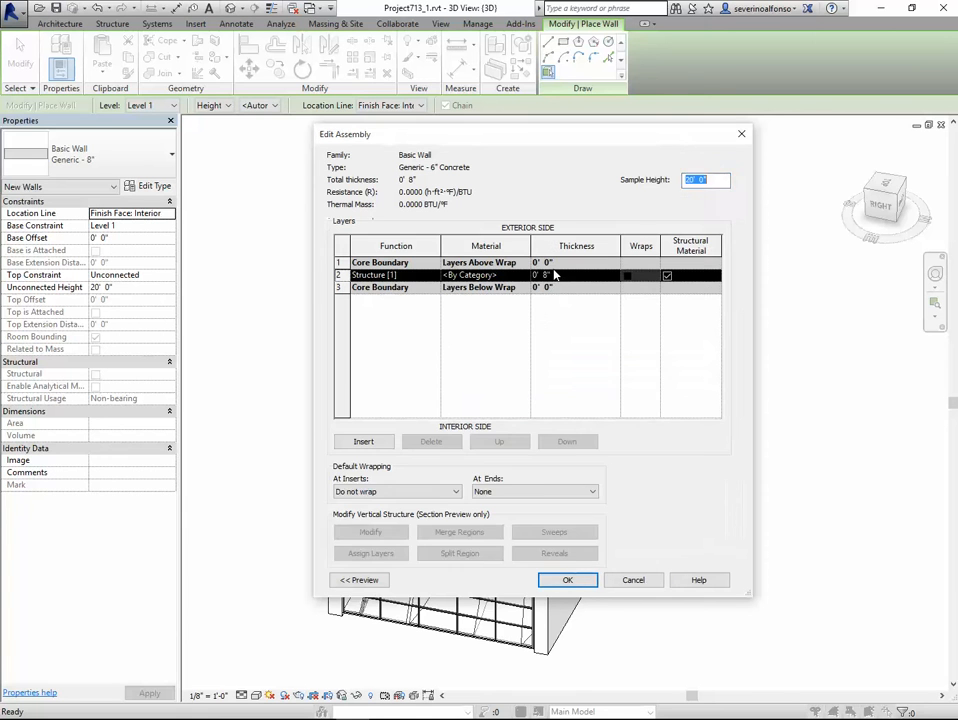
click(361, 580)
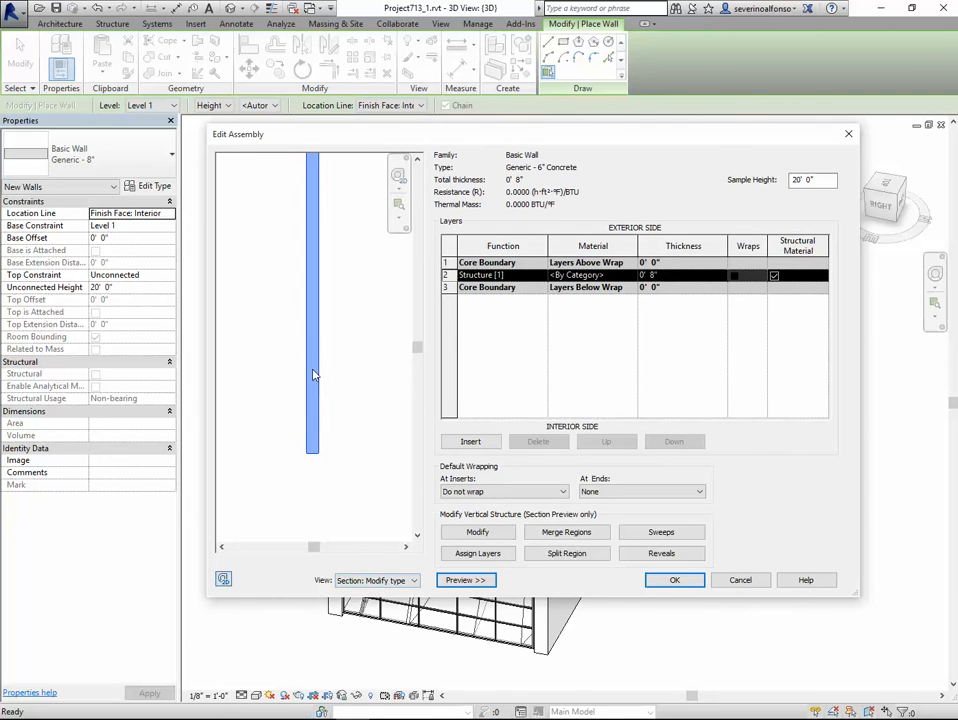
click(653, 276)
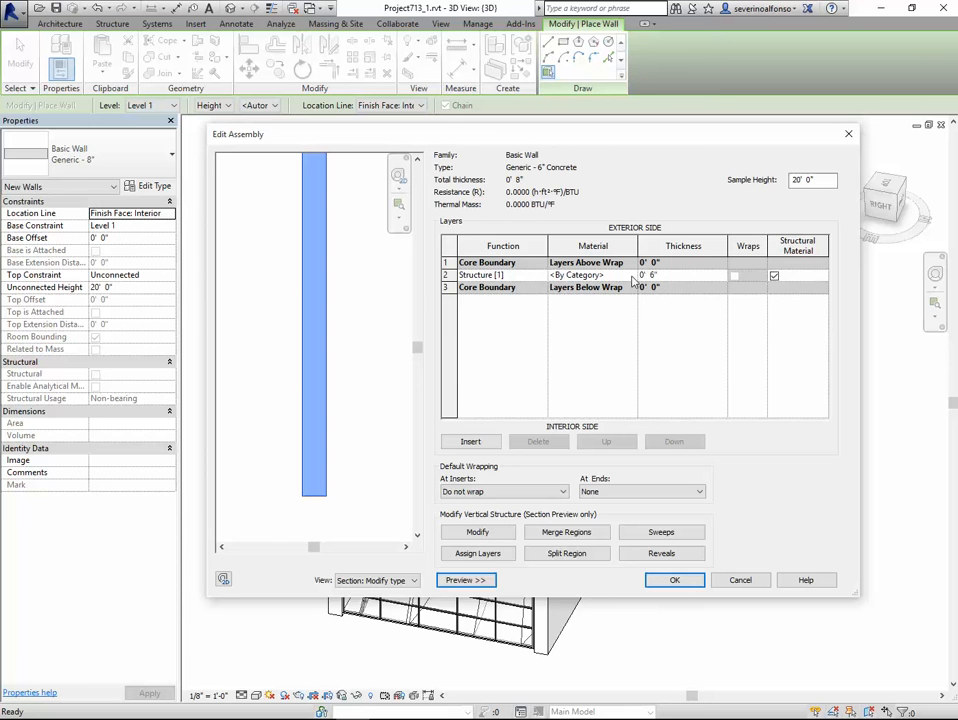
click(630, 276)
click(631, 275)
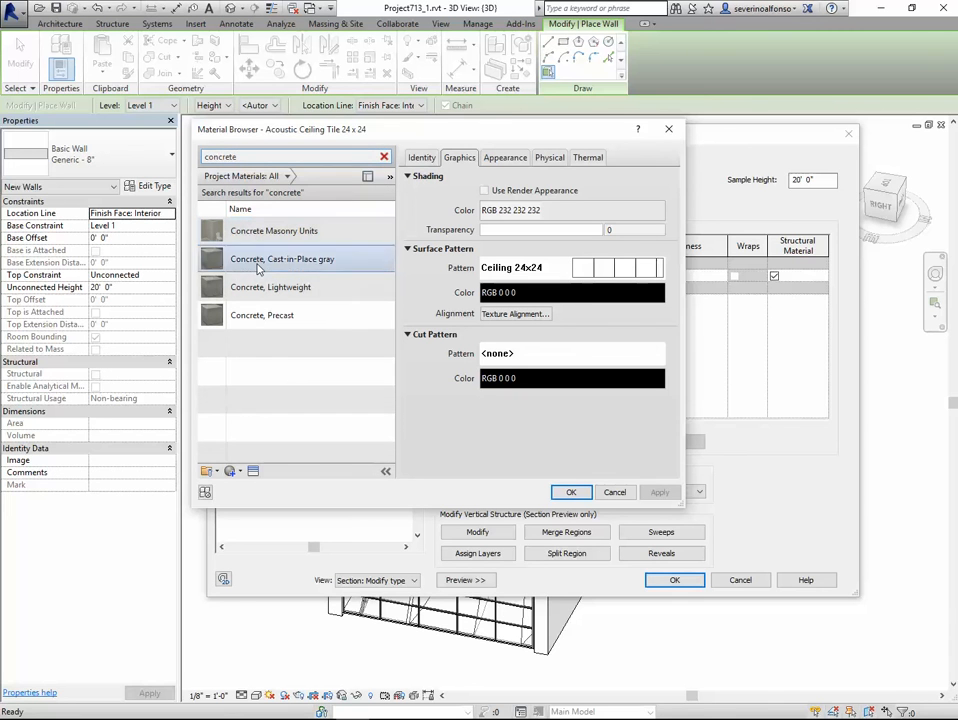
click(267, 258)
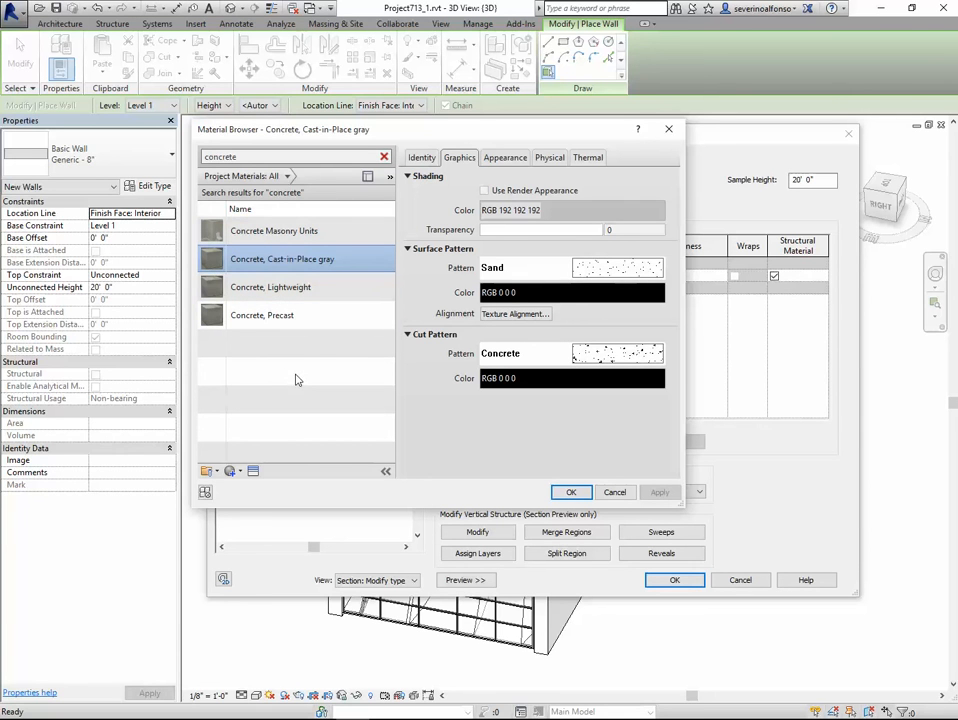
click(569, 492)
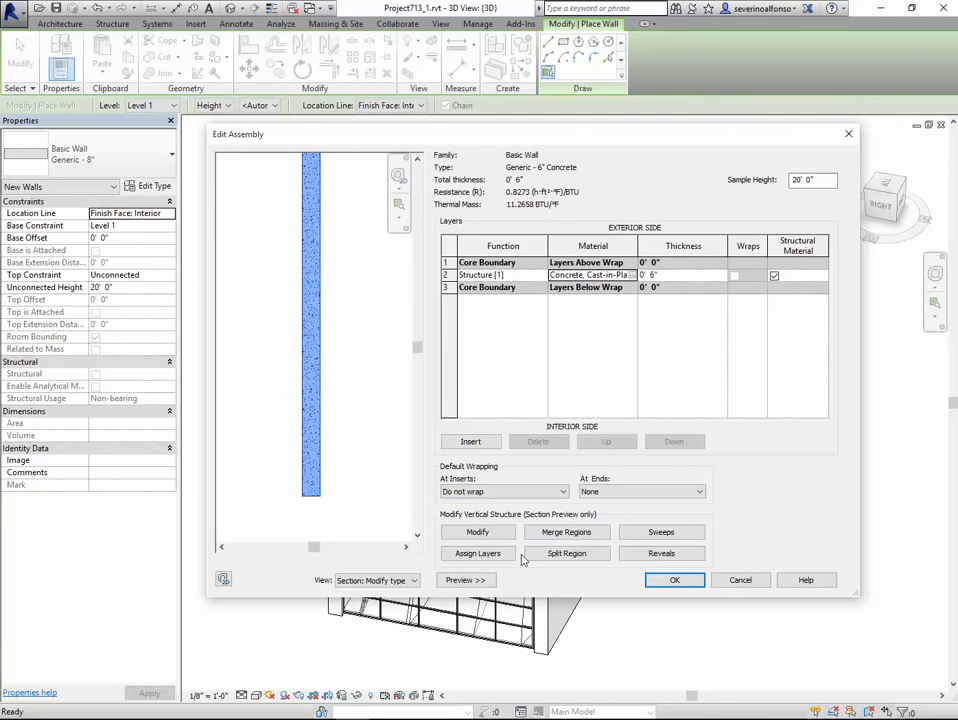
click(674, 580)
click(676, 582)
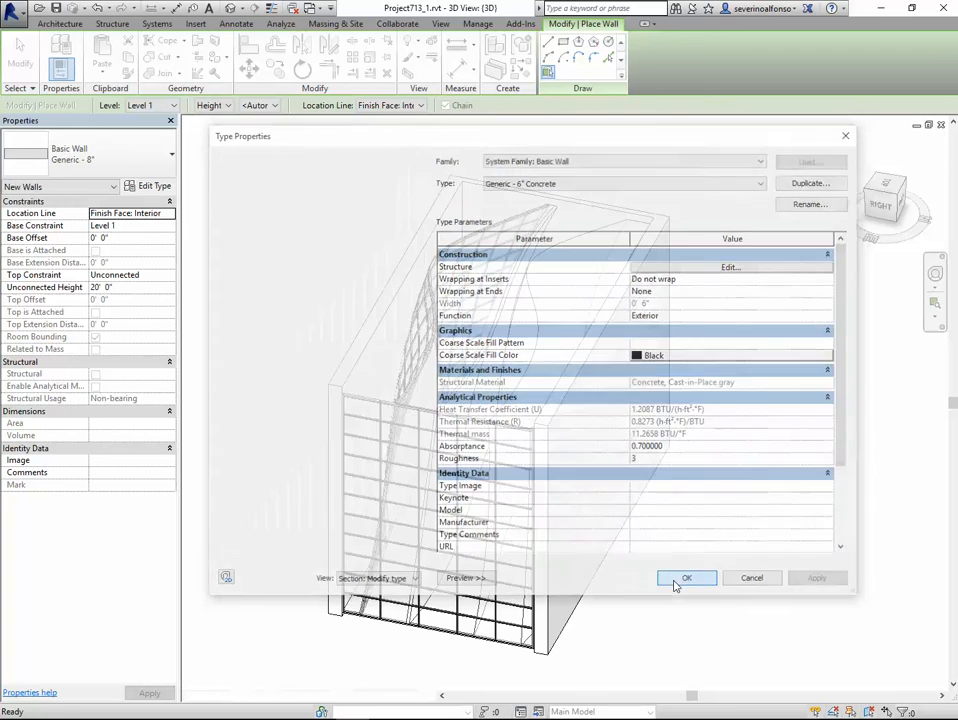
- Set the location line for the new face walls to Finish Face: Exterior
click(397, 106)
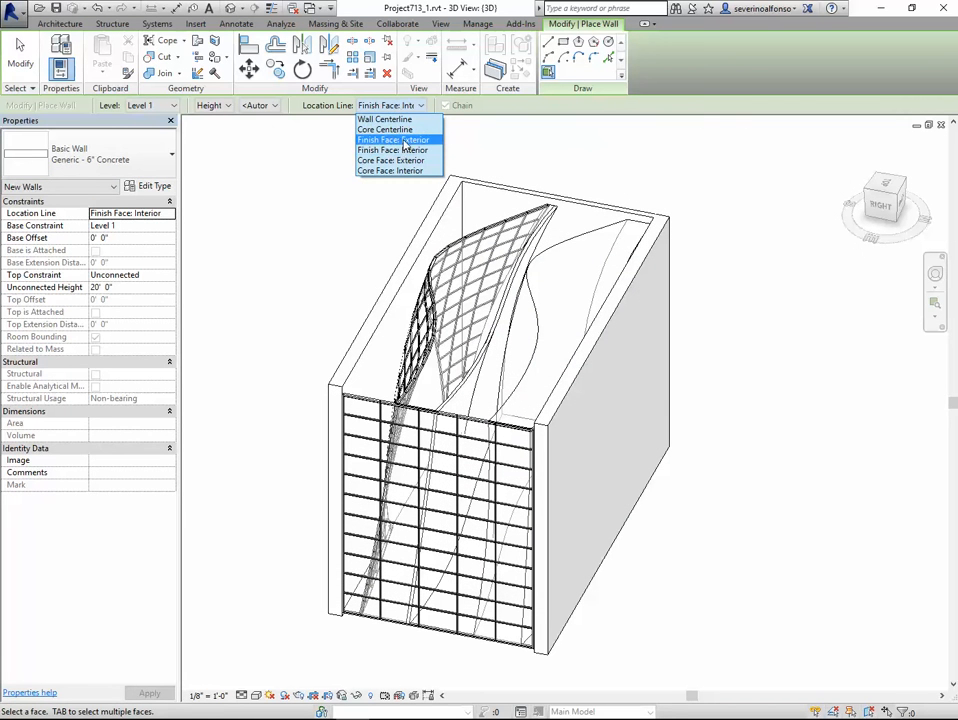
click(400, 140)
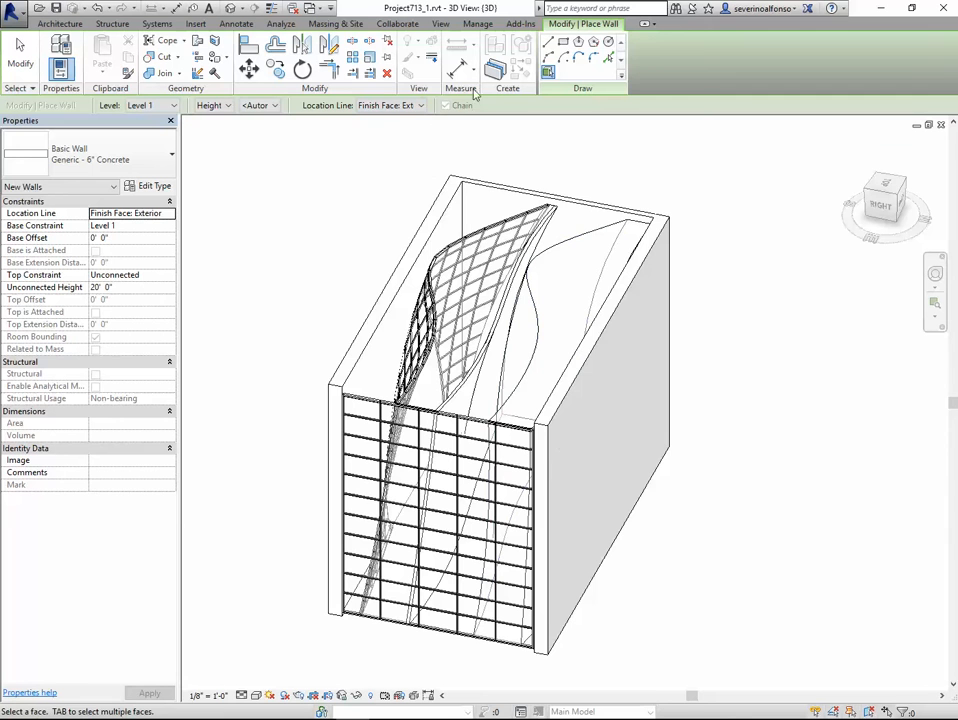
- Try a Generic - 6" Concrete wall on the curved face of the ProjectSkin mass opposite the arched curtain system, and delete it
click(536, 268)
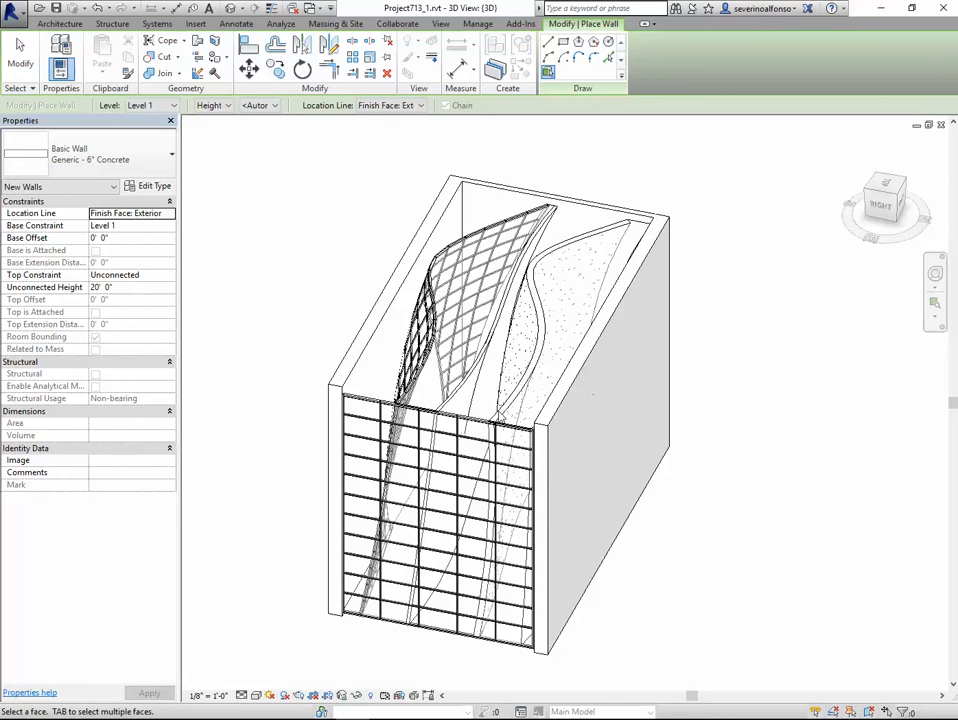
shift+middle_drag(593, 394, 560, 496)
shift+middle_drag(562, 284, 550, 362)
shift+middle_drag(620, 410, 574, 381)
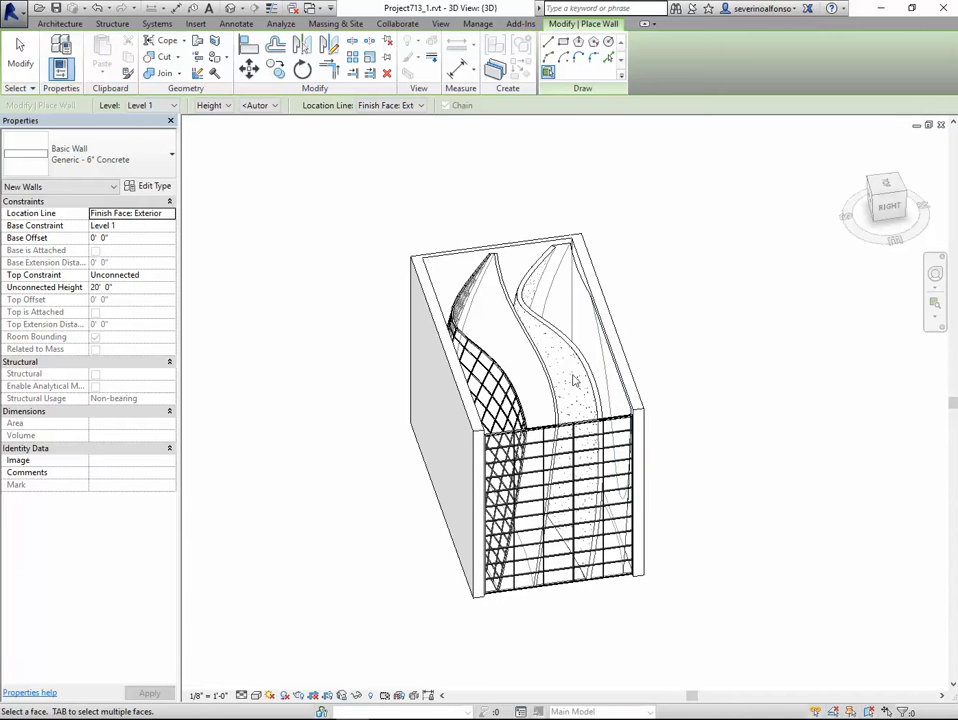
key(Escape)
click(545, 325)
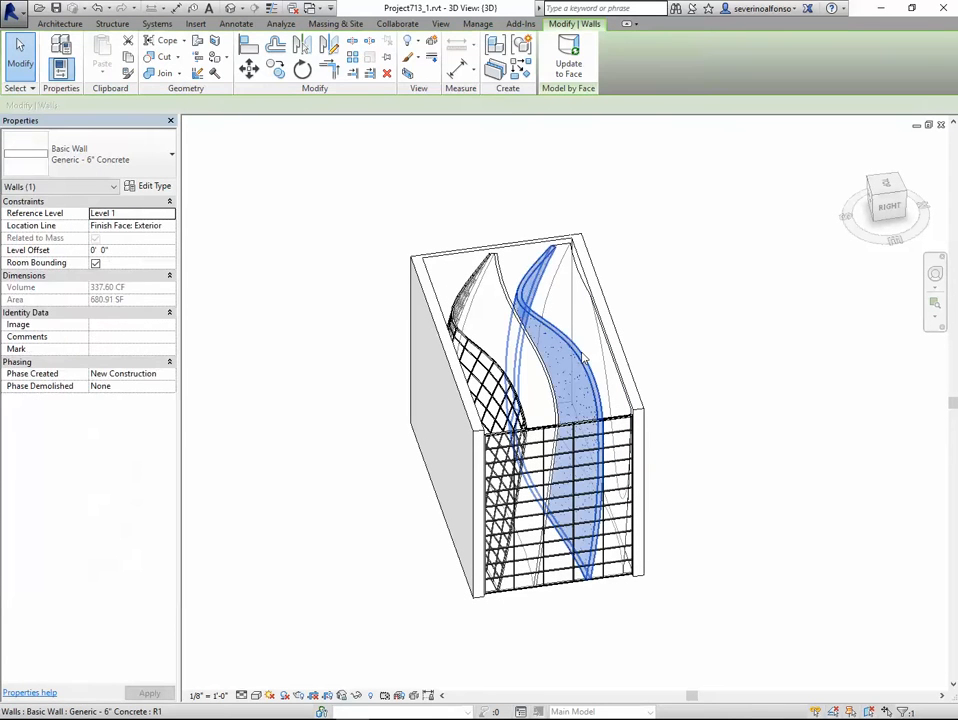
key(Delete)
- Try the Generic - 6" Concrete wall on another face of the ProjectSkin mass and leave the wall command
click(256, 52)
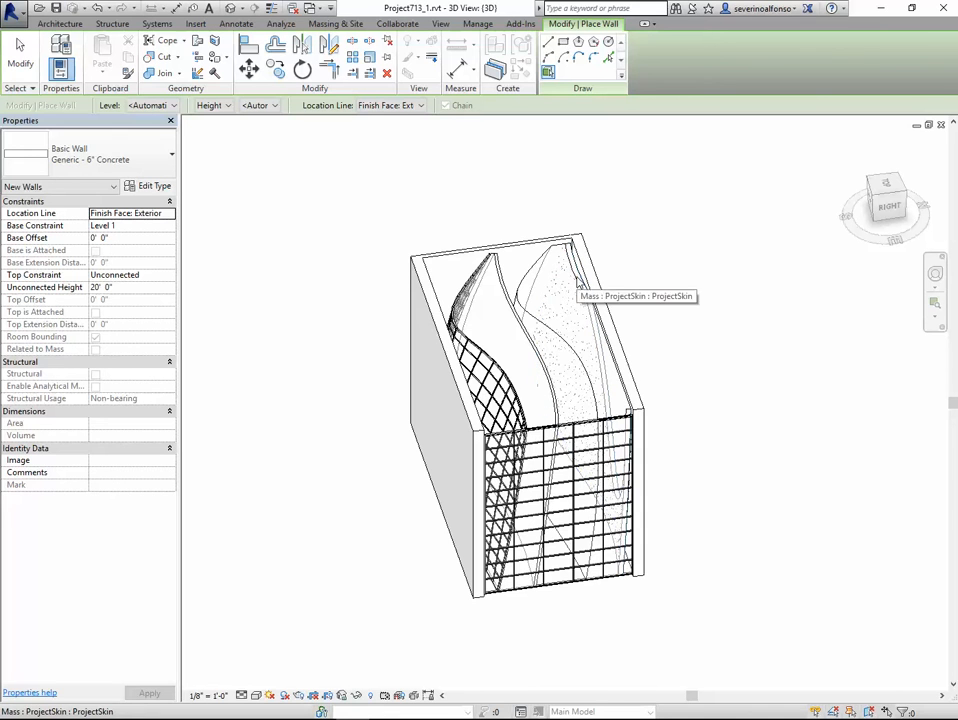
shift+middle_drag(577, 283, 560, 333)
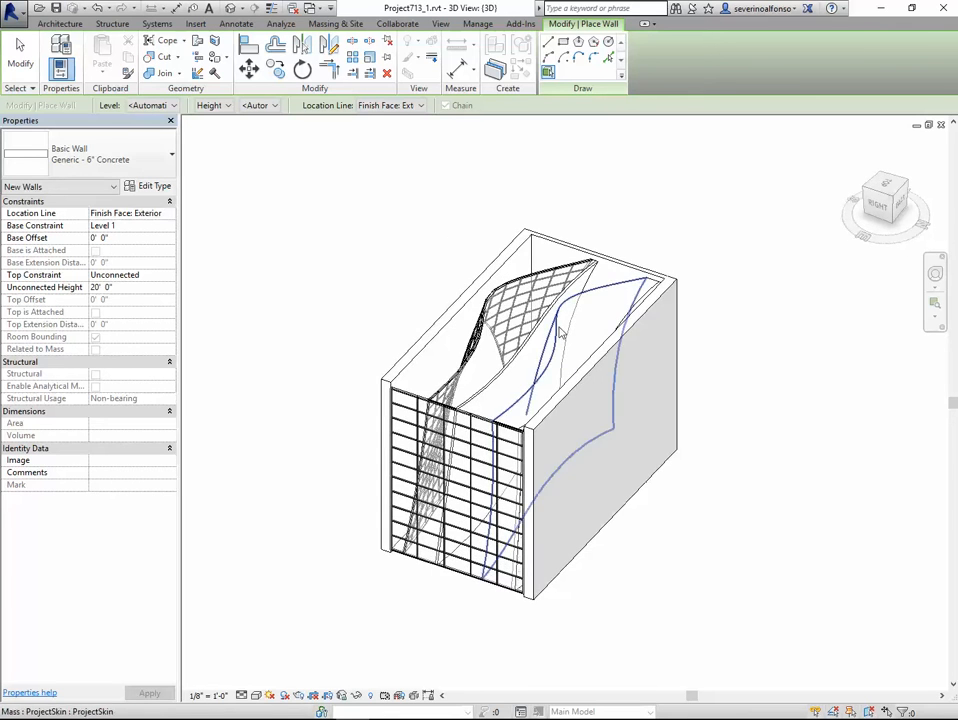
key(Escape)
- Temporarily isolate the ProjectSkin mass element in the 3D view
scroll(560, 333, down, 2)
shift+middle_drag(639, 430, 639, 430)
shift+middle_drag(442, 506, 585, 393)
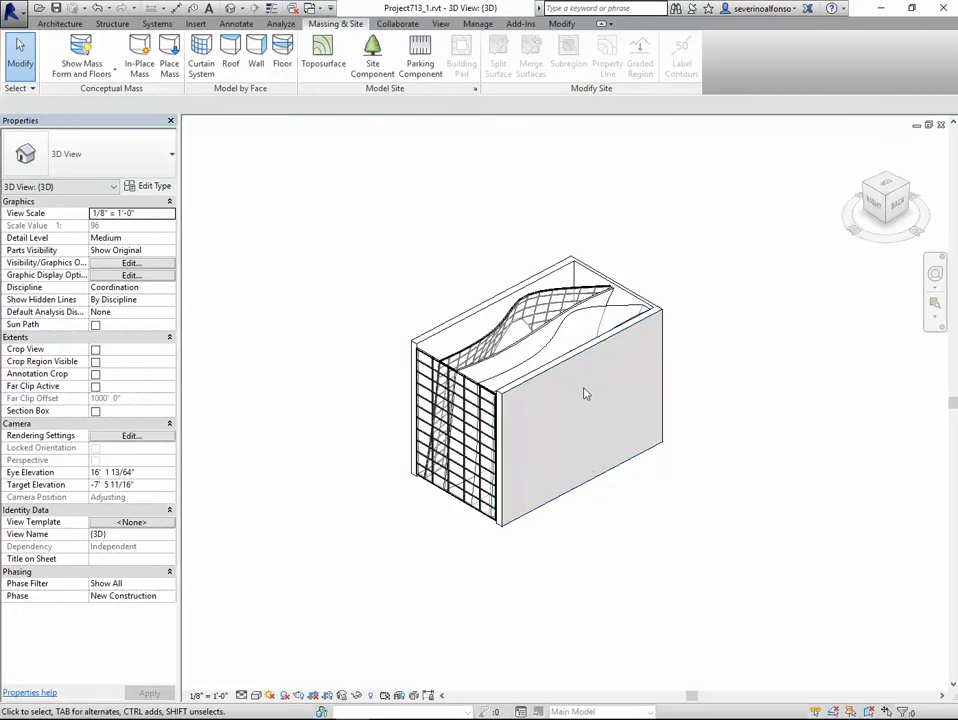
click(559, 337)
click(357, 695)
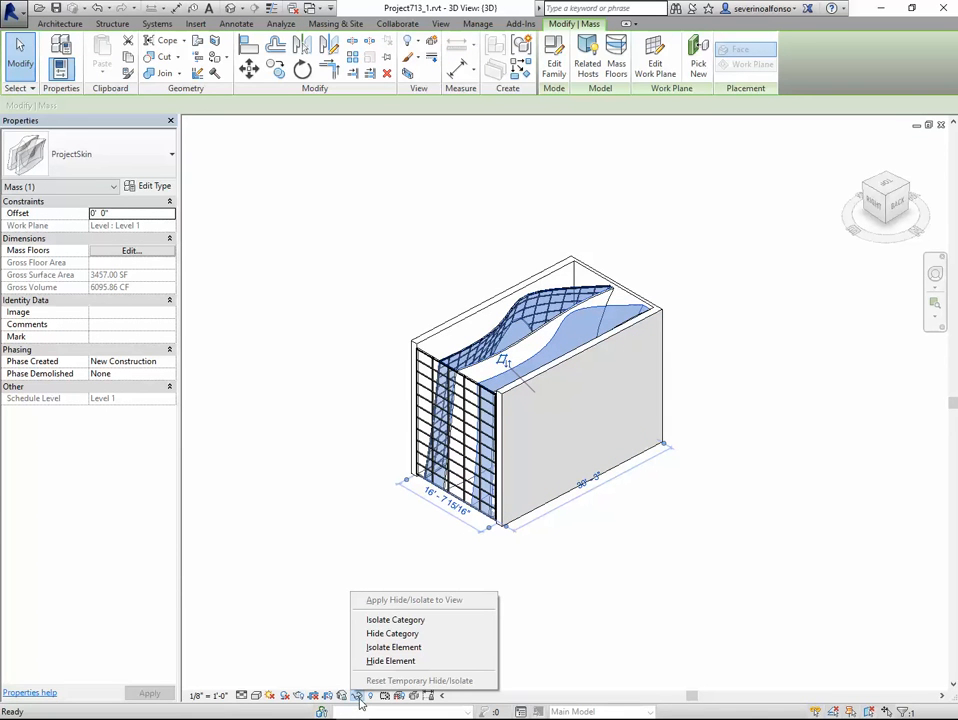
click(380, 649)
click(321, 445)
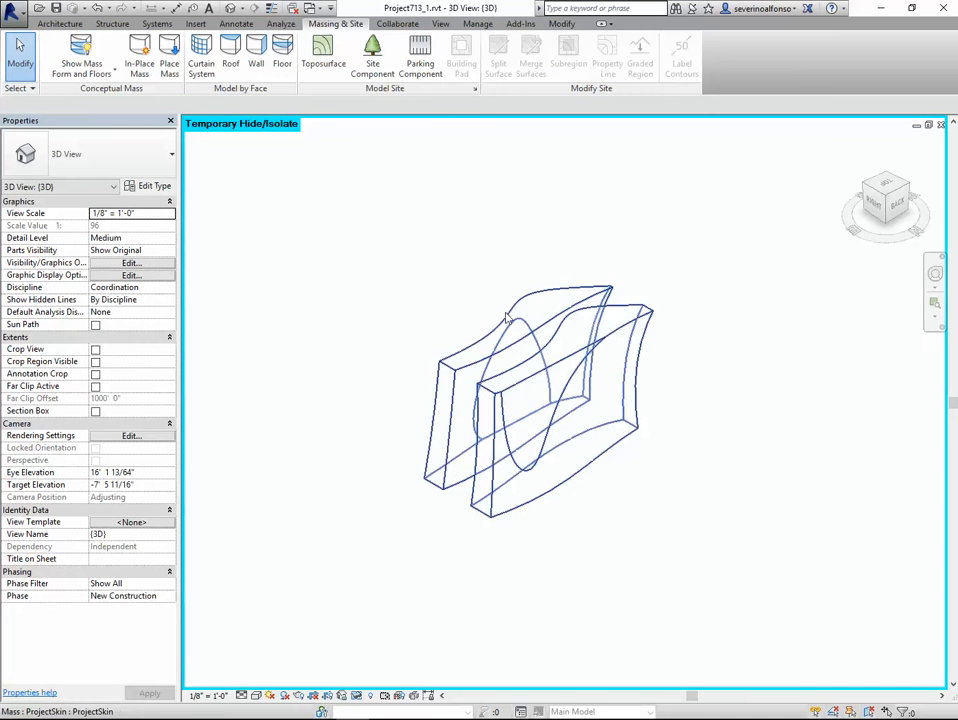
- Generate a mass floor for the isolated ProjectSkin mass at Level 2
mouse_move(484, 405)
shift+middle_down()
mouse_move(646, 293)
mouse_move(470, 410)
shift+middle_up()
middle_drag(598, 340, 578, 374)
click(564, 387)
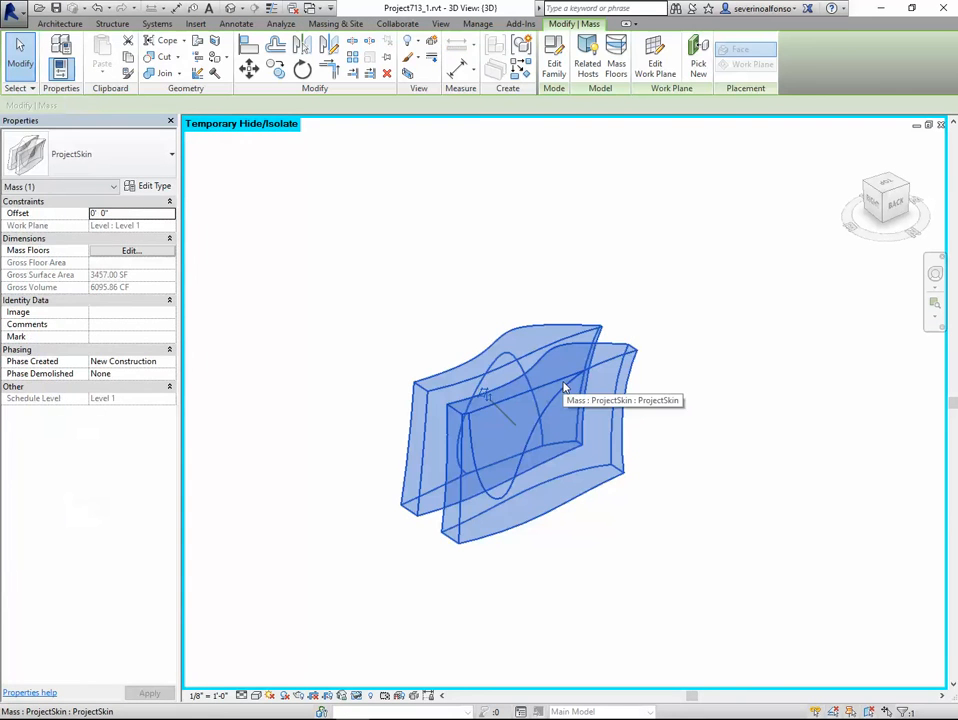
click(616, 64)
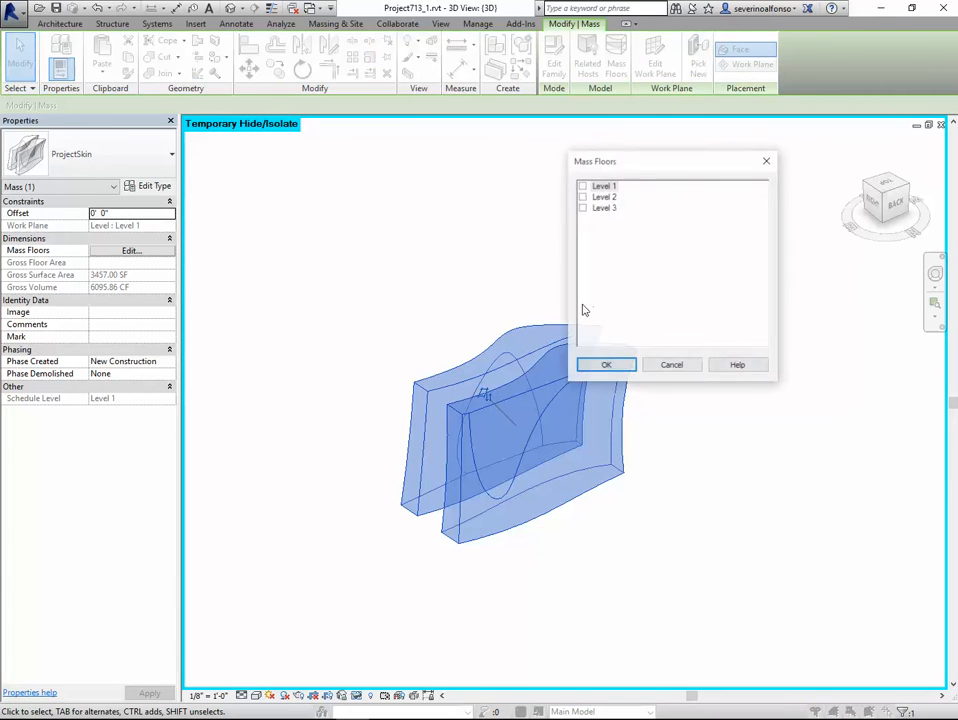
click(606, 366)
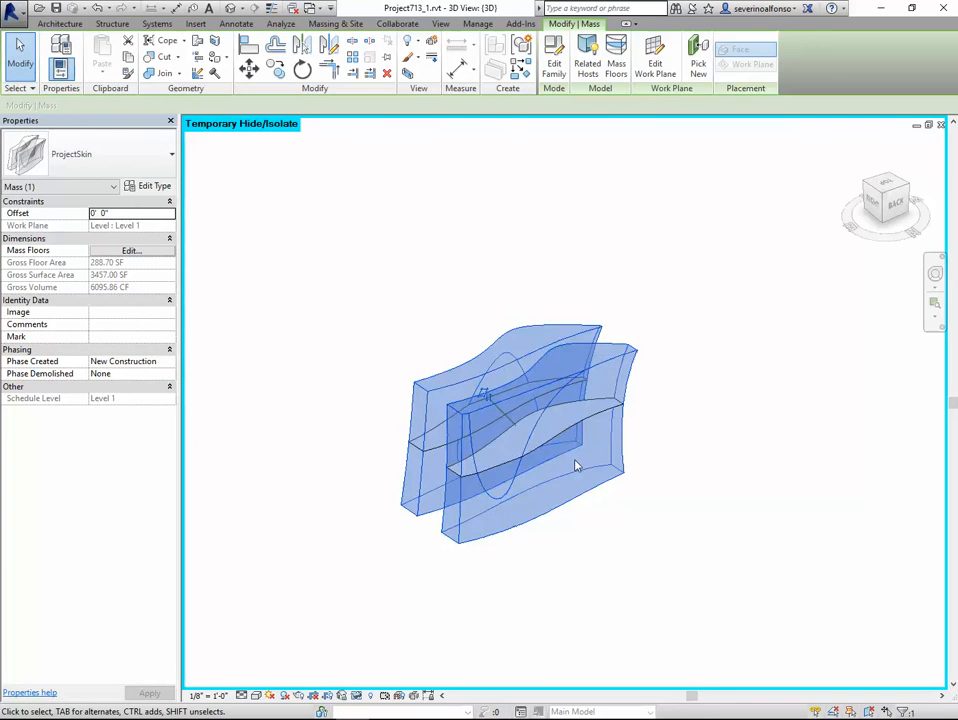
click(644, 560)
- Create Generic - 12" floors by face on the ProjectSkin mass floor at Level 2
click(282, 55)
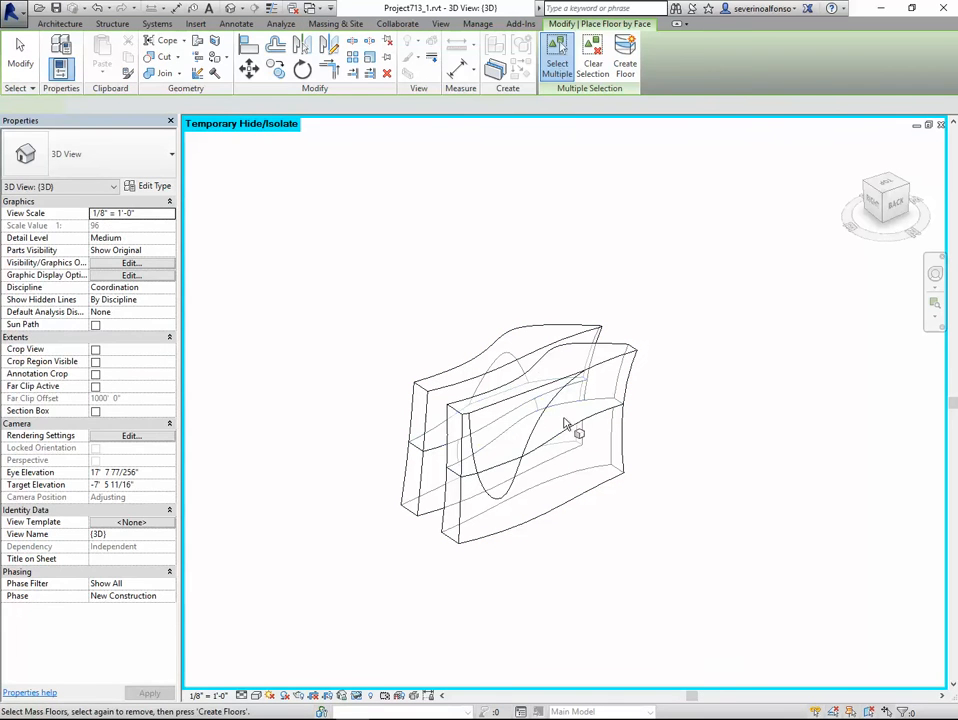
click(566, 430)
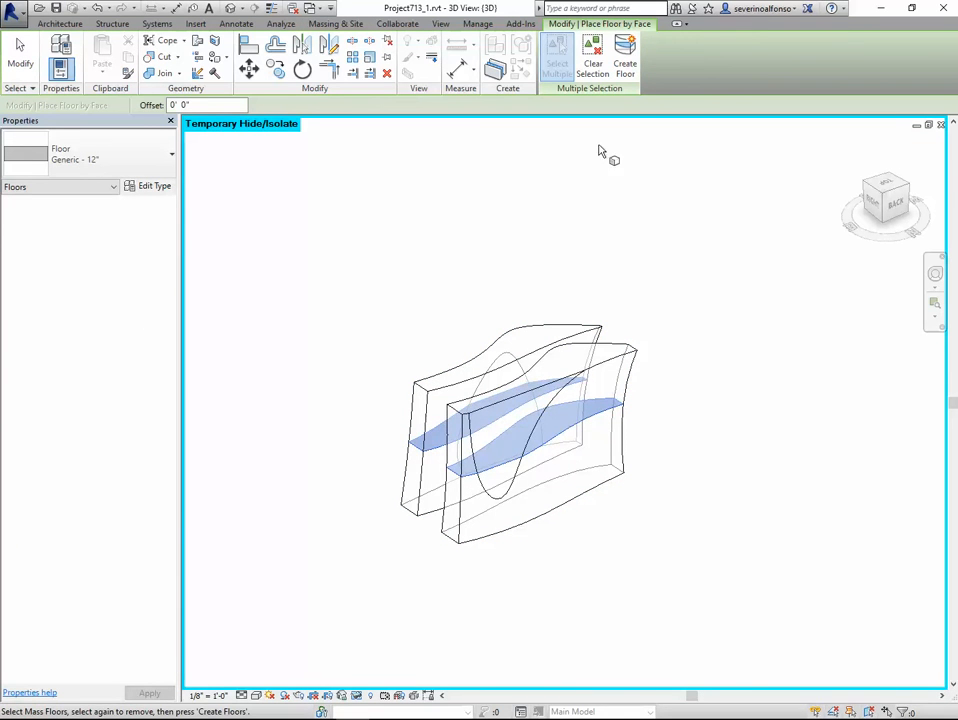
click(625, 62)
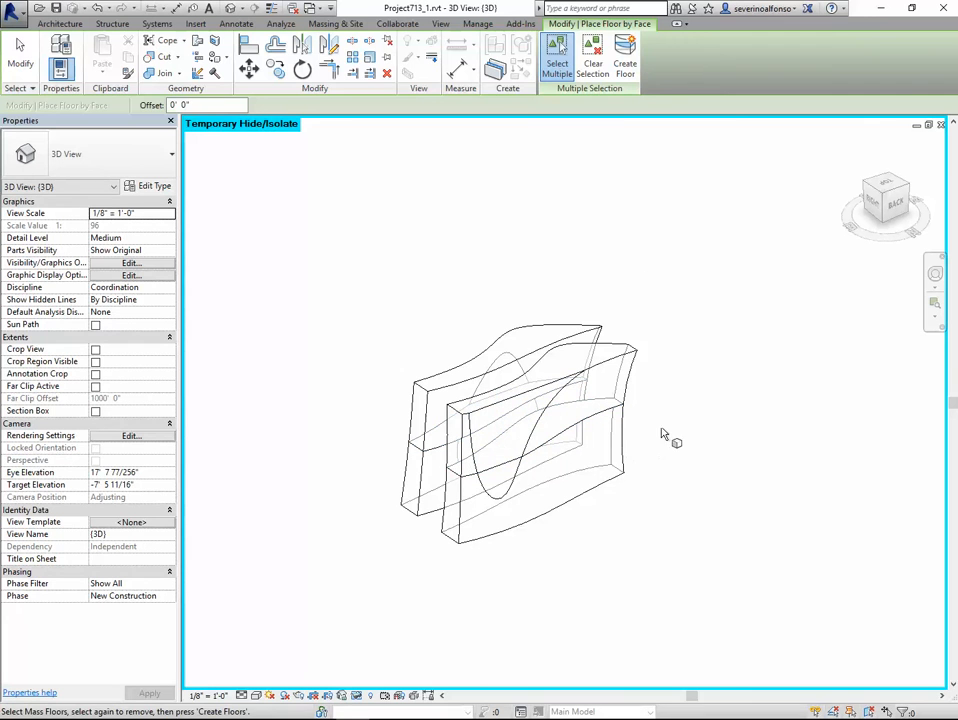
key(Escape)
- Reset the temporary hide/isolate of the 3D view and try hiding the ProjectSkin mass by category
click(384, 695)
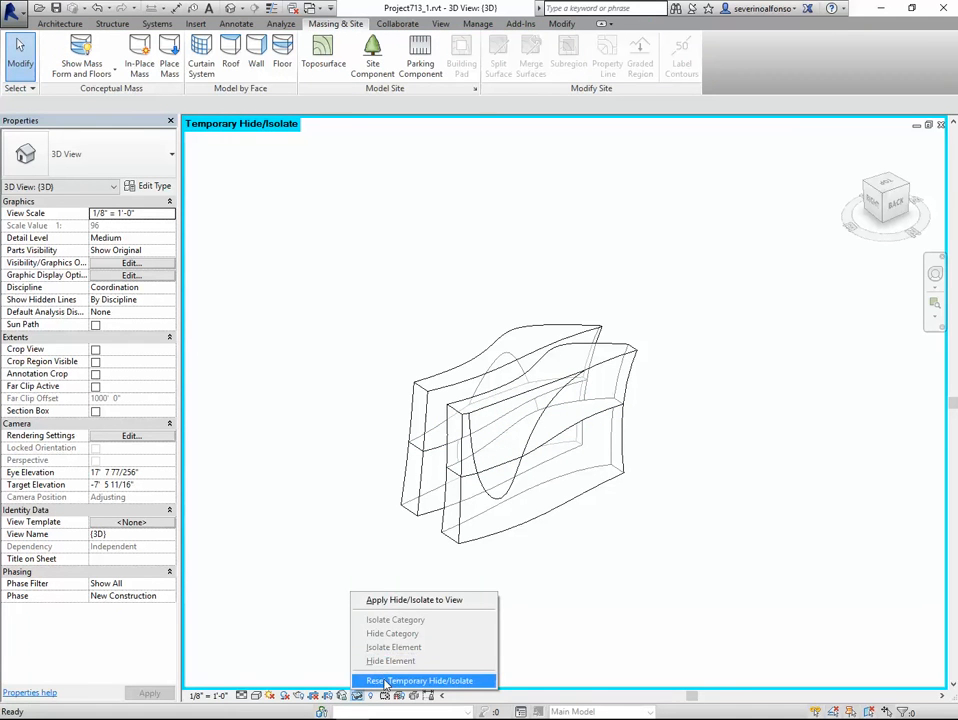
click(384, 685)
click(529, 367)
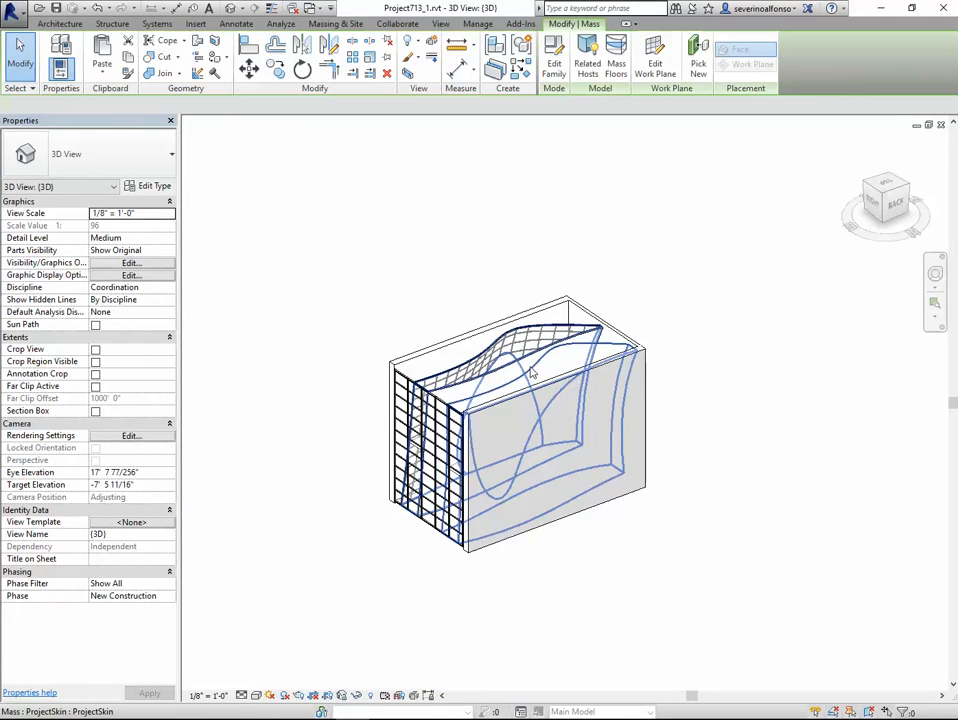
shift+middle_drag(529, 367, 547, 356)
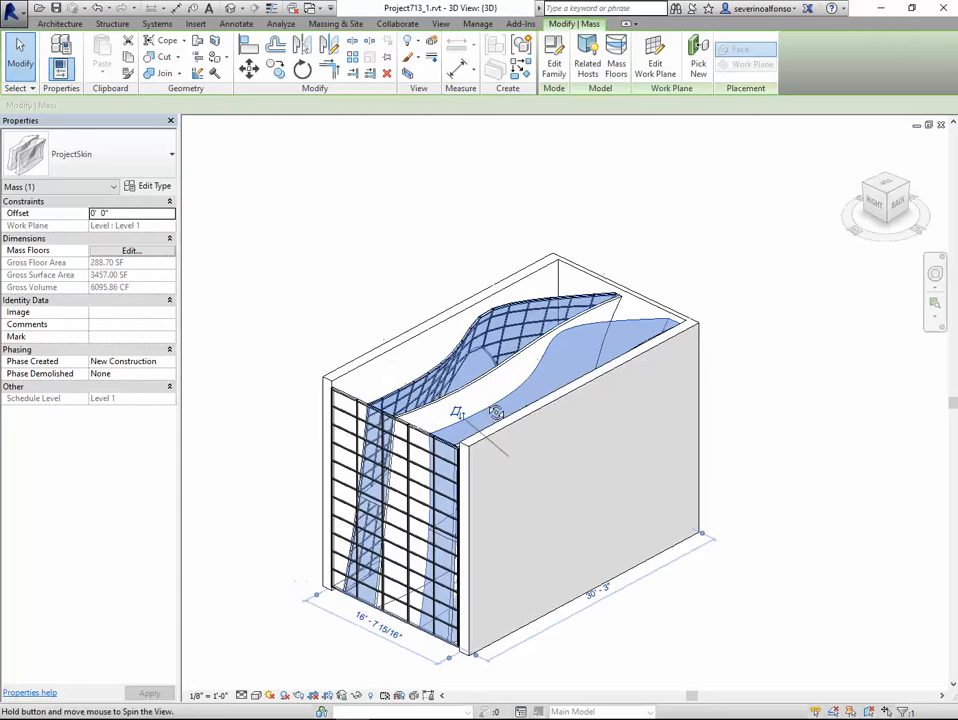
right_click(547, 355)
mouse_move(660, 479)
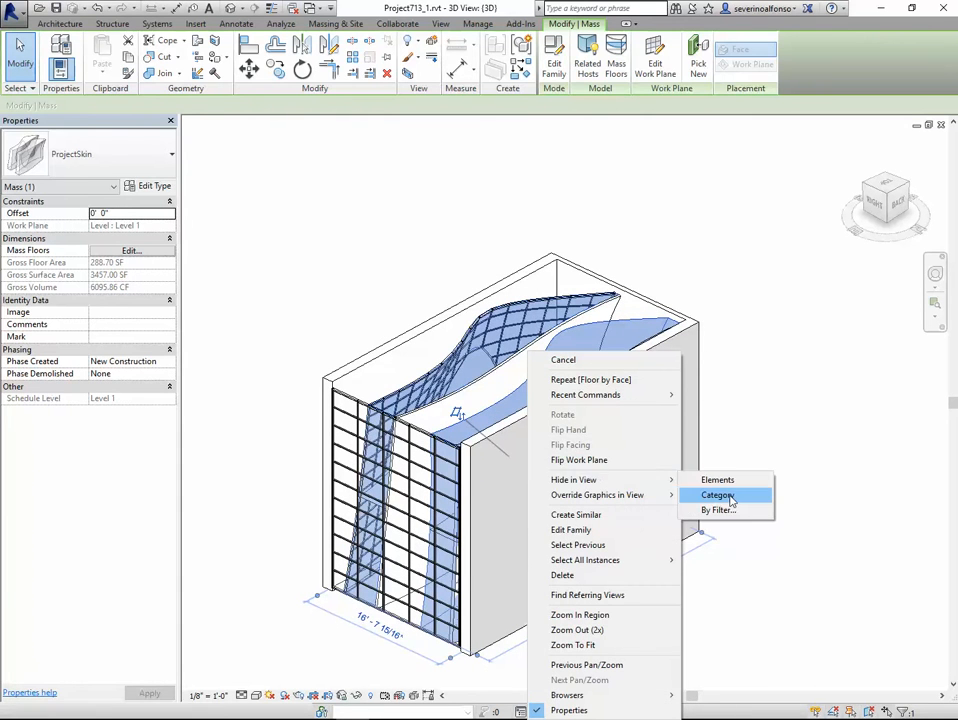
click(720, 494)
click(603, 330)
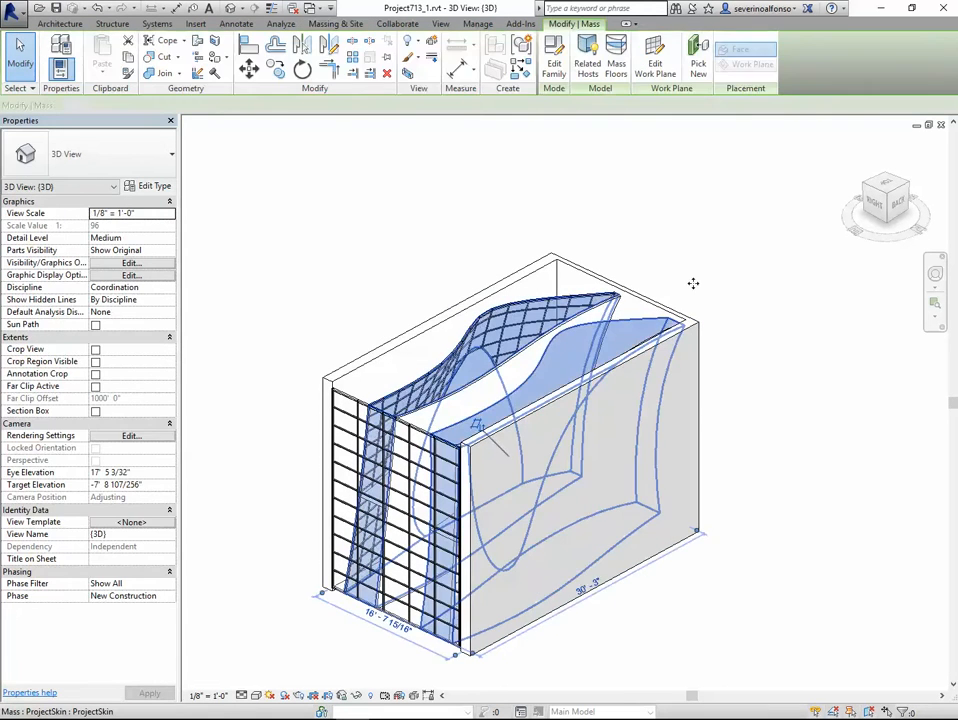
click(698, 243)
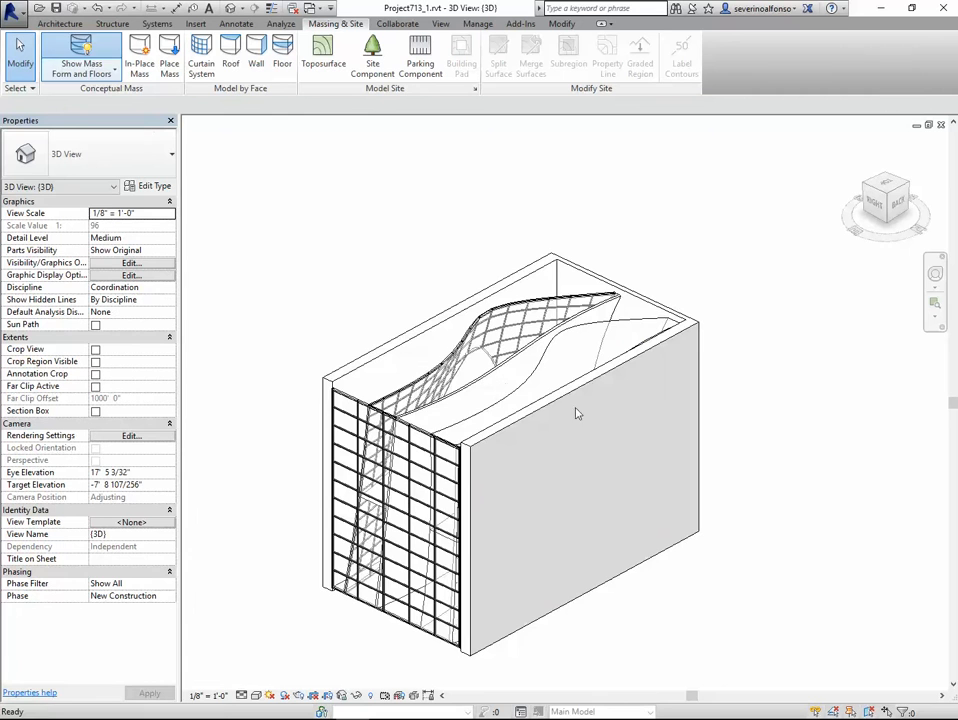
- Create 3" LW Concrete on 2" Metal Deck floors by face on the ProjectSkin mass floor at Level 2
shift+middle_drag(515, 420, 569, 366)
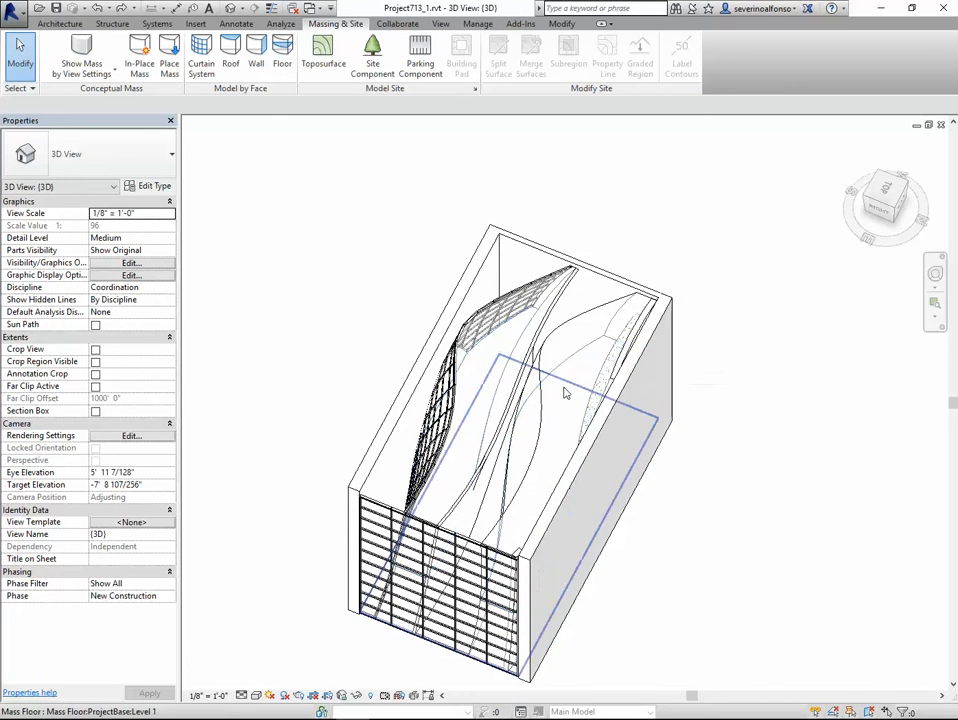
scroll(574, 364, up, 3)
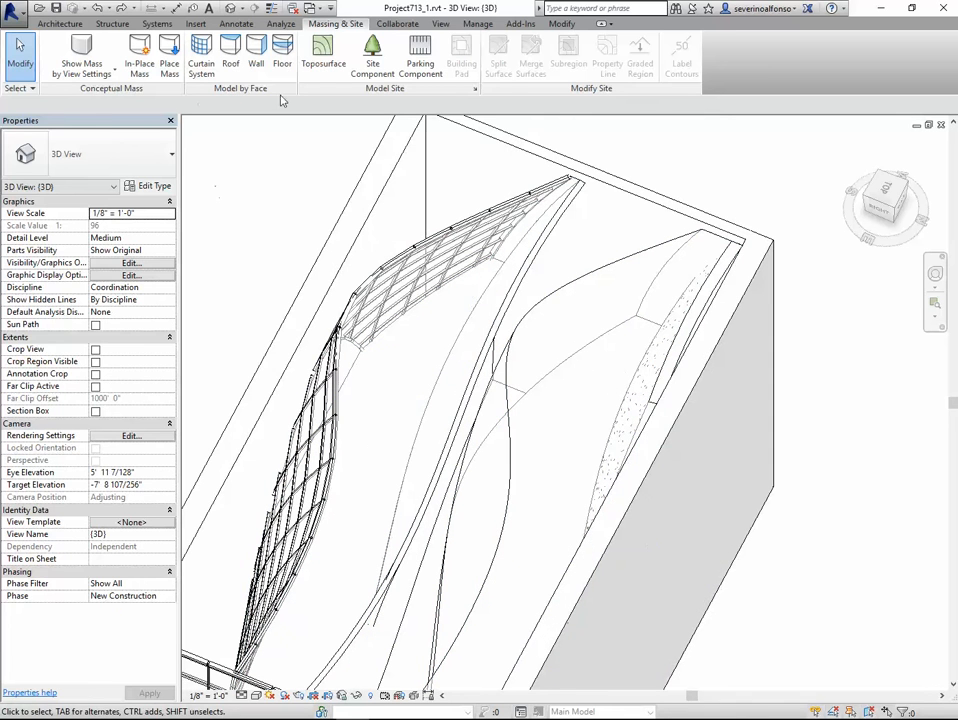
click(282, 62)
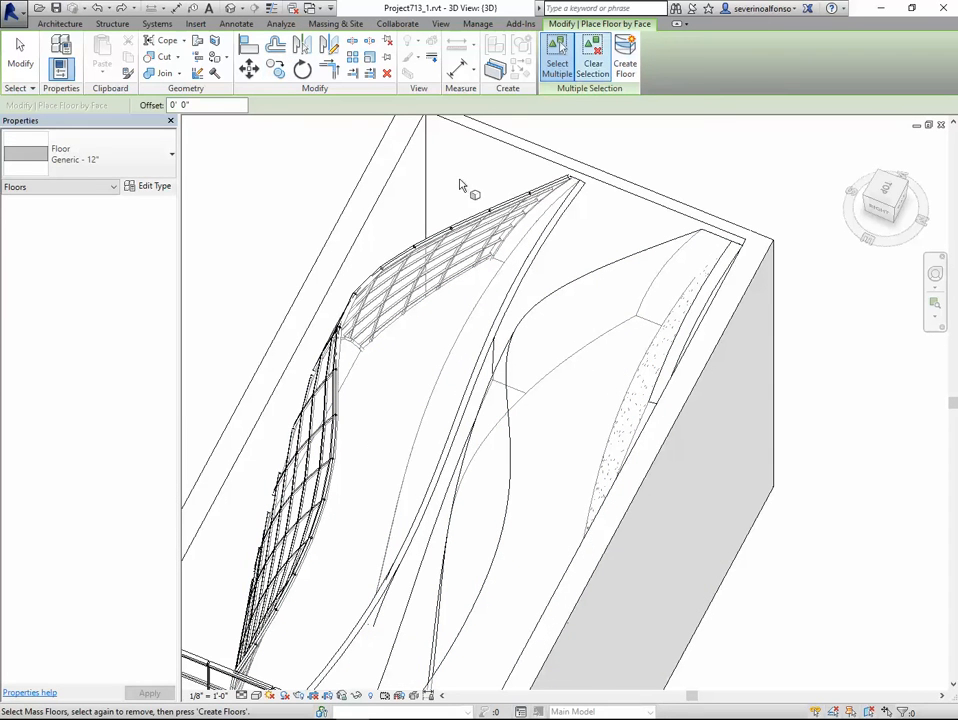
click(104, 154)
click(72, 228)
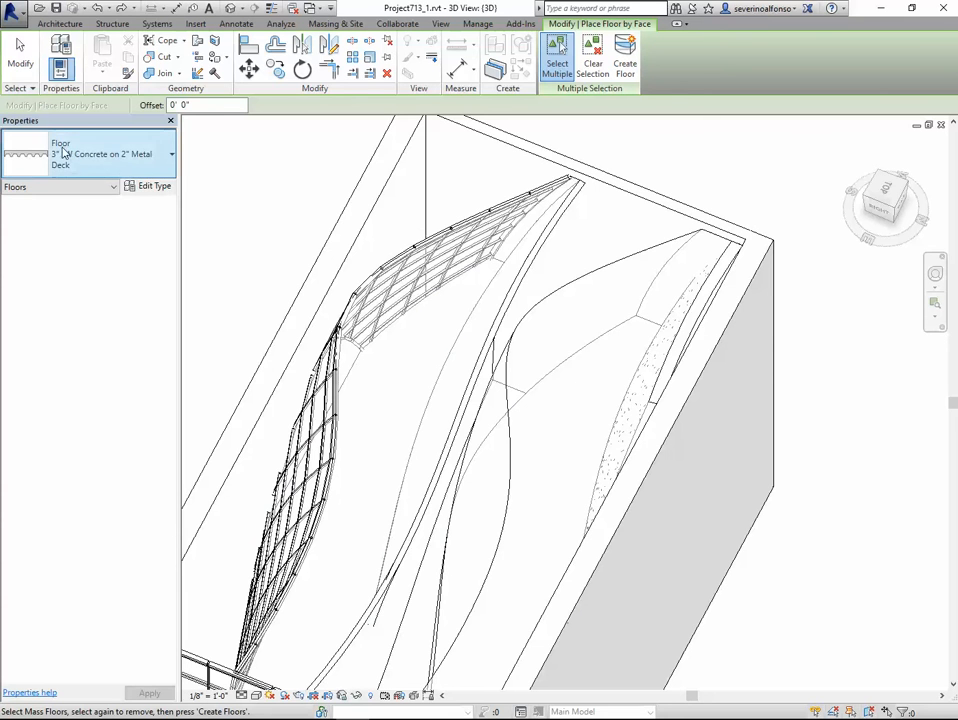
click(609, 342)
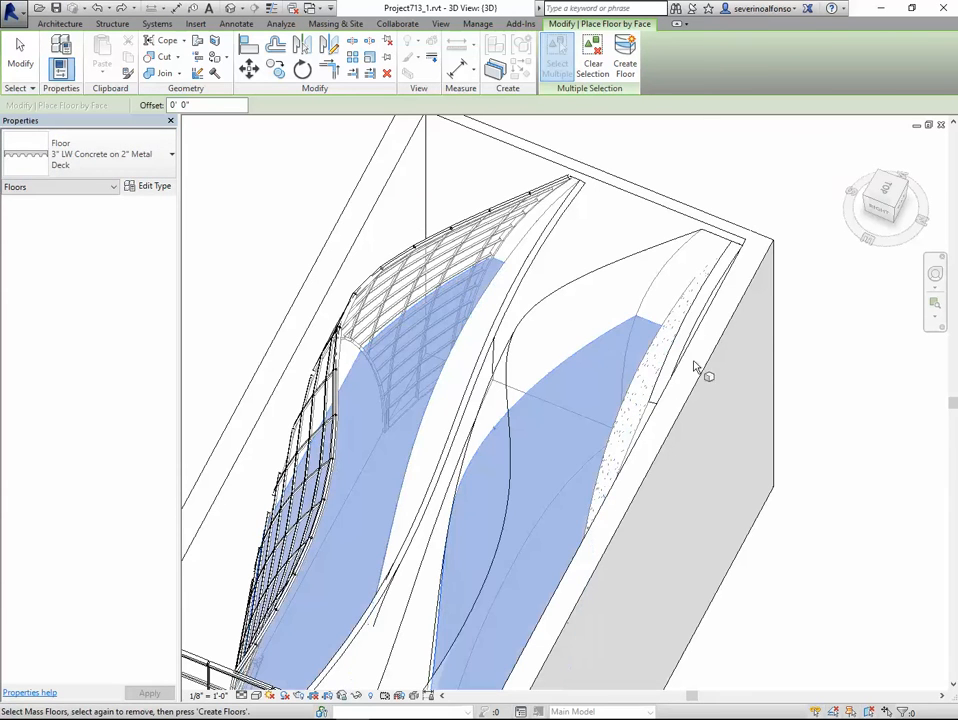
click(630, 66)
scroll(663, 194, down, 2)
middle_drag(663, 197, 642, 203)
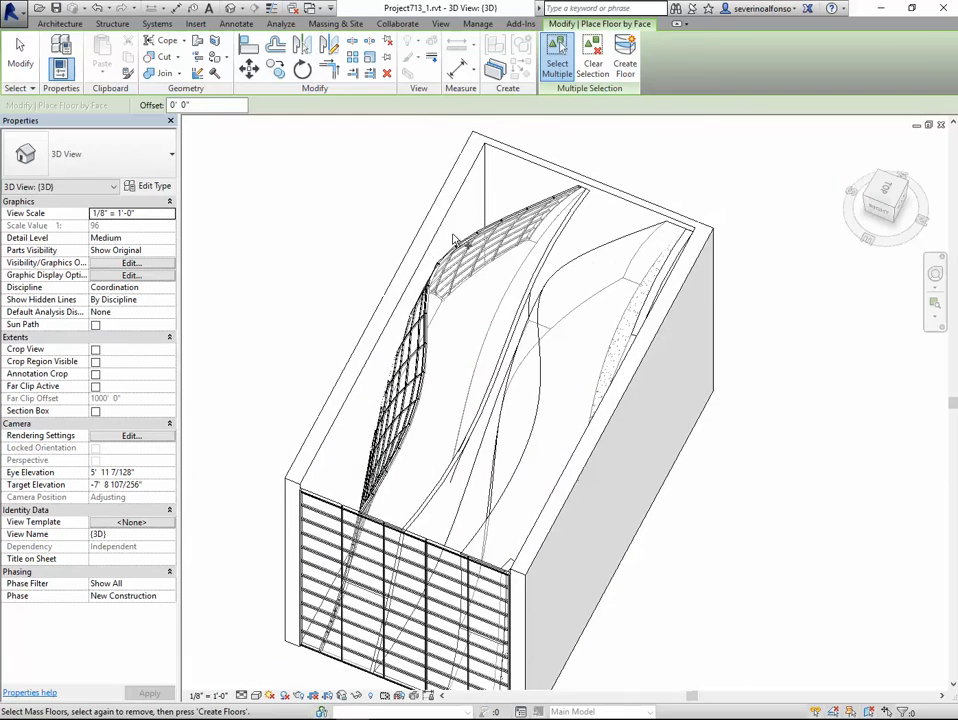
key(Escape)
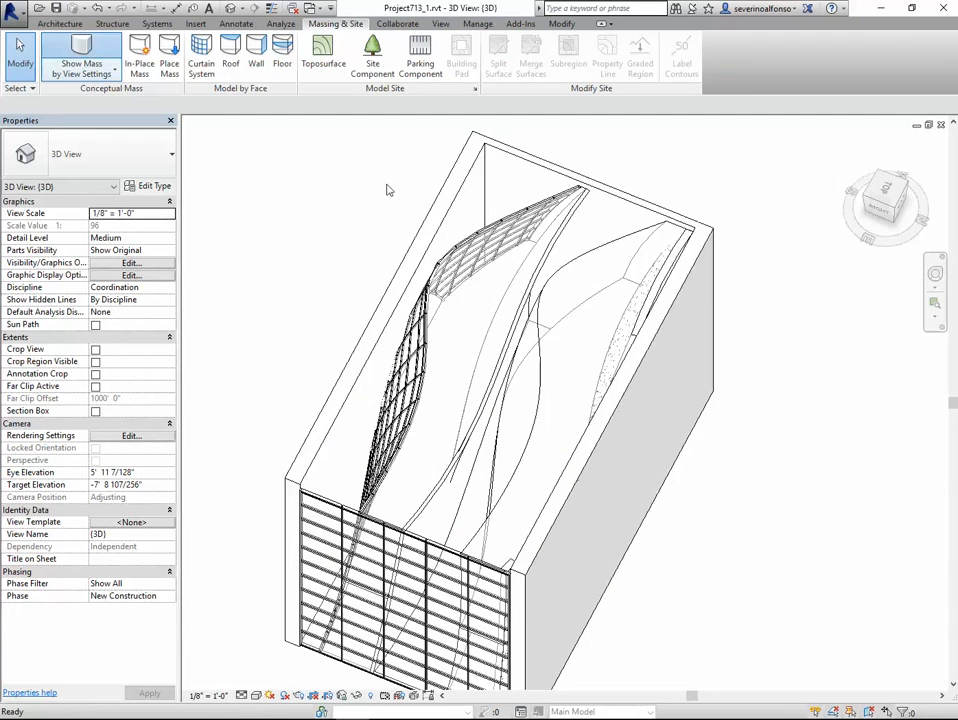
- Show masses by view settings and hide the mass category in the 3D view
shift+middle_drag(386, 310, 205, 168)
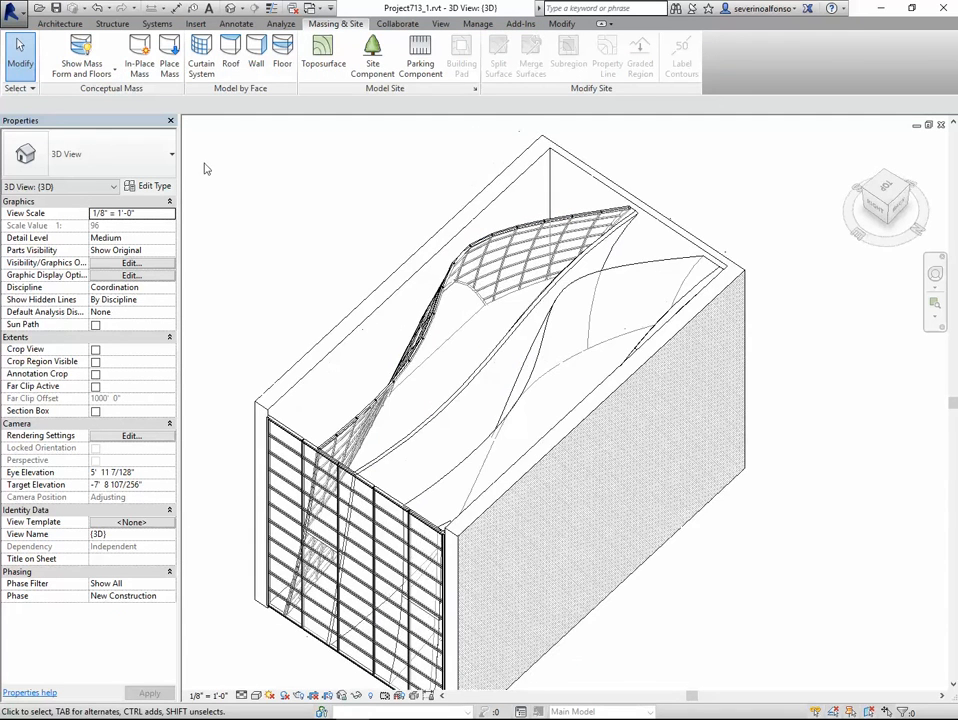
click(82, 52)
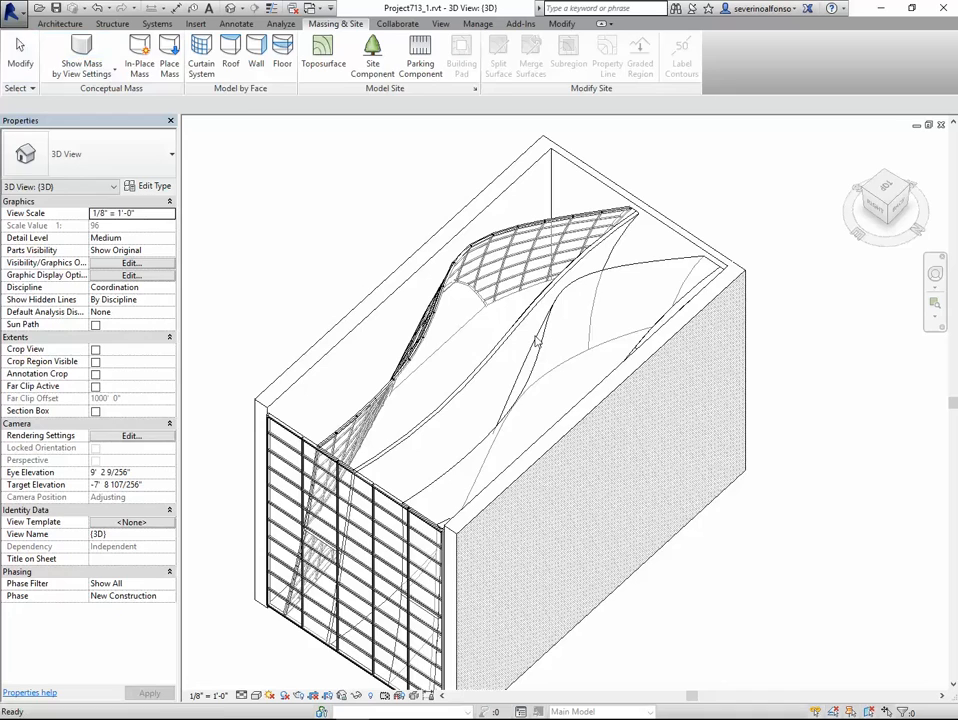
right_click(594, 283)
mouse_move(740, 404)
click(826, 422)
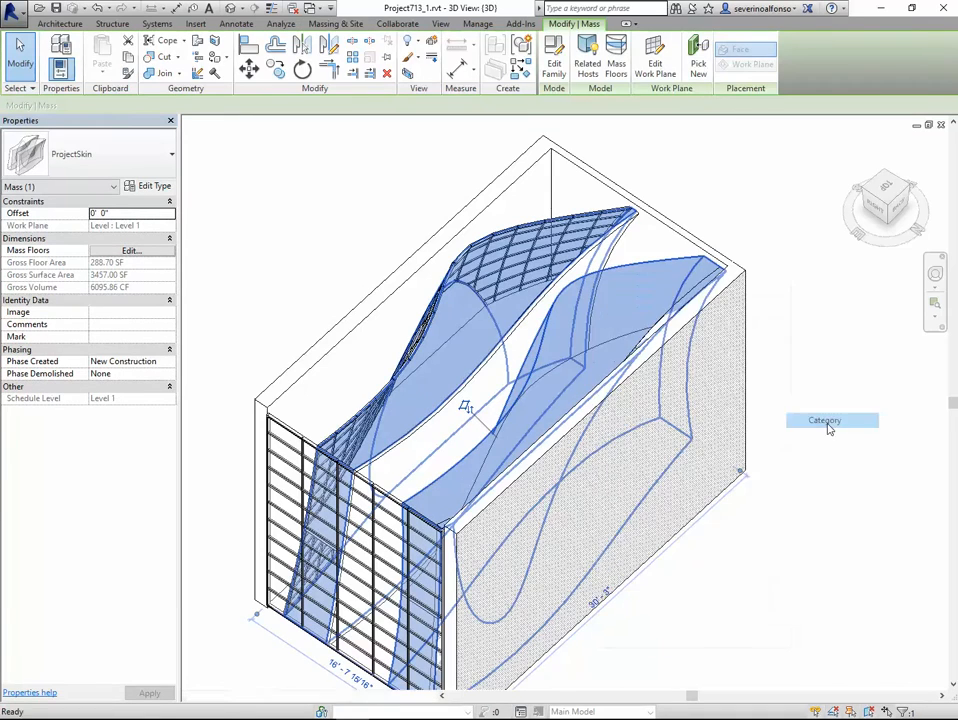
shift+middle_drag(753, 513, 470, 390)
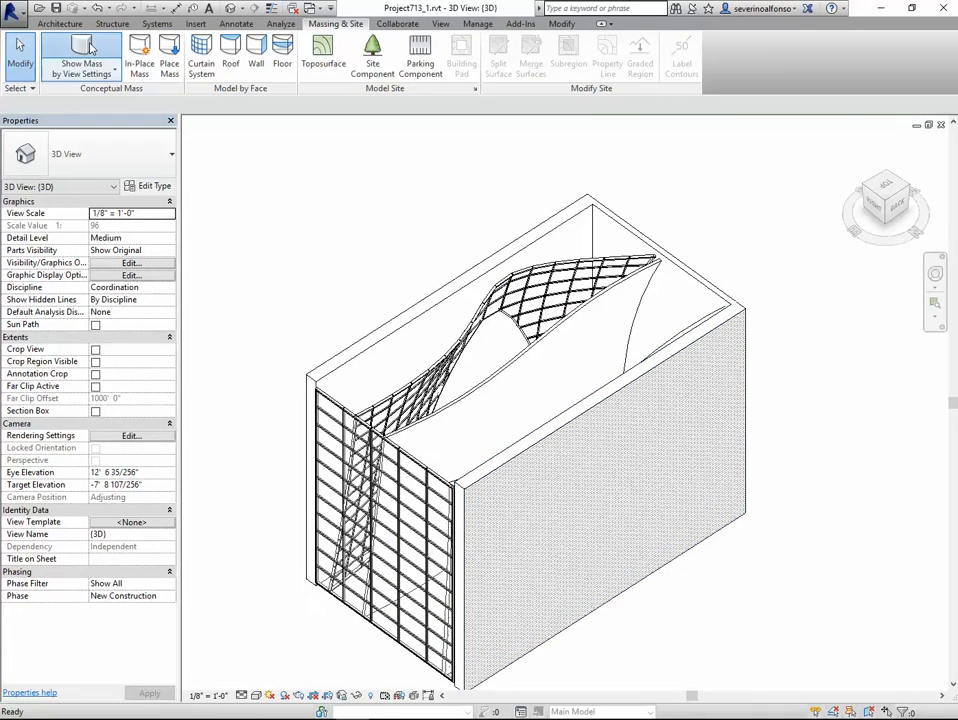
- Switch the mass form and floors display on and back to view settings to look for the new floors
click(89, 46)
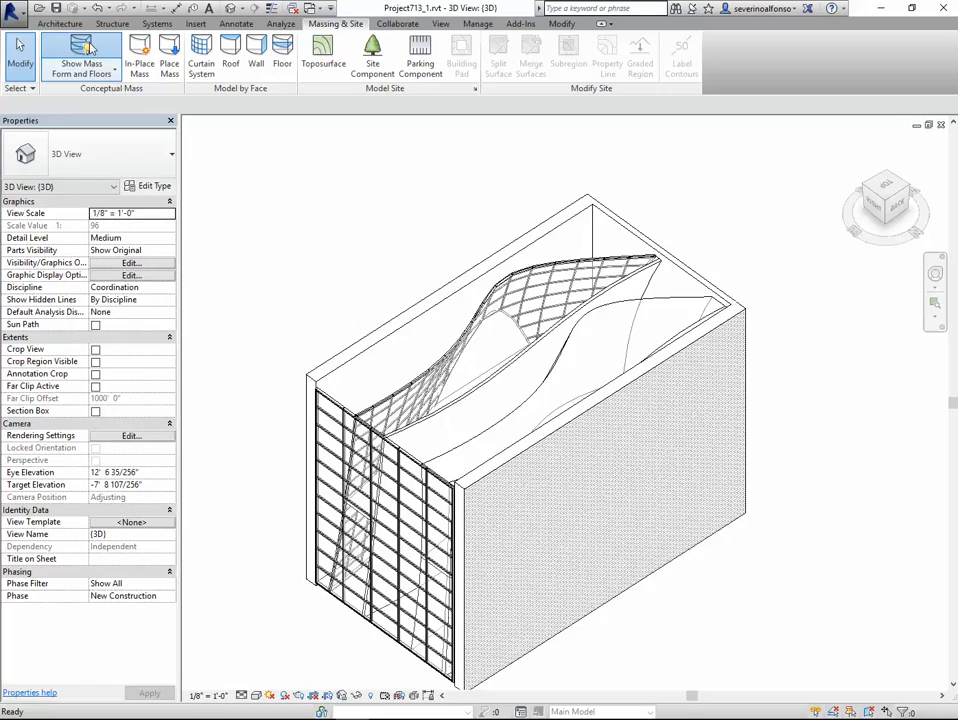
shift+middle_drag(220, 133, 470, 359)
shift+middle_drag(487, 410, 574, 432)
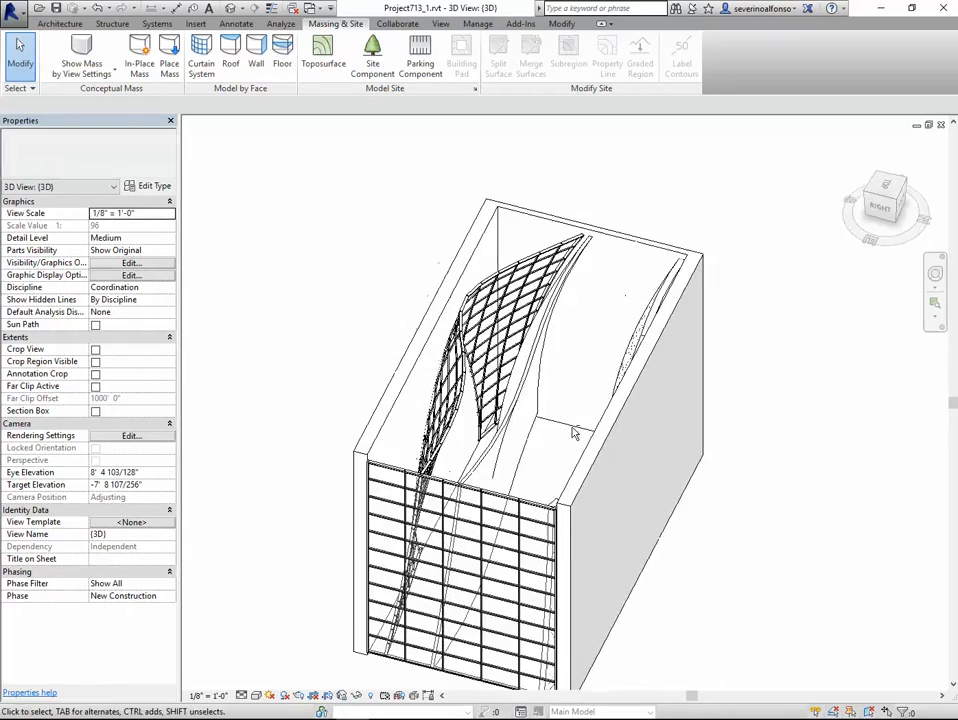
- Turn on the visibility of the Floors category in the 3D view's graphic overrides
key(v)
key(g)
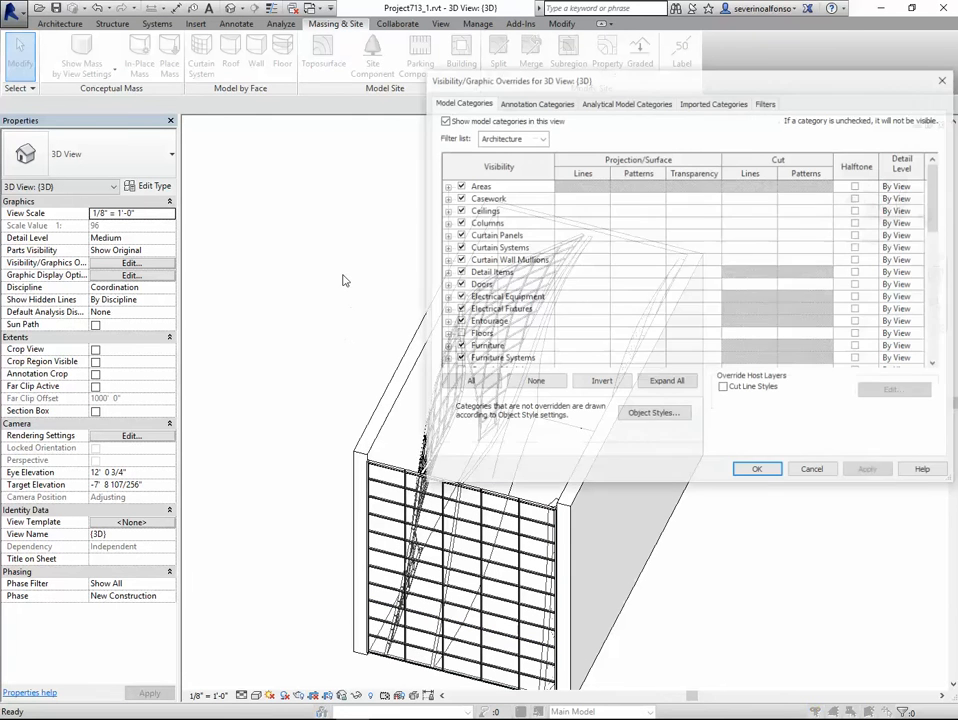
click(481, 224)
click(515, 332)
scroll(520, 325, down, 1)
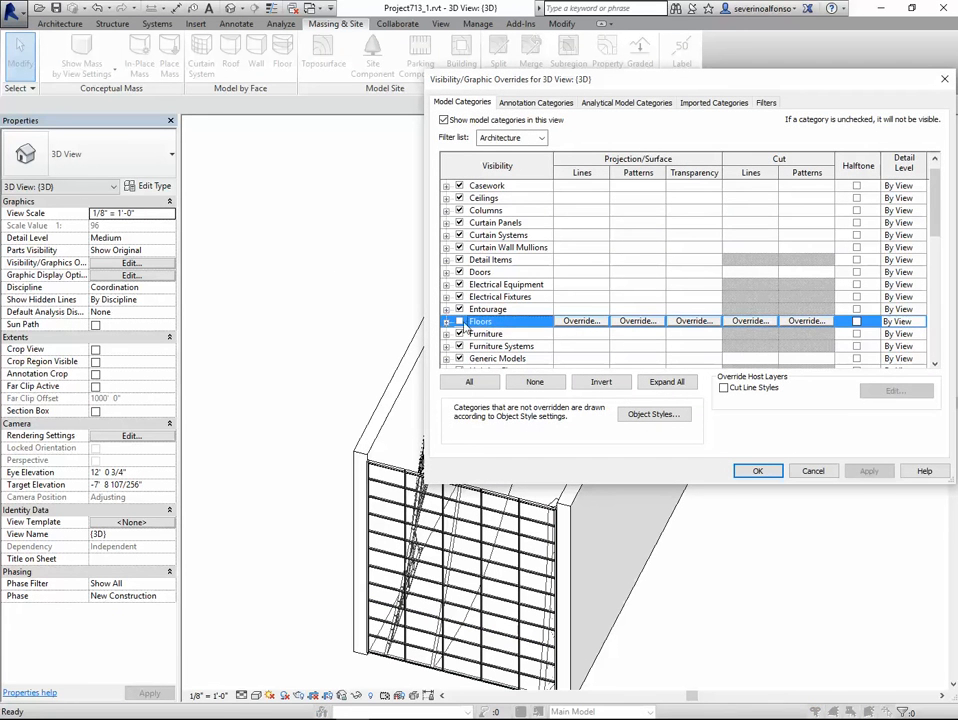
click(758, 471)
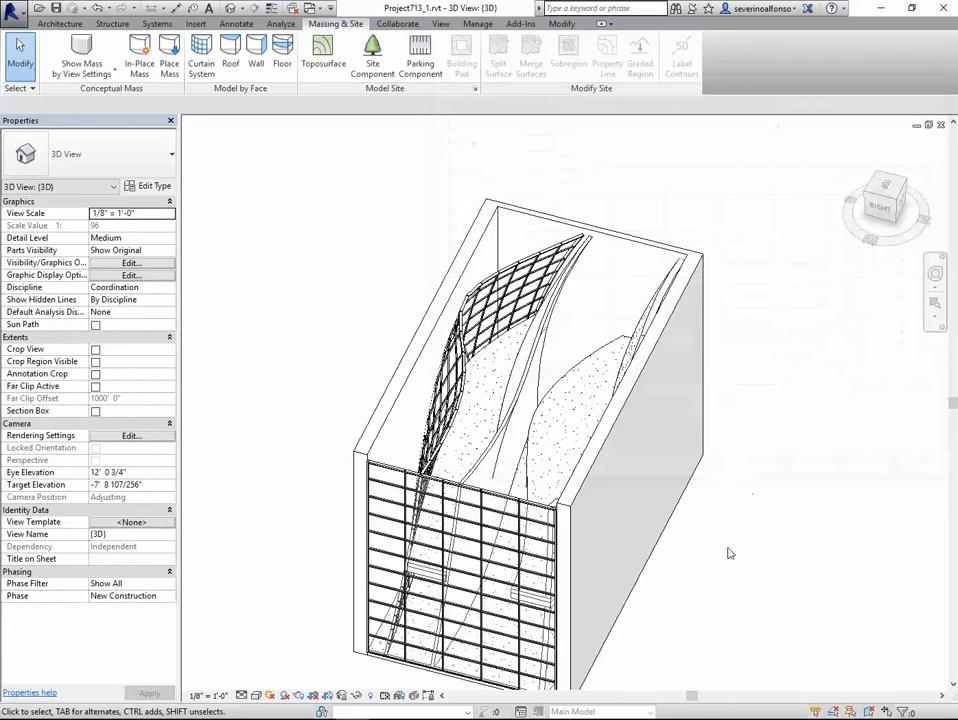
shift+middle_drag(570, 460, 660, 160)
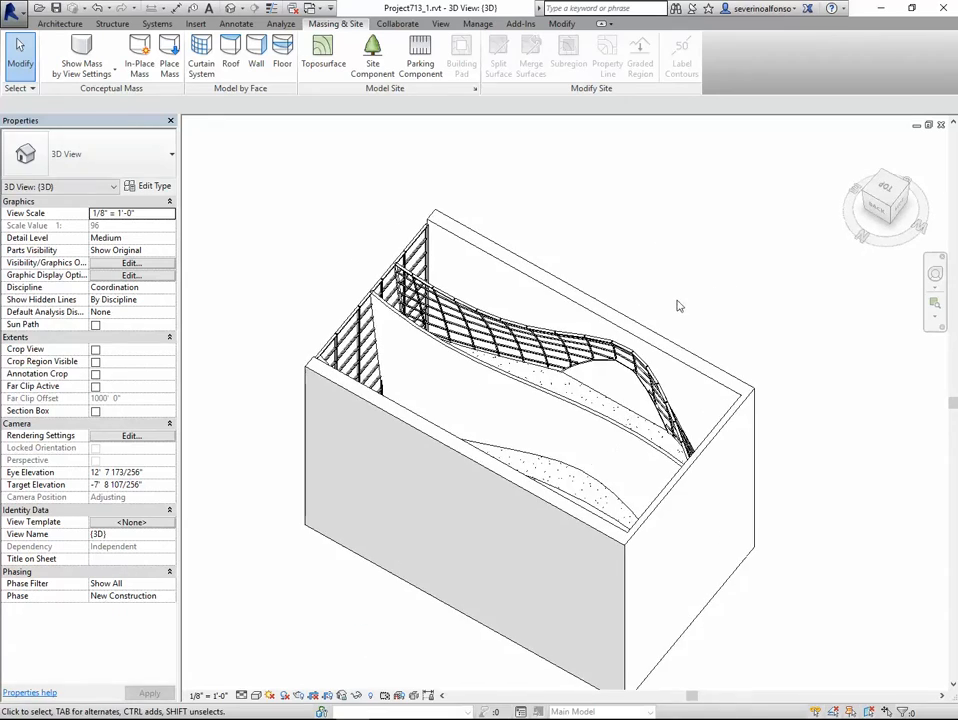
scroll(623, 326, down, 1)
middle_drag(623, 326, 524, 325)
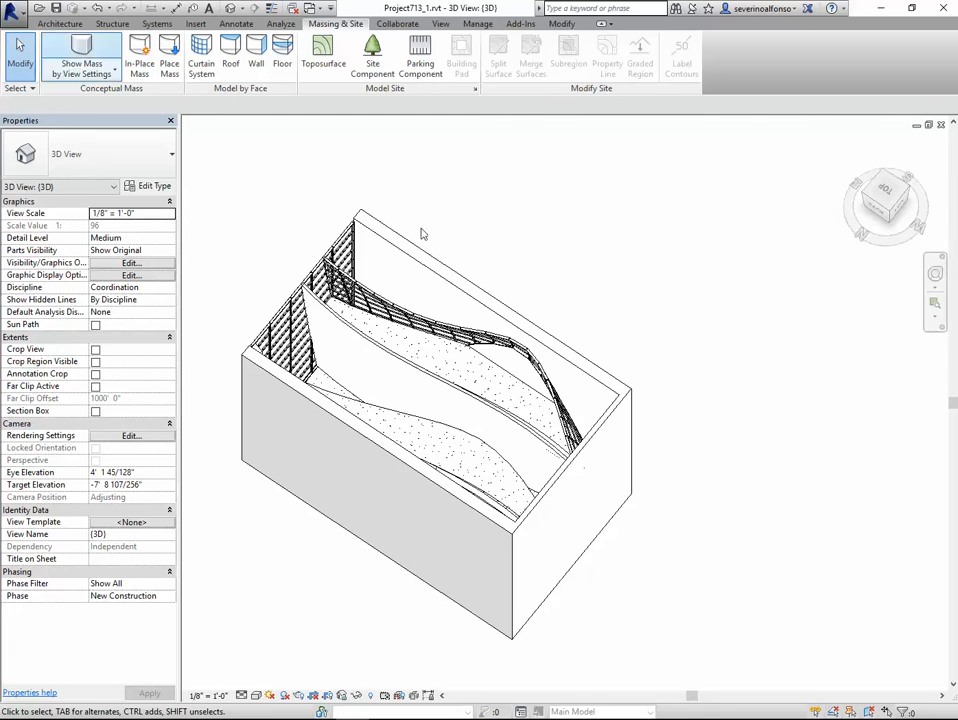
middle_drag(453, 252, 489, 259)
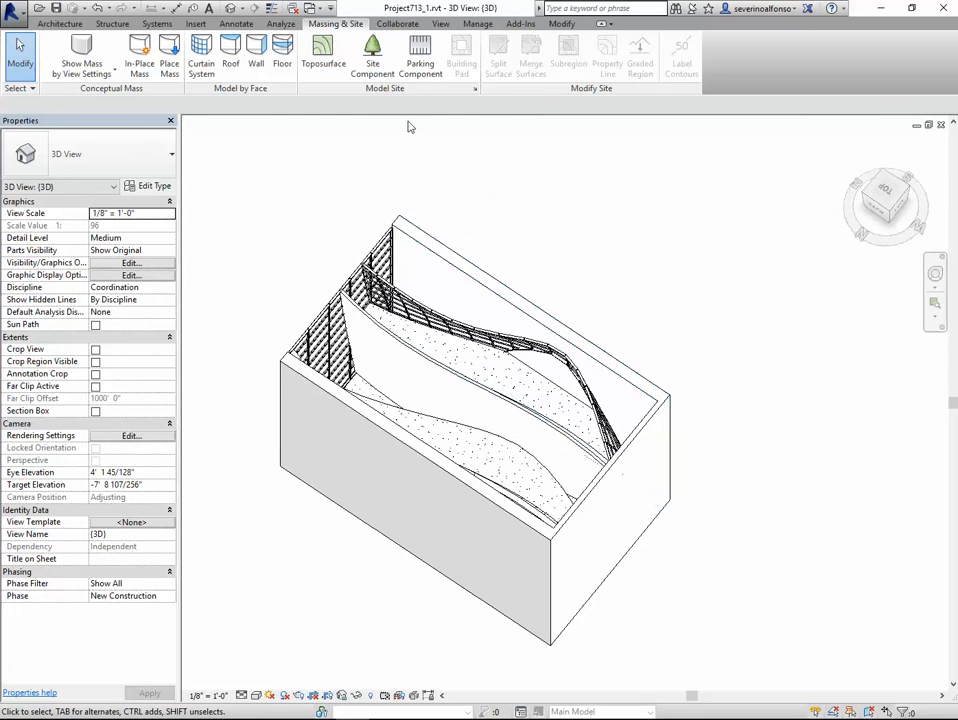
- Tile the open views, maximize the Project713_1 3D view and close the hidden windows
click(60, 23)
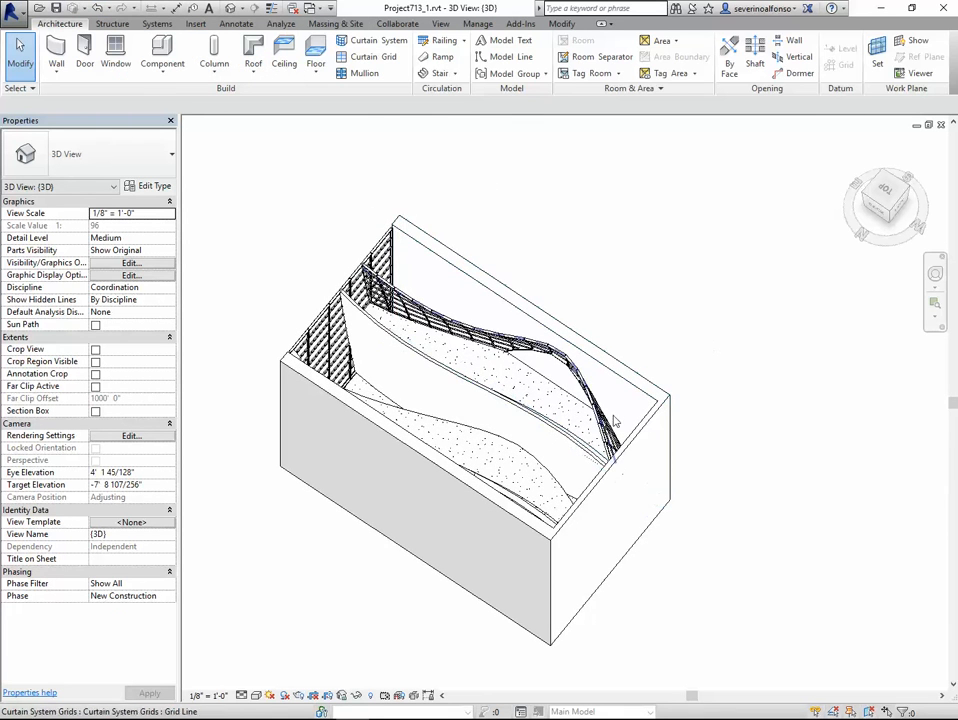
key(w)
key(t)
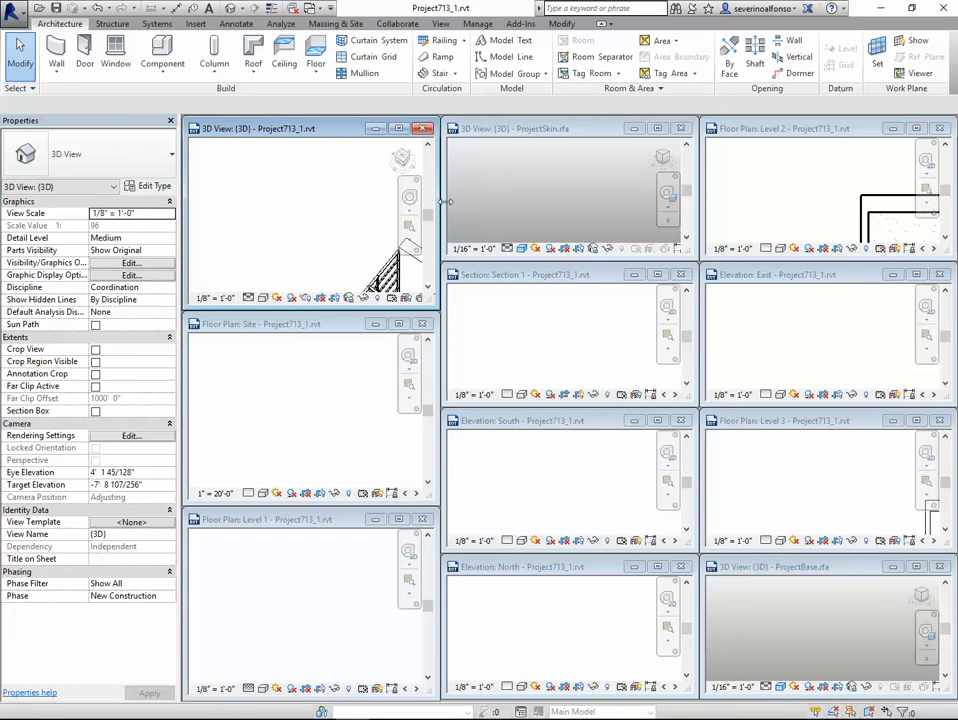
click(399, 130)
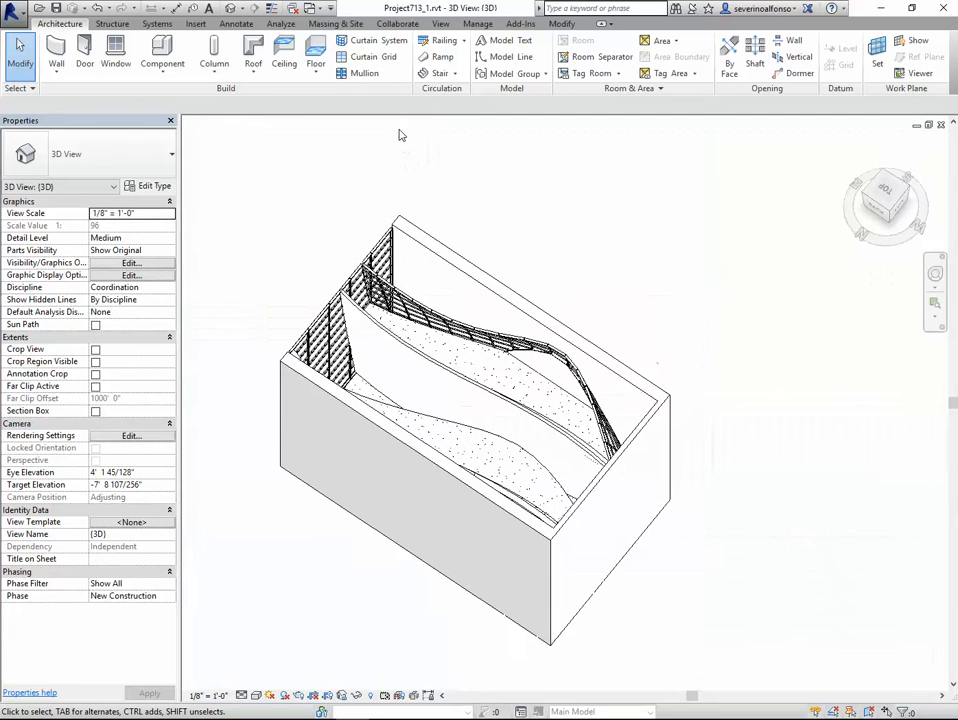
click(294, 9)
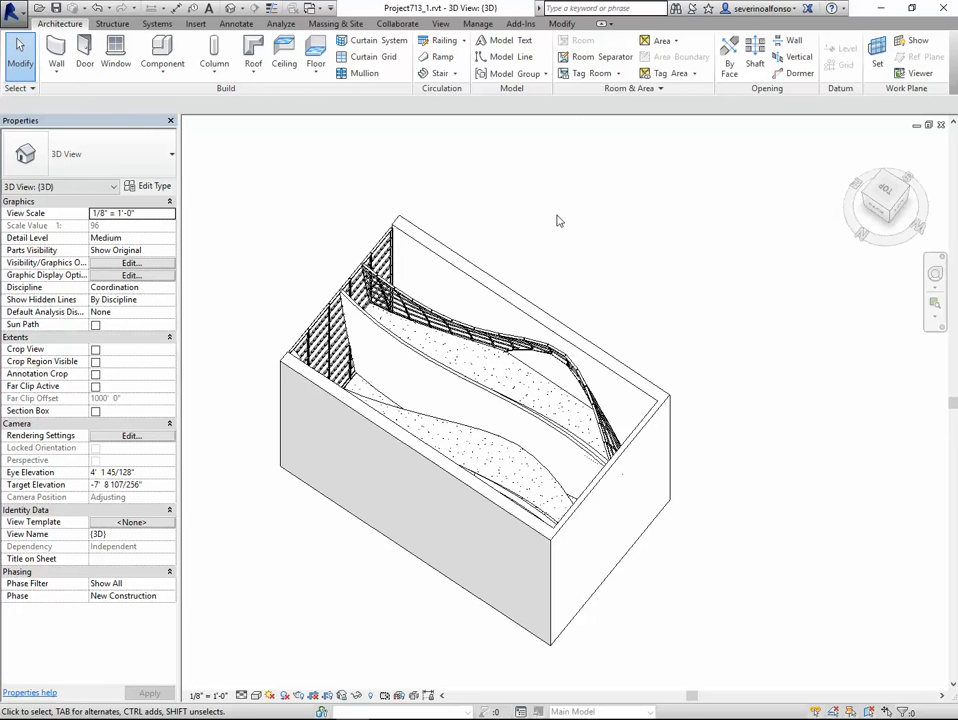
- Tile the open windows, close the ProjectSkin and ProjectBase family views, and maximize the Project713_1 3D view
key(w)
key(t)
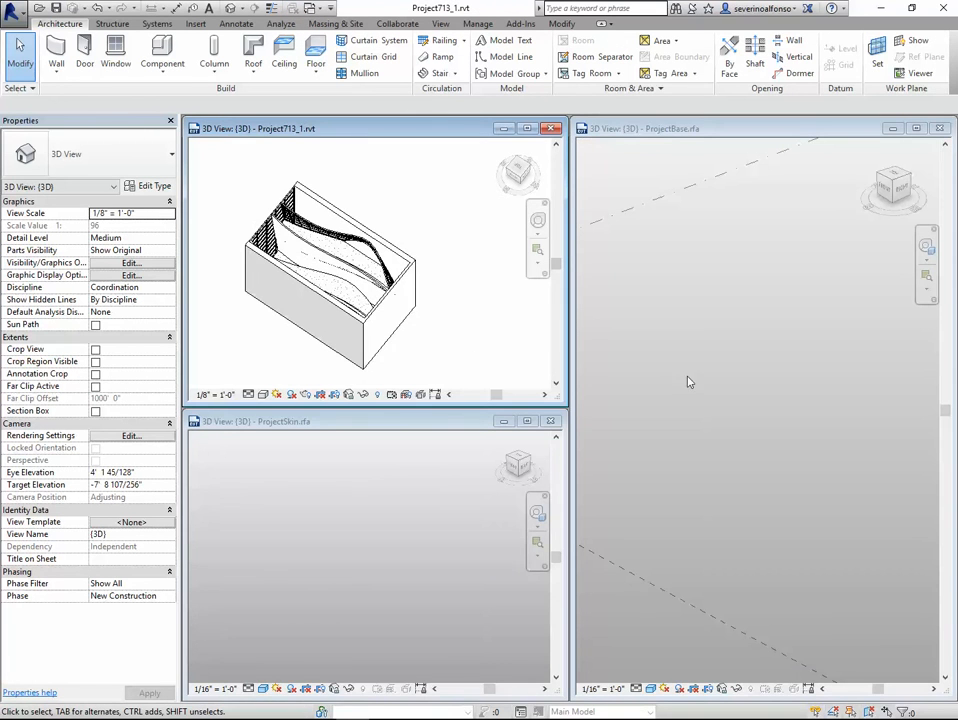
click(403, 425)
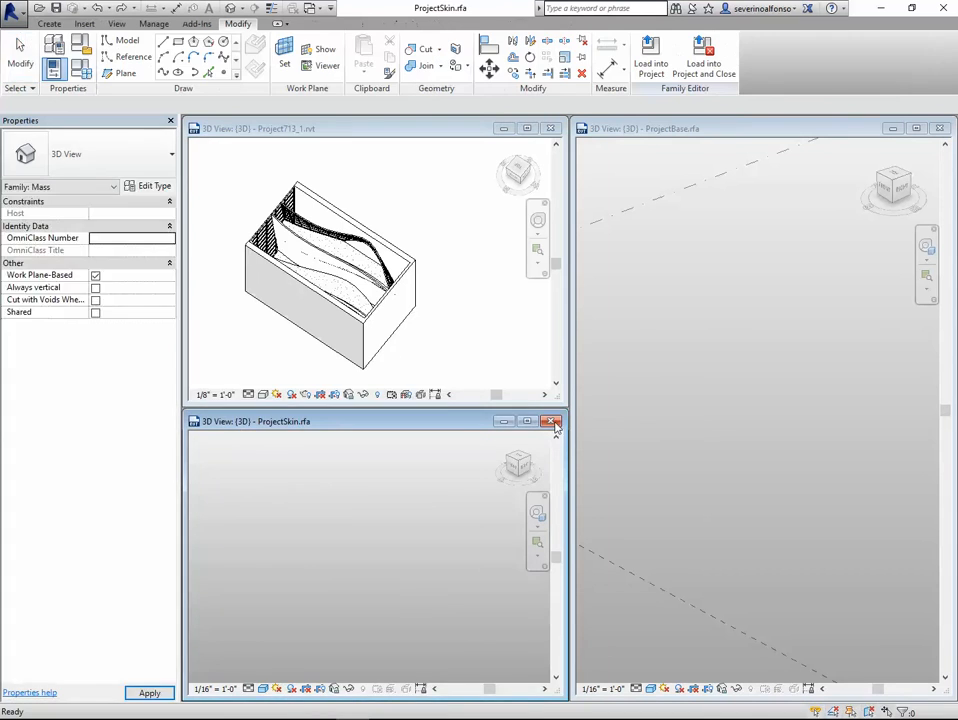
click(550, 421)
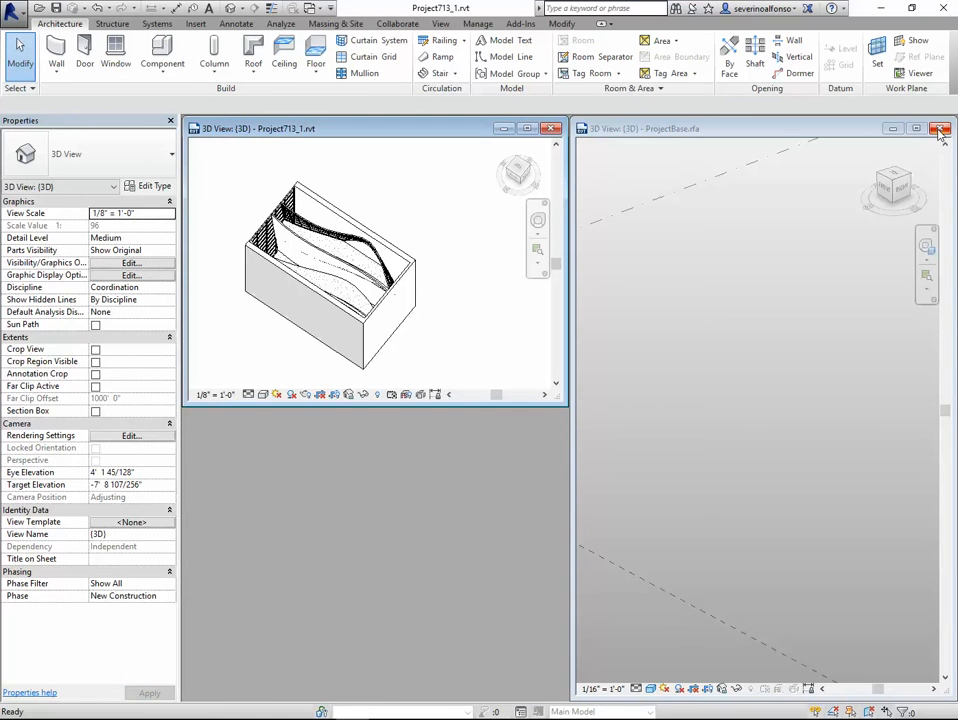
click(941, 130)
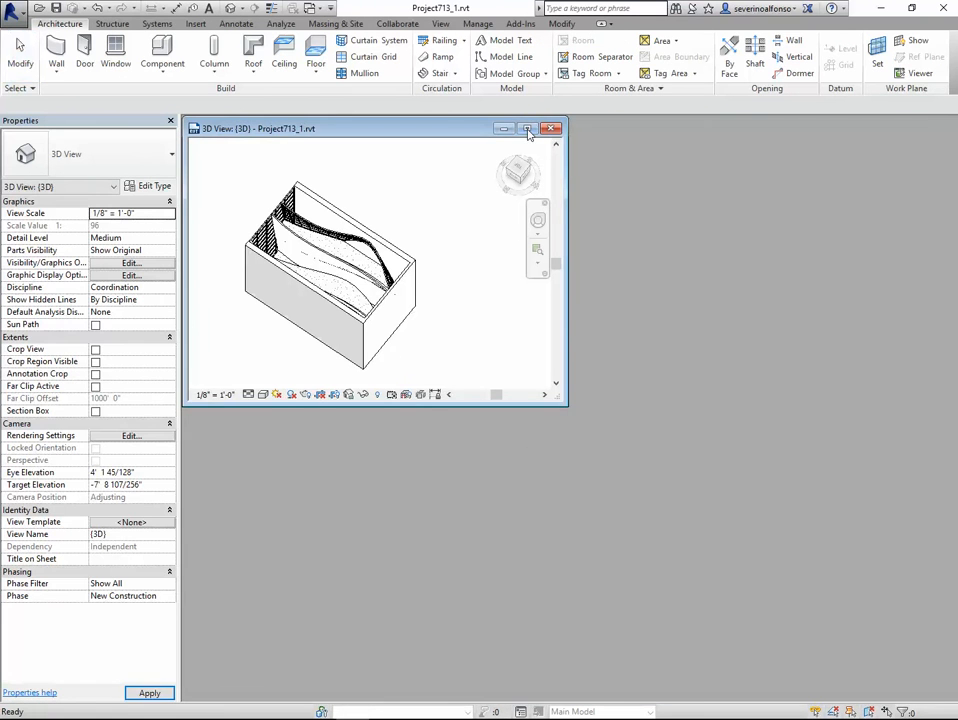
click(527, 130)
middle_drag(326, 283, 520, 391)
scroll(504, 431, up, 4)
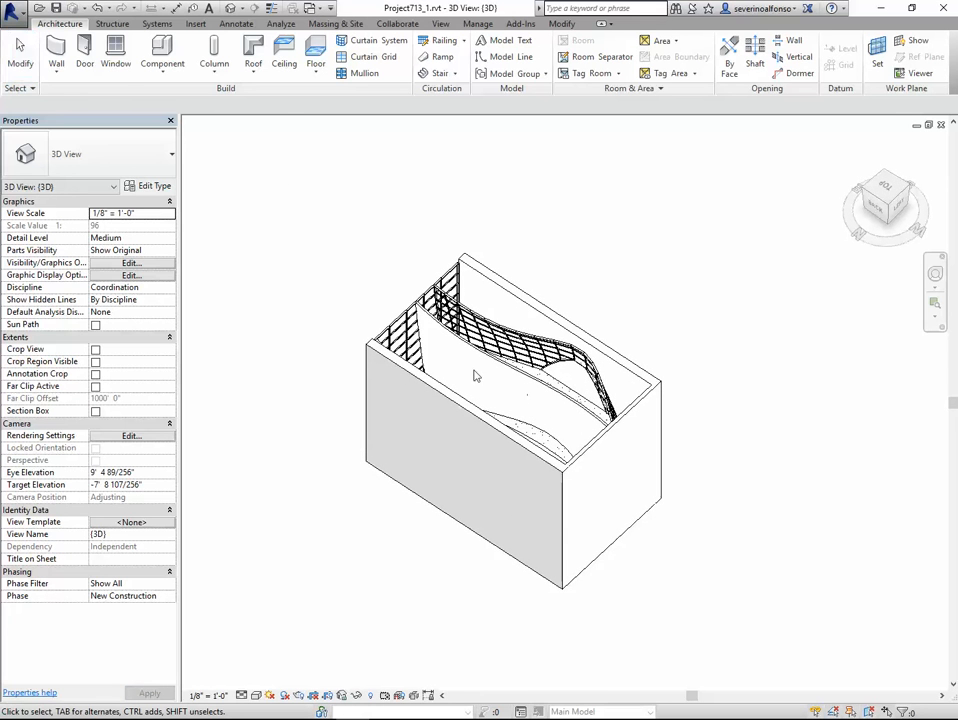
- Create a new conceptual mass family from the Mass.rft template
click(18, 10)
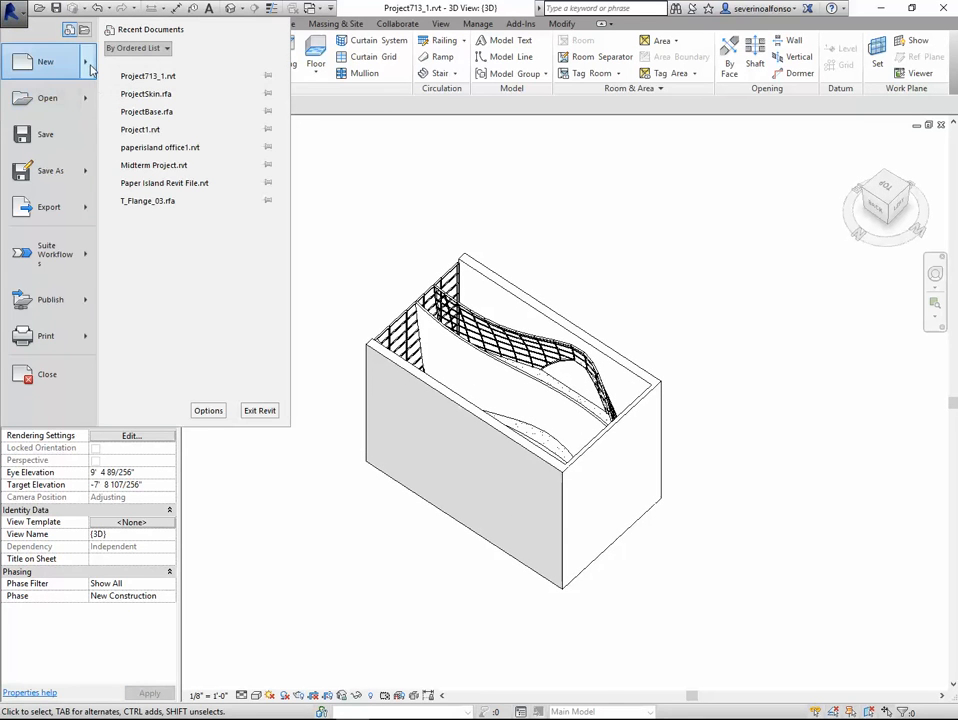
mouse_move(85, 62)
click(167, 162)
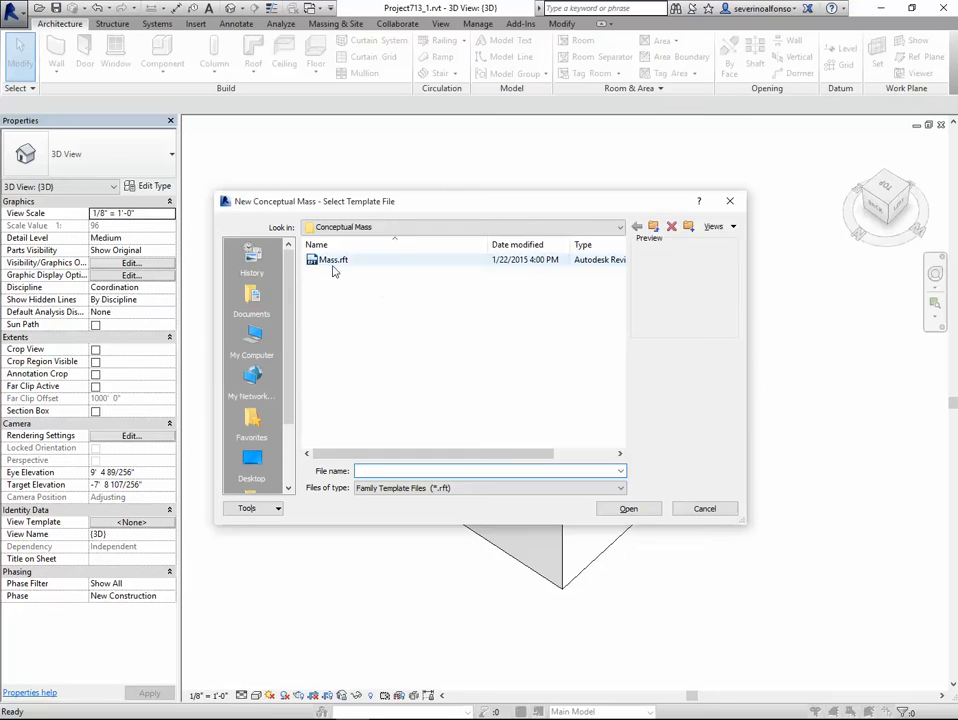
double_click(334, 263)
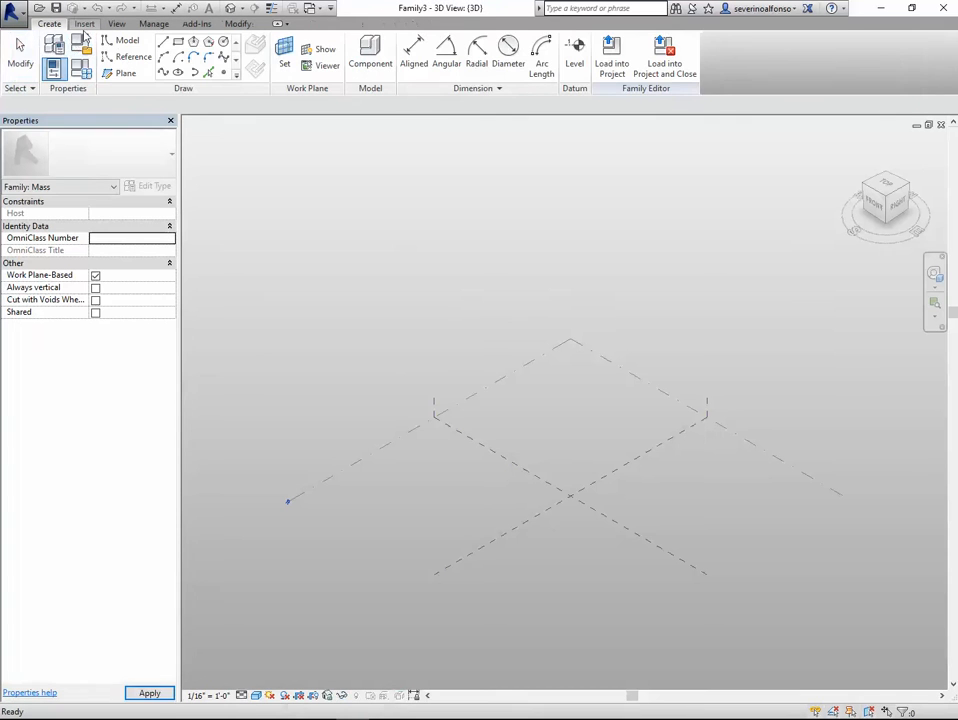
- Import ProjectVoid.sat into the new mass family with Auto - Origin to Origin positioning at Level 1
click(84, 23)
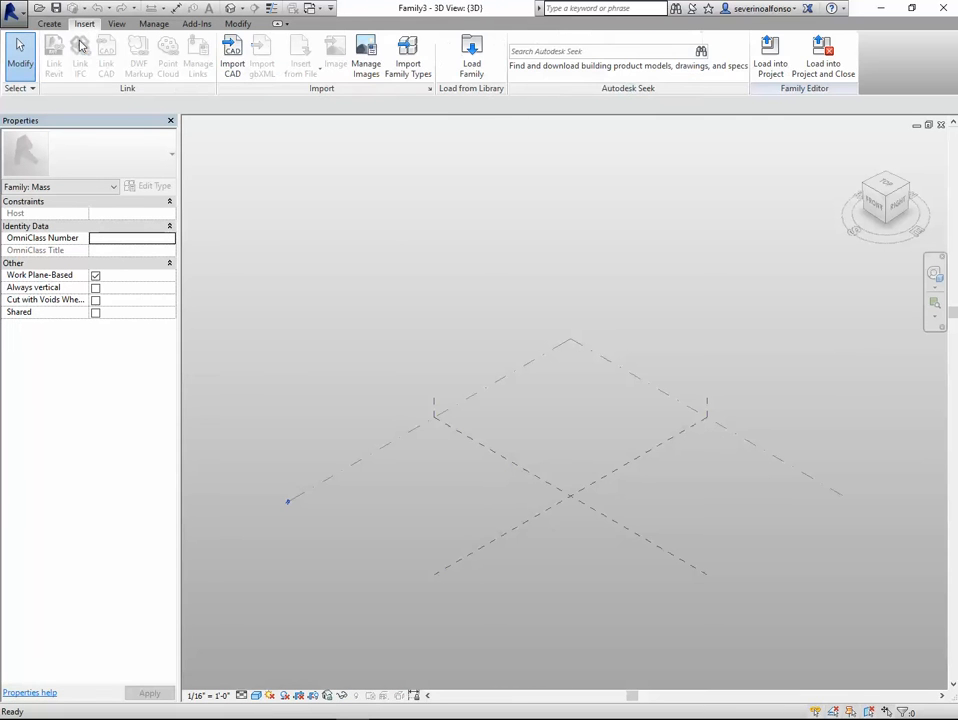
click(338, 256)
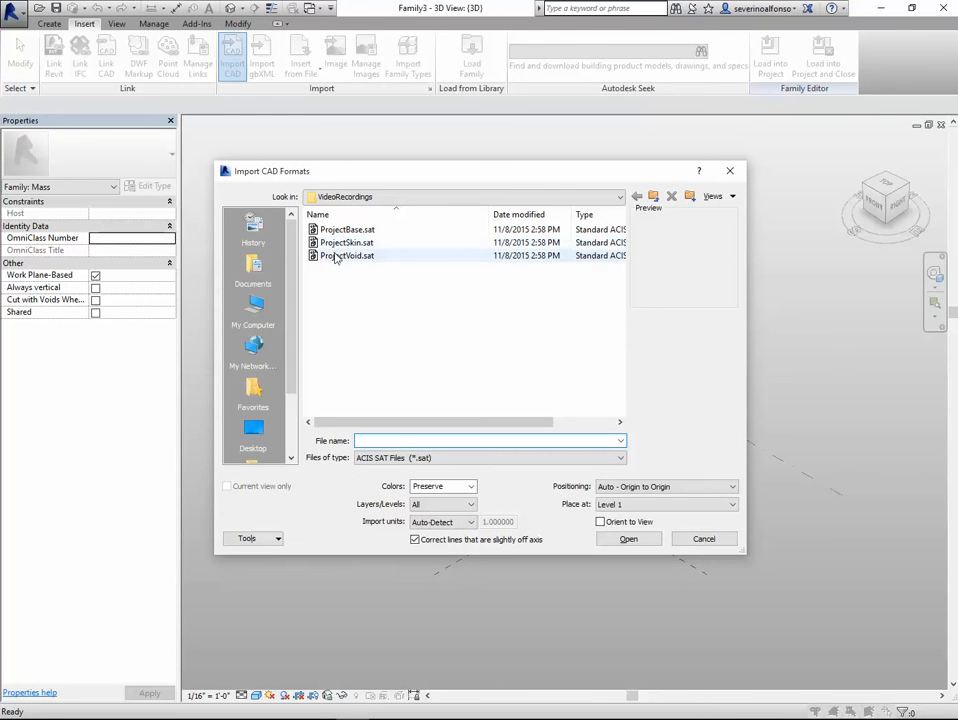
click(649, 542)
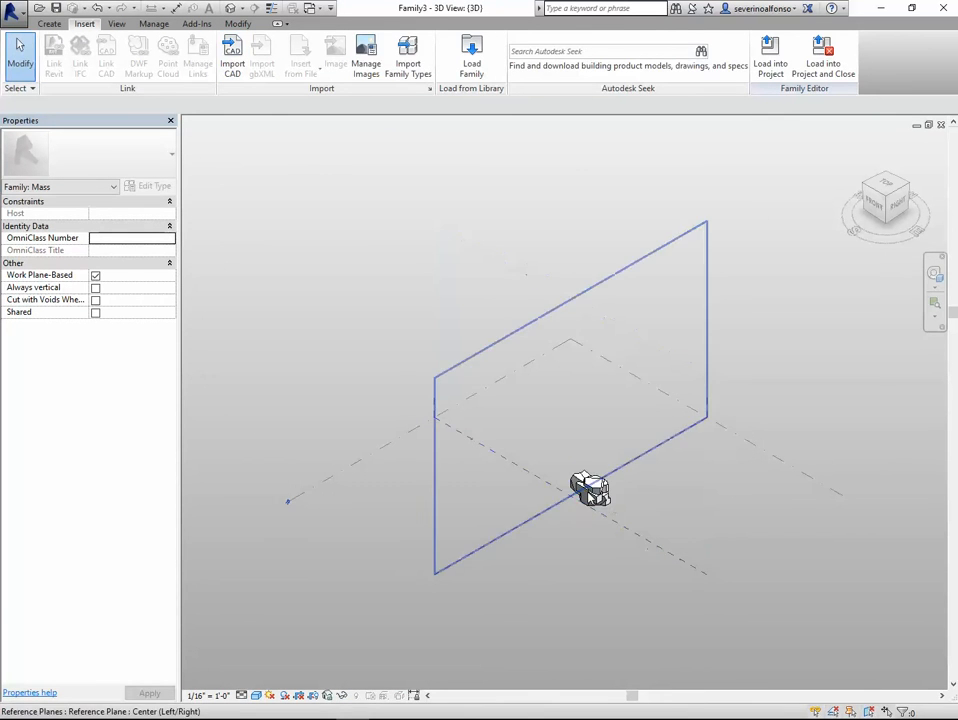
- Explode the imported ProjectVoid geometry into a free form element and check the resulting solid
scroll(598, 500, up, 4)
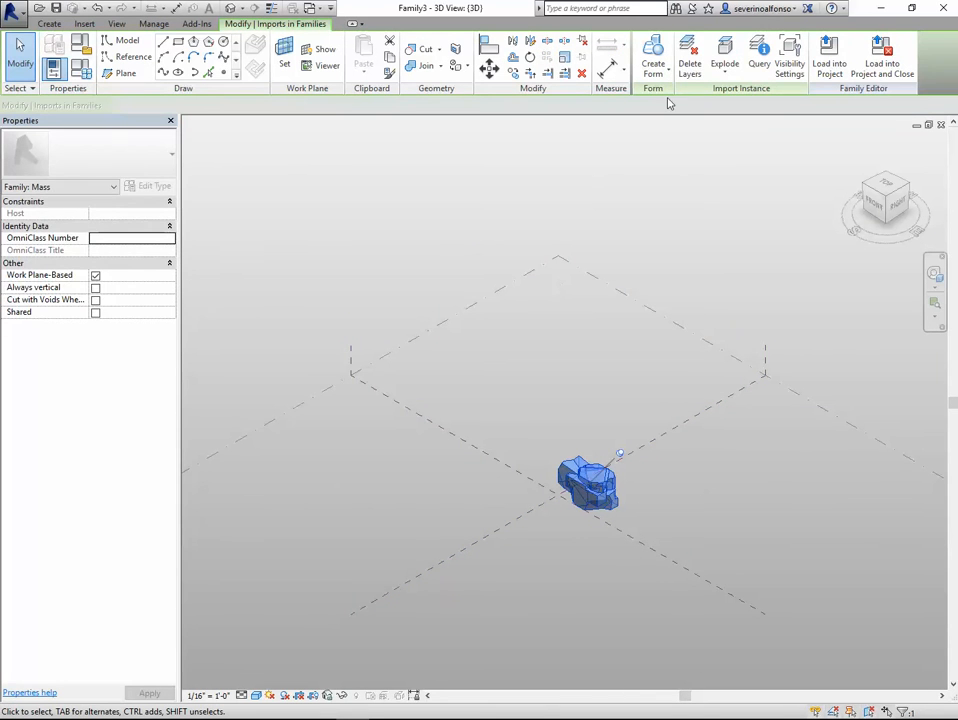
click(727, 72)
click(745, 97)
scroll(568, 569, up, 3)
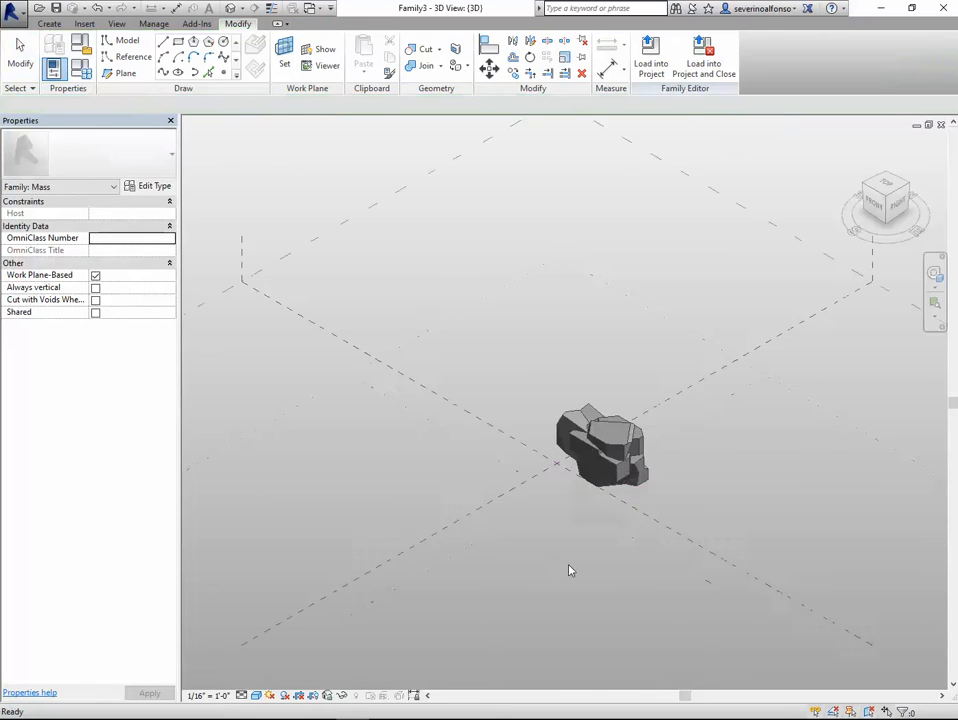
click(615, 435)
scroll(480, 405, up, 6)
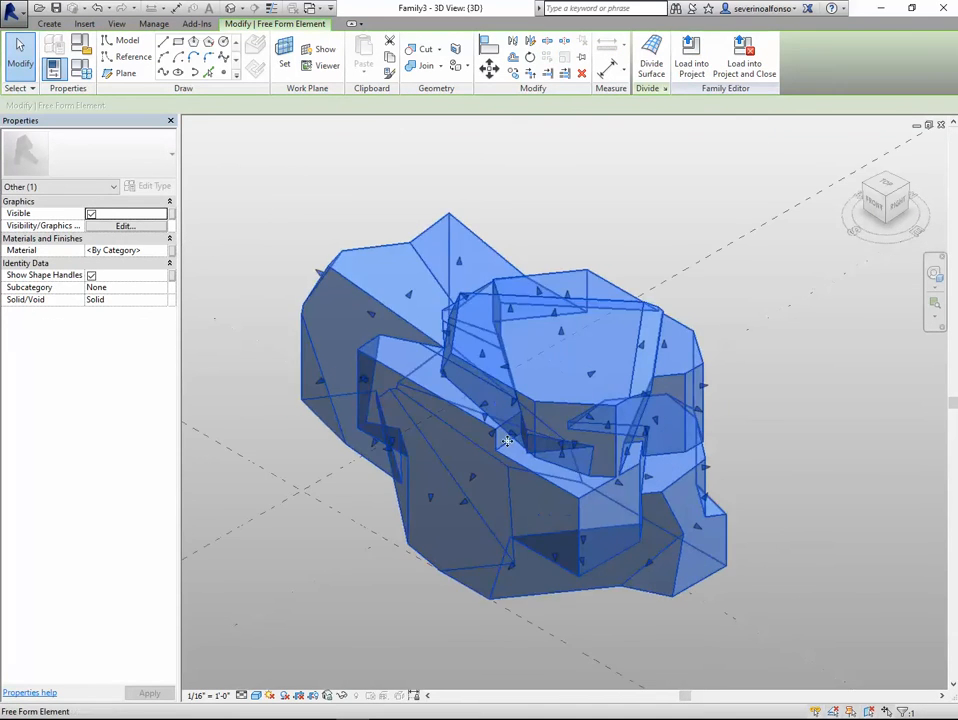
scroll(368, 421, down, 3)
shift+middle_drag(368, 421, 480, 447)
key(Escape)
scroll(476, 448, down, 2)
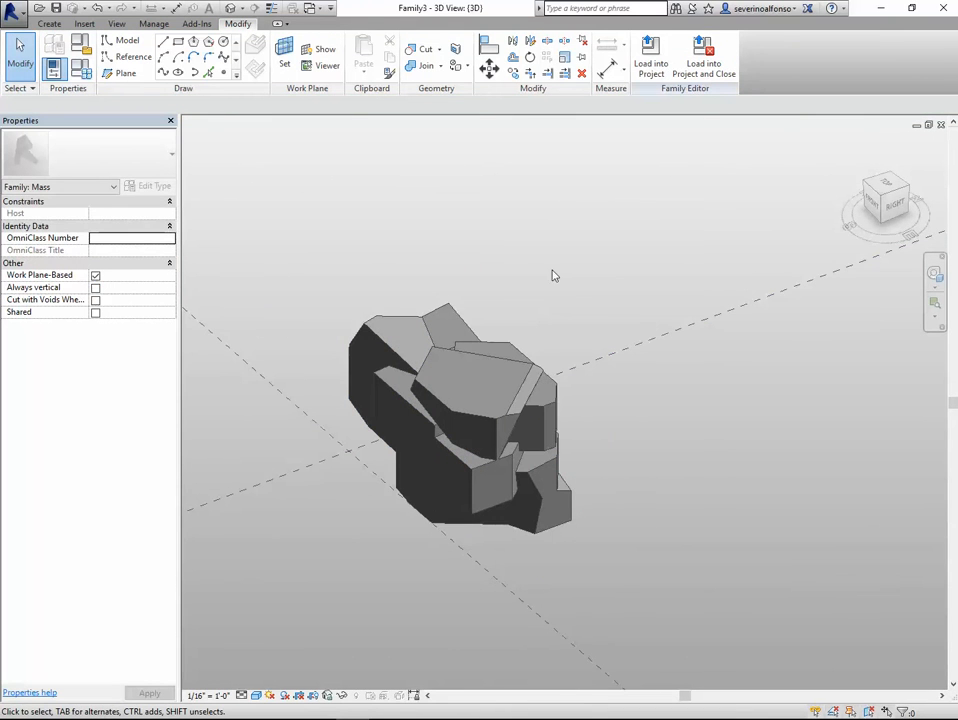
- Load the void mass family into Project713_1 and leave its placement in the 3D view
click(666, 64)
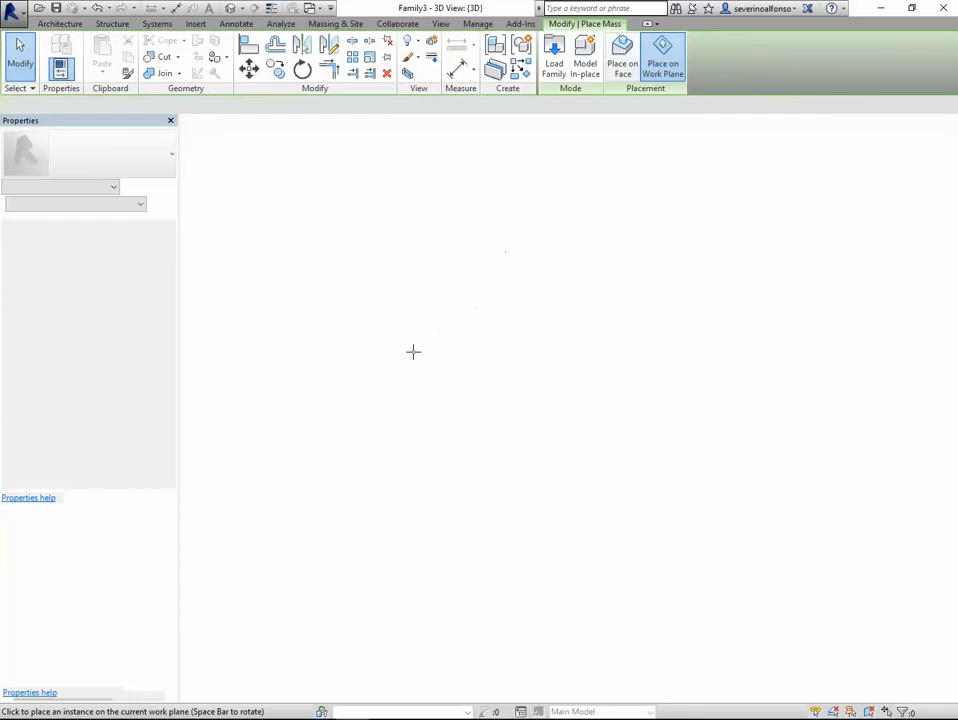
scroll(368, 320, down, 5)
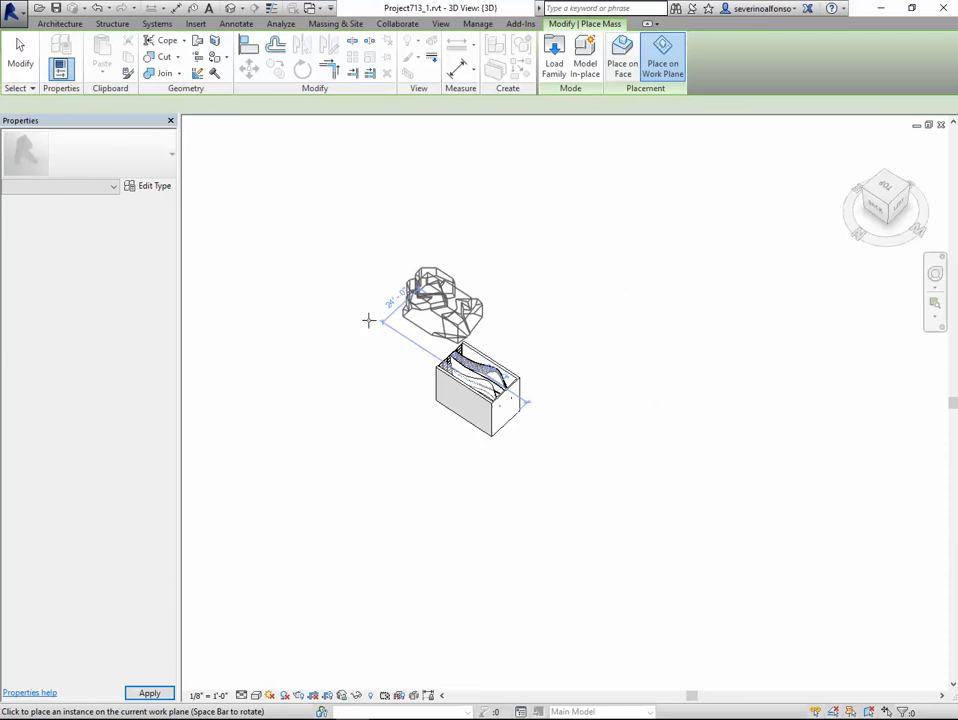
key(Escape)
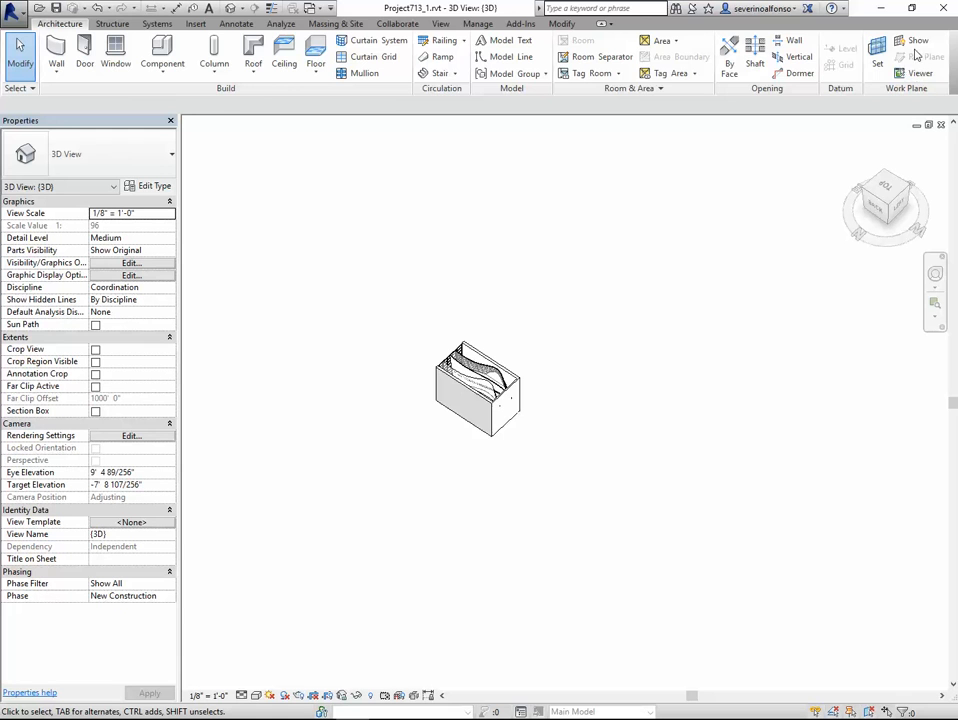
- Display the Project Browser and open the Site floor plan
click(439, 24)
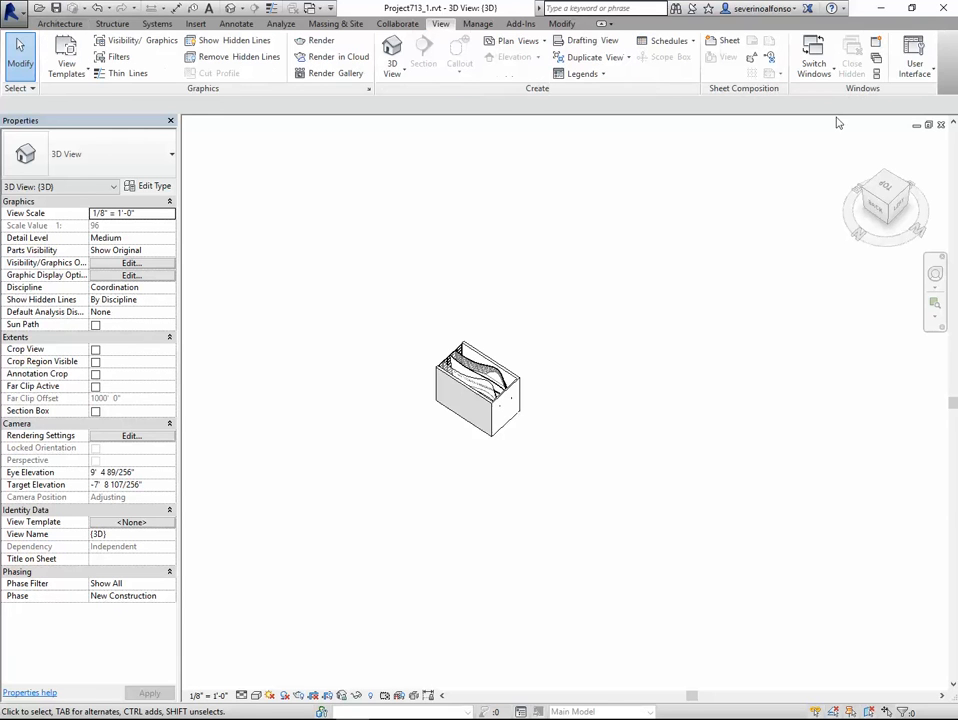
click(925, 78)
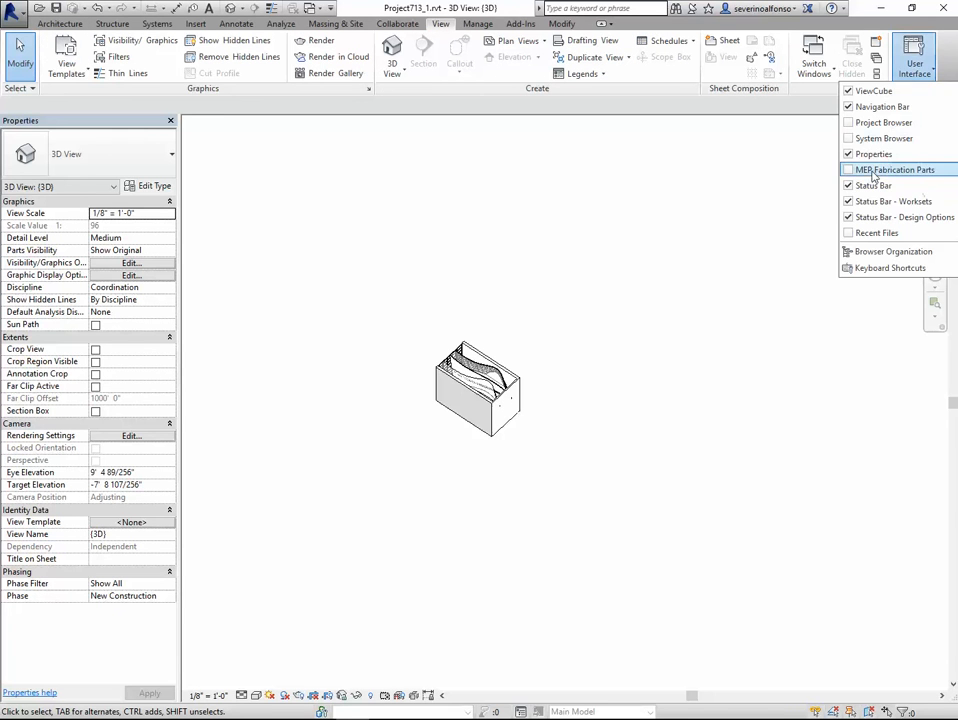
click(850, 124)
click(915, 64)
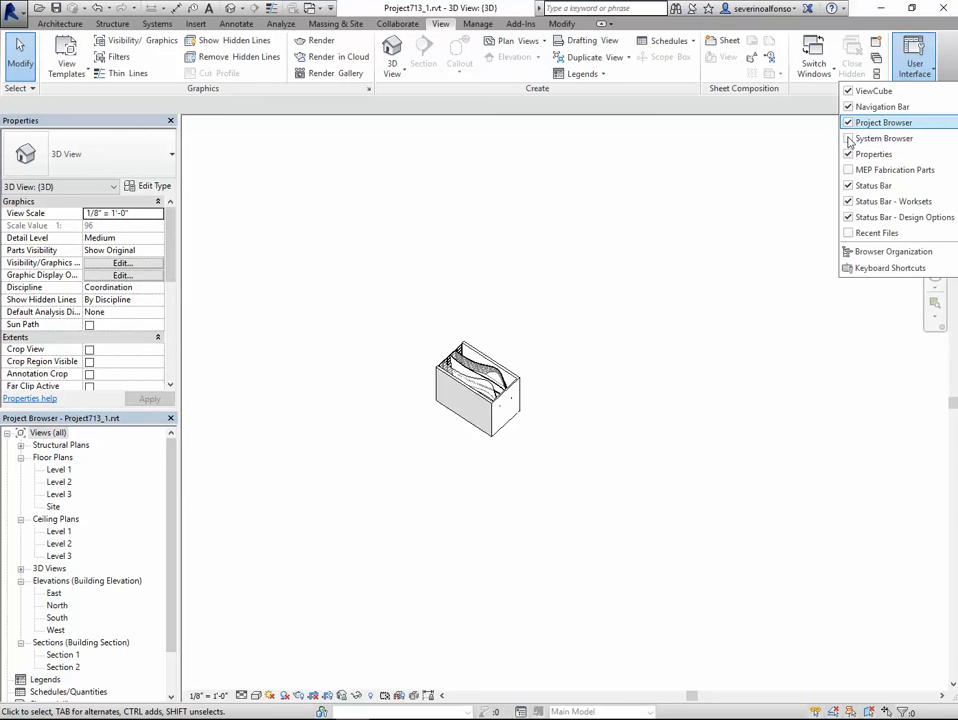
click(436, 300)
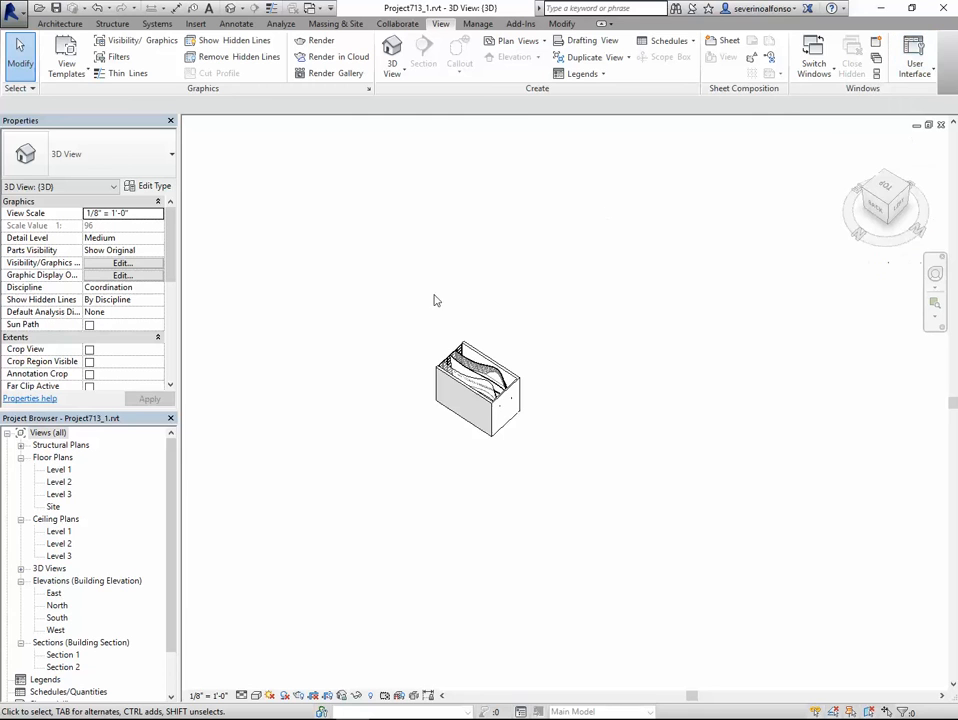
double_click(54, 506)
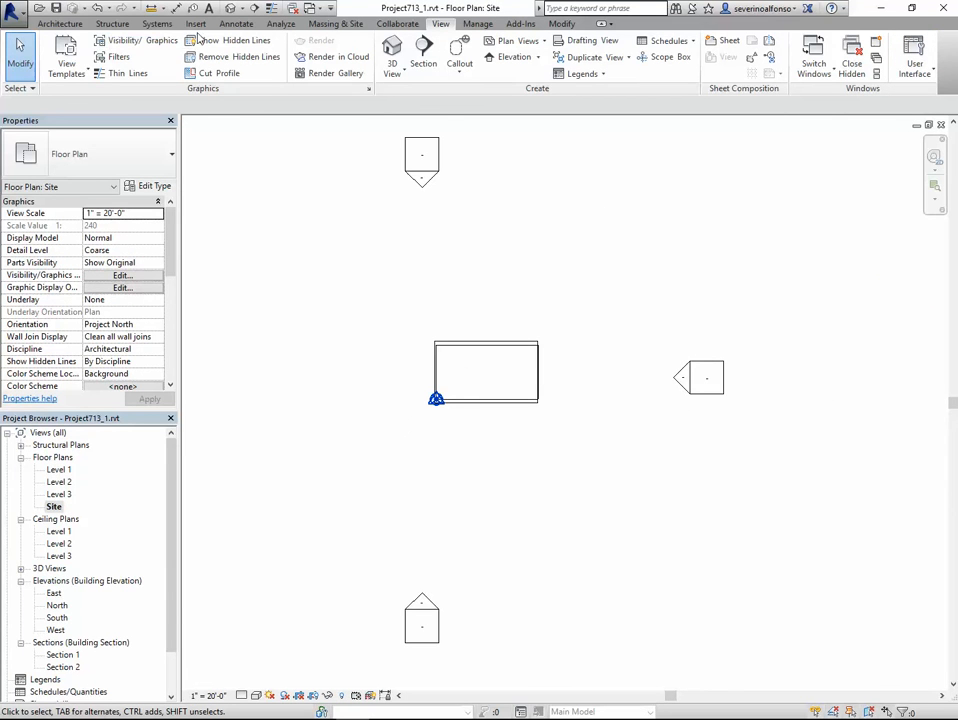
- Place the Family3 mass component in the Site plan with its corner at the base point of the ProjectBase outline
click(60, 23)
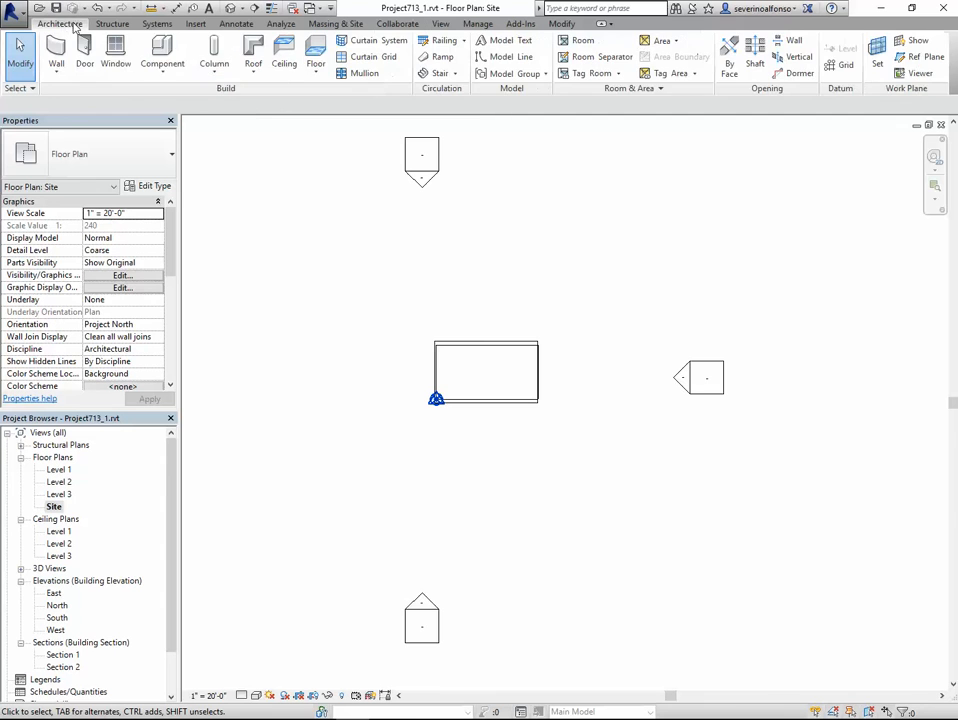
click(152, 45)
scroll(448, 402, up, 4)
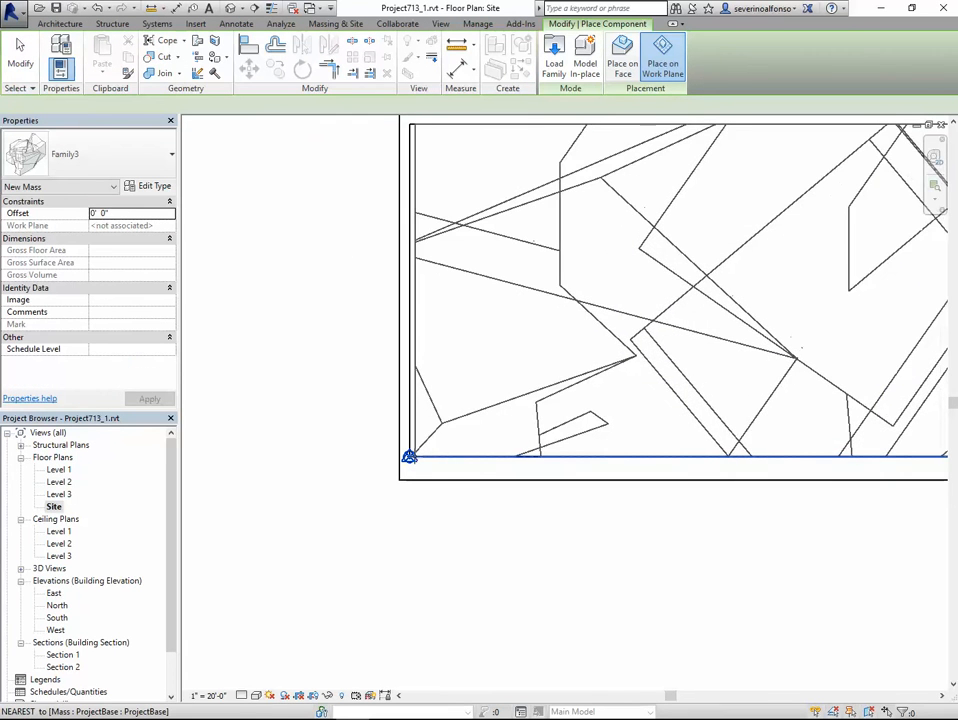
scroll(545, 509, down, 4)
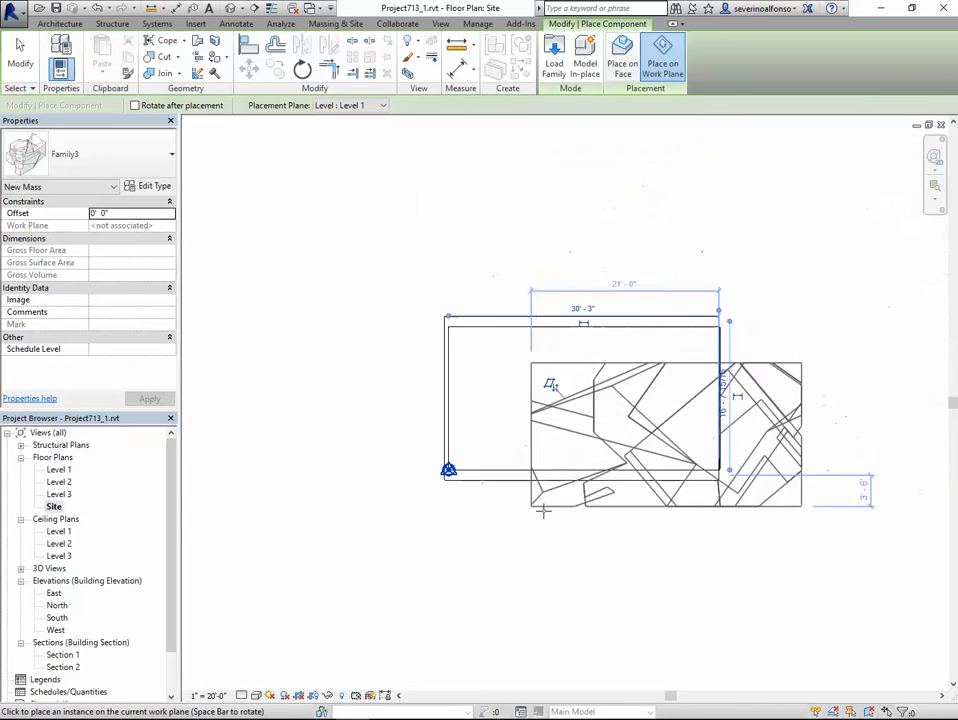
key(Escape)
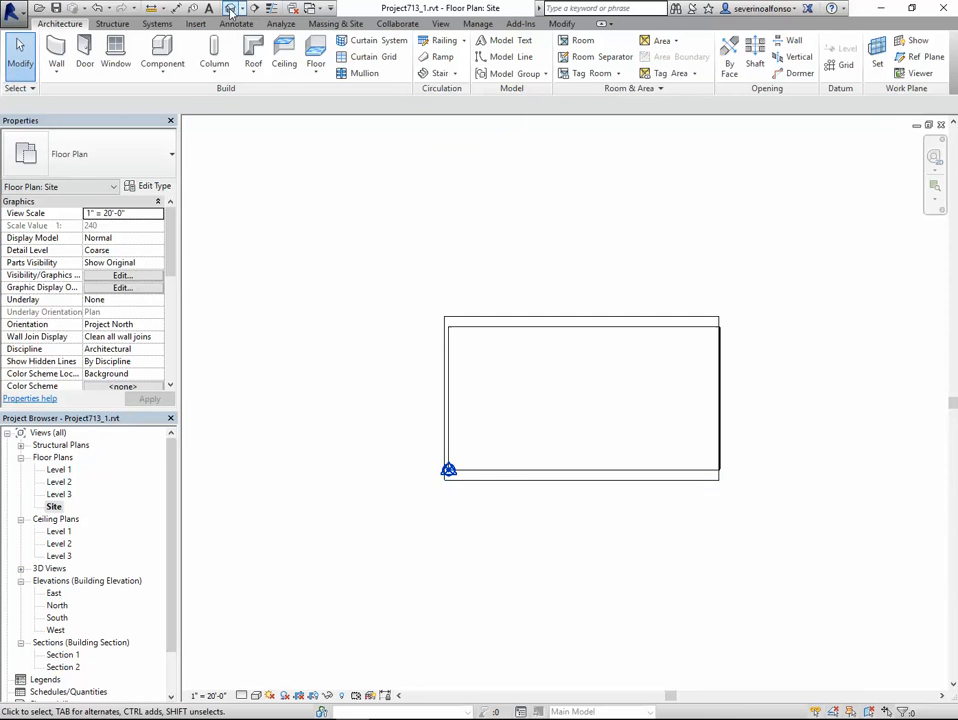
- Open the default 3D view and examine how the placed Family3 mass sits within the walls and the ProjectSkin mass
click(230, 8)
shift+middle_drag(518, 350, 477, 339)
scroll(497, 362, up, 3)
scroll(510, 398, up, 4)
shift+middle_drag(510, 398, 305, 435)
shift+middle_drag(372, 395, 380, 342)
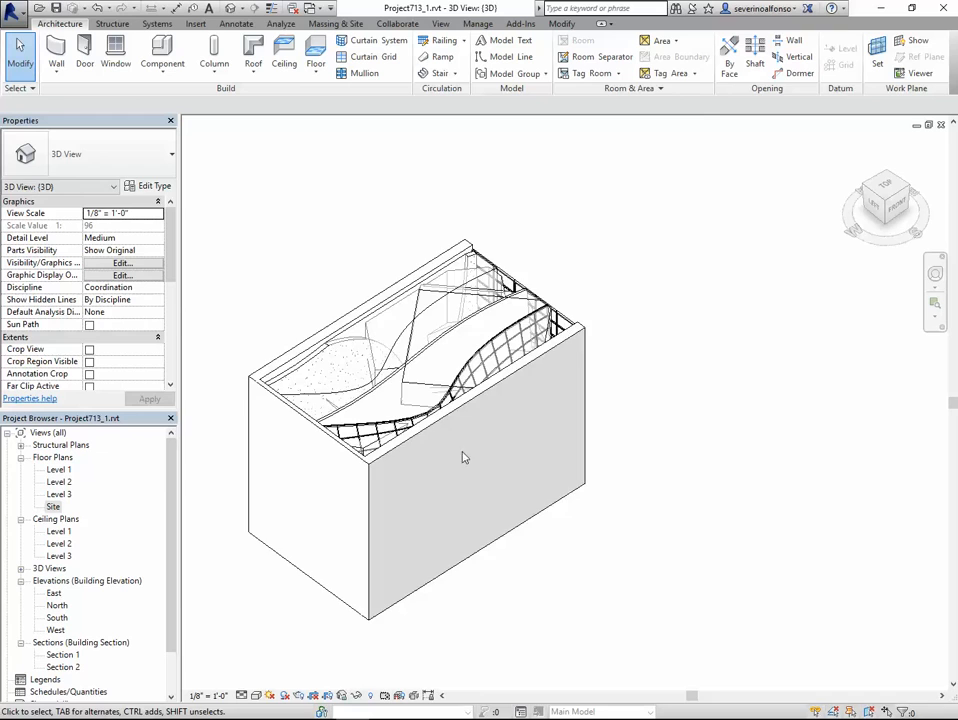
scroll(422, 423, up, 2)
scroll(408, 445, down, 2)
shift+middle_drag(433, 478, 408, 517)
scroll(367, 349, up, 3)
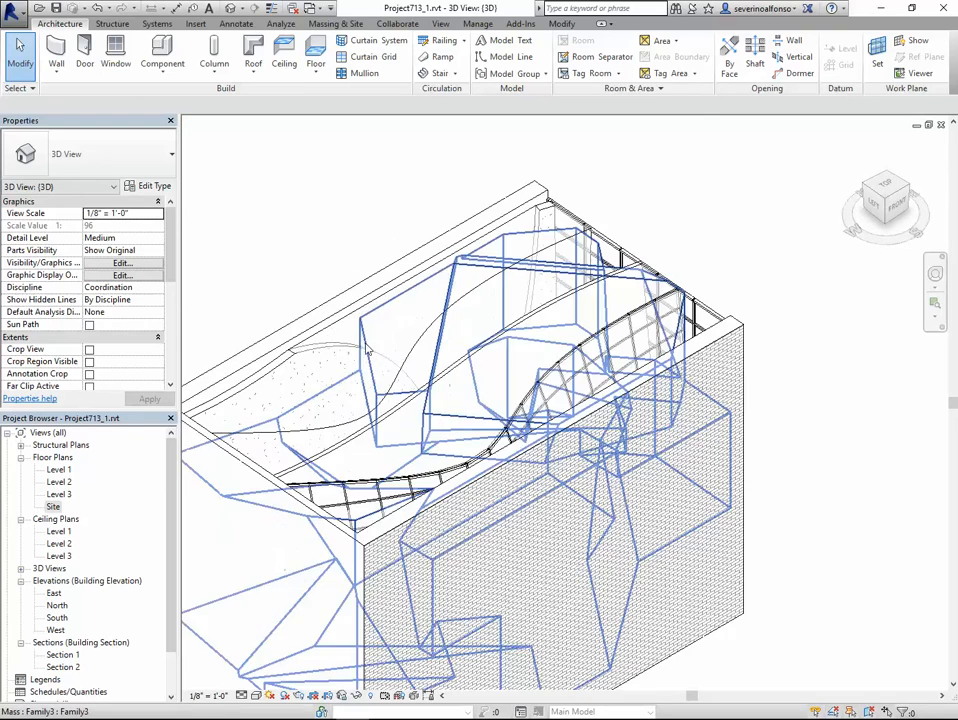
scroll(350, 348, down, 1)
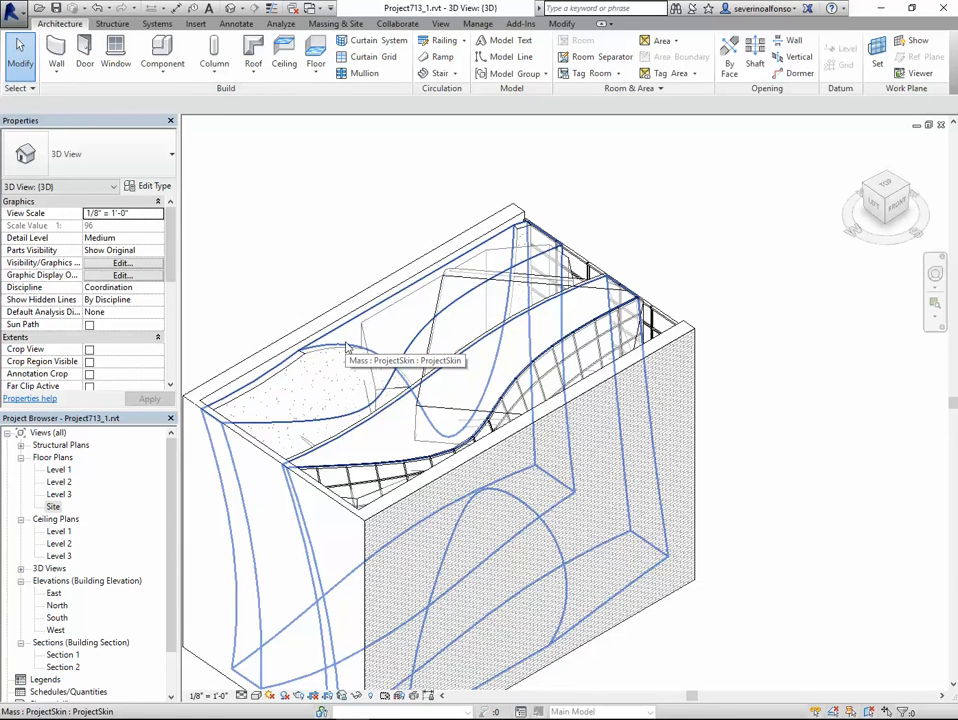
- Select the ProjectSkin mass and hide it in the 3D view
click(345, 347)
scroll(575, 423, down, 1)
middle_drag(575, 423, 593, 381)
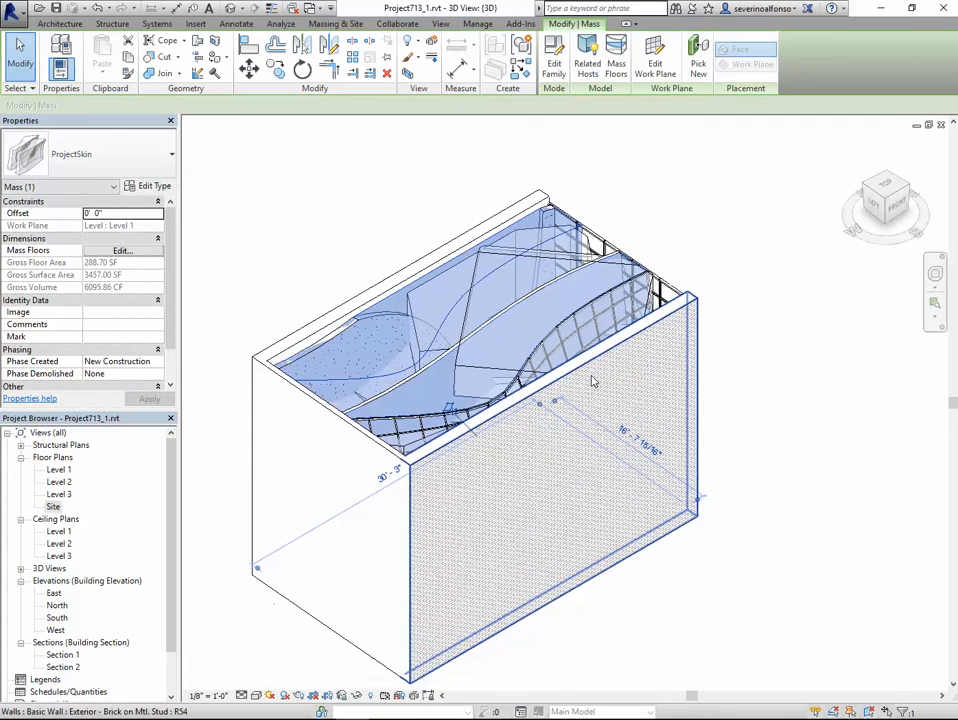
right_click(378, 308)
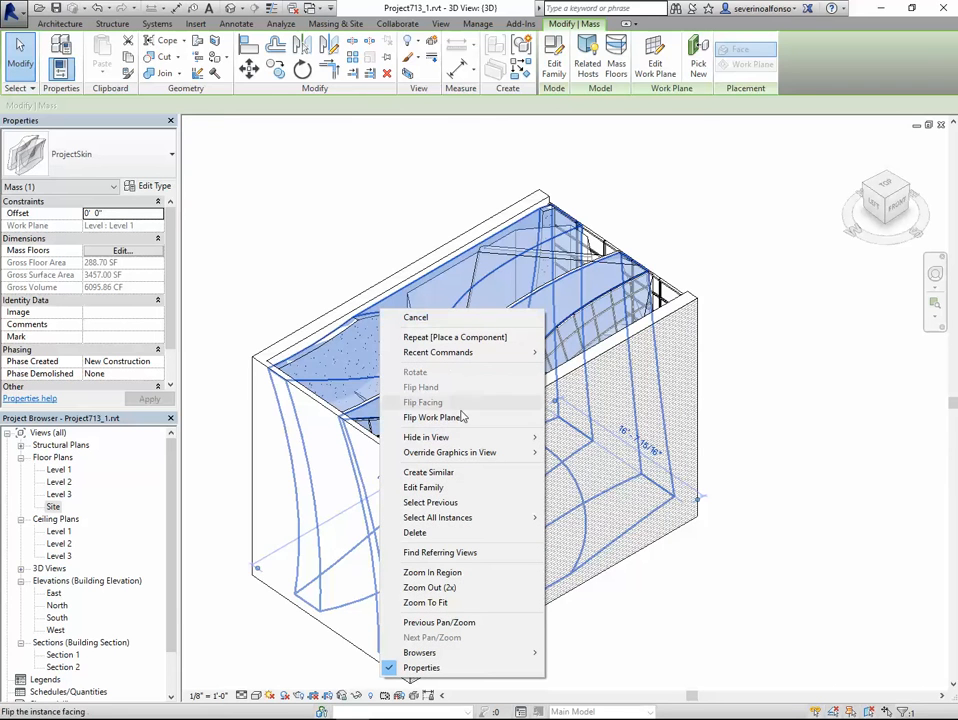
mouse_move(500, 437)
click(578, 437)
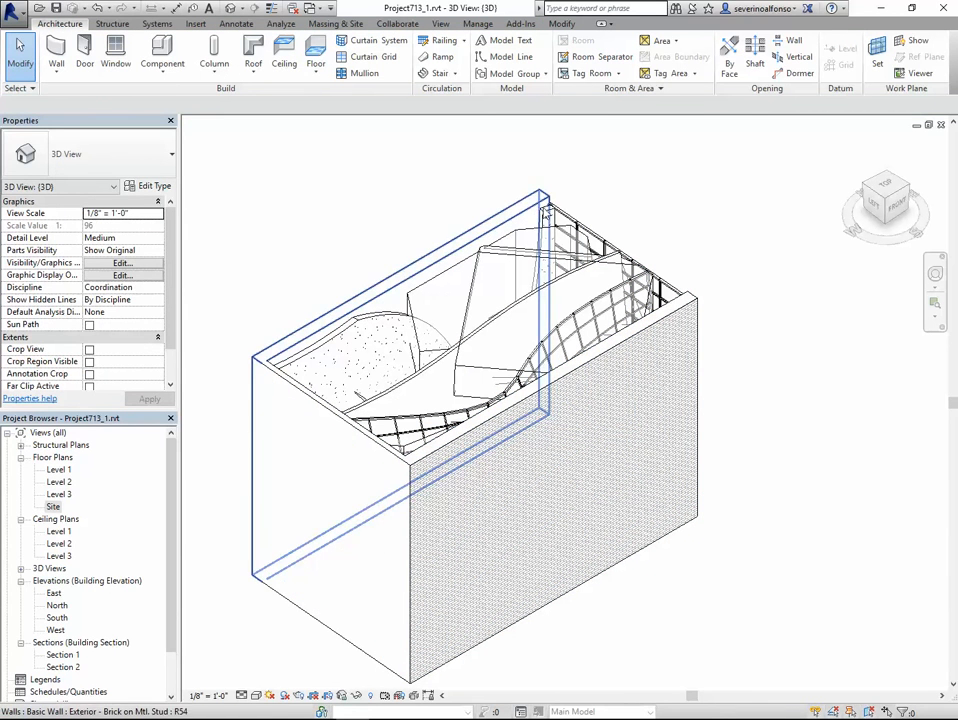
- Examine the Family3 mass inside the walls from another angle in the 3D view
click(423, 290)
key(Escape)
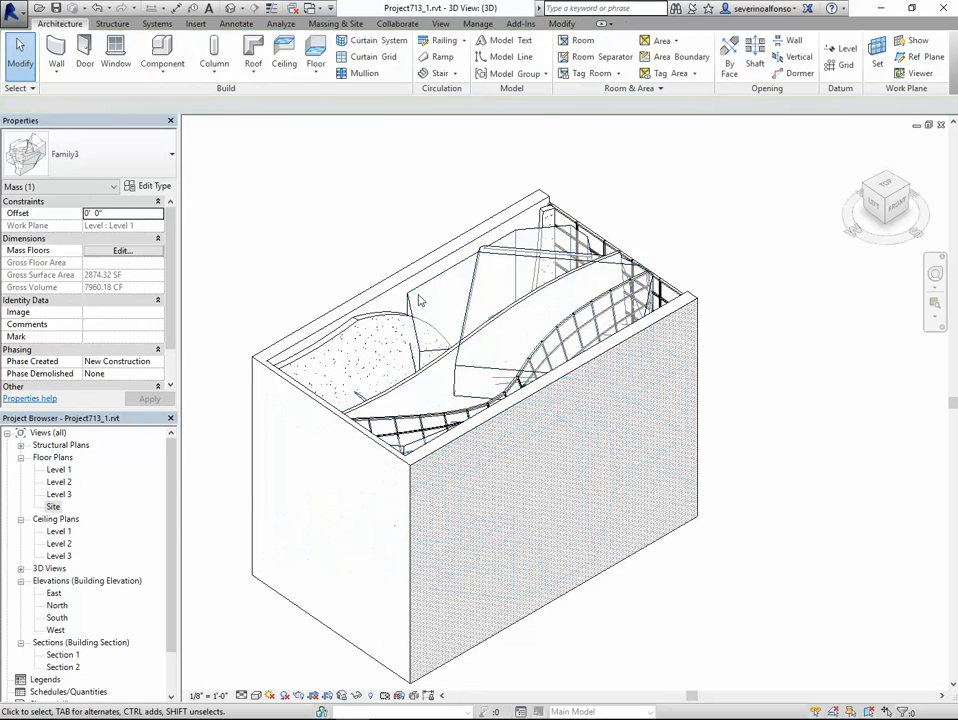
scroll(421, 334, down, 1)
mouse_move(421, 334)
shift+middle_down()
mouse_move(590, 370)
mouse_move(428, 325)
shift+middle_up()
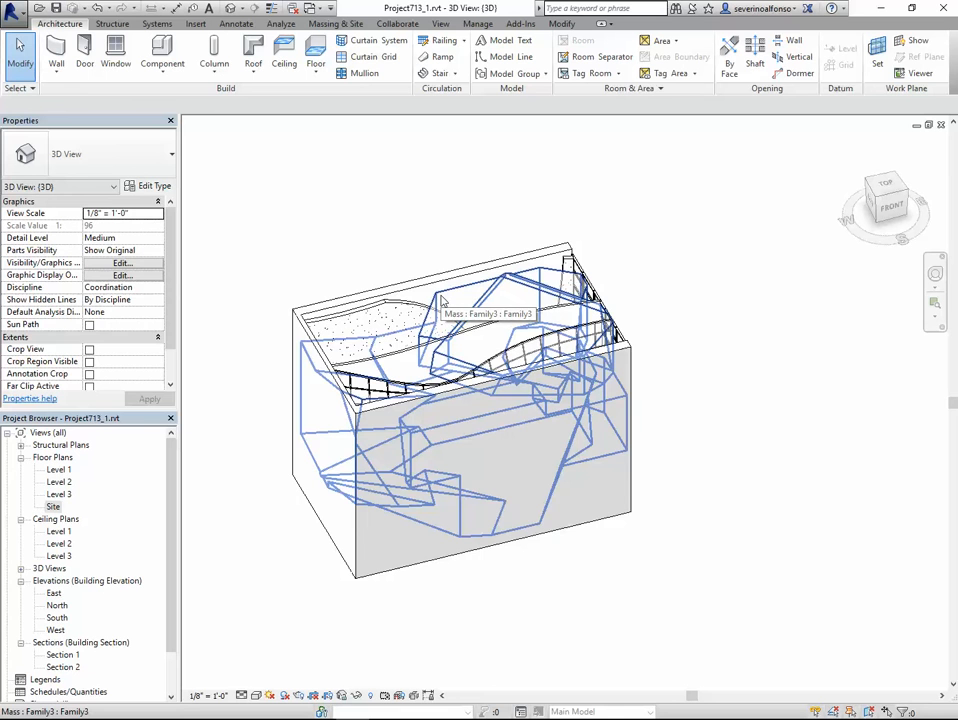
- Select the Family3 mass inside the walls and temporarily isolate it in the 3D view
shift+middle_drag(443, 300, 545, 316)
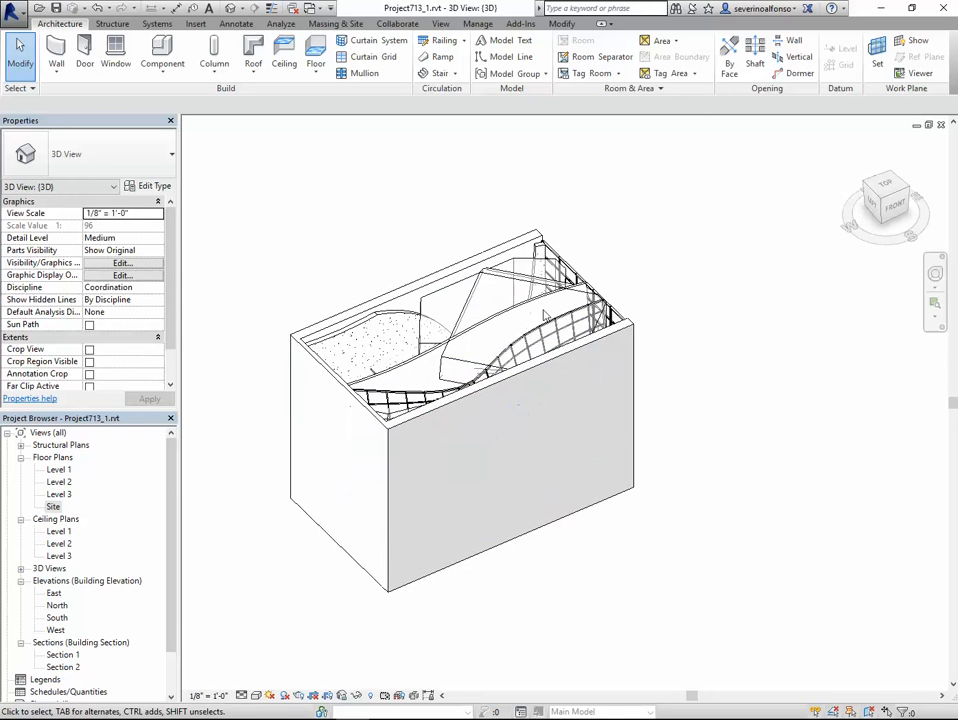
click(355, 696)
shift+middle_drag(322, 233, 425, 298)
click(425, 298)
right_click(425, 296)
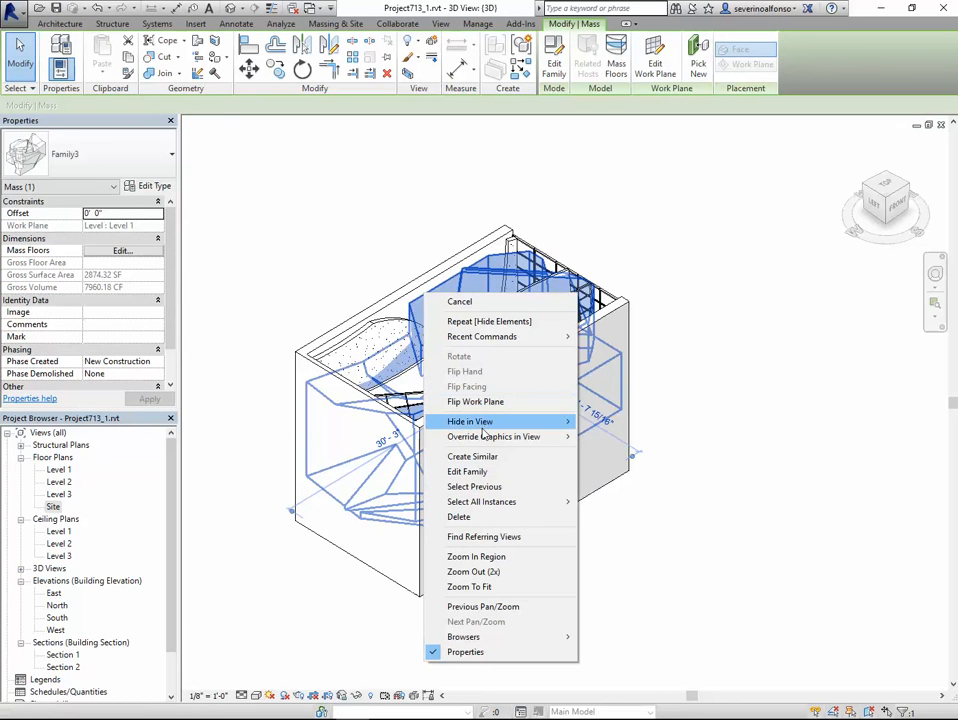
mouse_move(484, 428)
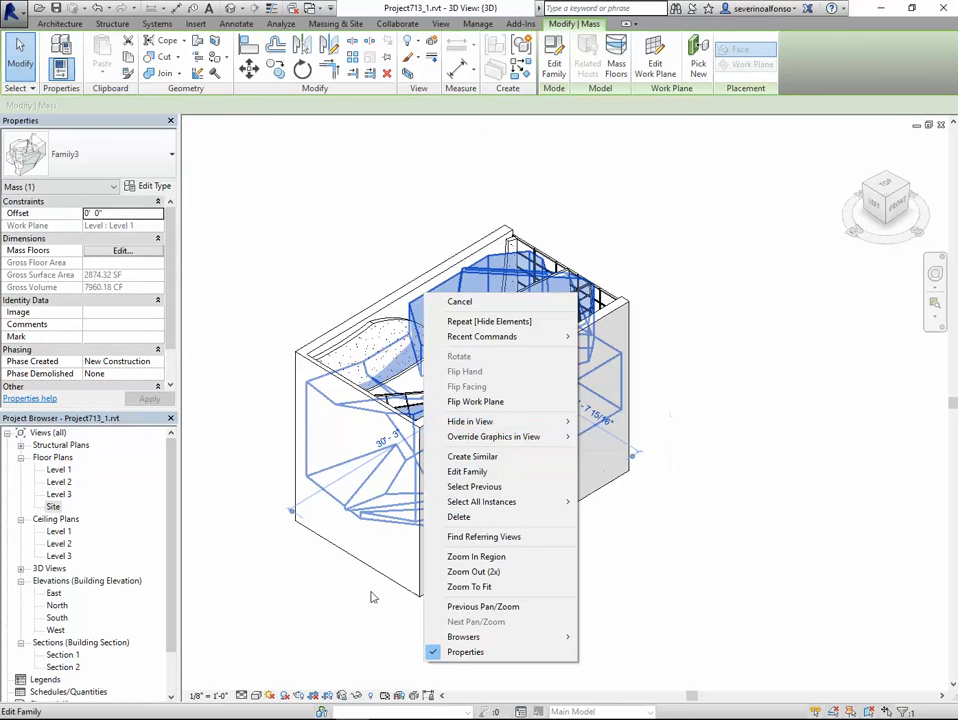
click(364, 612)
click(357, 697)
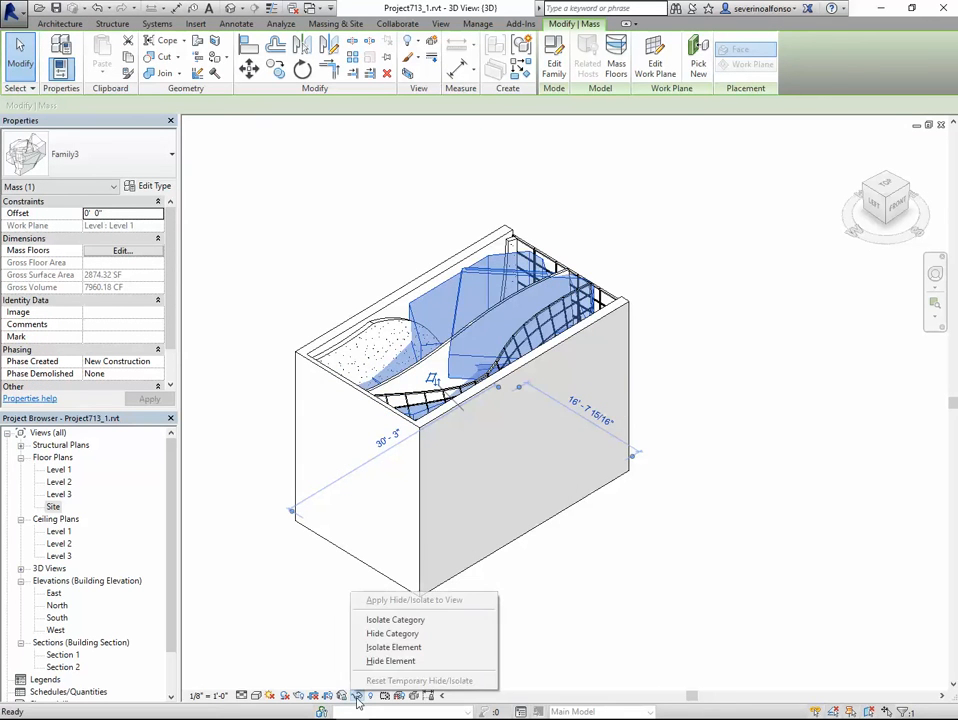
click(385, 650)
shift+middle_drag(477, 427, 296, 209)
key(Escape)
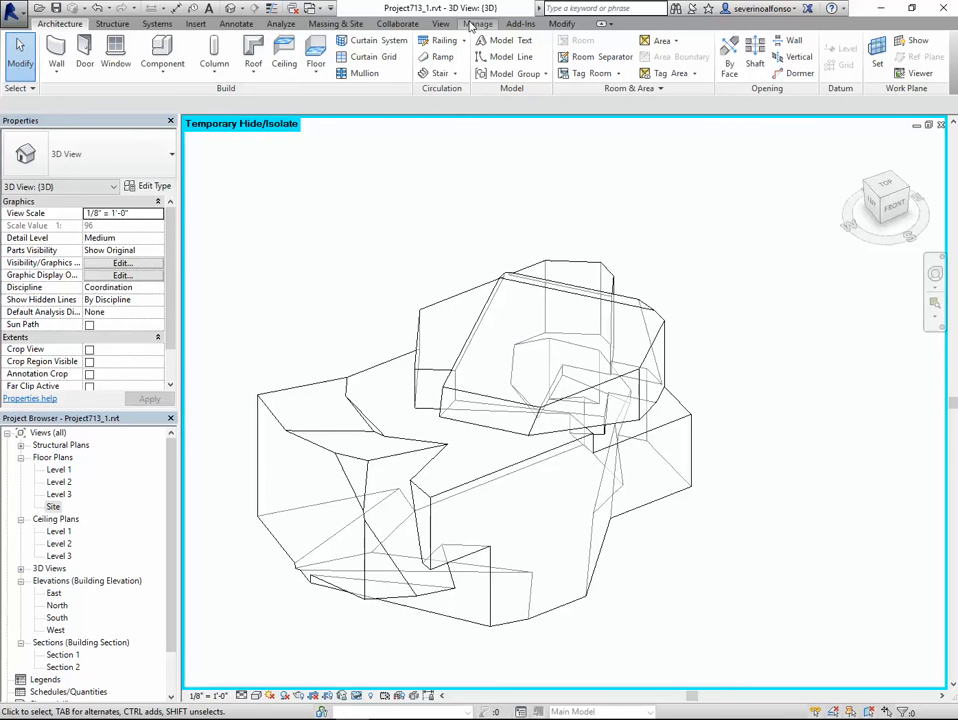
scroll(485, 442, down, 1)
middle_drag(496, 455, 507, 422)
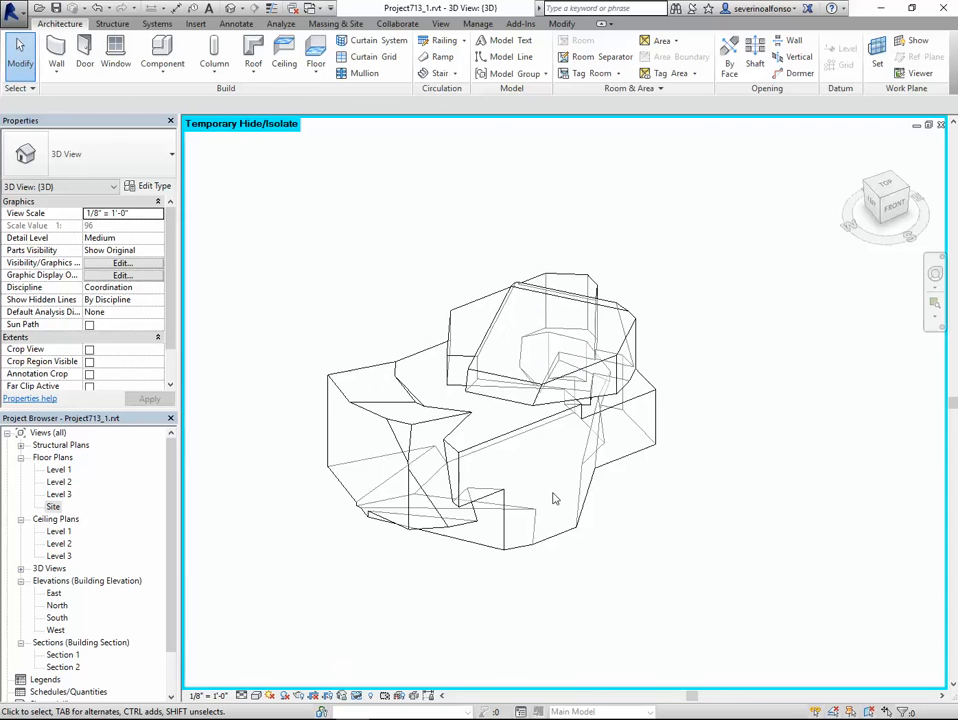
click(516, 447)
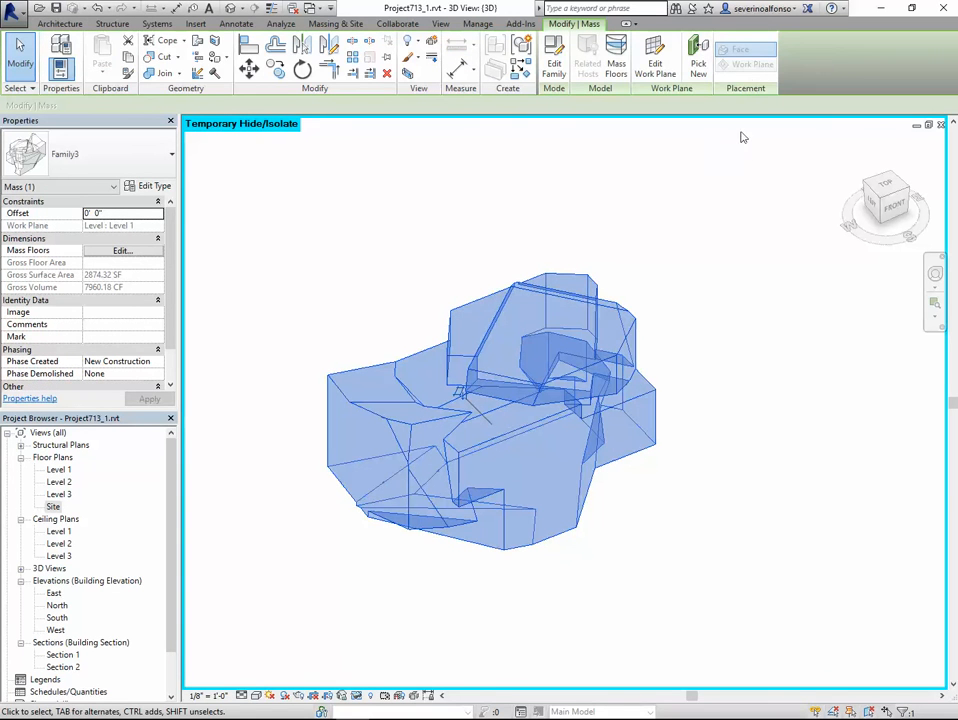
click(615, 65)
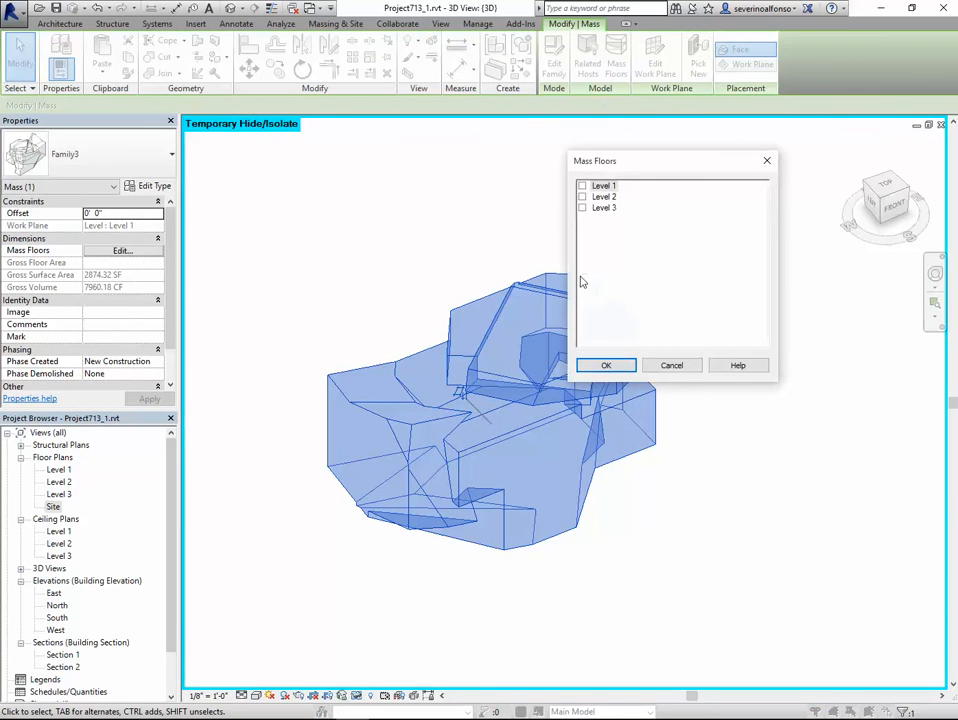
click(673, 366)
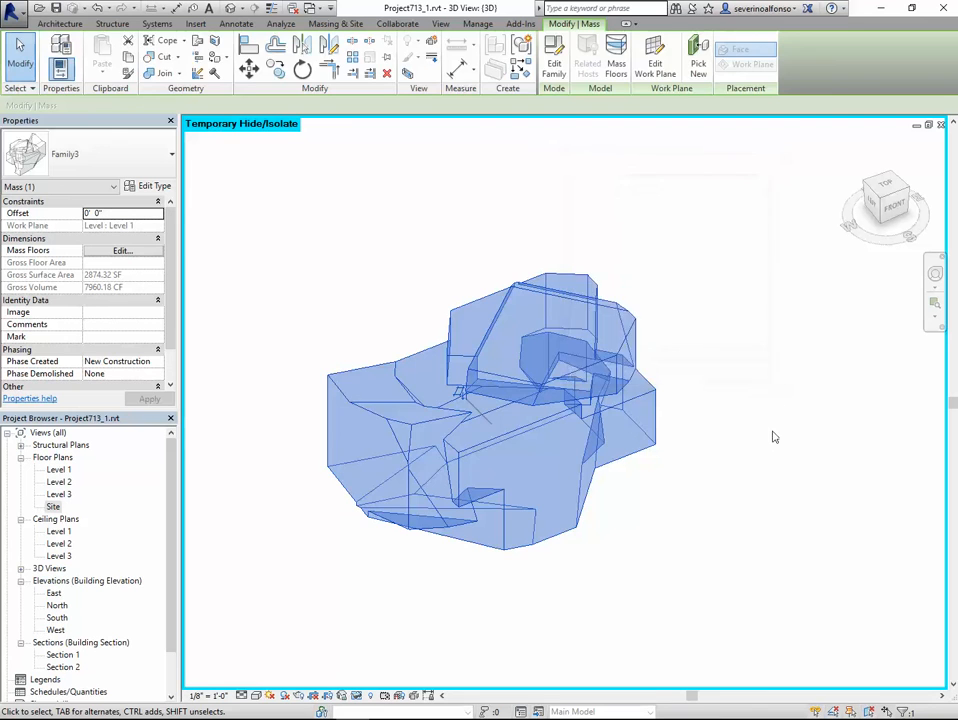
click(688, 515)
- Open the East elevation and draw a level at 5' - 6" midway between Level 1 and Level 2
scroll(165, 468, down, 2)
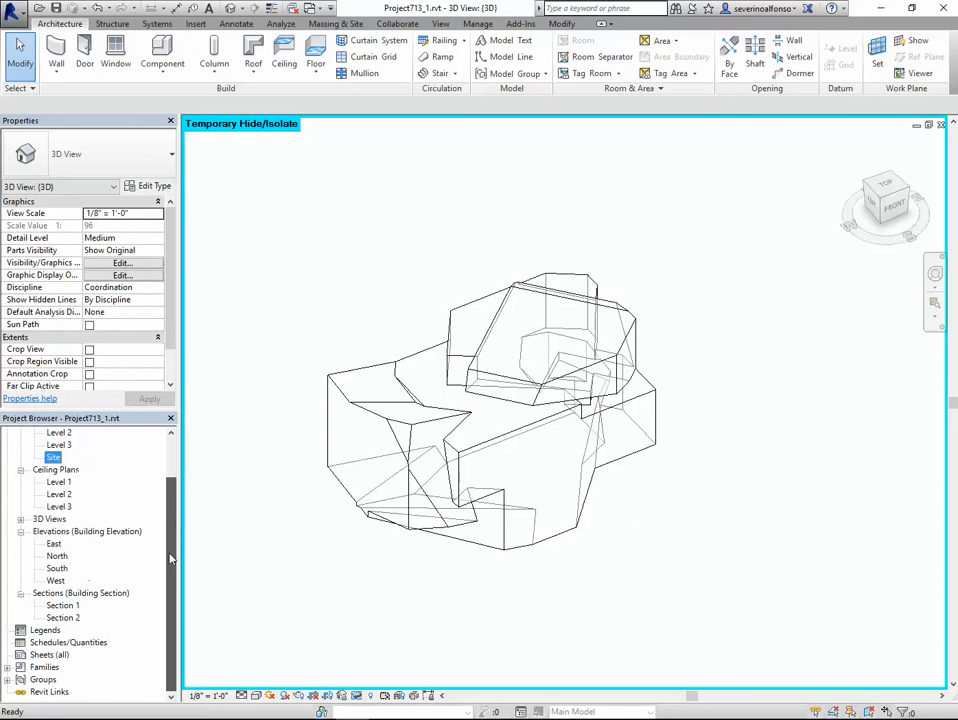
click(53, 457)
double_click(54, 543)
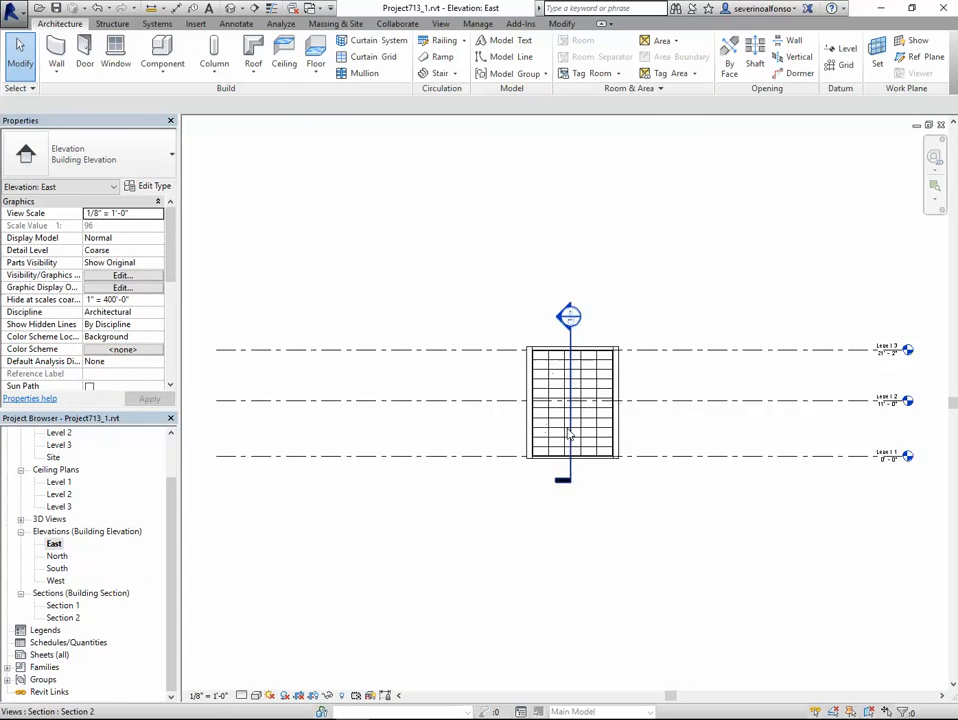
scroll(569, 436, down, 1)
middle_drag(541, 516, 348, 532)
scroll(496, 457, up, 2)
middle_drag(500, 457, 766, 456)
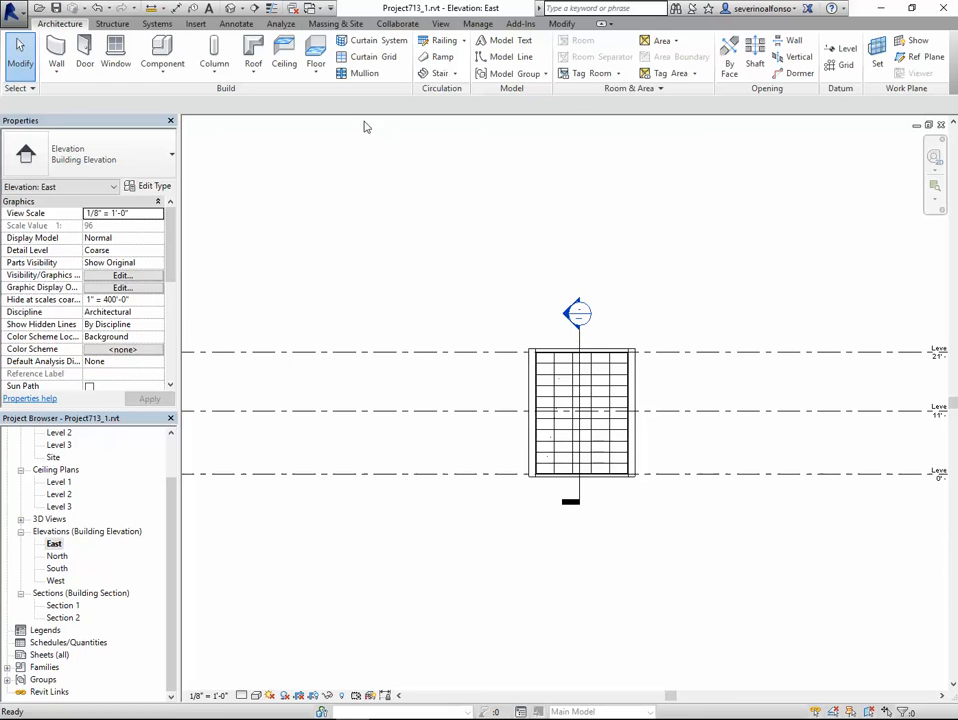
click(838, 50)
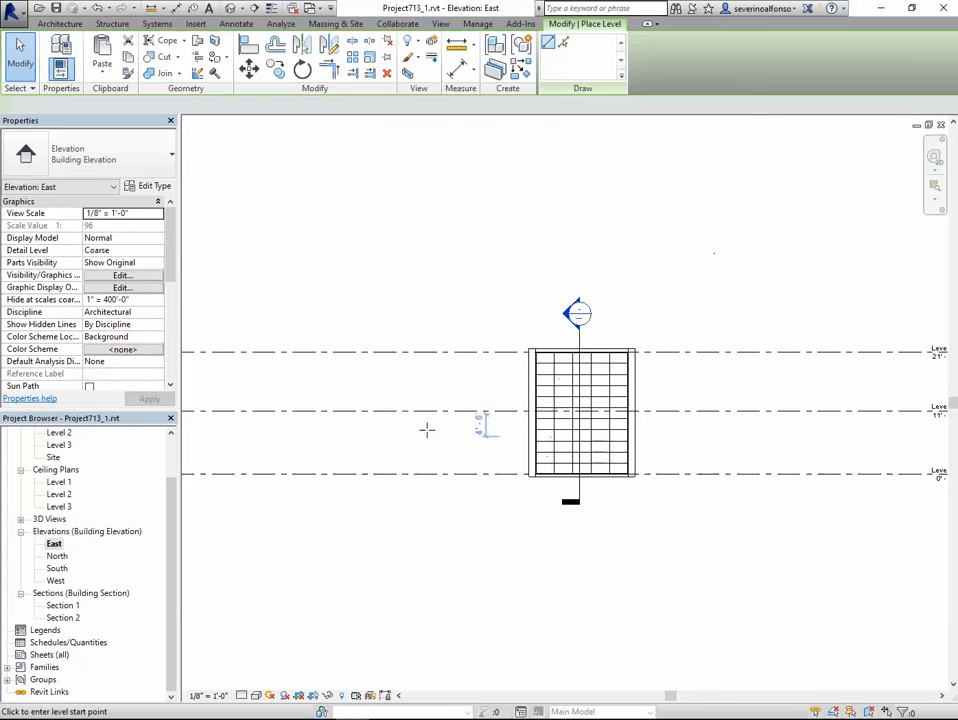
scroll(428, 430, down, 1)
click(288, 434)
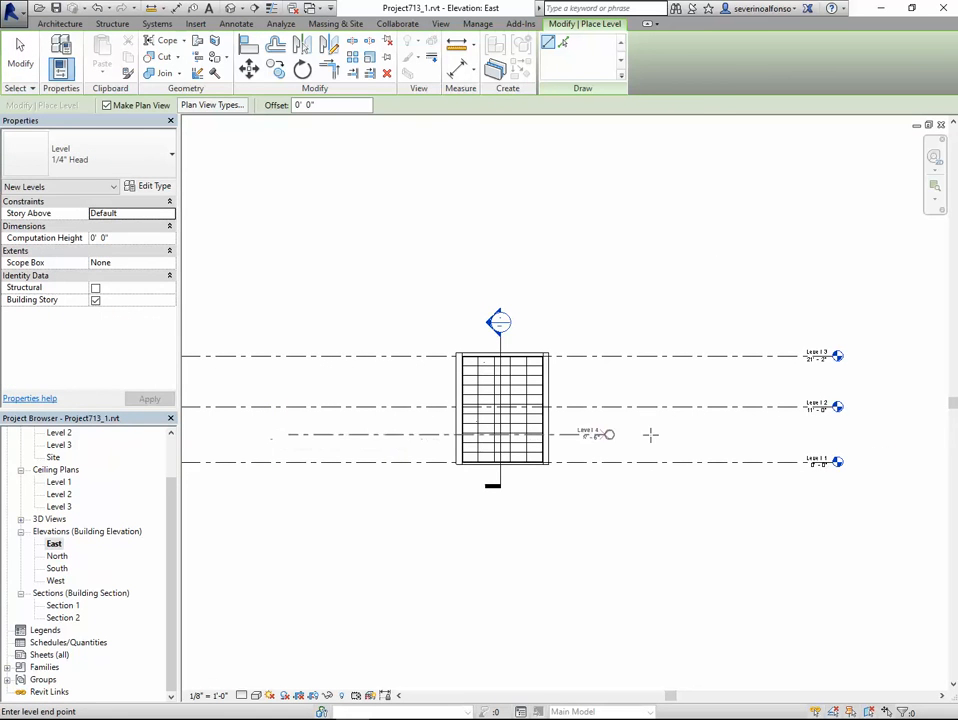
click(739, 434)
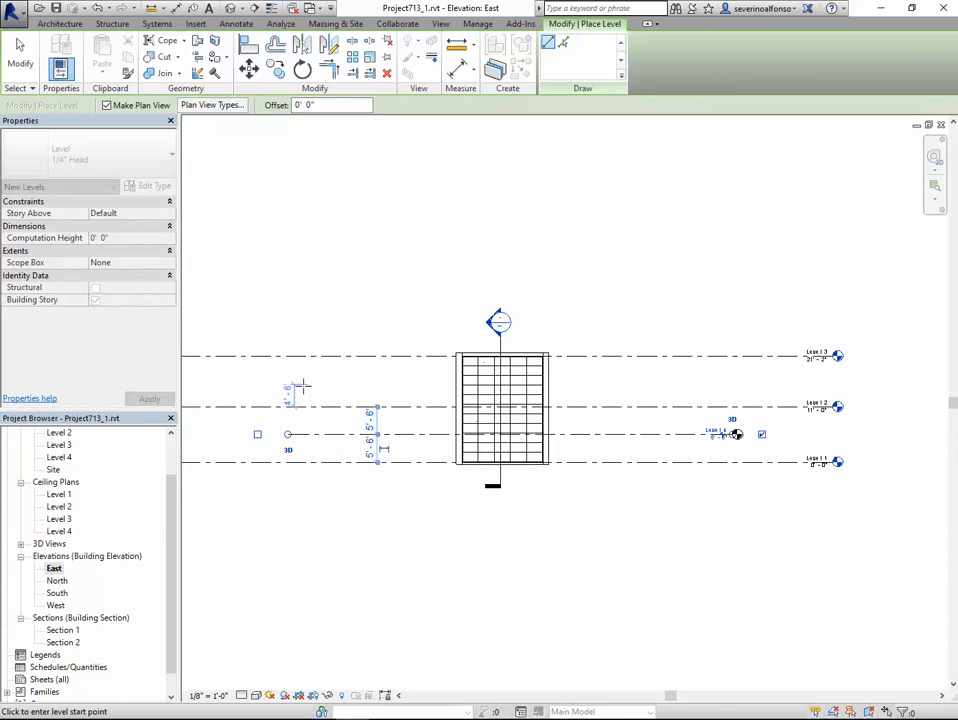
- Draw another level at 16' - 2" between Level 2 and Level 3
click(287, 380)
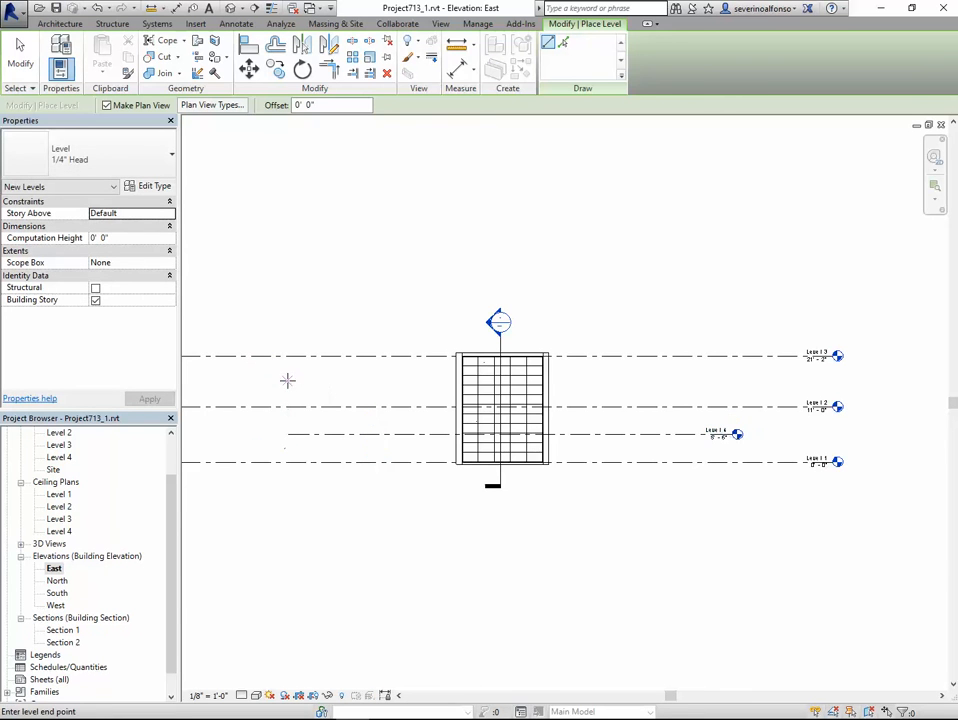
click(735, 381)
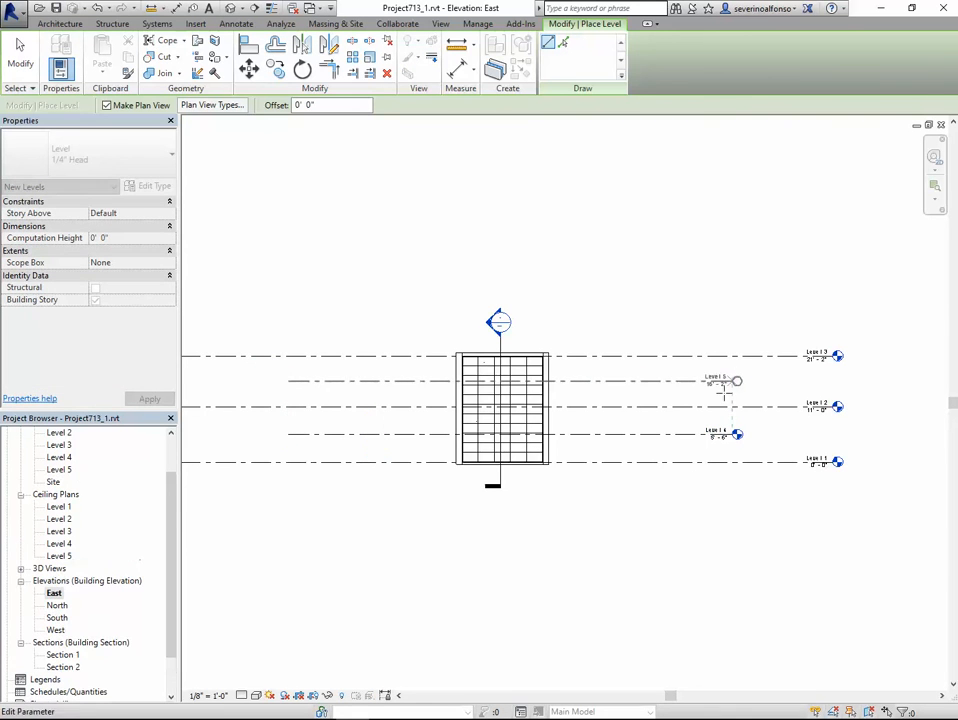
scroll(727, 410, up, 4)
key(Escape)
key(Escape)
- Measure the vertical spacing between the two new intermediate levels with an aligned dimension
key(d)
key(i)
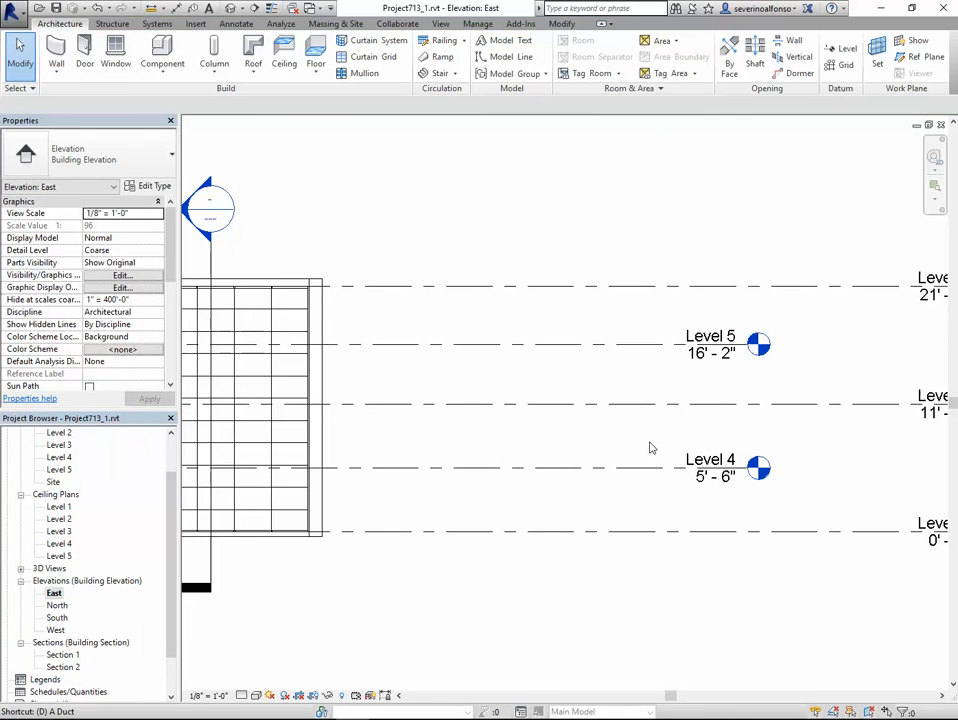
click(514, 343)
scroll(515, 359, up, 2)
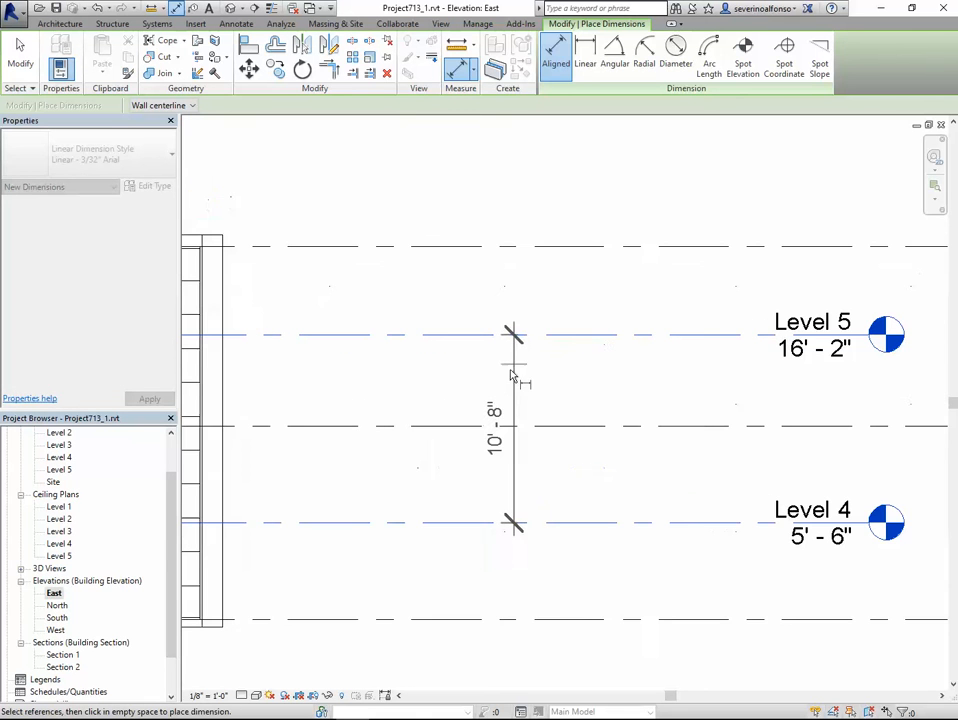
scroll(512, 385, down, 5)
key(Escape)
key(Escape)
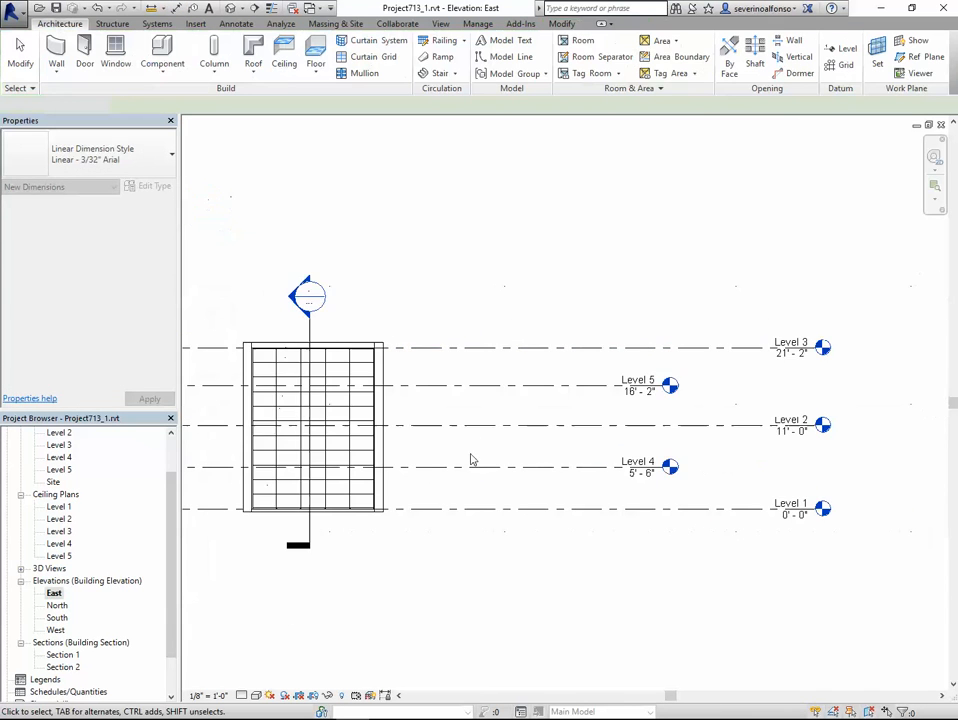
middle_drag(470, 458, 550, 503)
drag(172, 497, 177, 459)
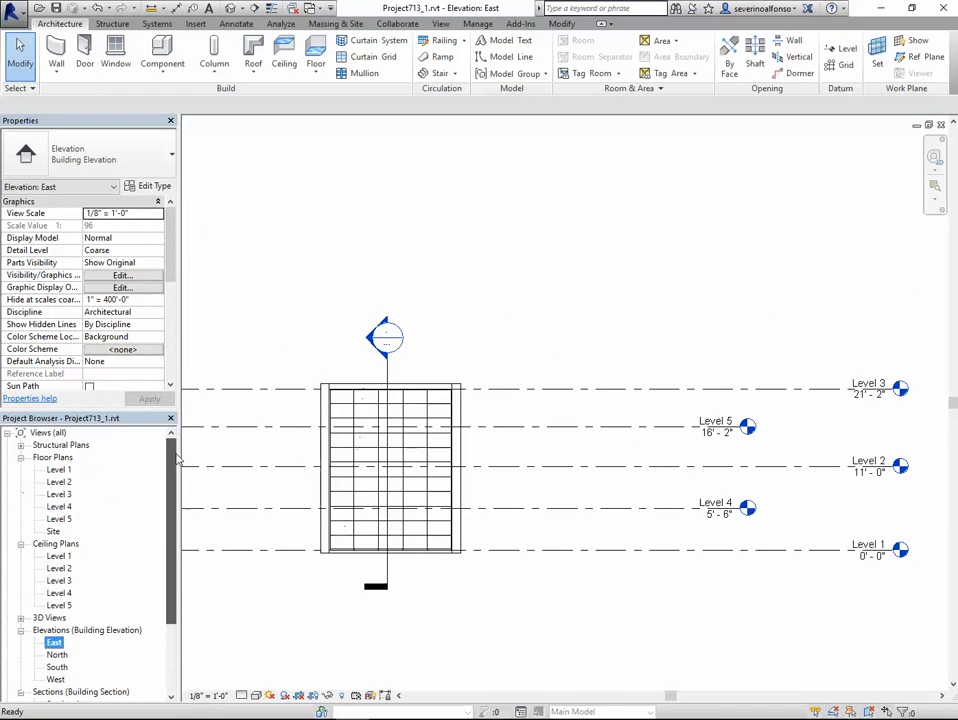
click(230, 9)
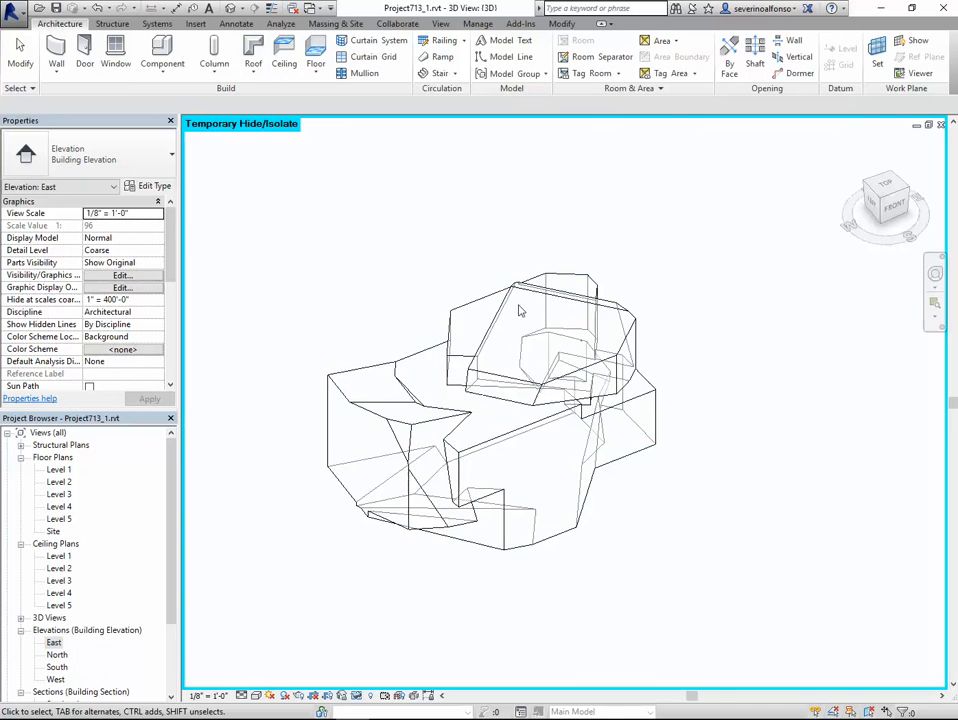
click(508, 307)
click(616, 64)
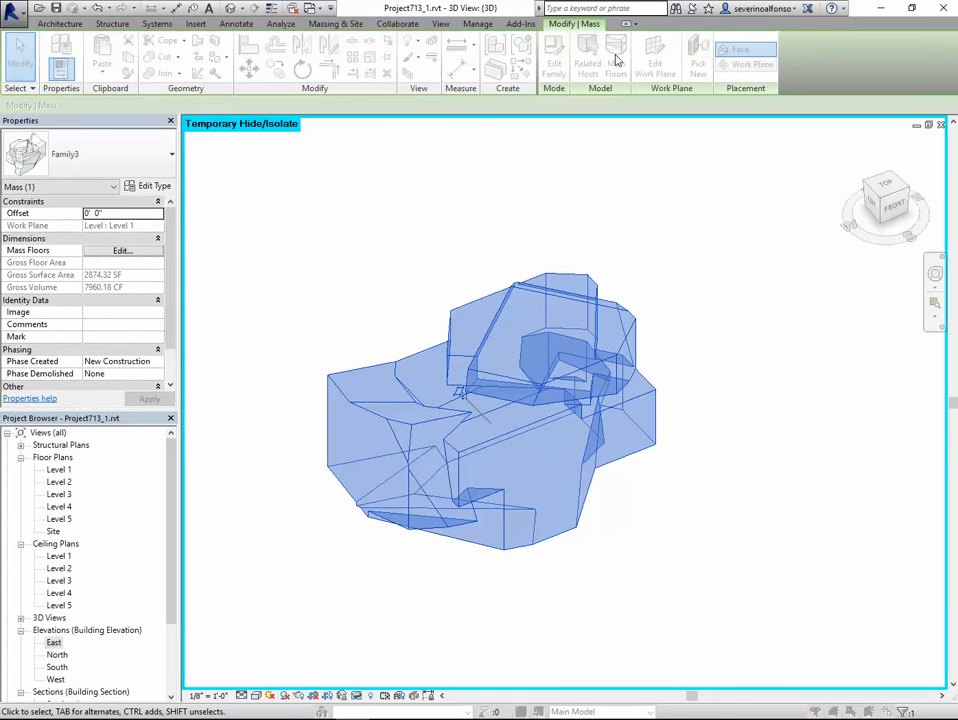
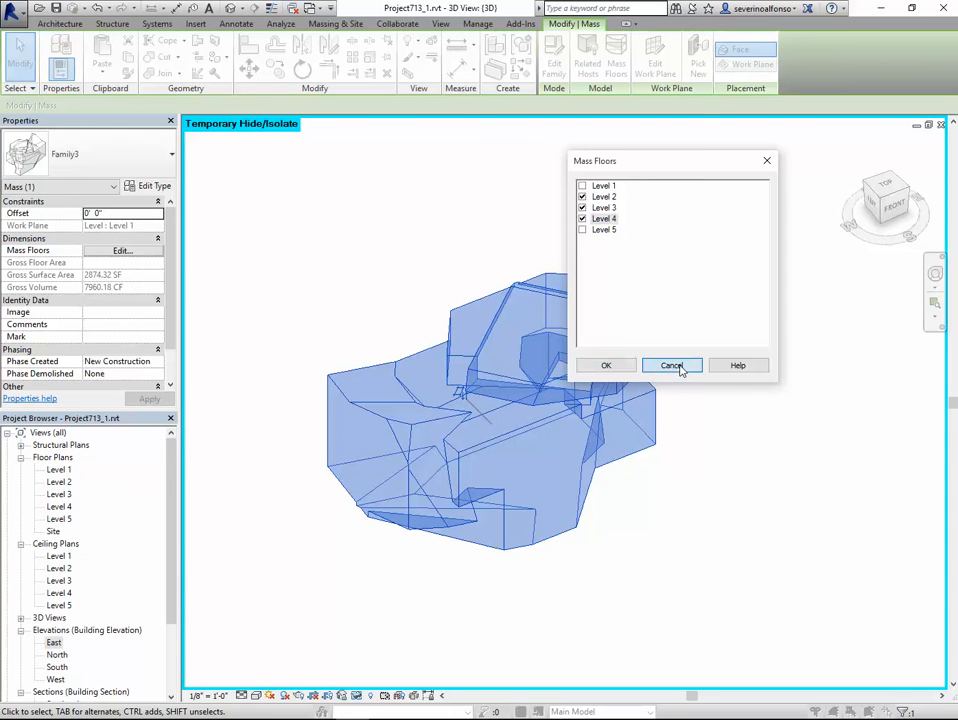
click(671, 365)
click(712, 436)
- Return to the East elevation and draw a level at 20' - 2", 1' - 0" below Level 3
double_click(54, 643)
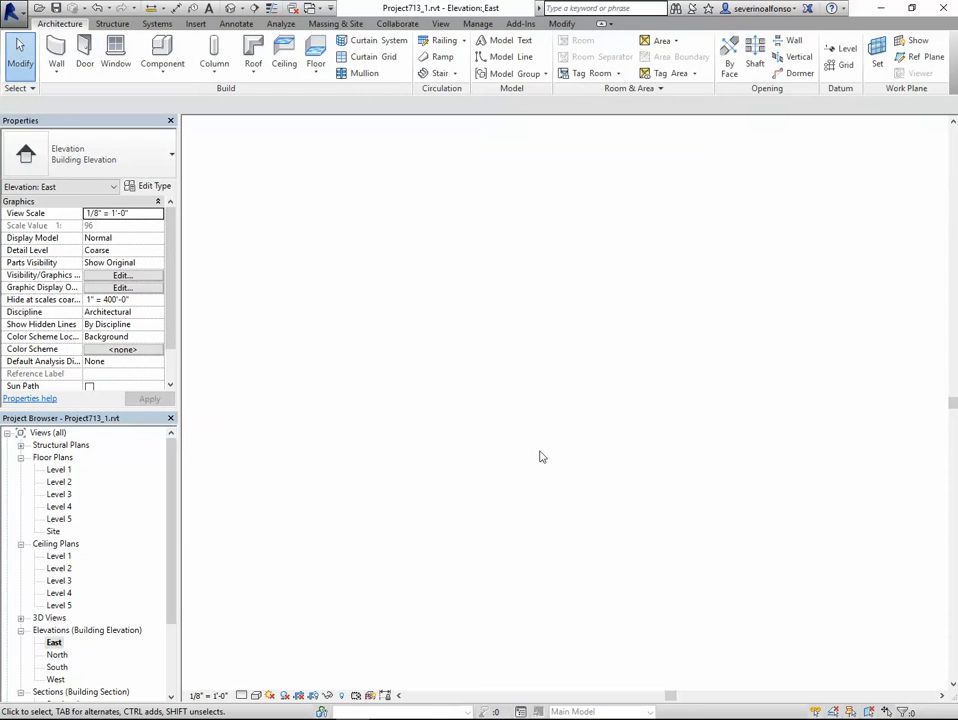
middle_drag(563, 197, 606, 242)
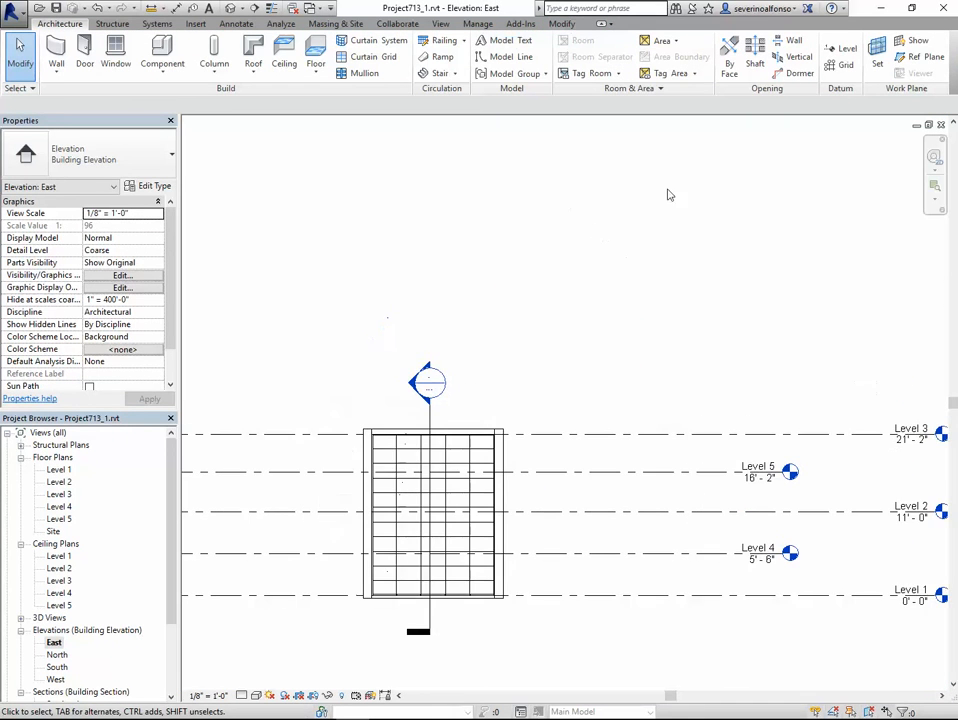
click(833, 52)
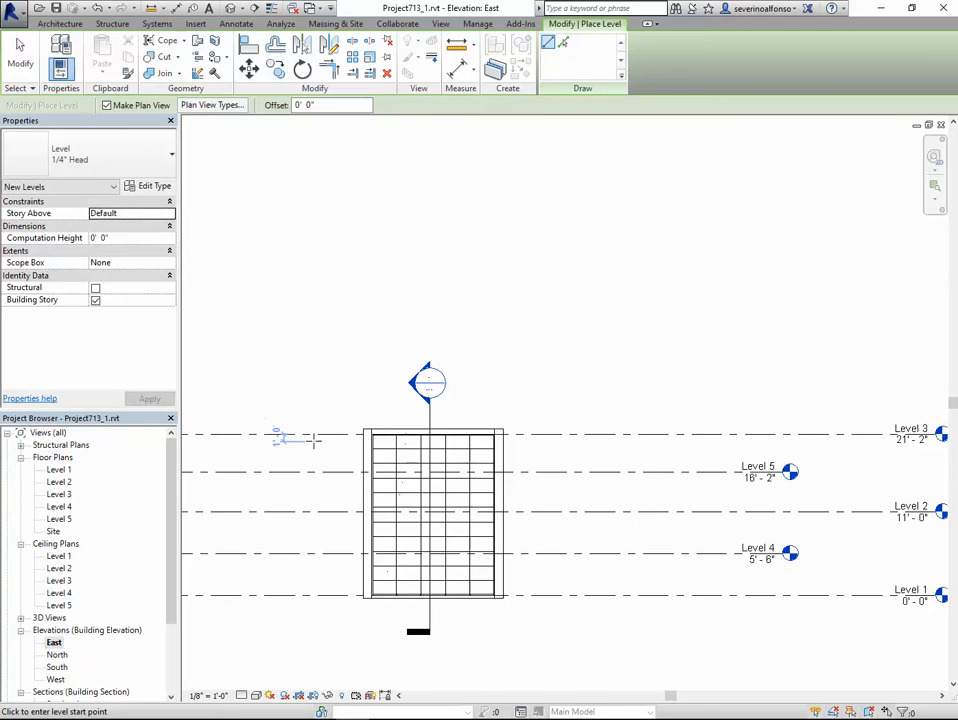
click(313, 441)
click(790, 440)
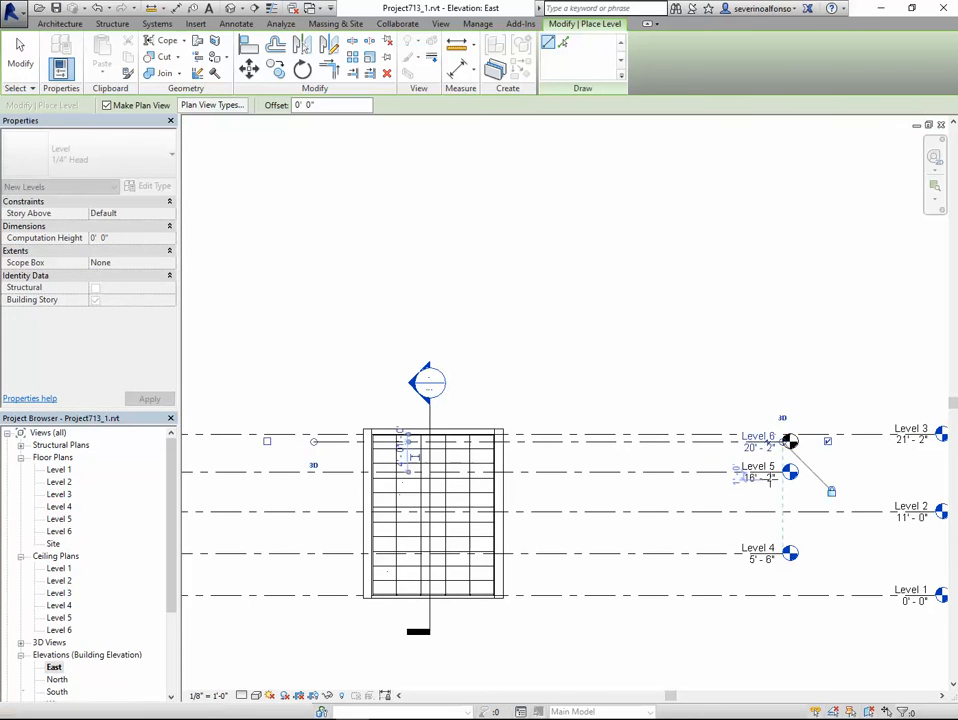
key(Escape)
key(Escape)
click(672, 450)
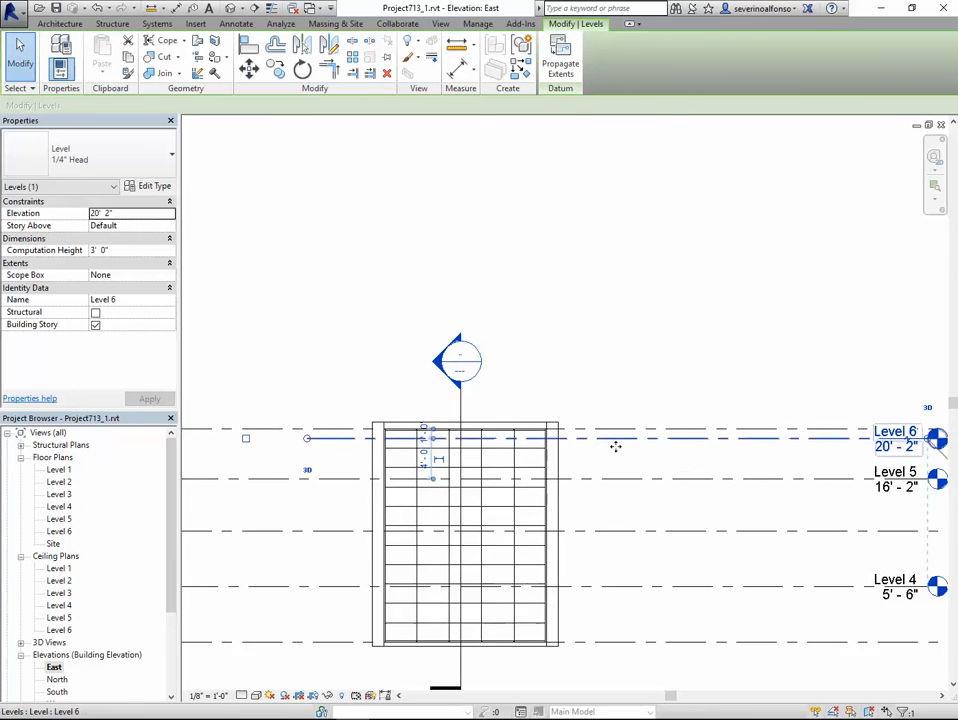
scroll(546, 456, down, 2)
- In the isolated 3D view, create mass floors in the Family3 mass at Levels 2, 3, 4 and 5
key(ctrl+Tab)
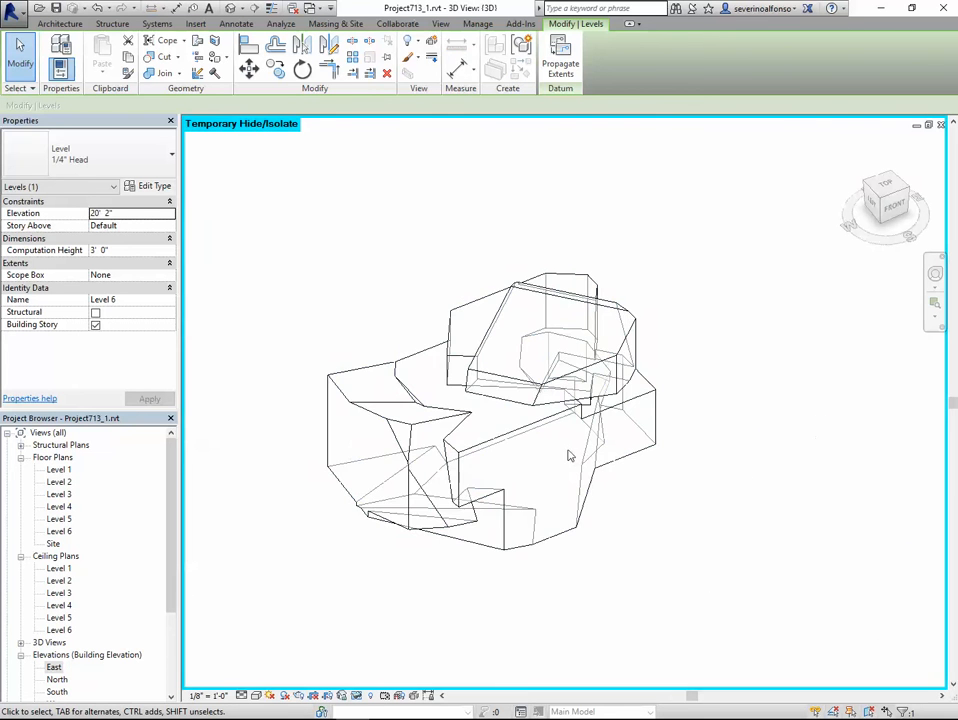
click(494, 357)
click(616, 62)
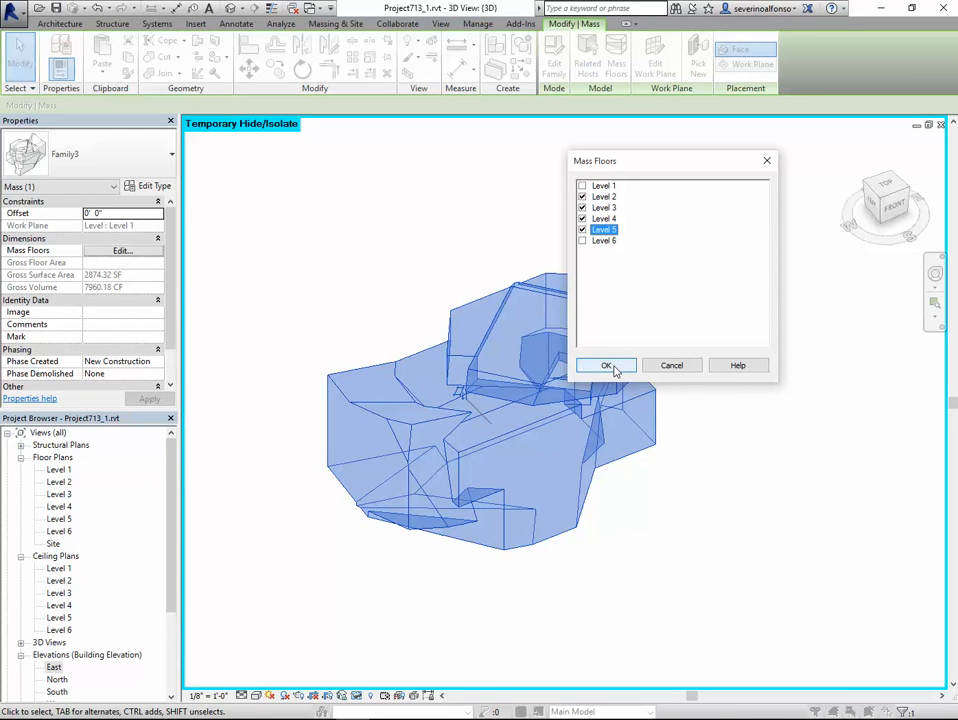
click(606, 366)
click(667, 530)
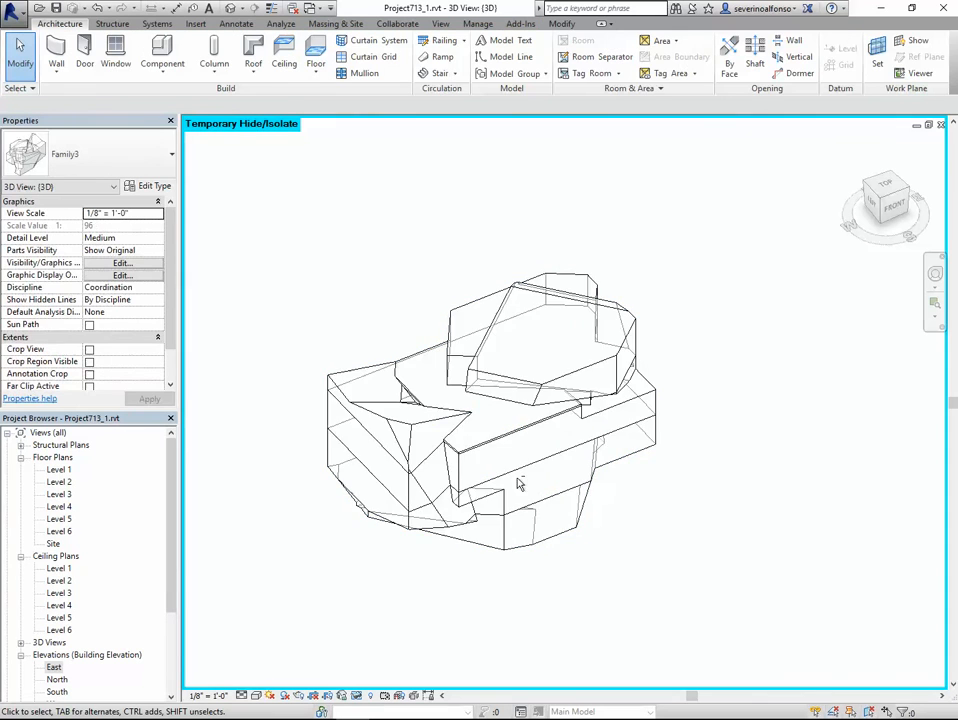
- Examine the Family3 mass floors from several angles, including the selected Level 5 mass floor and its properties
shift+middle_drag(577, 483, 421, 445)
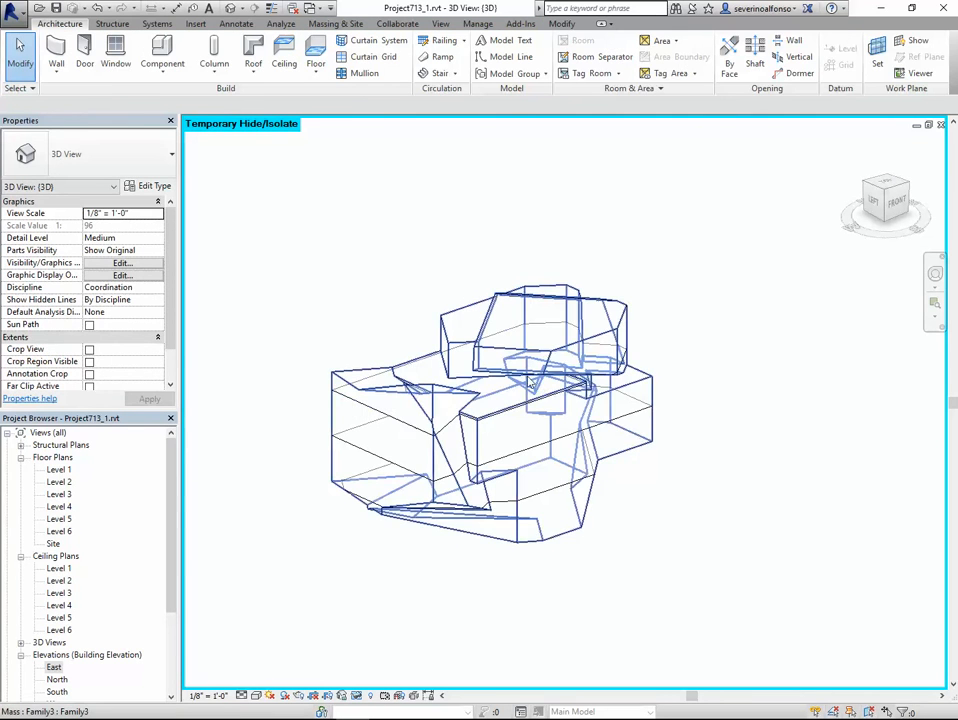
click(406, 428)
shift+middle_drag(609, 435, 537, 521)
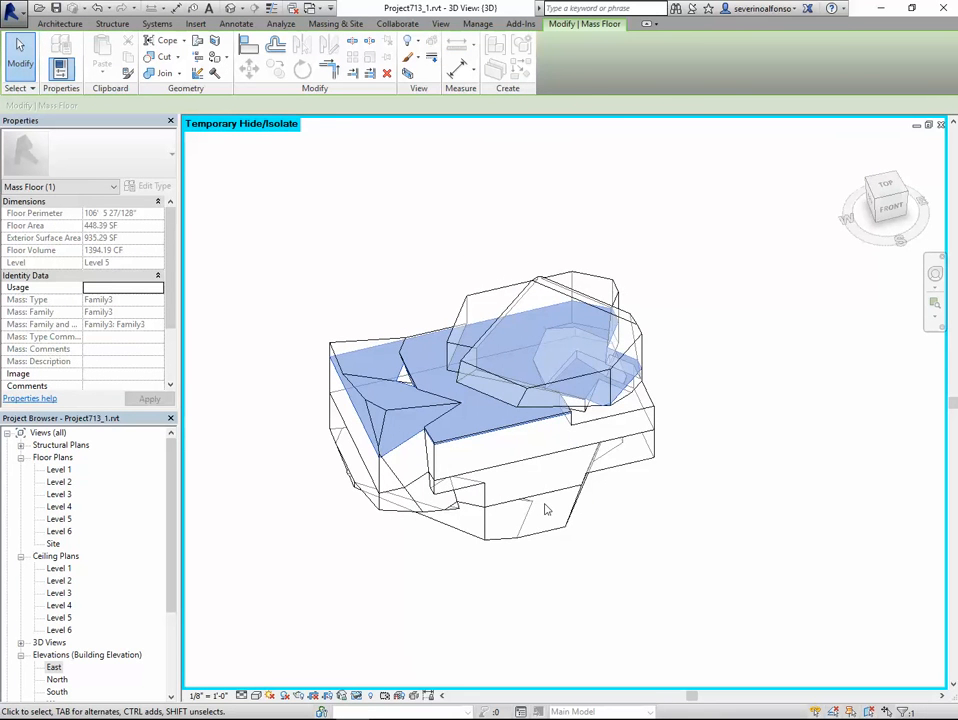
click(365, 212)
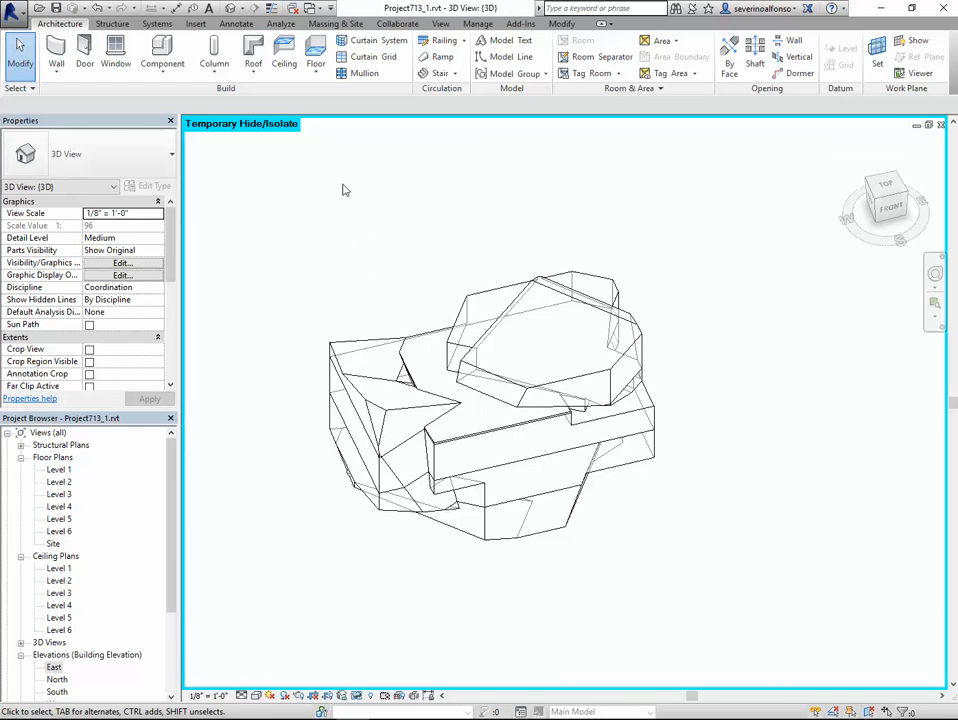
- Create floors by face on all the isolated Family3 mass floors, using the 3" LW Concrete on 2" Metal Deck type
click(315, 70)
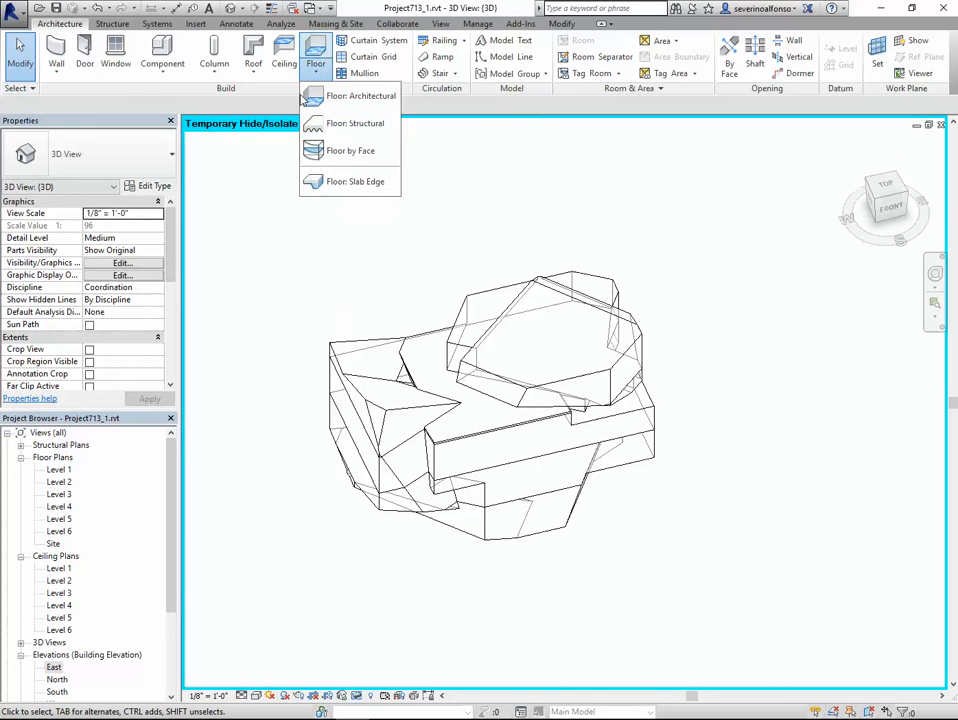
click(335, 23)
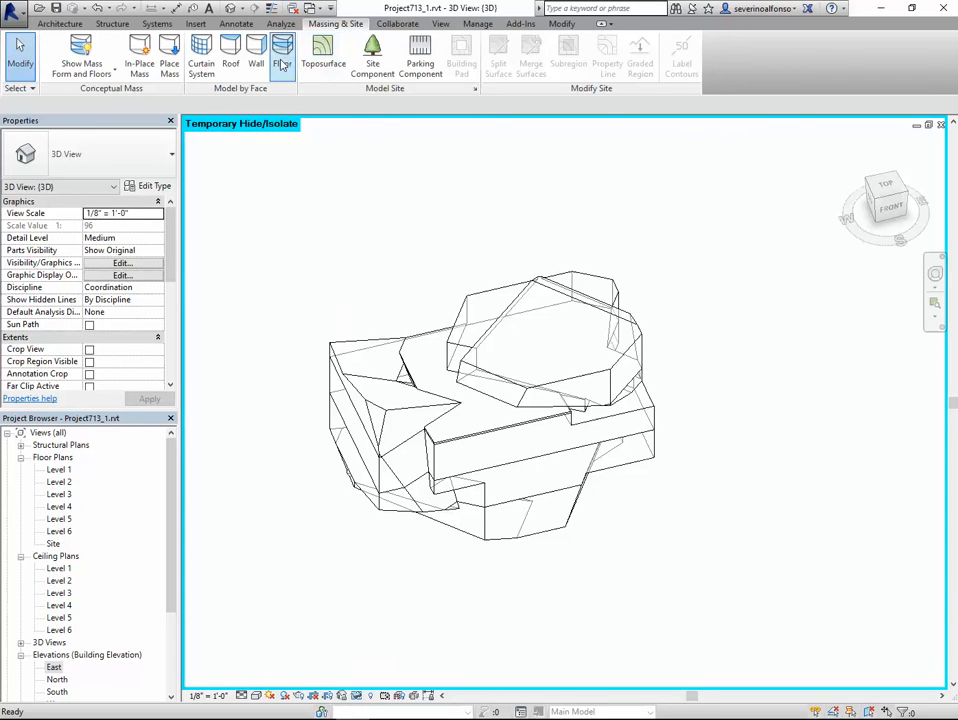
click(283, 65)
click(80, 148)
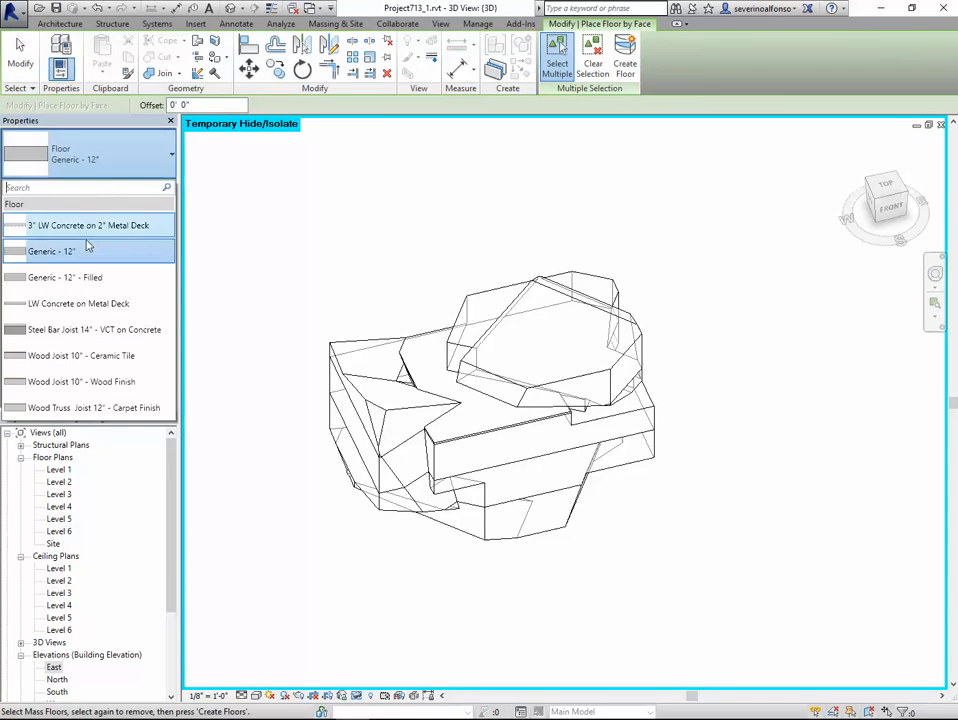
click(80, 228)
drag(513, 246, 487, 511)
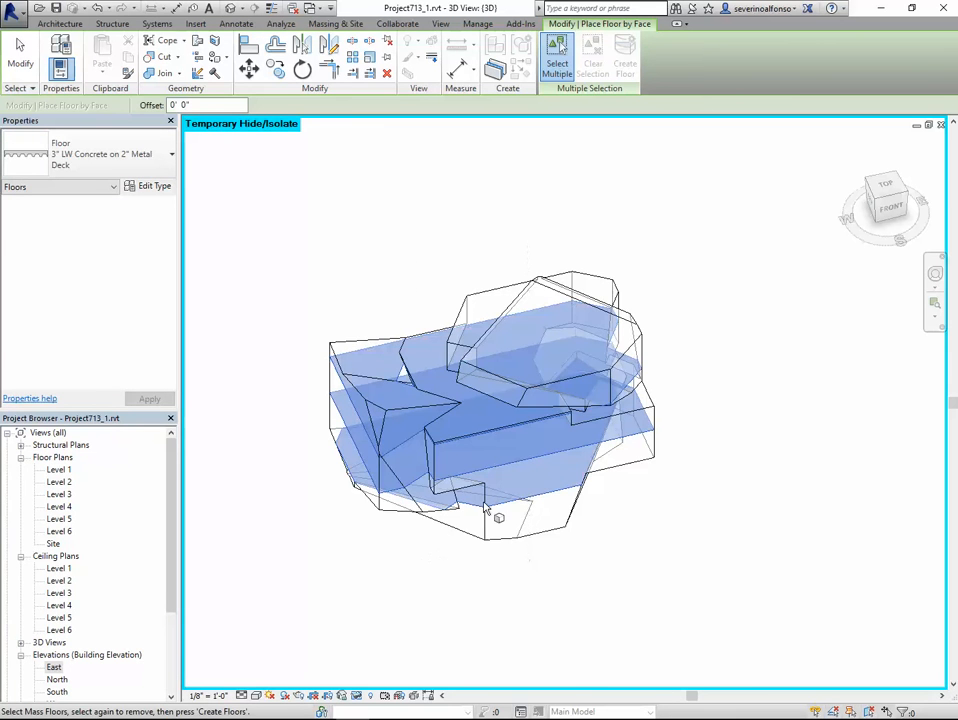
click(625, 65)
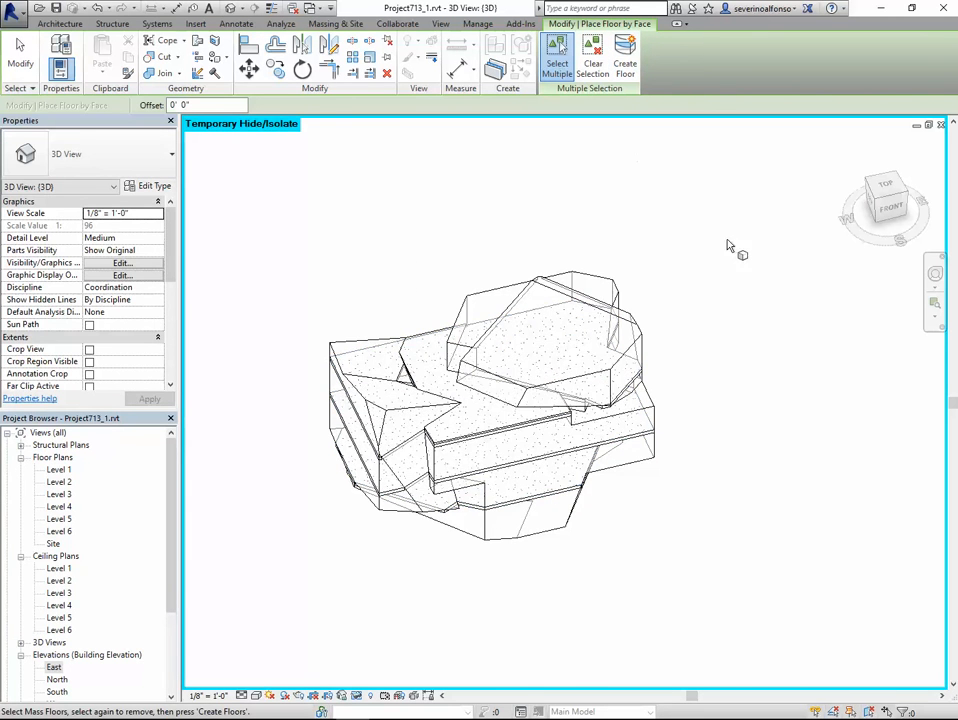
shift+middle_drag(733, 250, 642, 335)
key(Escape)
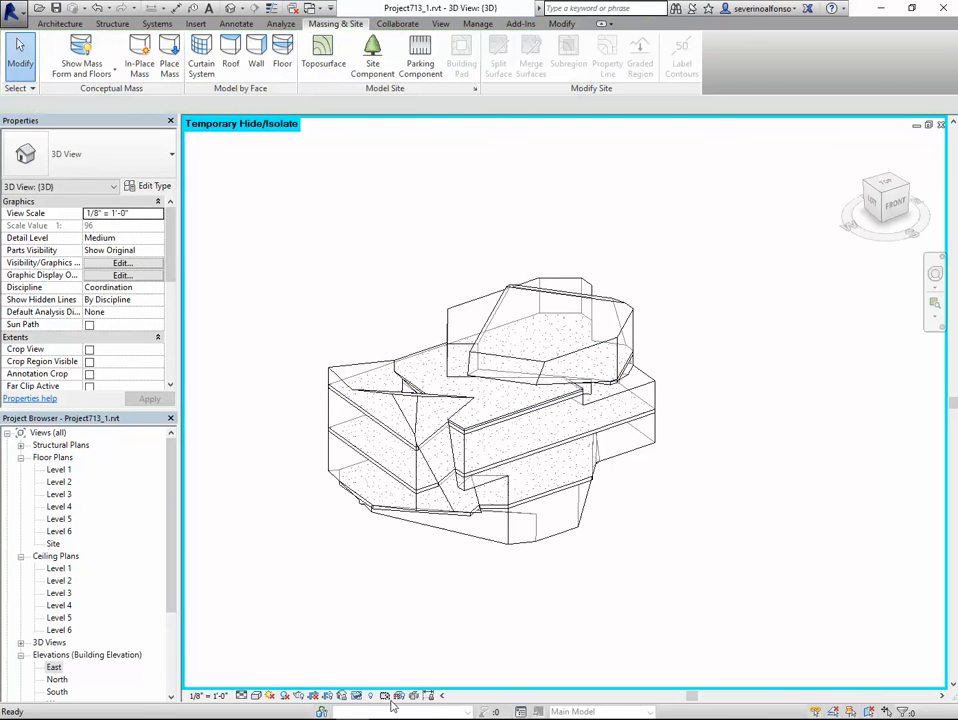
- Reset the temporary hide/isolate and hide the Family3 mass element in the 3D view
click(356, 699)
click(425, 682)
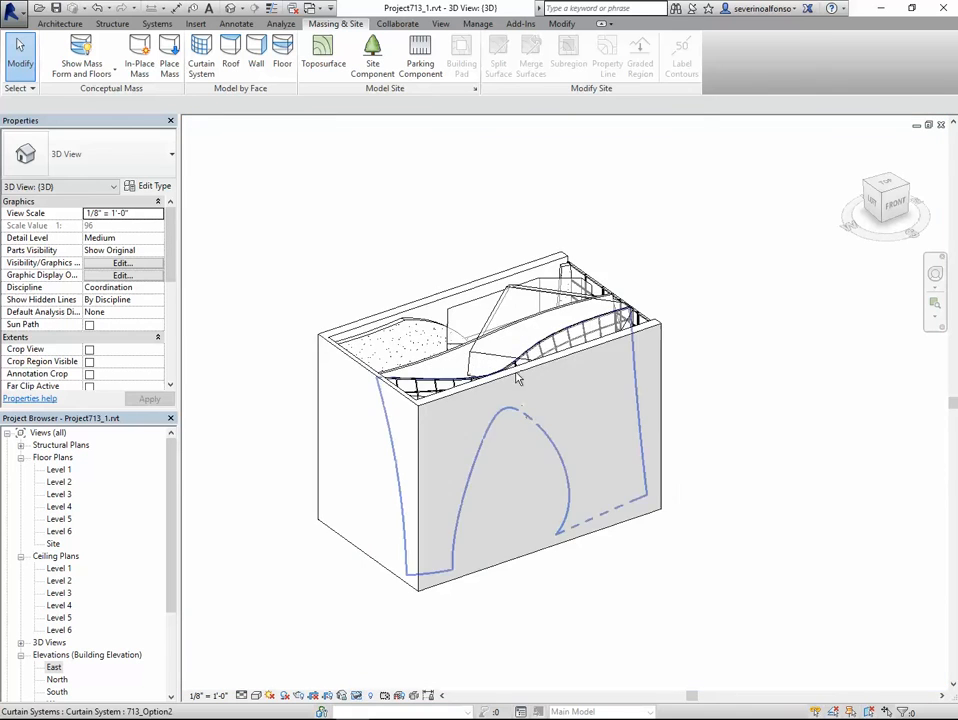
shift+middle_drag(515, 376, 530, 340)
scroll(528, 336, up, 5)
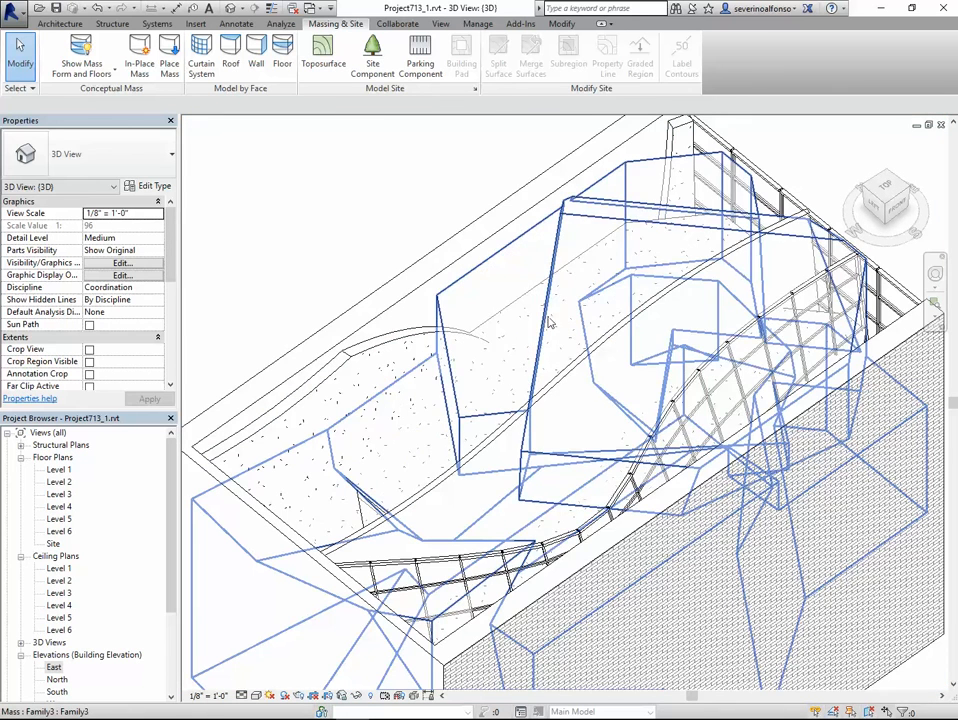
click(549, 320)
right_click(549, 320)
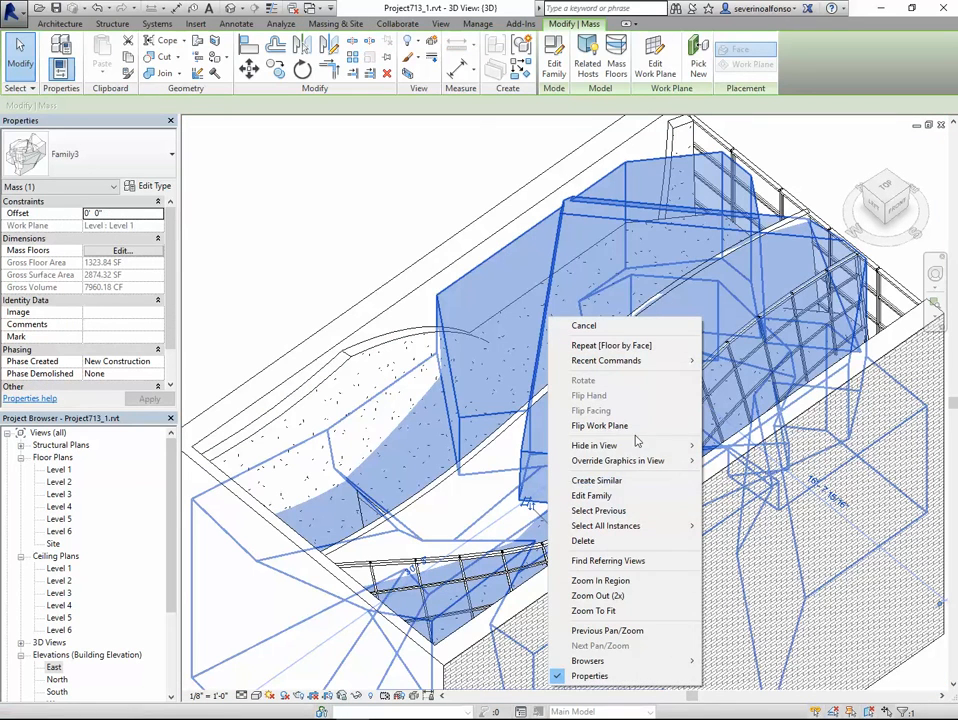
mouse_move(690, 445)
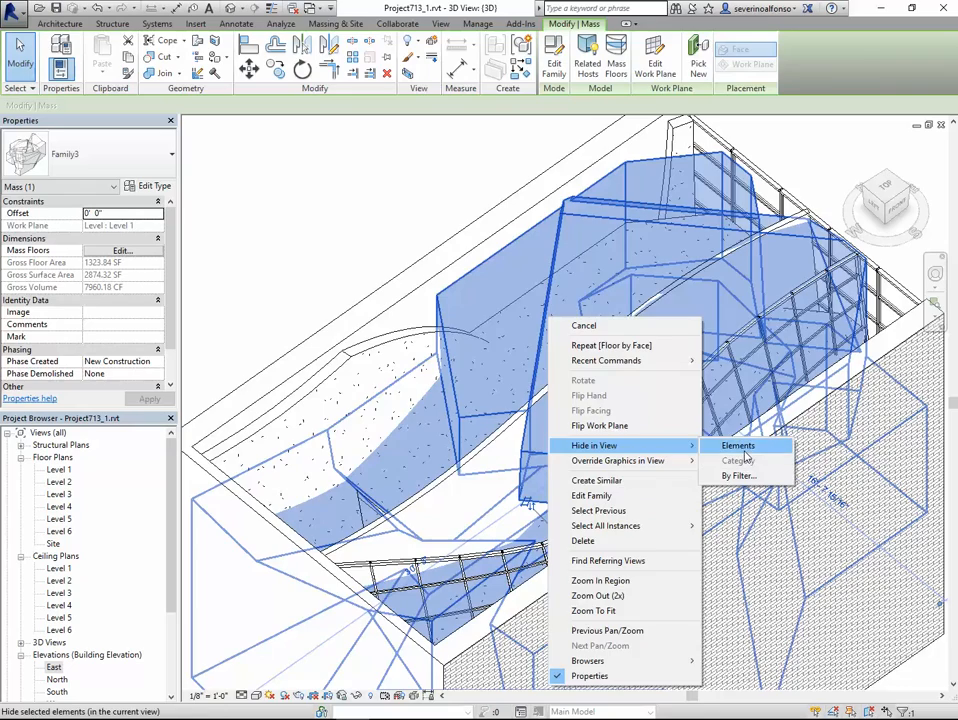
click(740, 447)
- Hide the whole Walls category in the 3D view, starting from the front brick wall, to expose the floors and curtain systems
shift+middle_drag(745, 450, 500, 484)
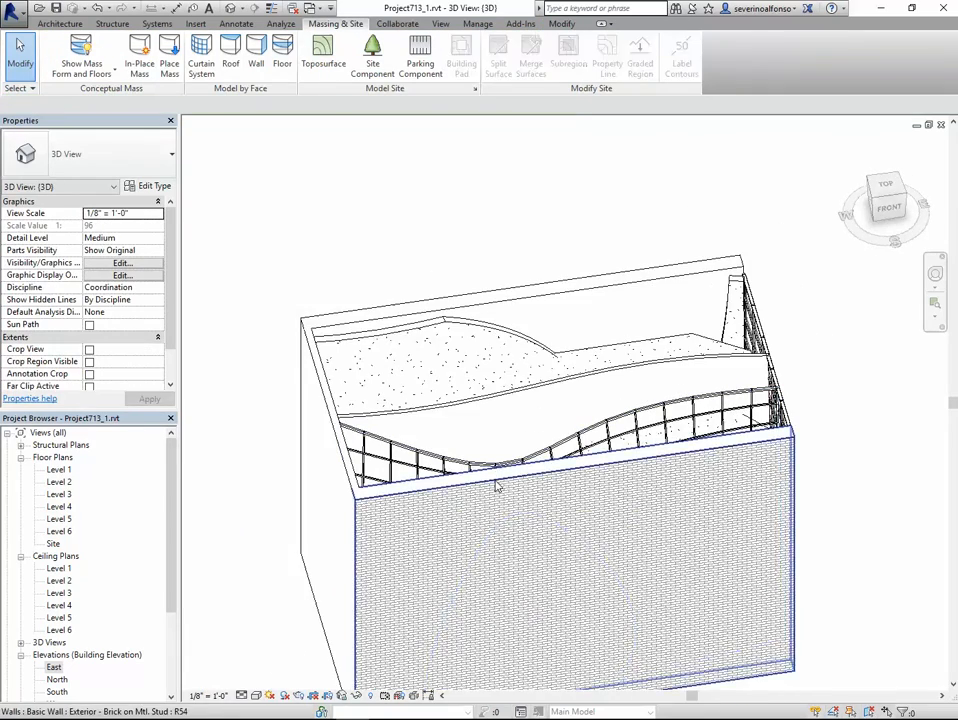
click(496, 485)
right_click(500, 476)
mouse_move(603, 241)
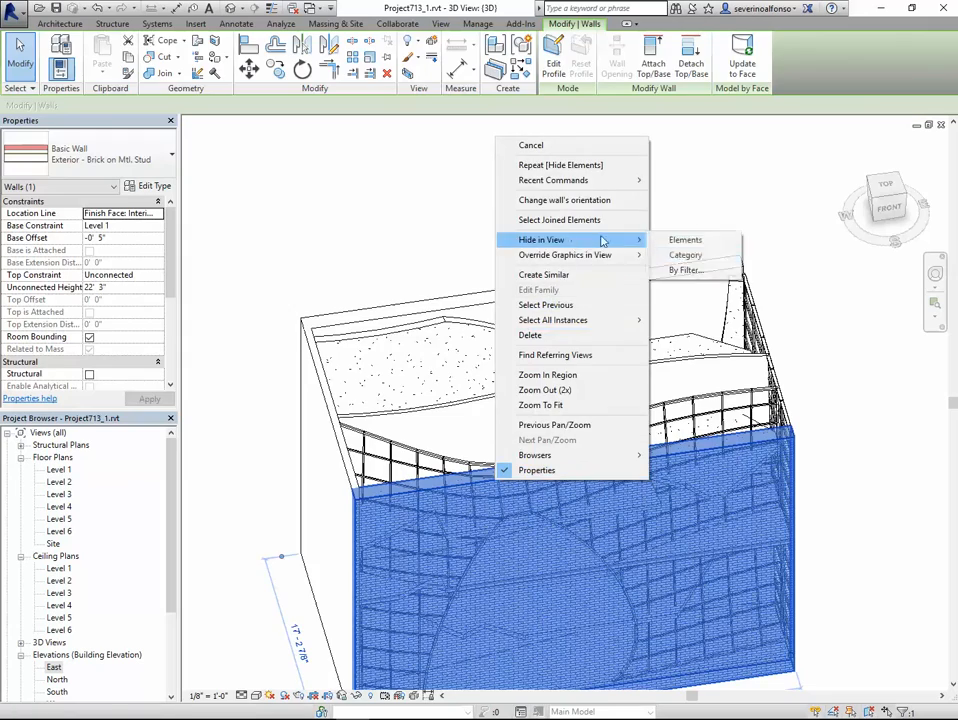
click(685, 255)
shift+middle_drag(600, 430, 505, 456)
scroll(545, 455, up, 3)
scroll(545, 455, down, 3)
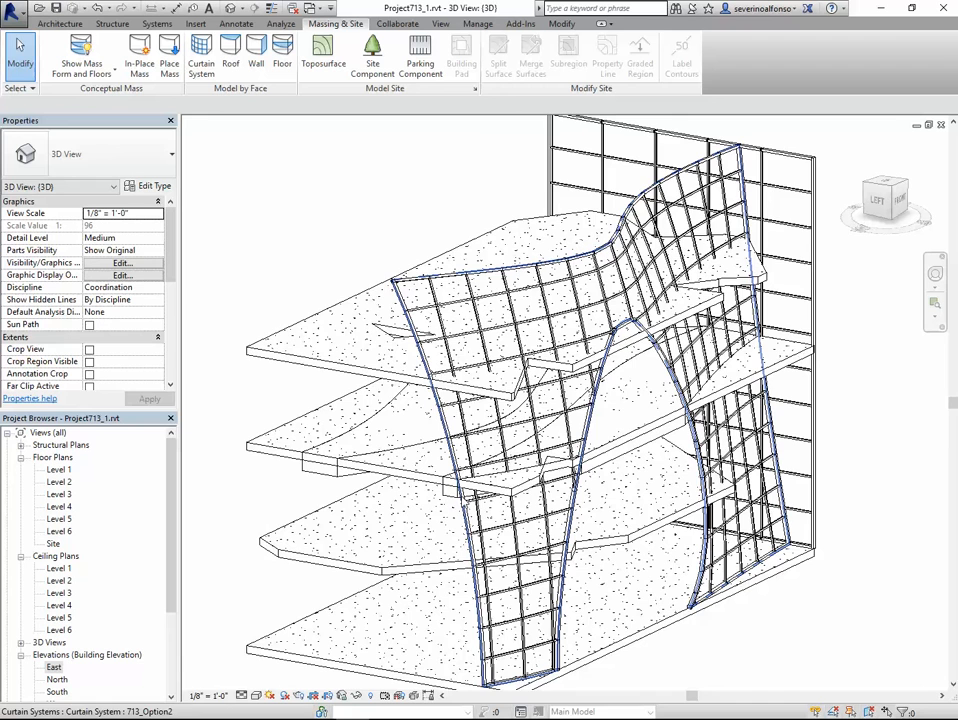
scroll(553, 385, down, 2)
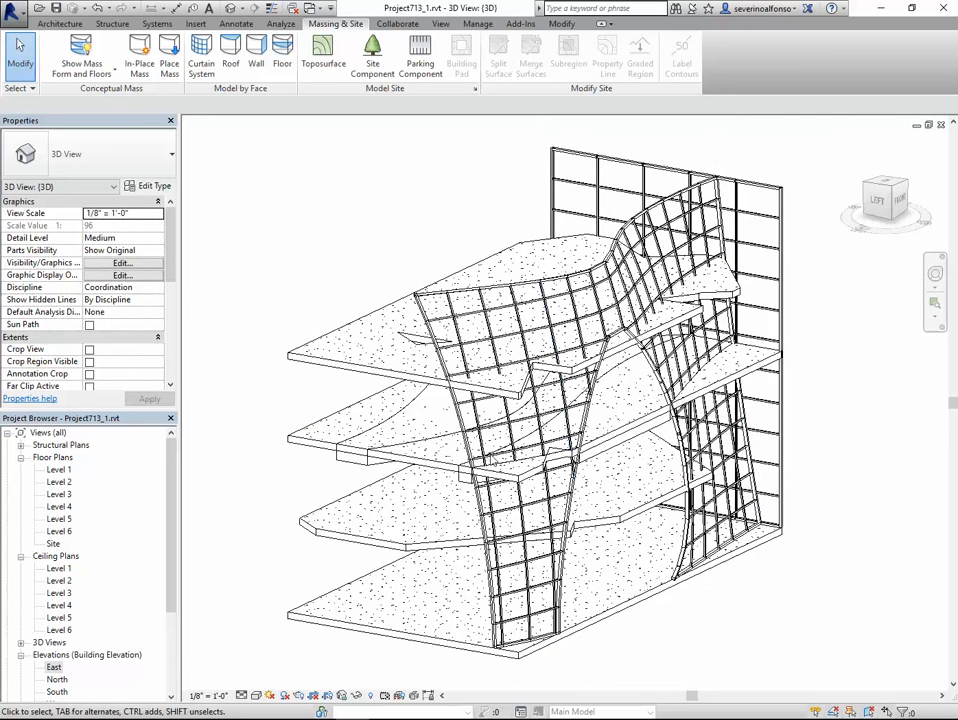
scroll(393, 547, up, 1)
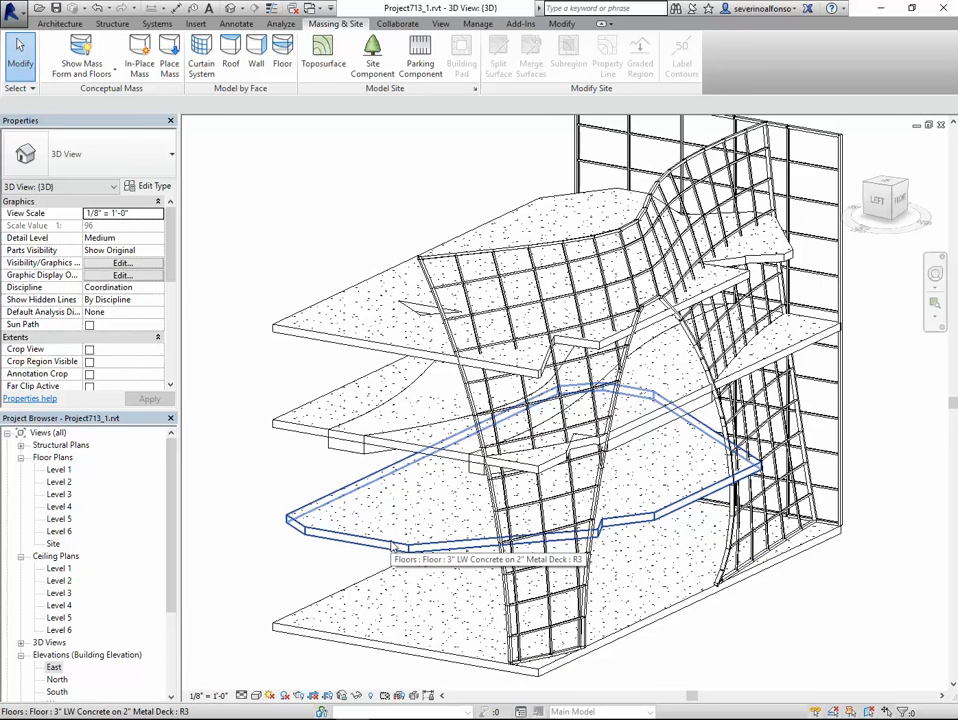
scroll(595, 390, down, 1)
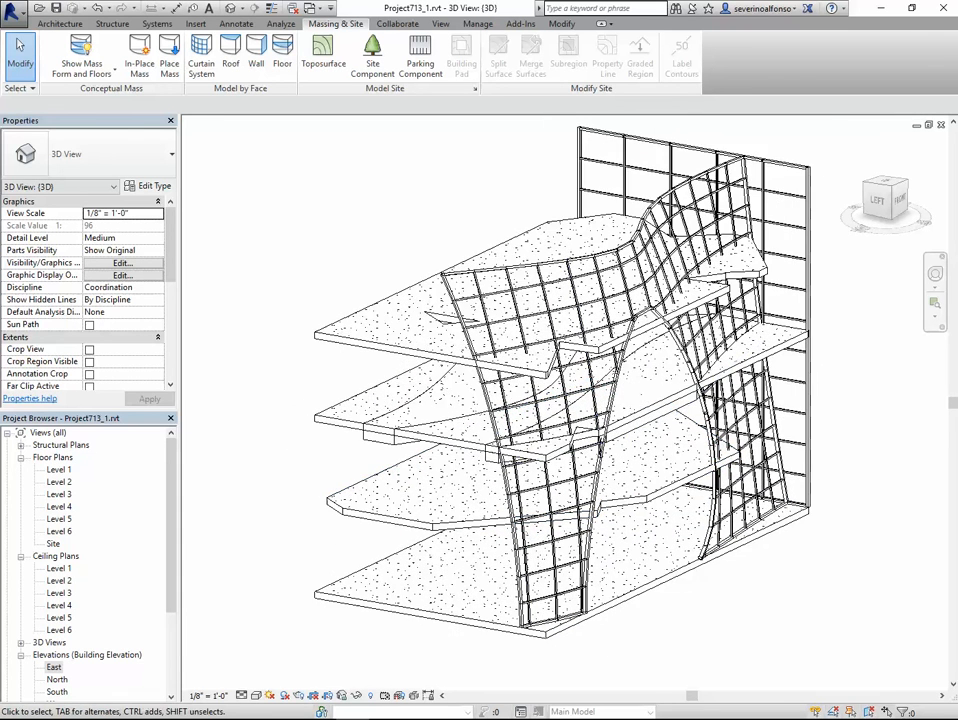